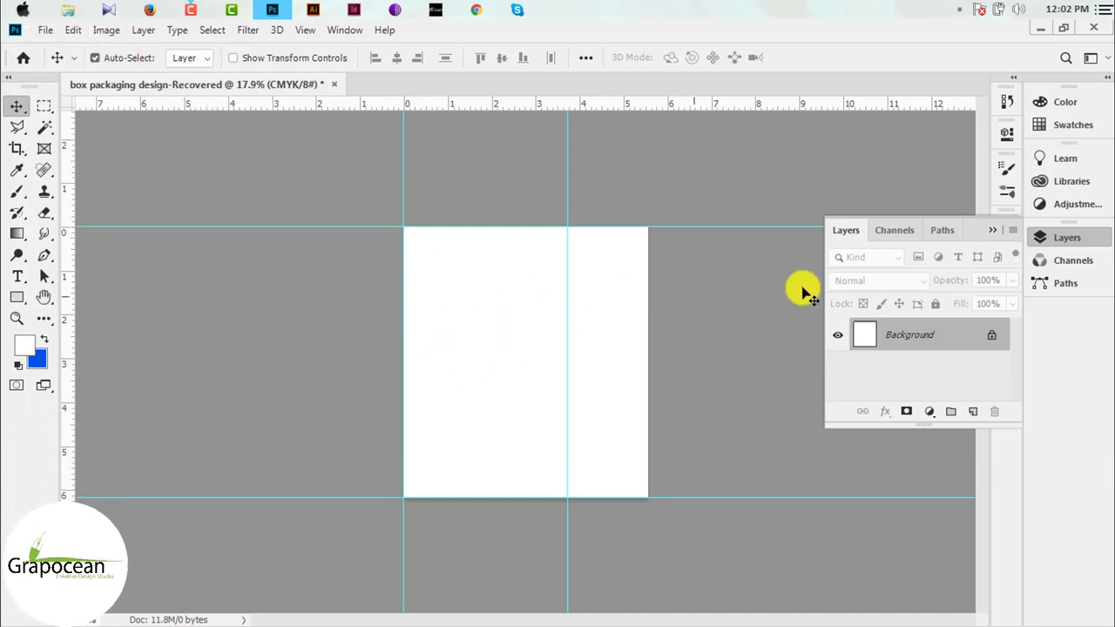
- Verify in Image Size that the canvas is 1667 × 1854 px at 300 ppi, then collapse the Layers panel
left_click(105, 29)
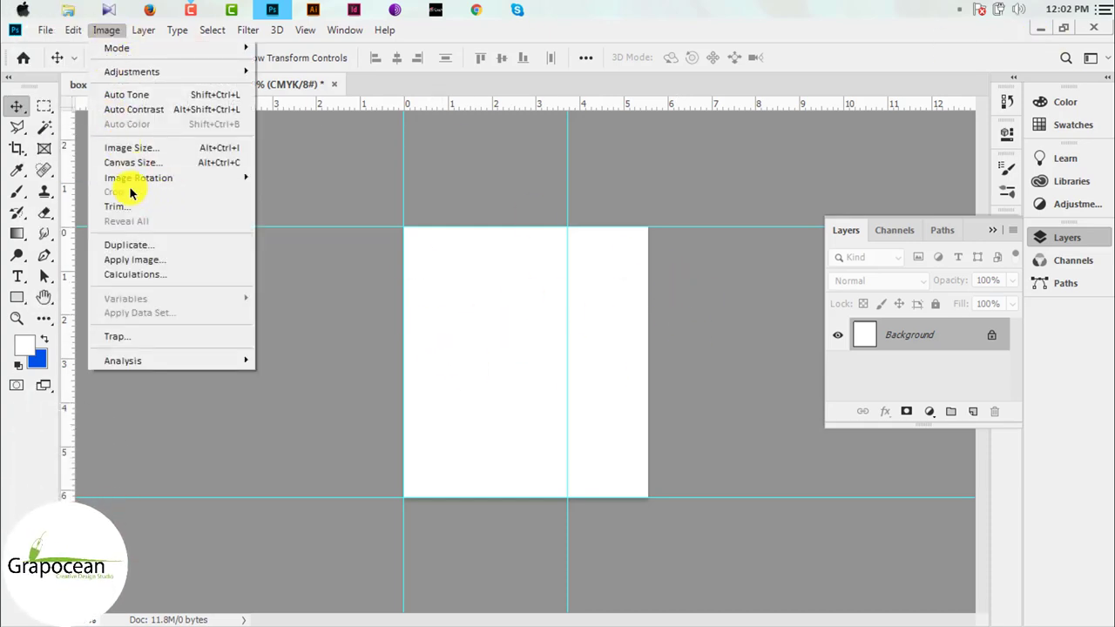
left_click(113, 150)
left_click(668, 394)
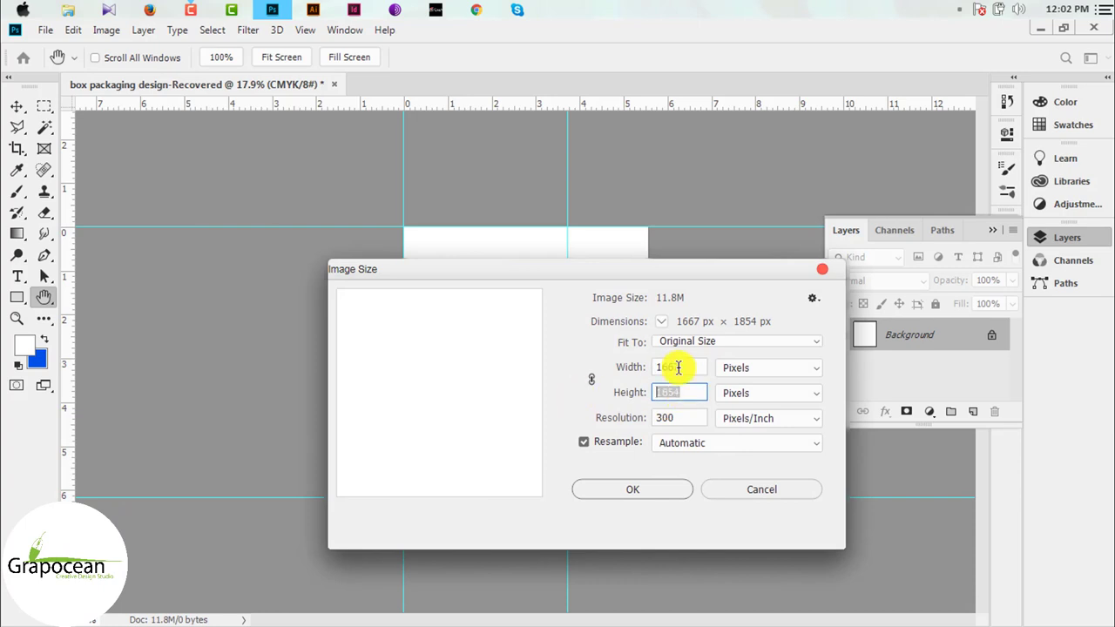
left_click(672, 392)
left_click(677, 418)
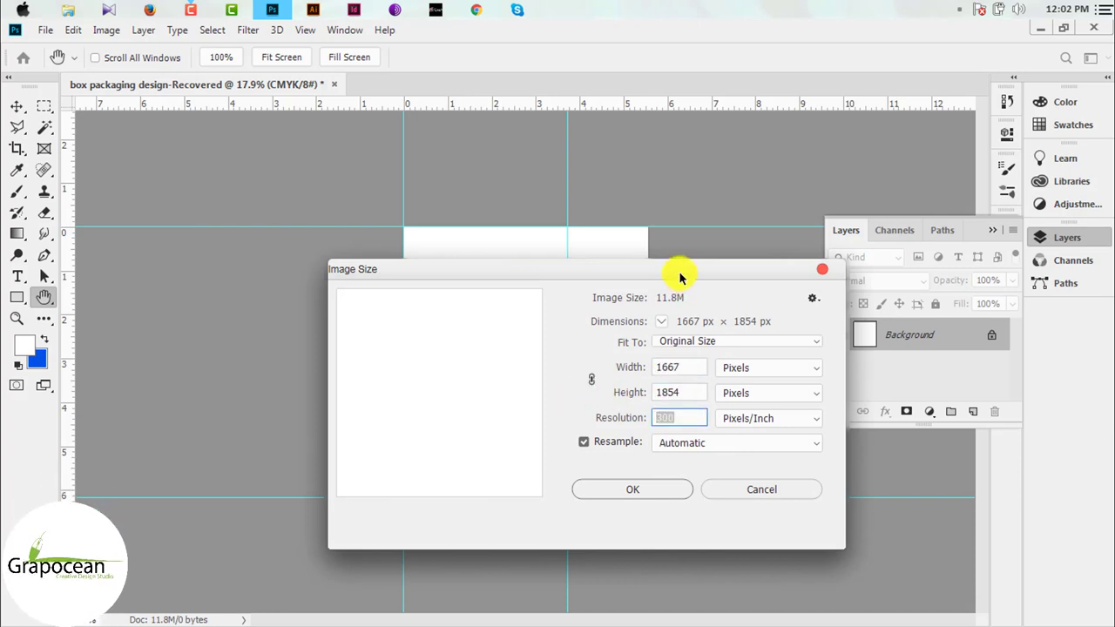
left_click_drag(671, 275, 666, 532)
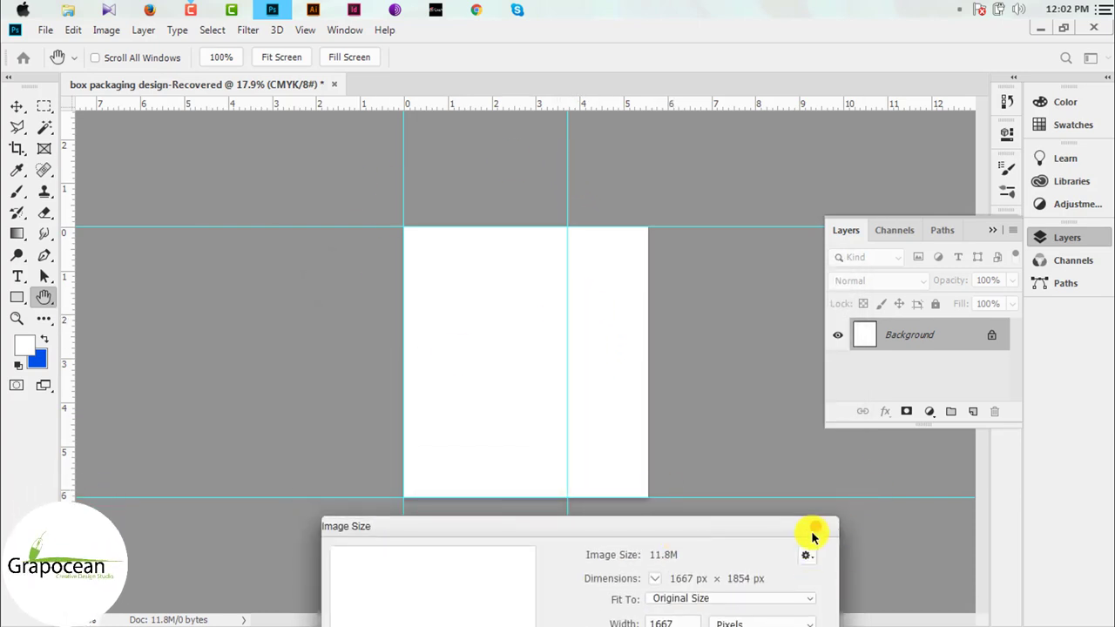
left_click(815, 527)
left_click(996, 230)
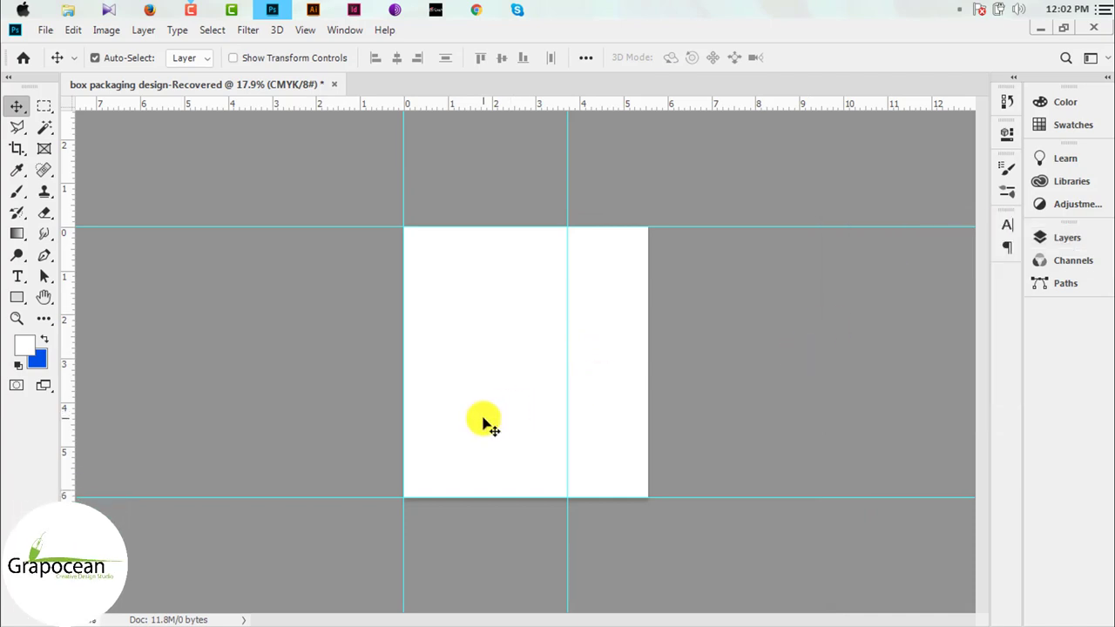
- Draw a rectangle with the Rectangle tool covering the entire panel
left_click(17, 298)
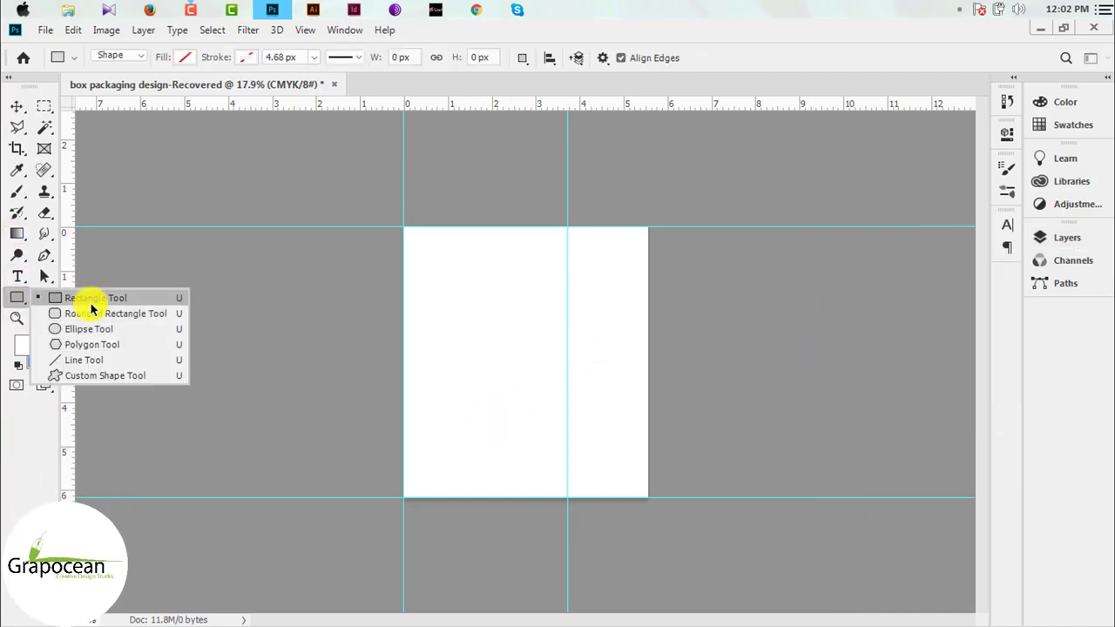
left_click(91, 299)
left_click_drag(404, 228, 649, 498)
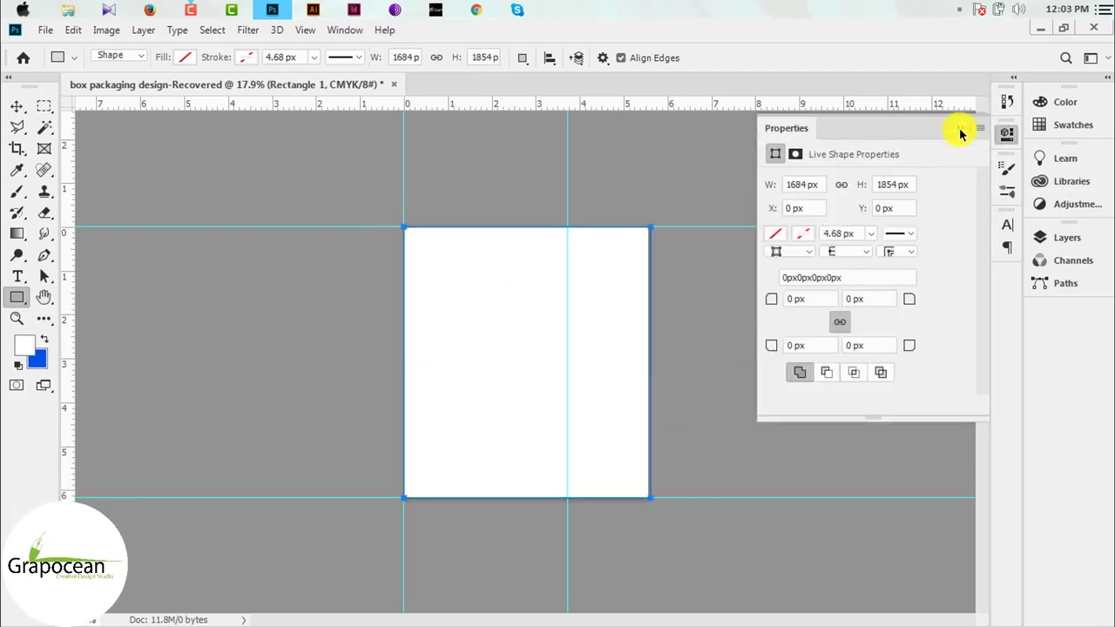
left_click(1007, 134)
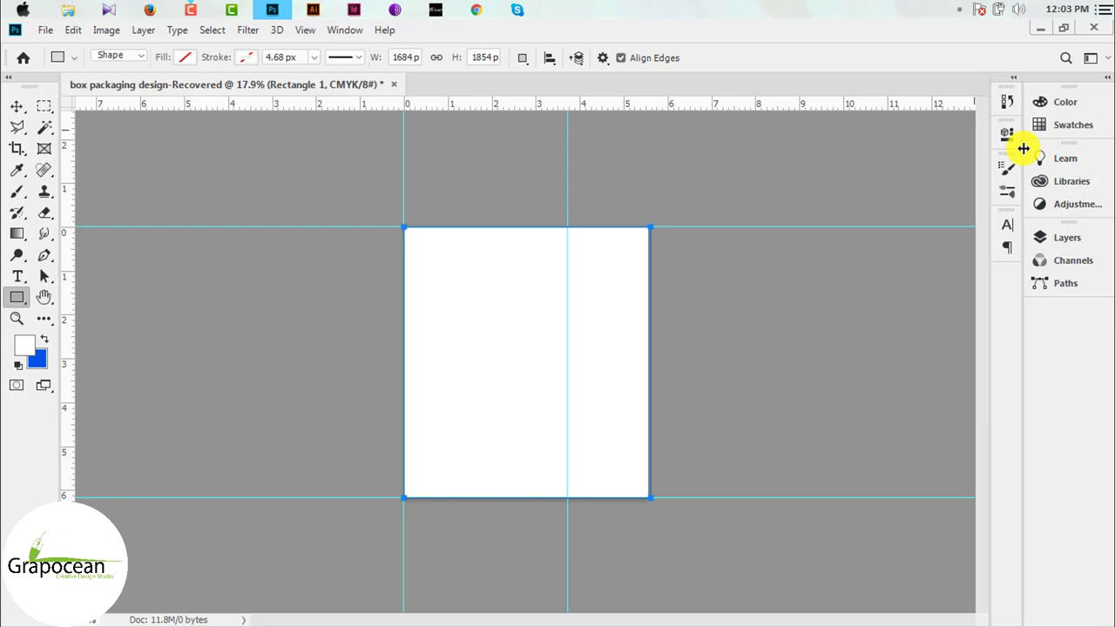
left_click(1064, 242)
- Give the rectangle a white-to-black gradient fill and begin editing its colours
left_click(181, 59)
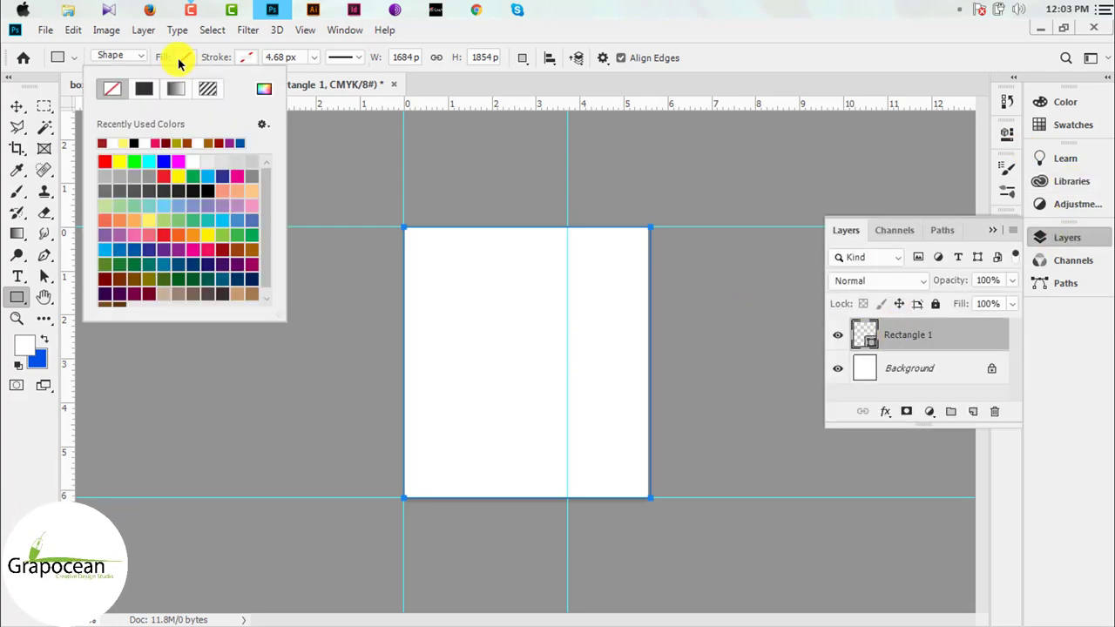
left_click(176, 88)
left_click(839, 369)
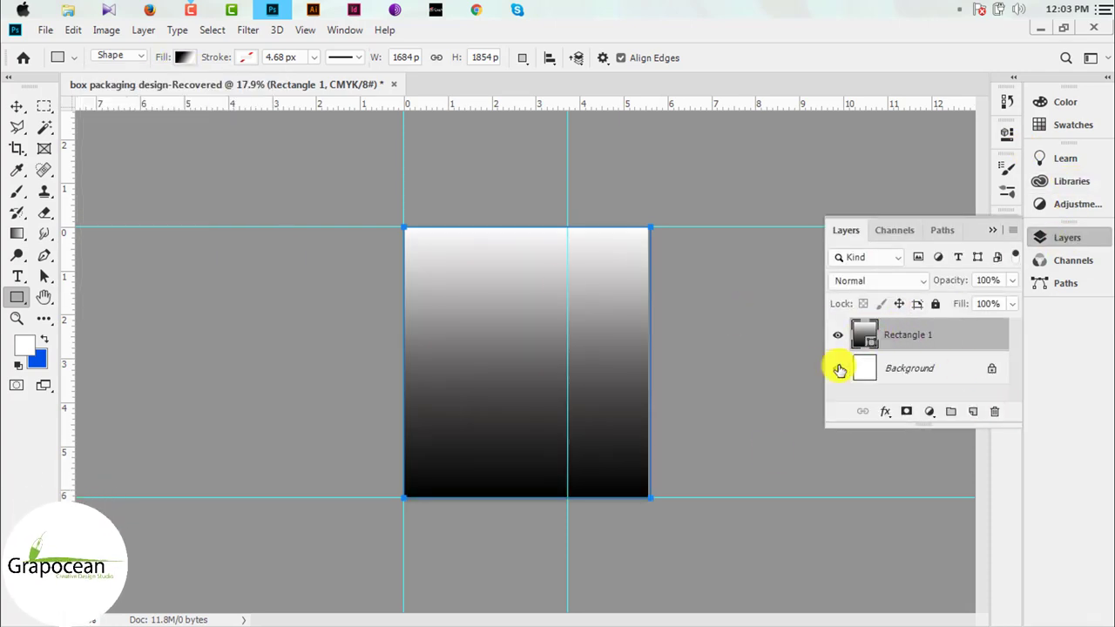
double_click(867, 331)
left_click(706, 146)
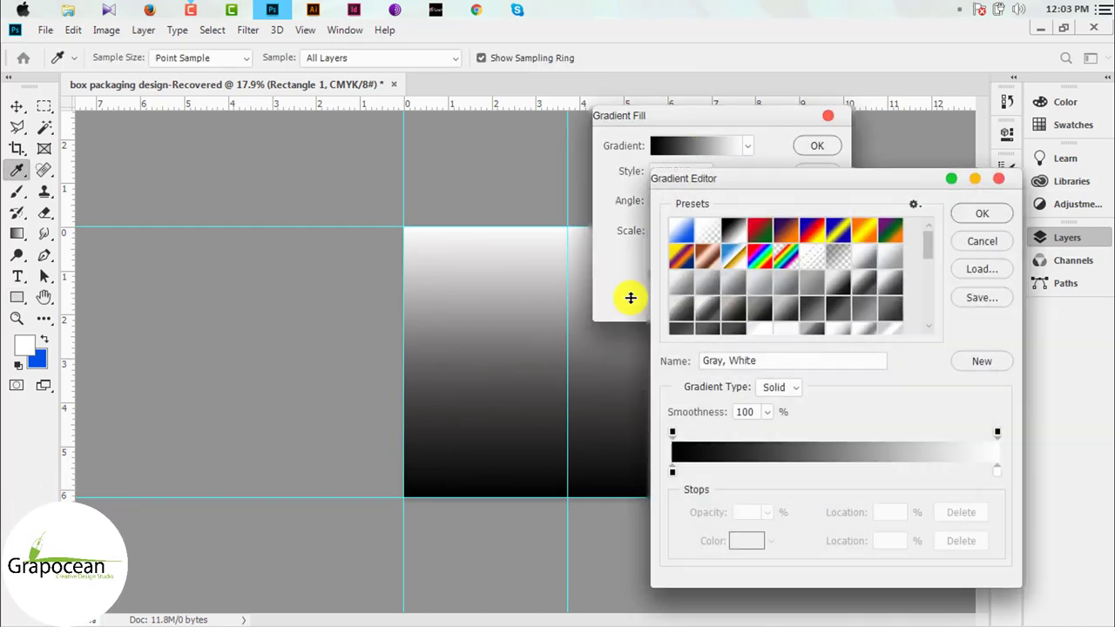
- Change the gradient's black stop to green 00a05a, adjust the midpoint, and apply it
double_click(673, 472)
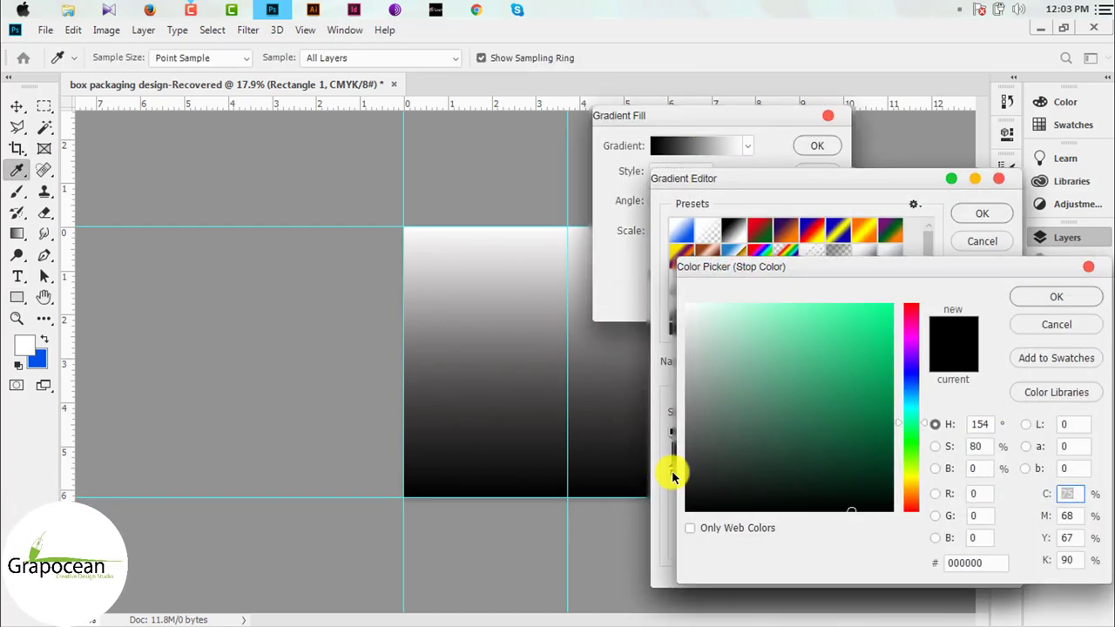
left_click_drag(872, 374, 893, 366)
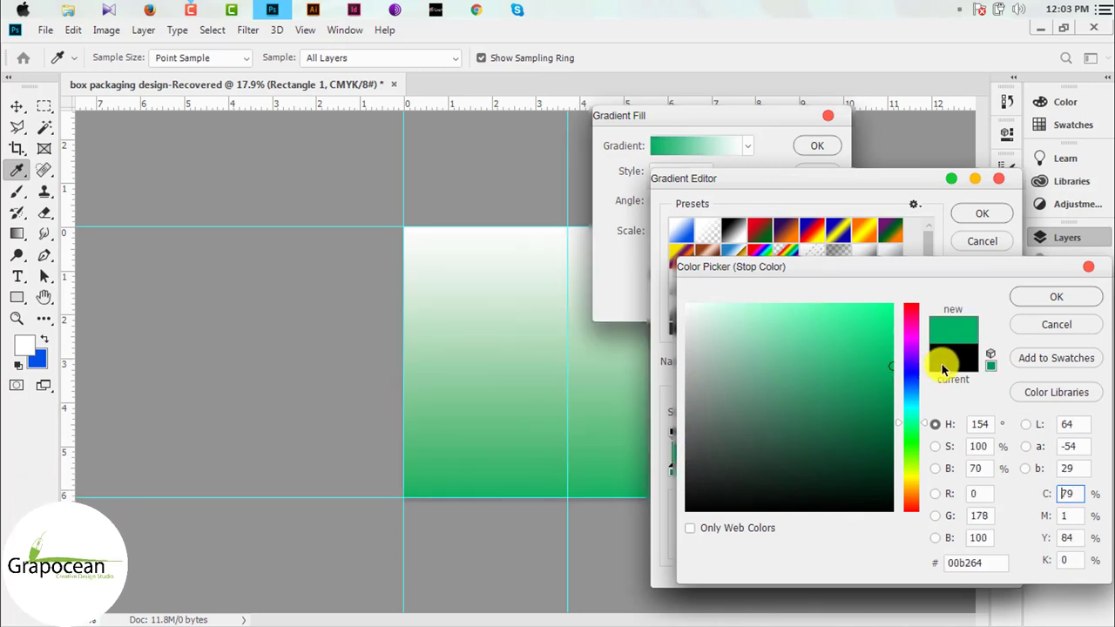
left_click_drag(839, 391, 930, 380)
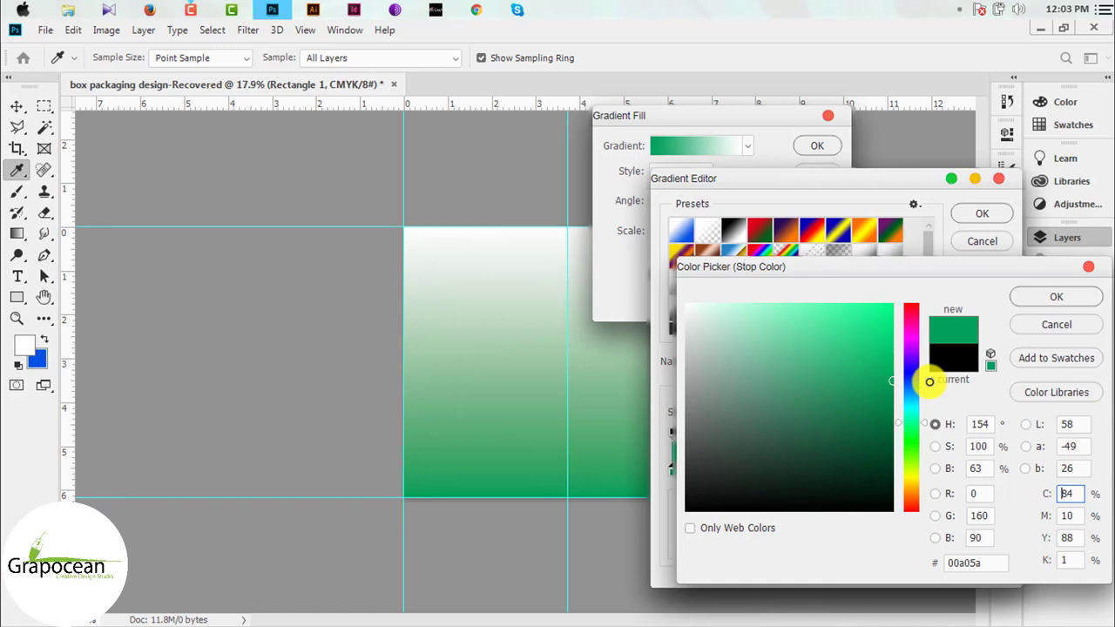
left_click(1044, 302)
left_click(835, 468)
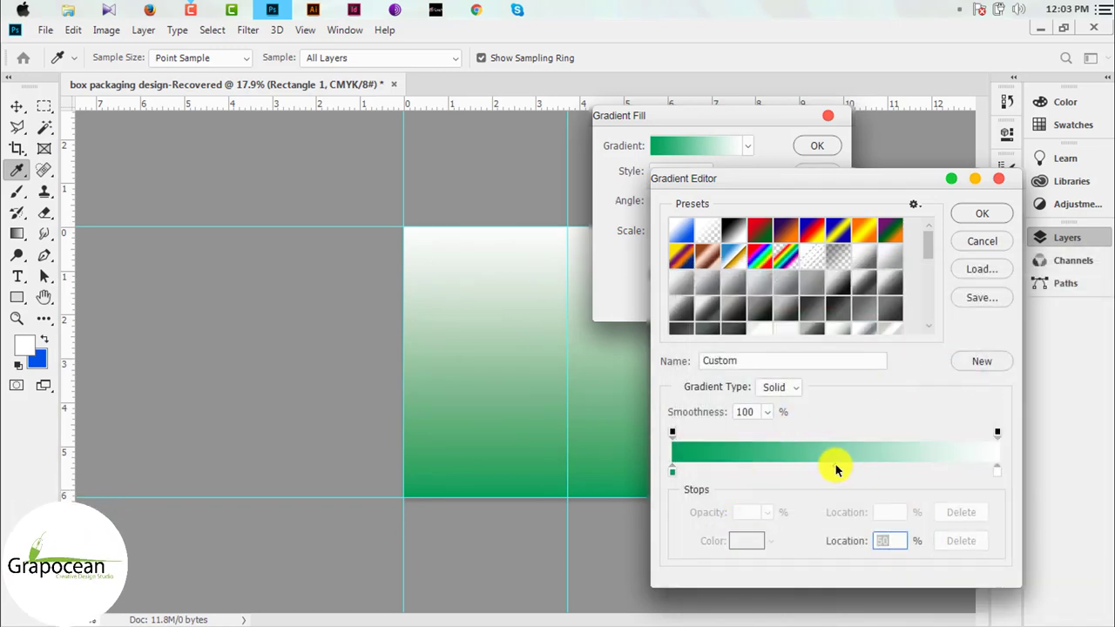
left_click(982, 213)
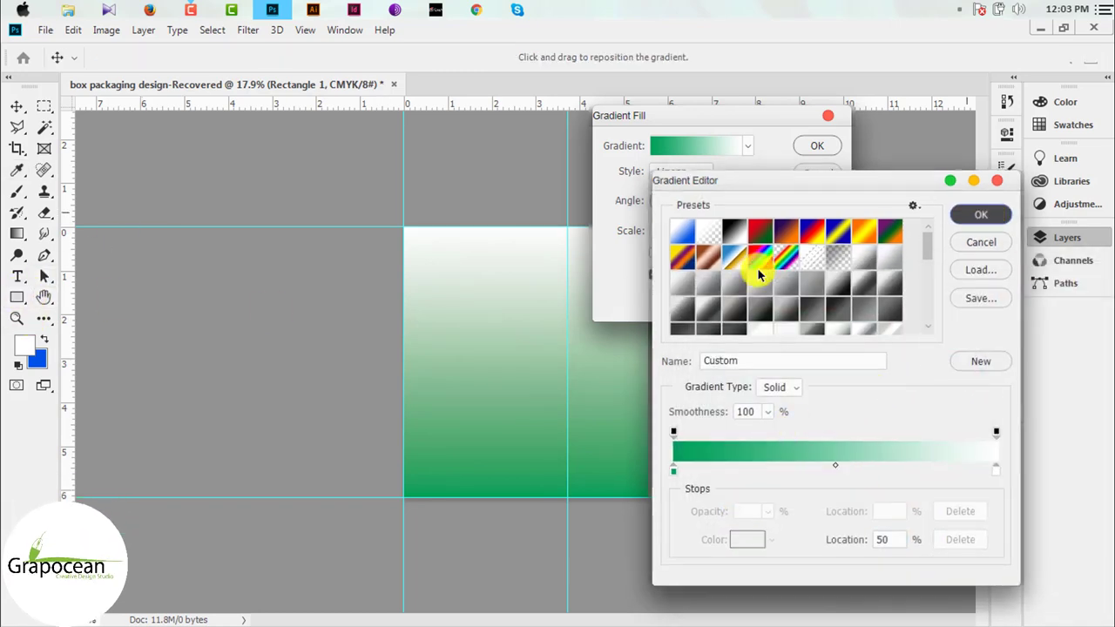
left_click(817, 146)
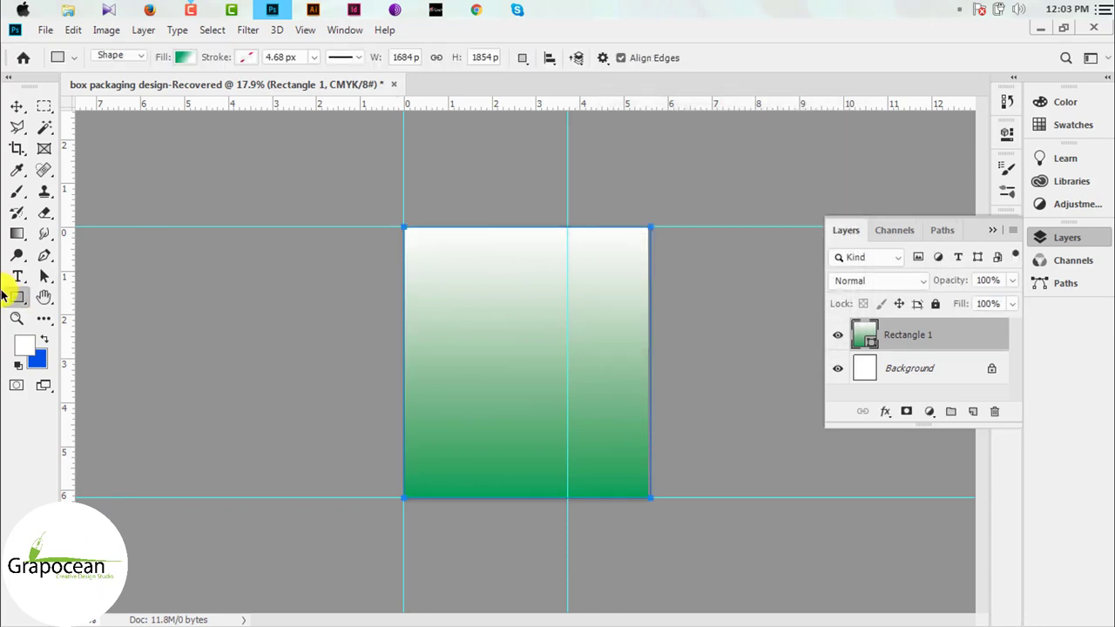
left_click(180, 58)
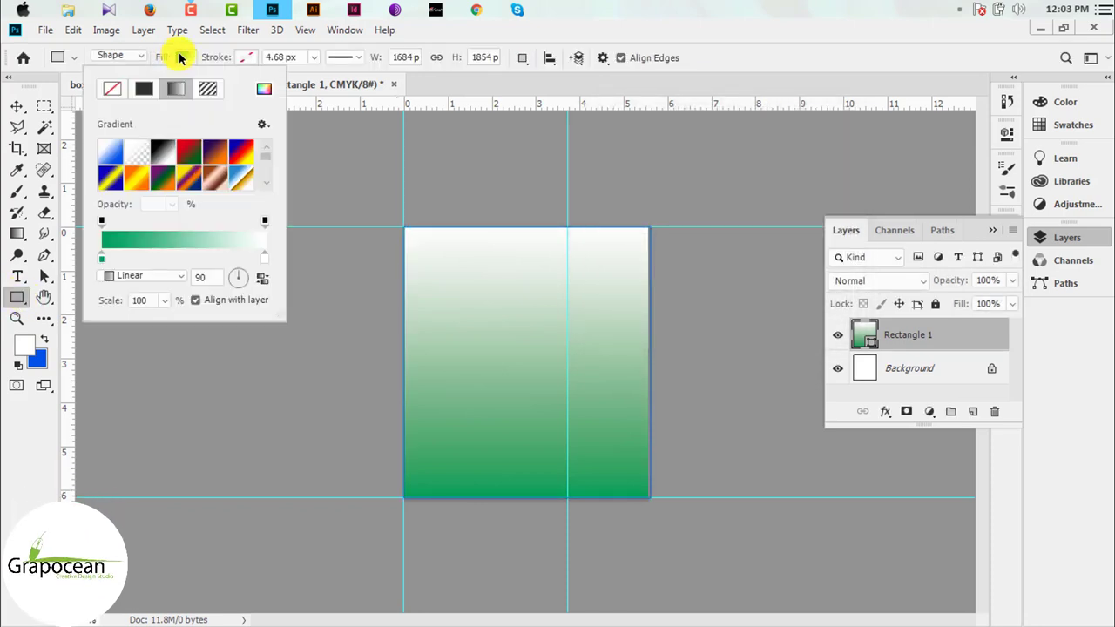
- Temporarily fill the rectangle with solid green and copy its hex code 00a651
left_click(112, 89)
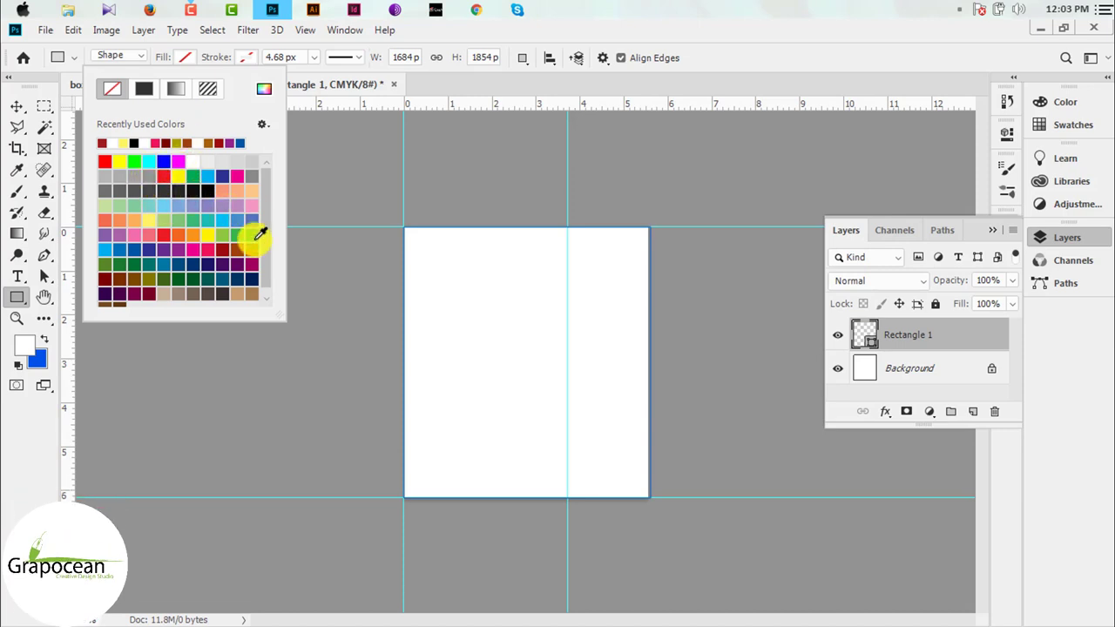
left_click(252, 235)
double_click(865, 335)
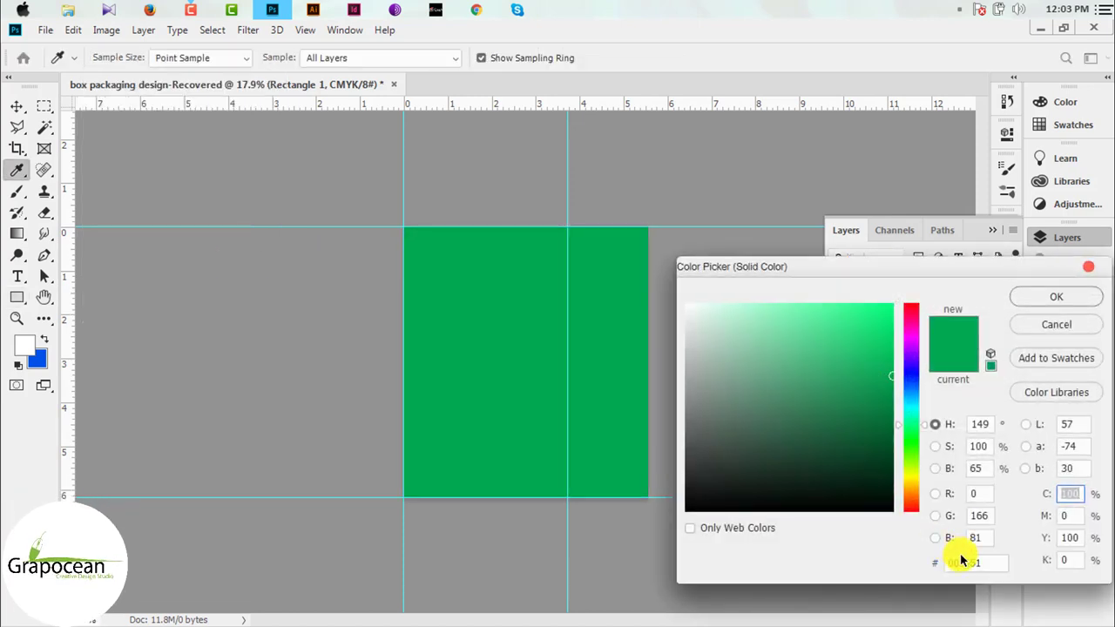
right_click(944, 562)
left_click(966, 386)
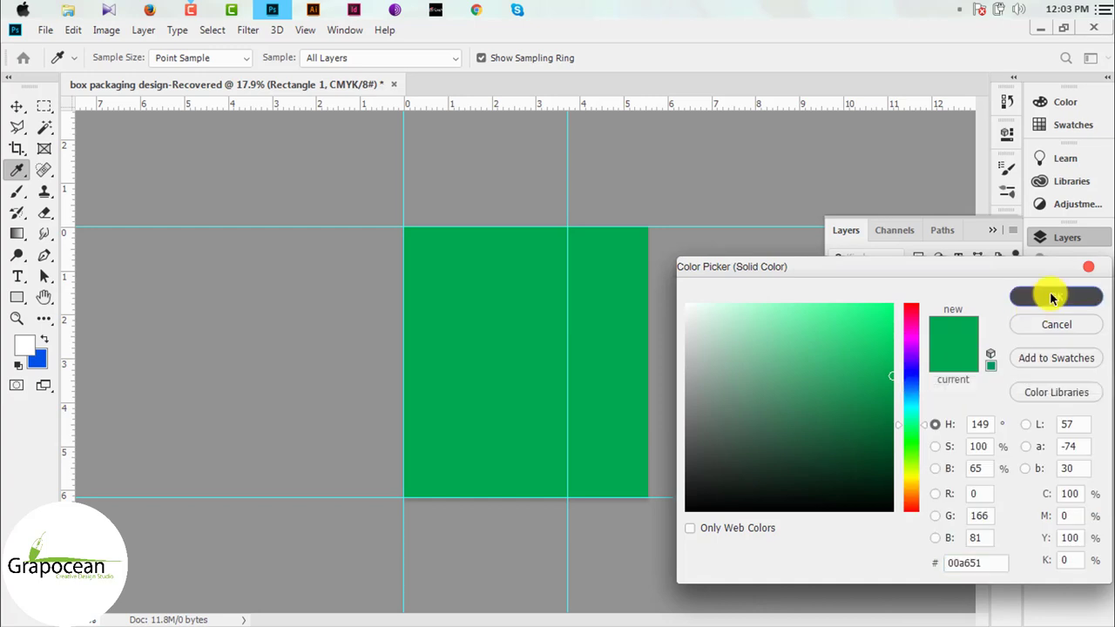
left_click(1026, 296)
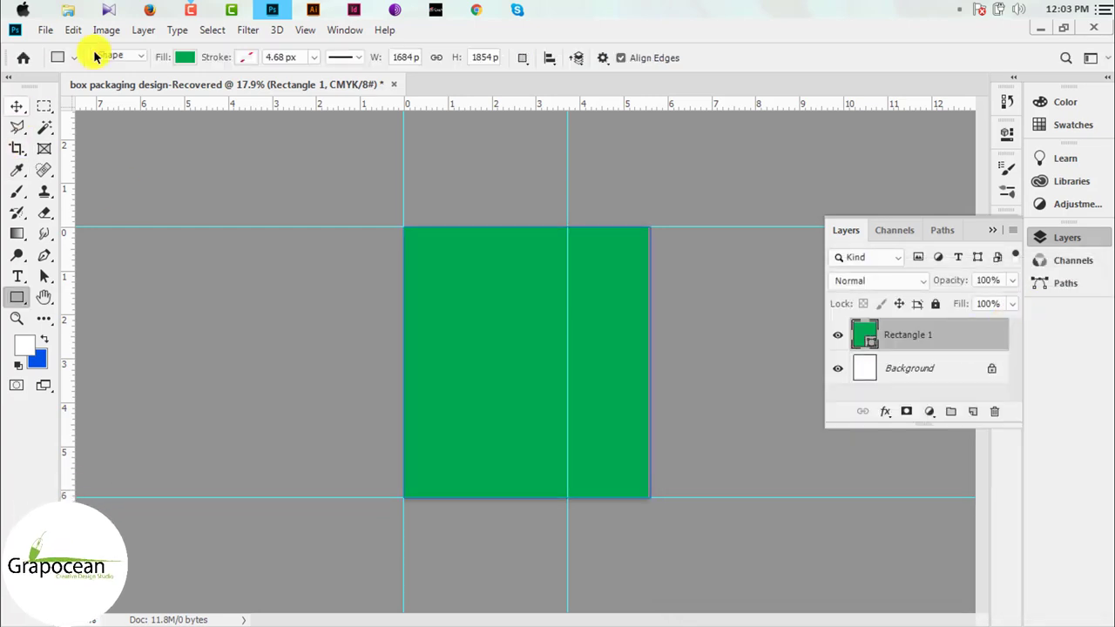
- Switch the rectangle's fill back to a gradient and start editing its dark stop
left_click(184, 58)
left_click(177, 89)
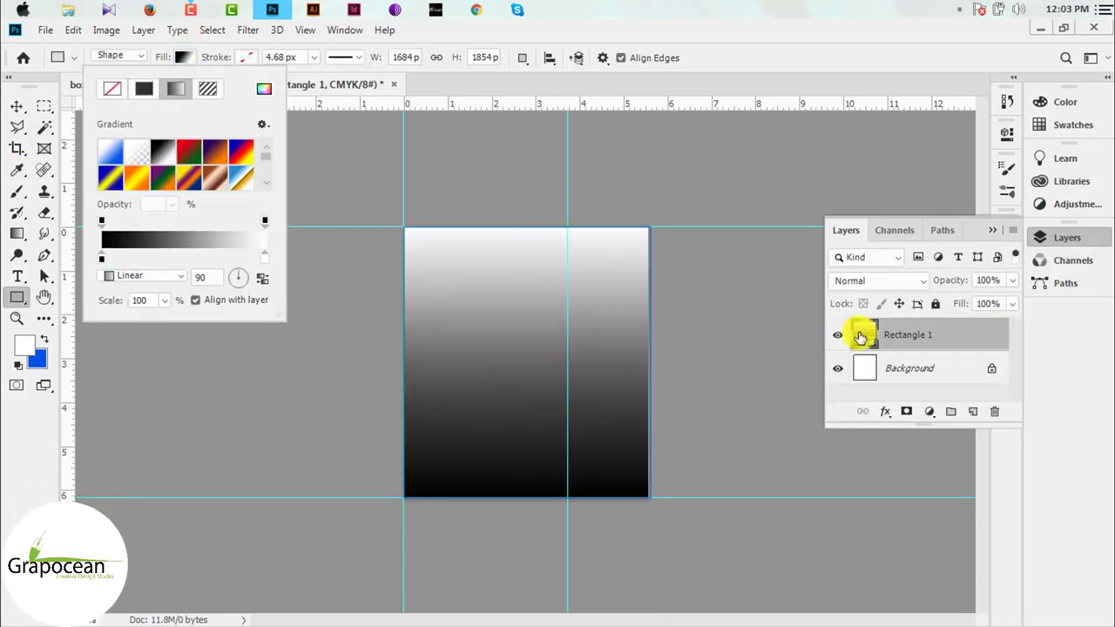
left_click(863, 335)
double_click(863, 335)
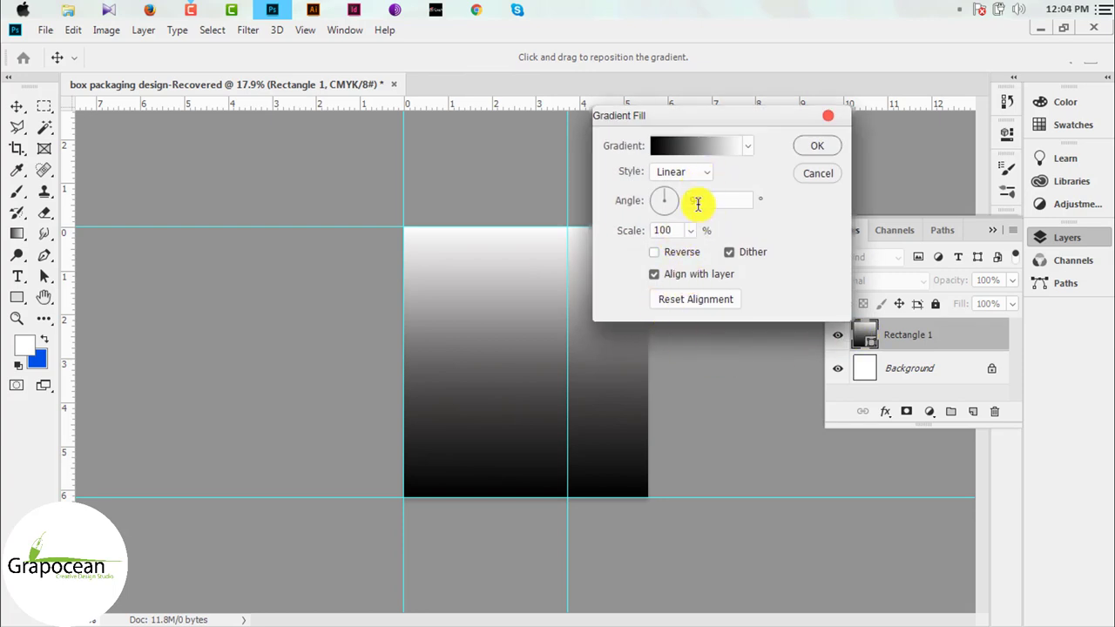
left_click(702, 146)
double_click(672, 473)
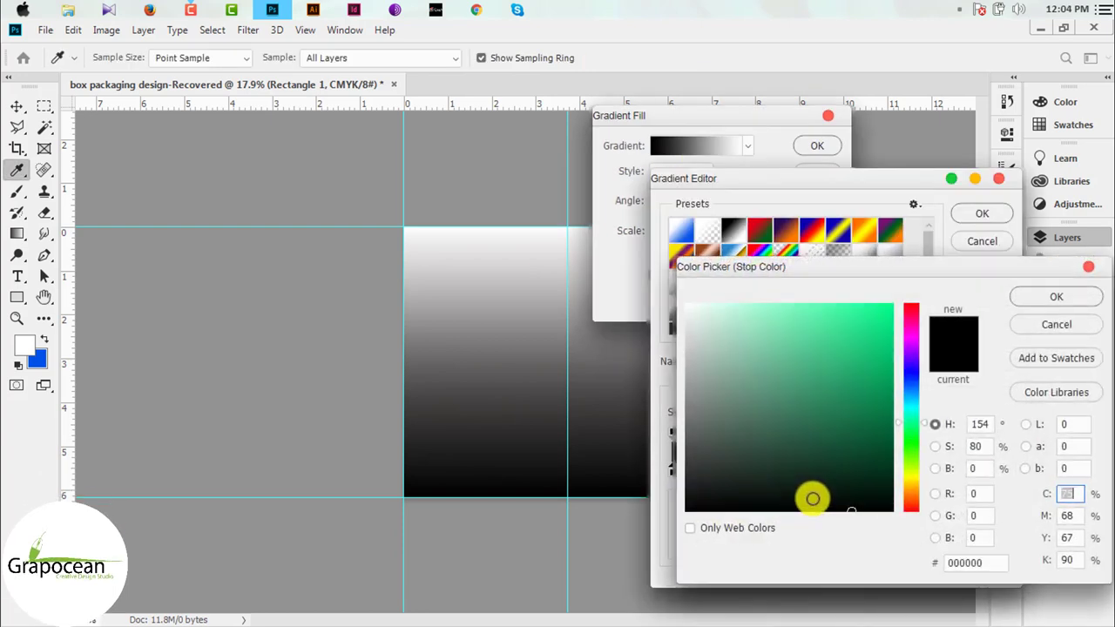
- Set the gradient's dark stop to 00a651, move the midpoint to about 55%, and apply
double_click(967, 562)
type("00a651")
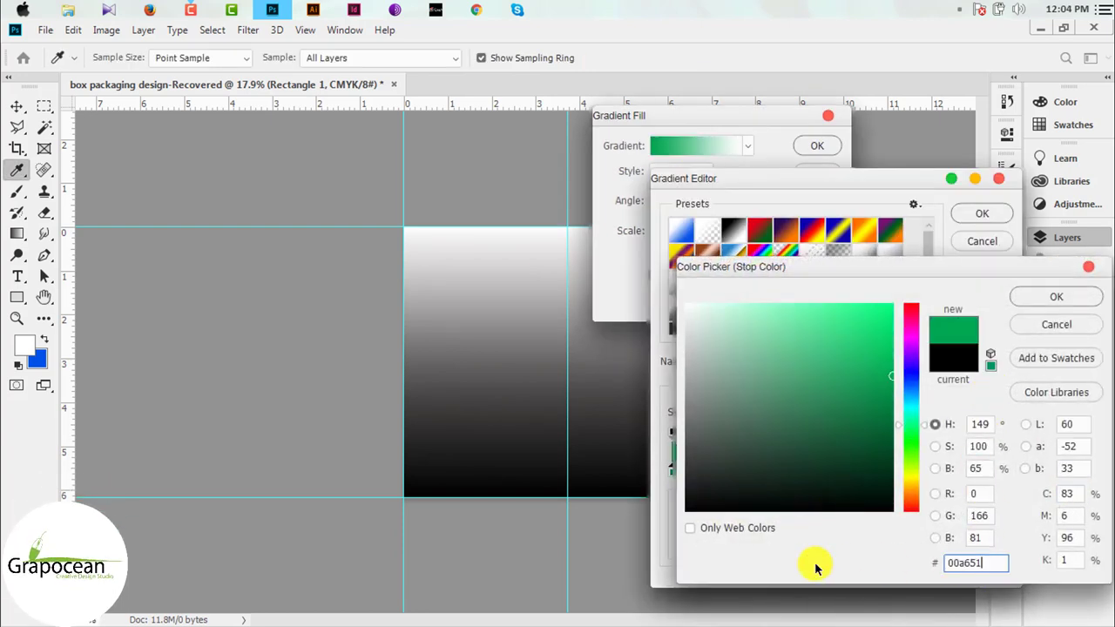
left_click(1057, 297)
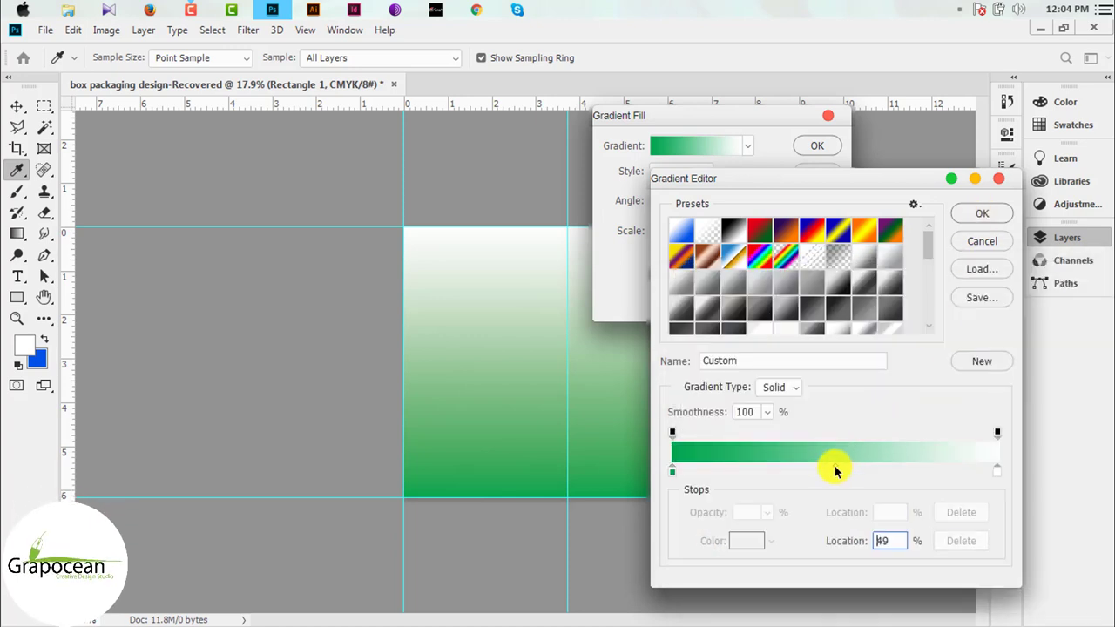
left_click_drag(835, 471, 852, 468)
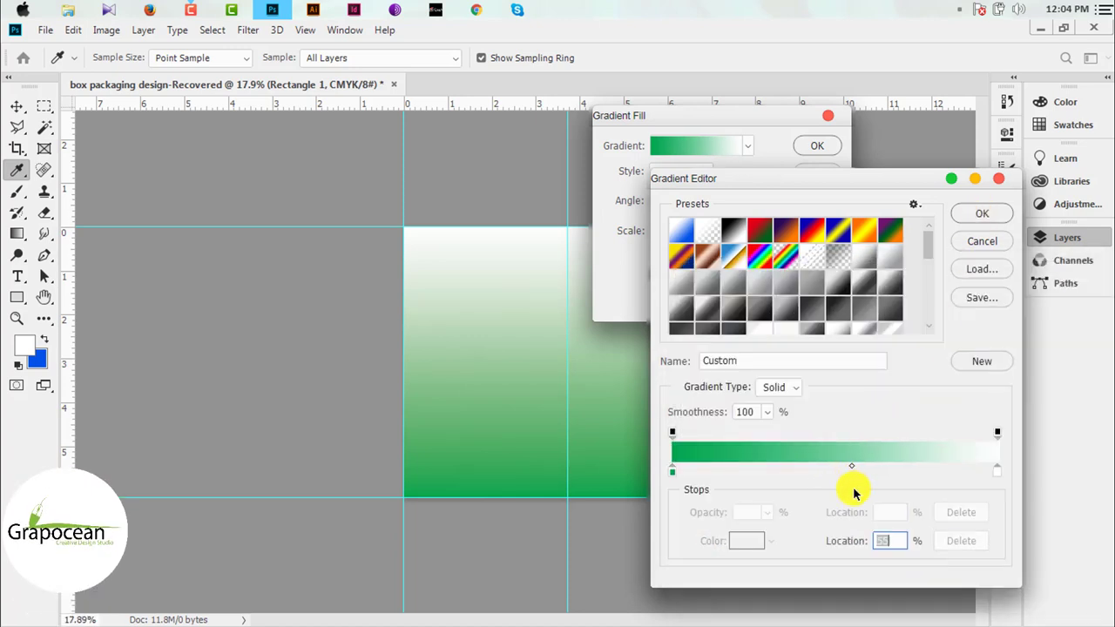
left_click(982, 213)
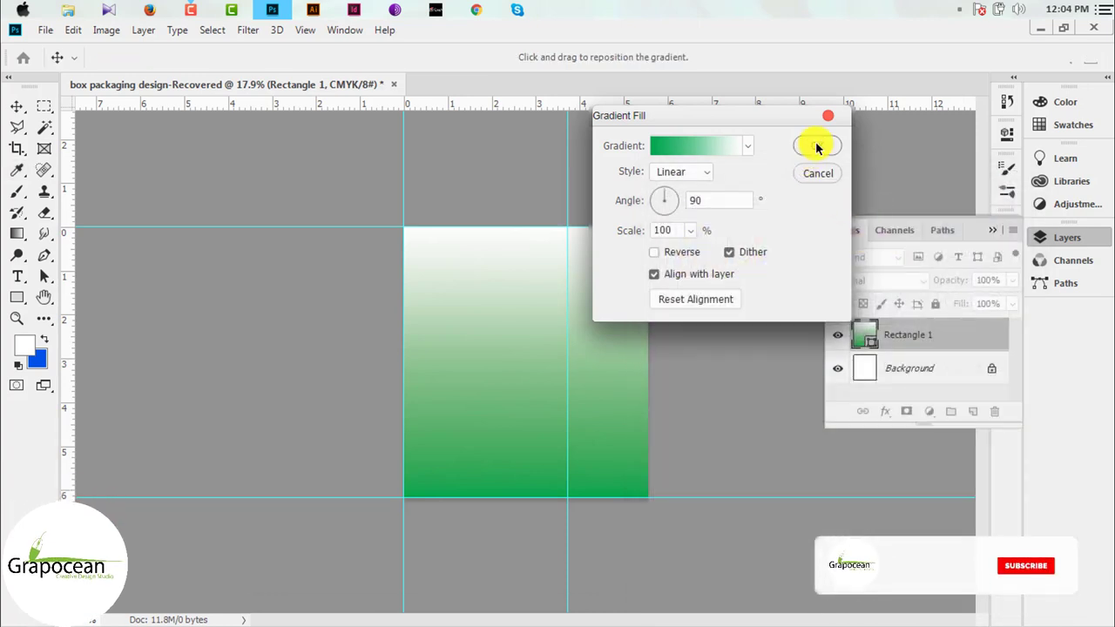
left_click(817, 147)
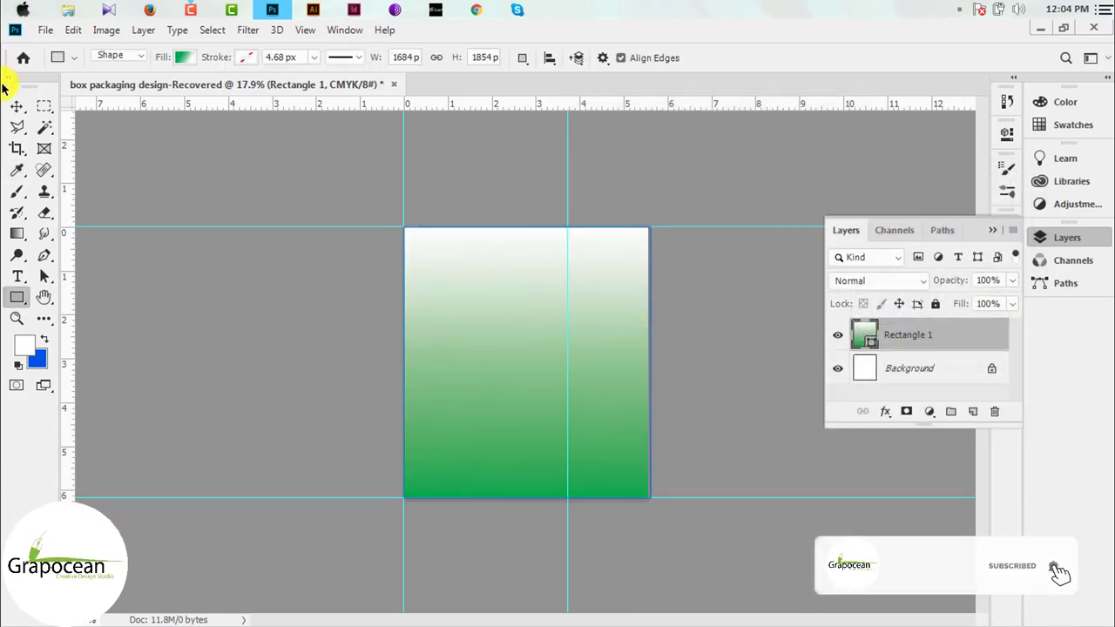
left_click(16, 106)
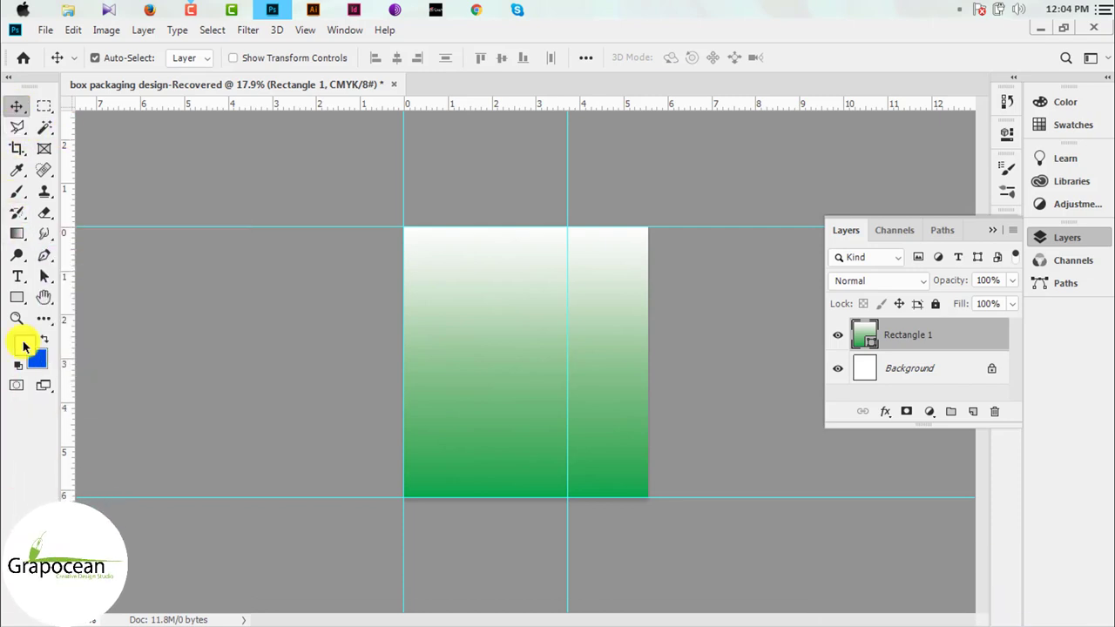
- Draw a closed curved ribbon band with the Pen tool from the left edge up to the centre guide
left_click(44, 256)
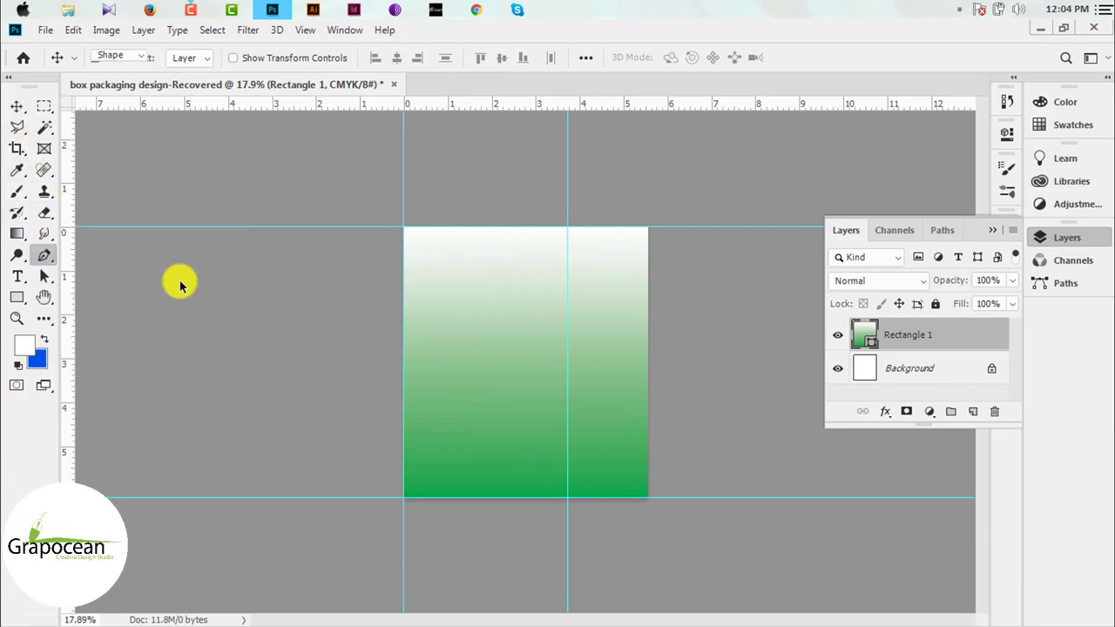
left_click(404, 320)
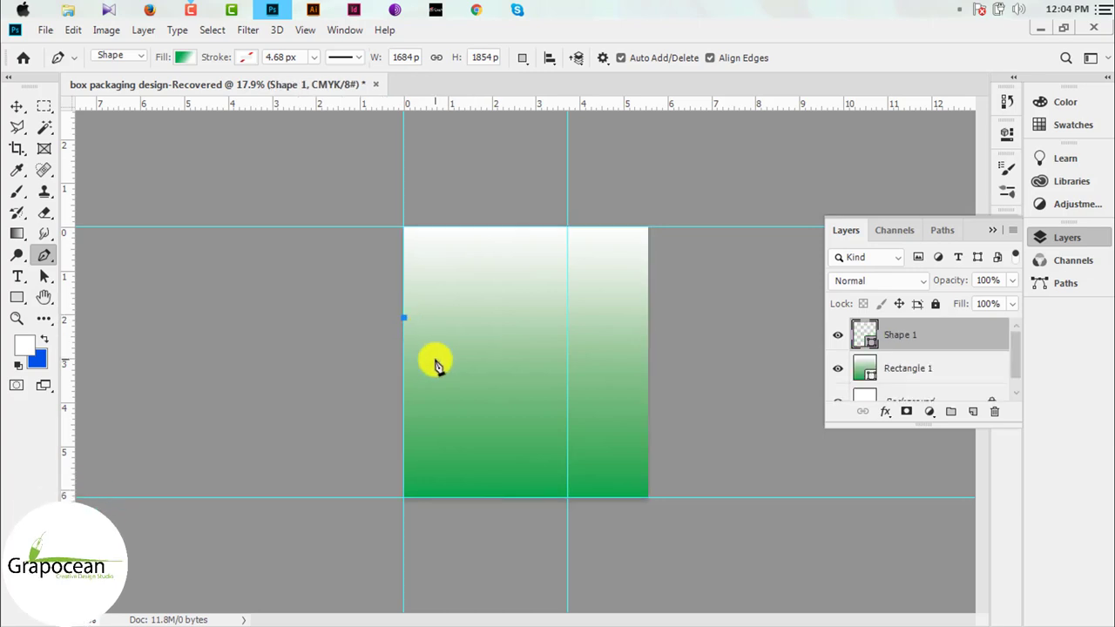
key("ctrl+z")
left_click(394, 346)
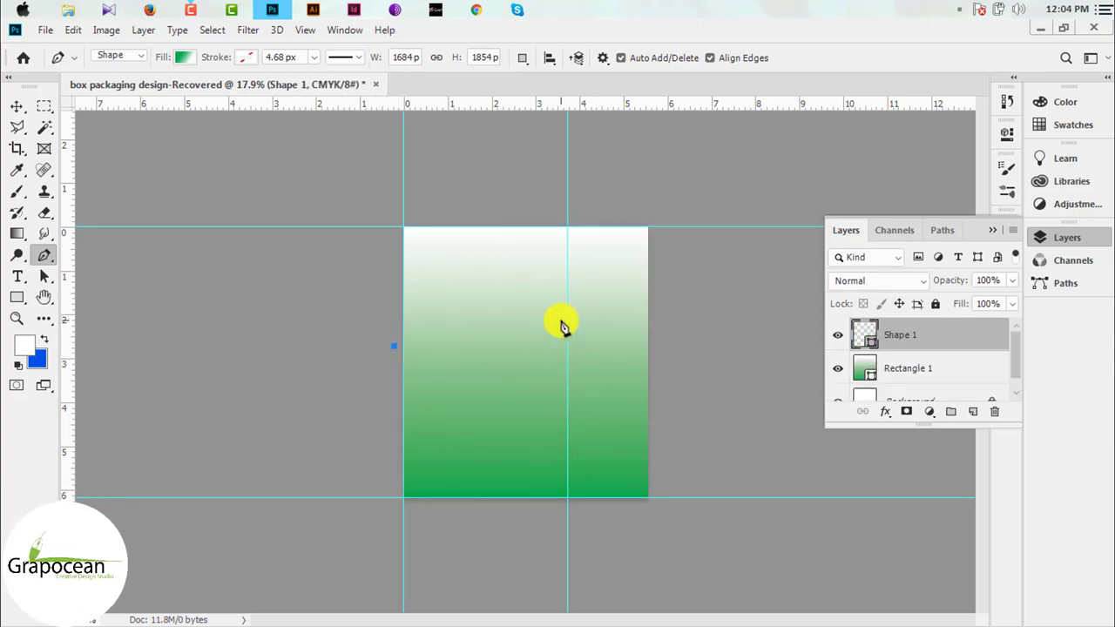
mouse_move(568, 316)
left_mouse_down()
mouse_move(590, 256)
mouse_move(614, 235)
left_mouse_up()
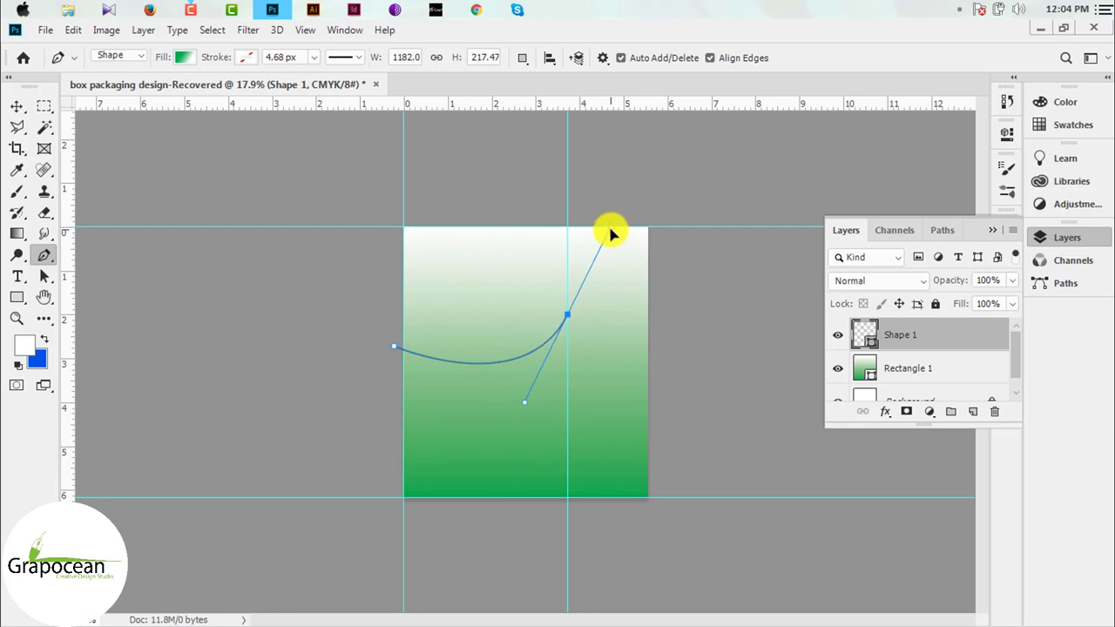
key("ctrl+z")
key("ctrl+z")
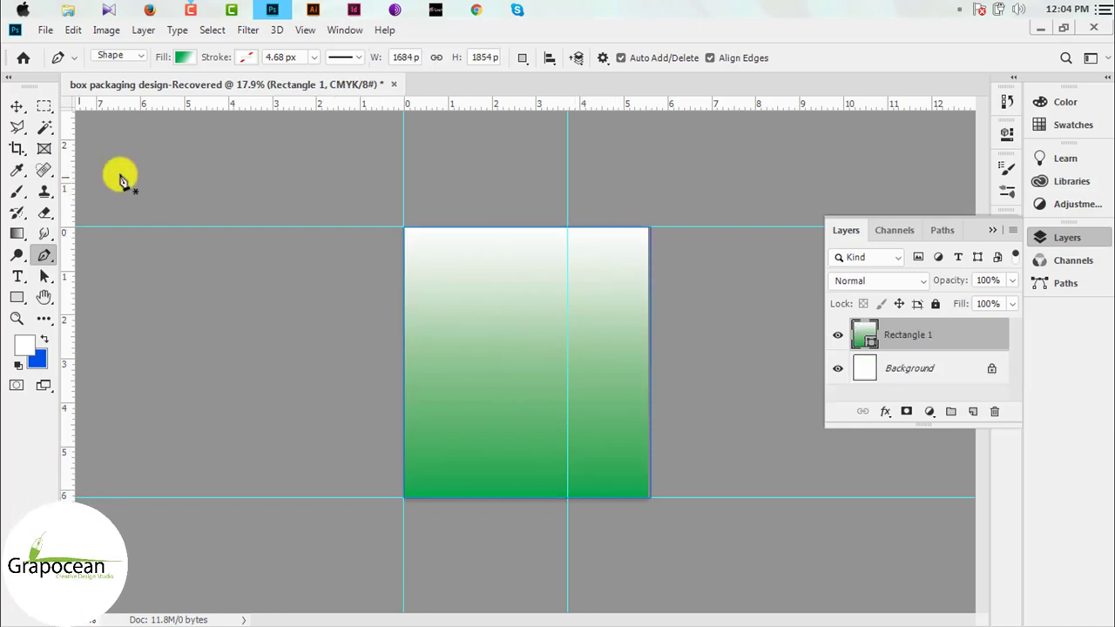
left_click(974, 411)
left_click(404, 327)
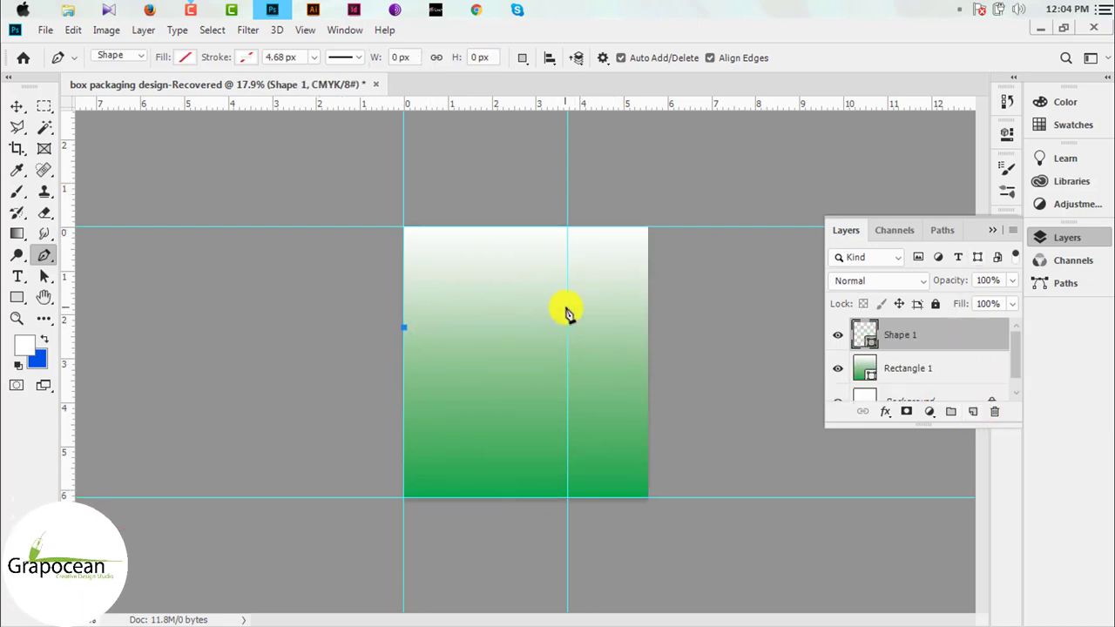
left_click_drag(567, 308, 627, 229)
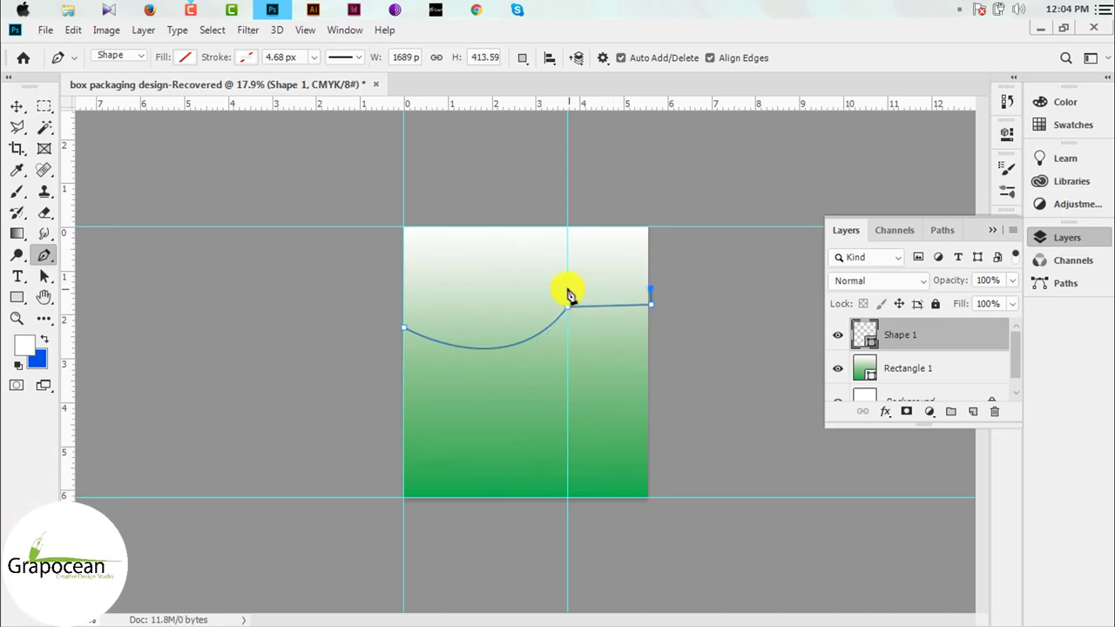
left_click(567, 288)
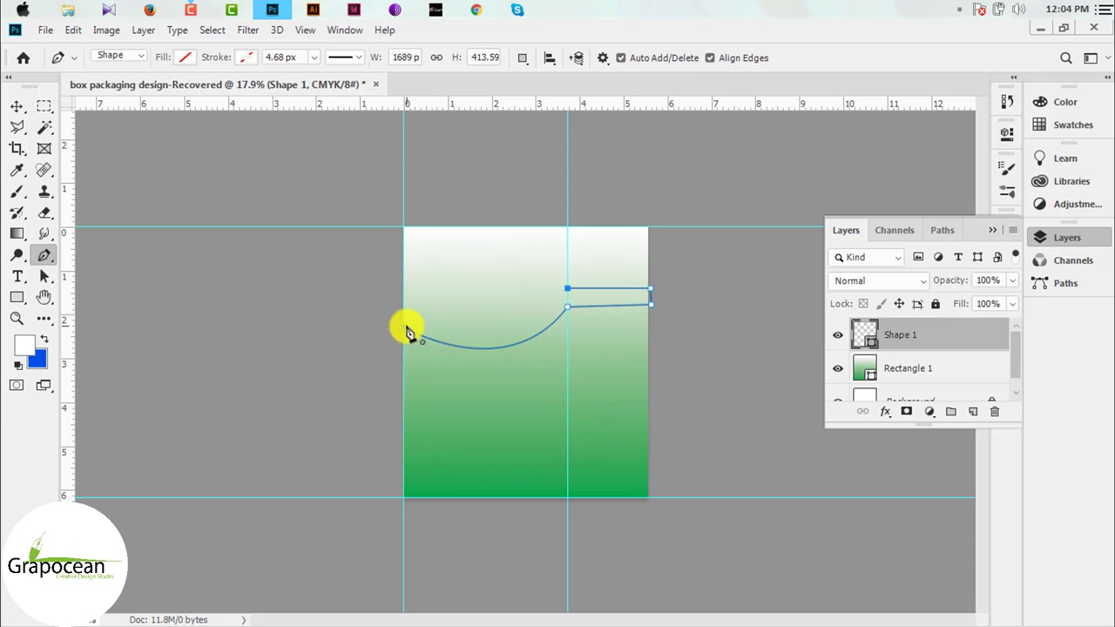
left_click_drag(399, 327, 304, 281)
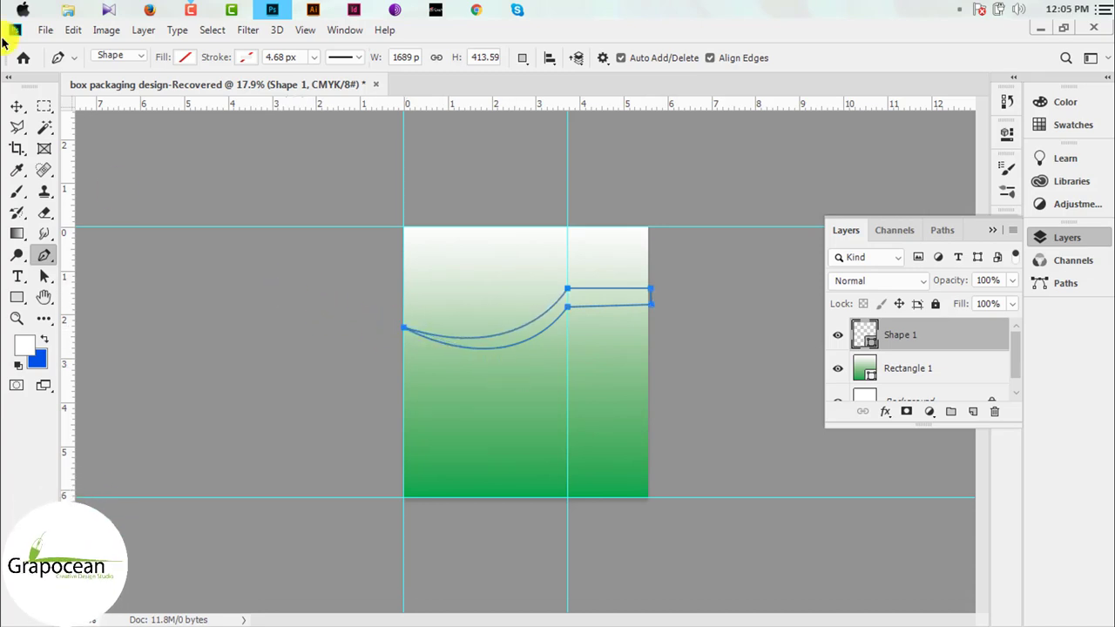
left_click(188, 57)
- Fill the ribbon with the Copper preset gradient, shift its dark stops left, and angle it near 0°
left_click(176, 88)
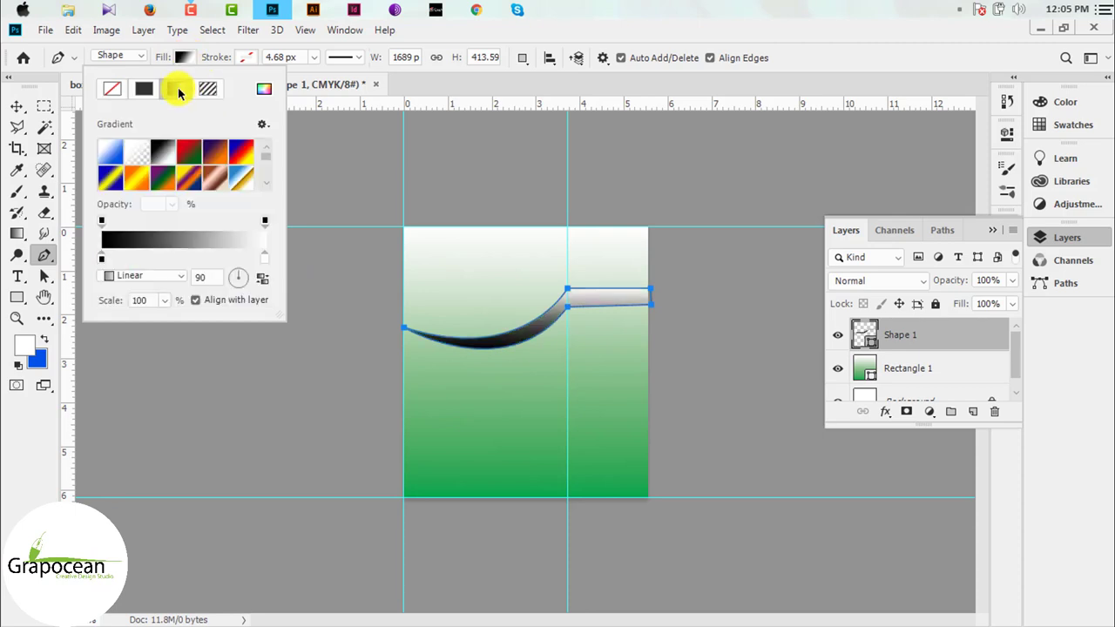
double_click(864, 333)
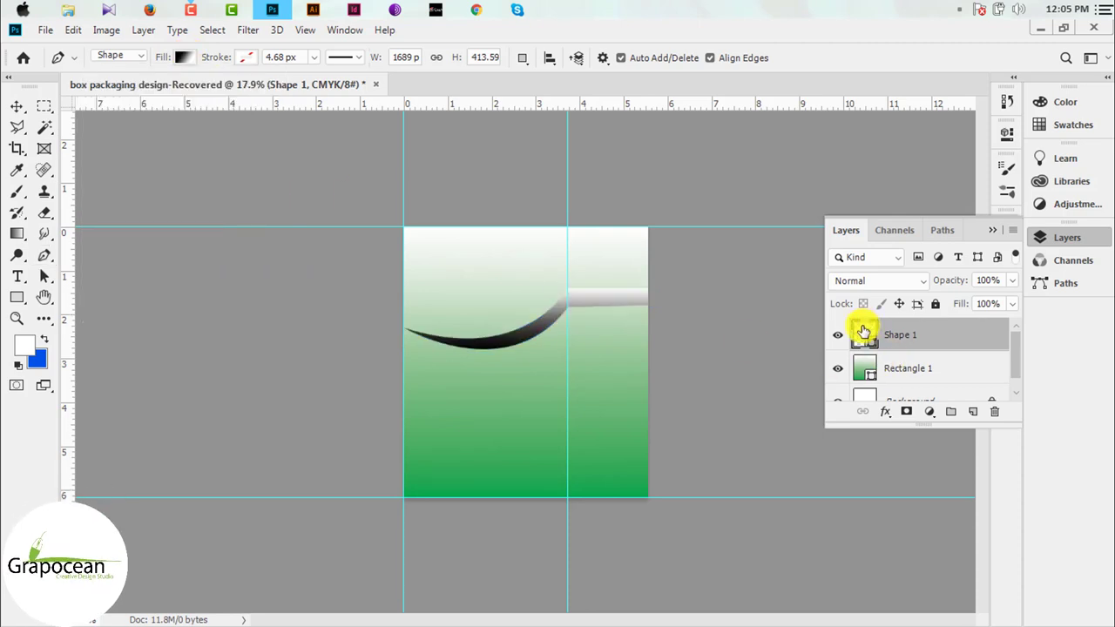
left_click(714, 145)
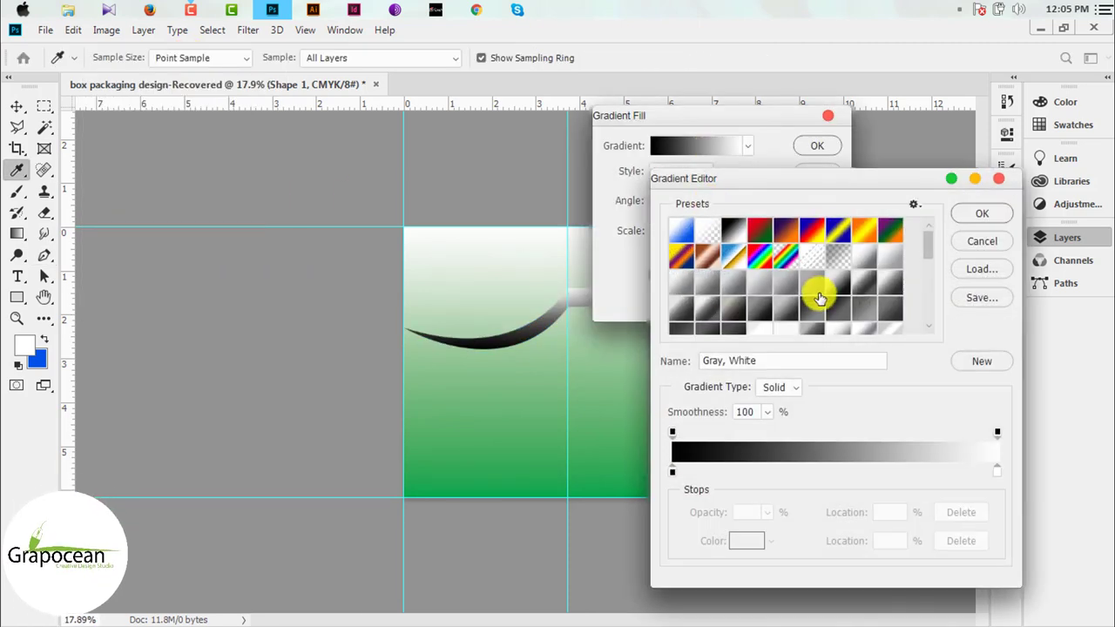
left_click(782, 233)
left_click(708, 255)
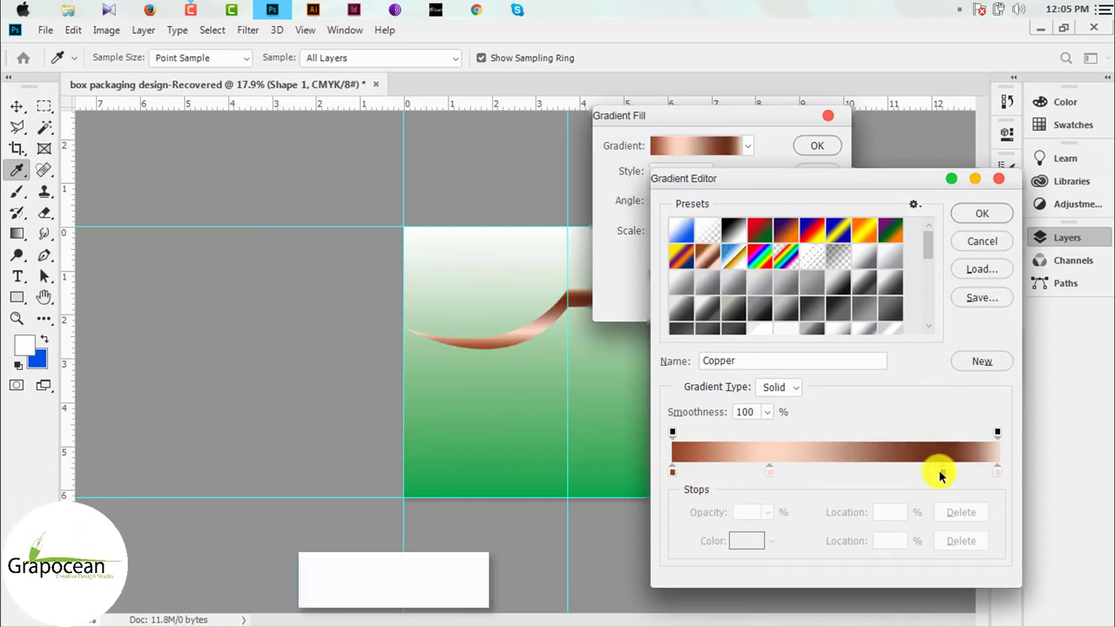
mouse_move(946, 472)
left_mouse_down()
mouse_move(675, 475)
mouse_move(928, 471)
mouse_move(913, 470)
left_mouse_up()
left_click_drag(770, 473, 744, 478)
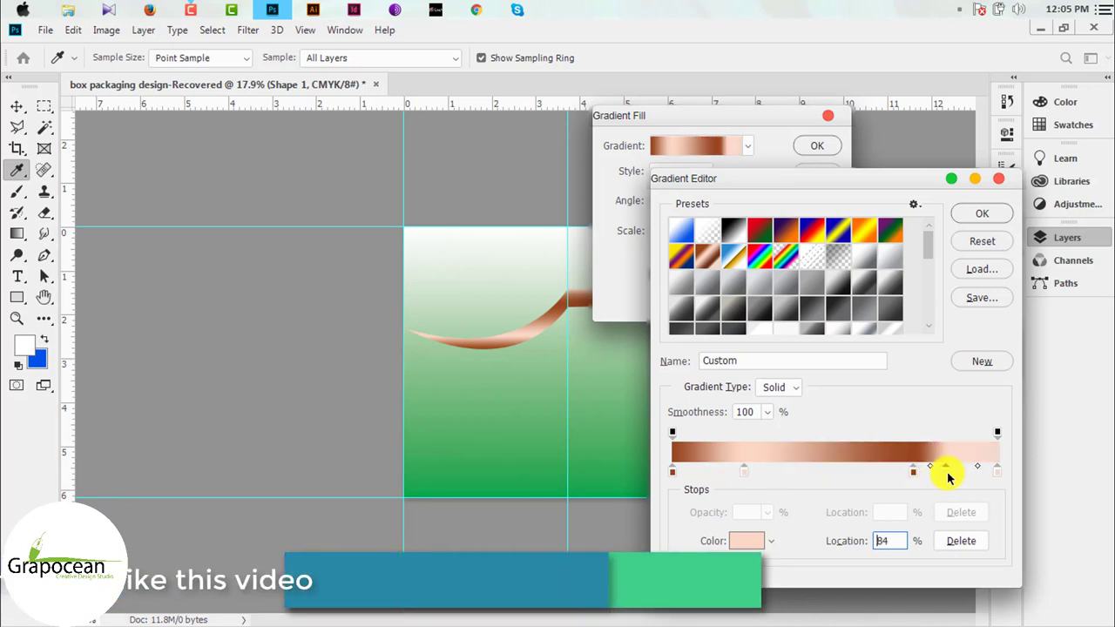
mouse_move(913, 471)
left_mouse_down()
mouse_move(879, 471)
mouse_move(958, 471)
mouse_move(818, 472)
left_mouse_up()
left_click(982, 214)
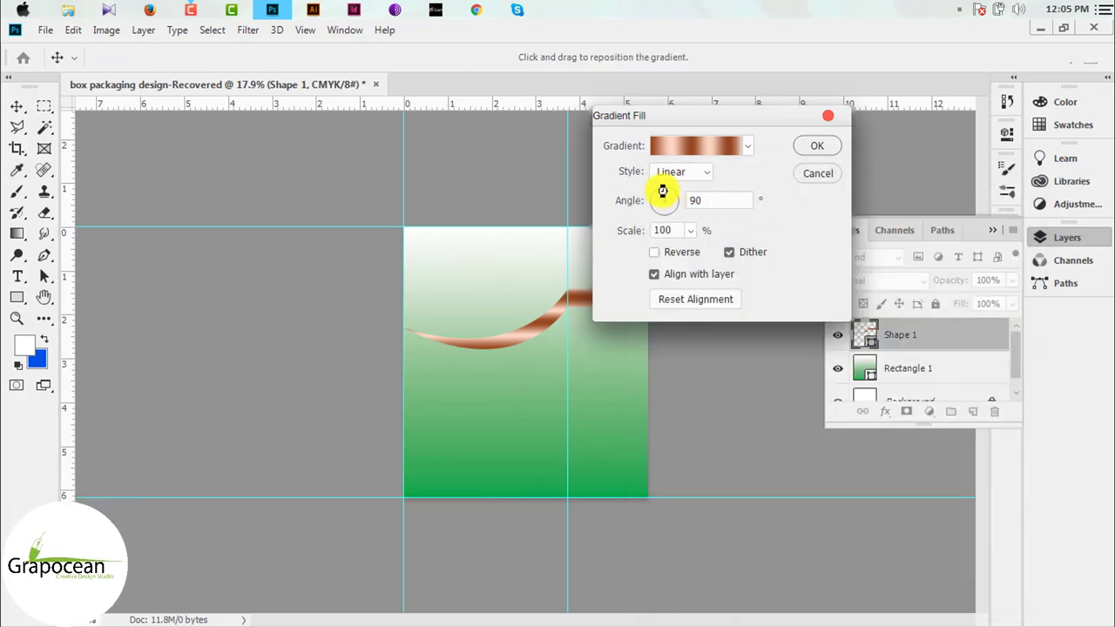
left_click_drag(678, 205, 684, 207)
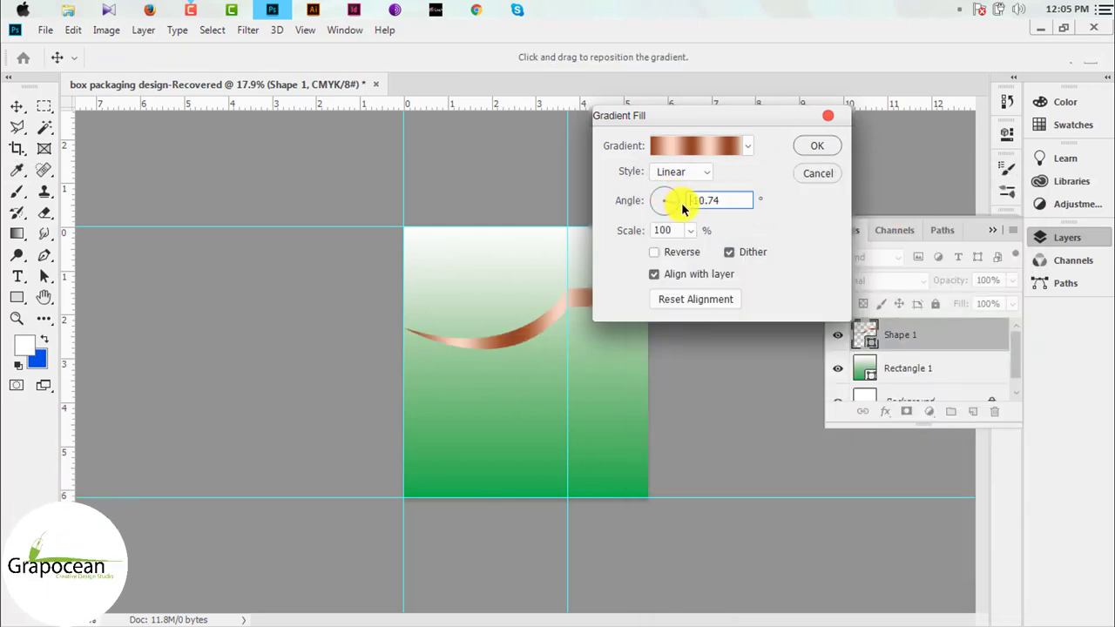
left_click(839, 164)
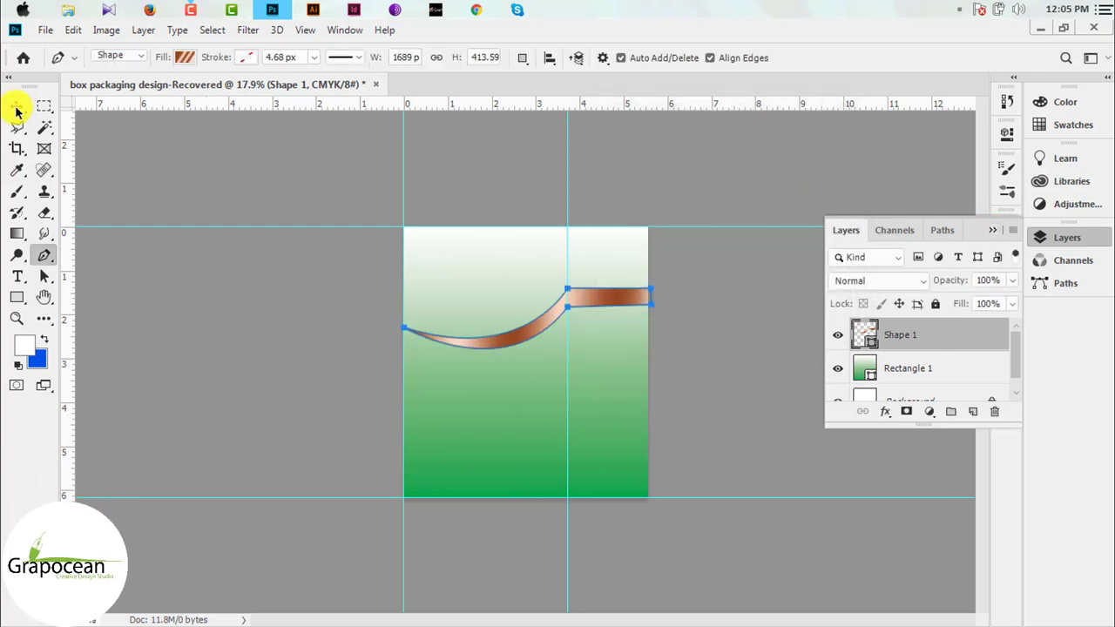
- Select the copper ribbon's layer and add a new empty layer above it
left_click(18, 109)
left_click(43, 255)
scroll(300, 313, "up", 3)
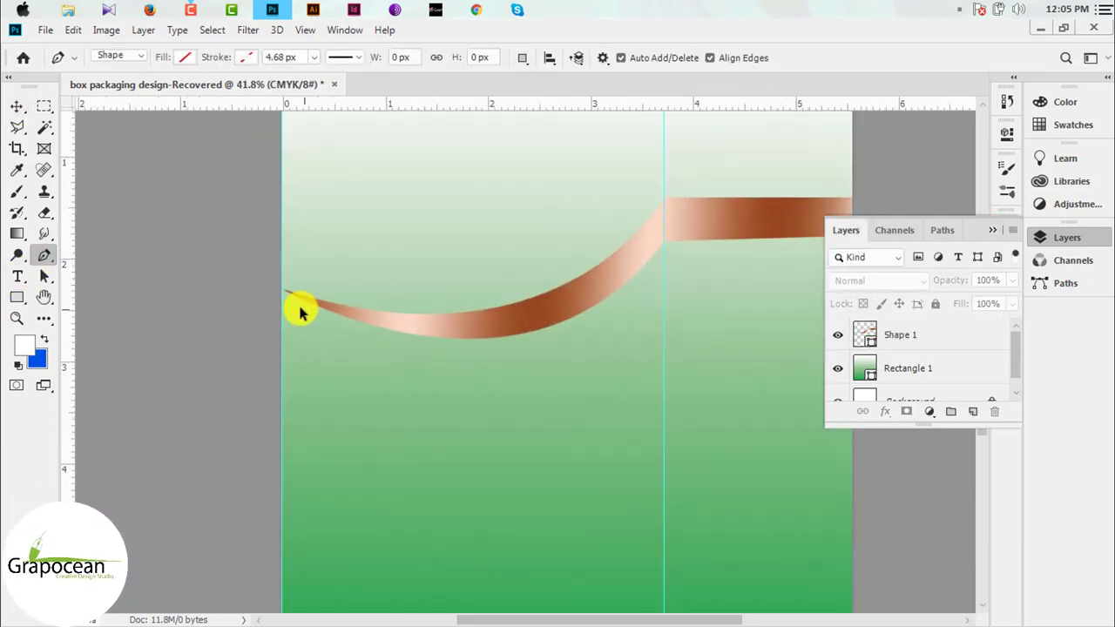
scroll(299, 313, "up", 3)
scroll(273, 291, "up", 2)
left_click(279, 275)
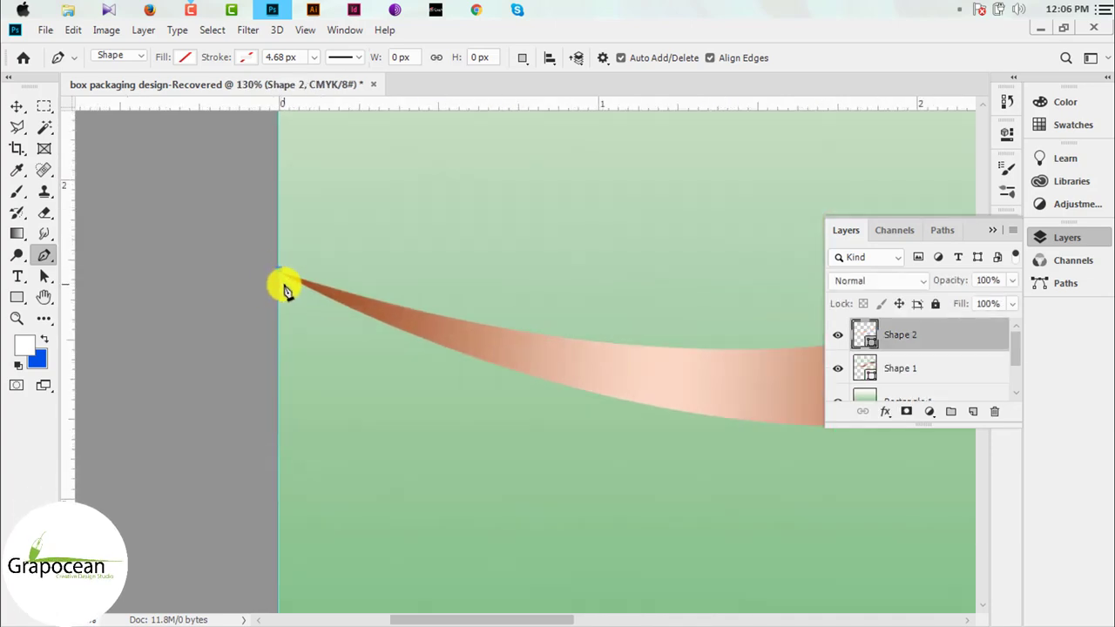
left_click(976, 412)
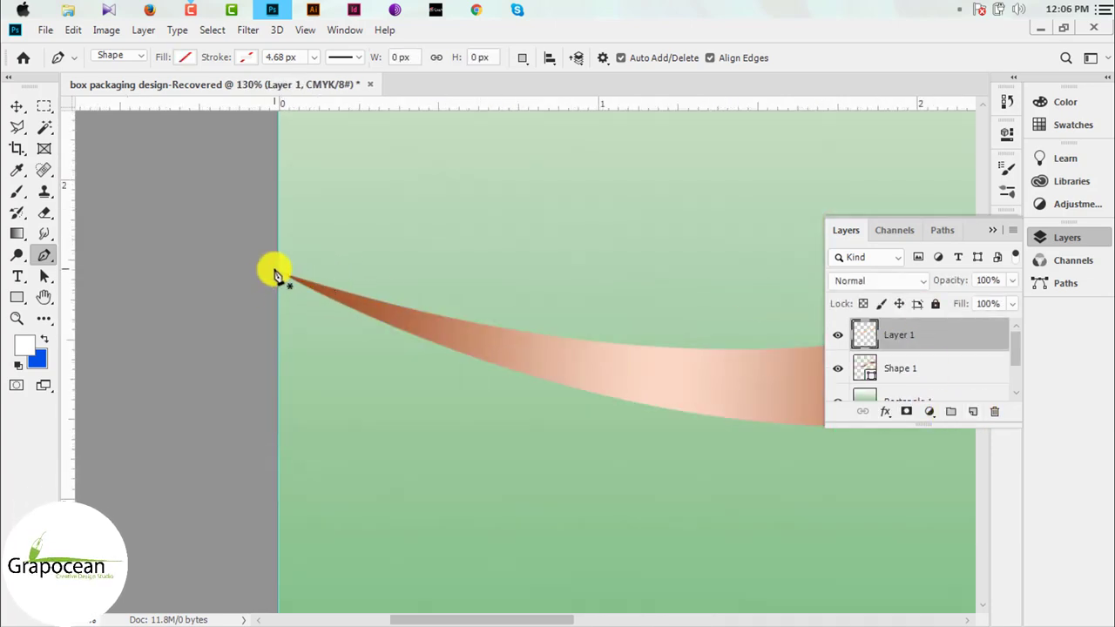
- Draw a second Pen outline following the ribbon's top edge up to the panel's top right
left_click(275, 275)
key("ctrl+z")
left_click(276, 275)
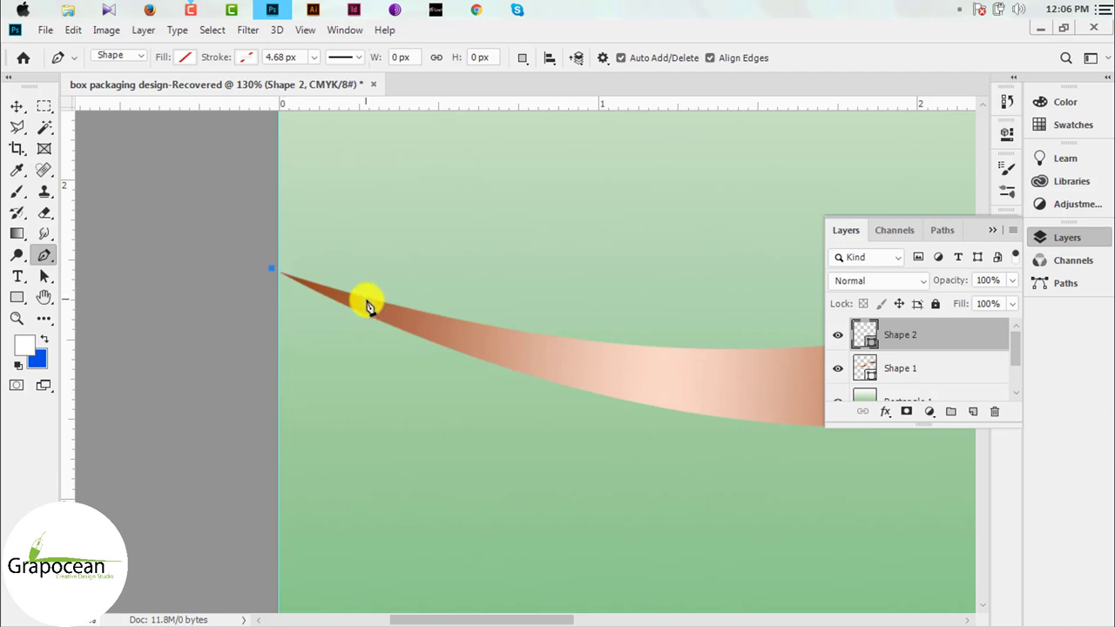
scroll(368, 304, "down", 5)
mouse_move(697, 231)
left_mouse_down()
mouse_move(861, 196)
mouse_move(837, 183)
left_mouse_up()
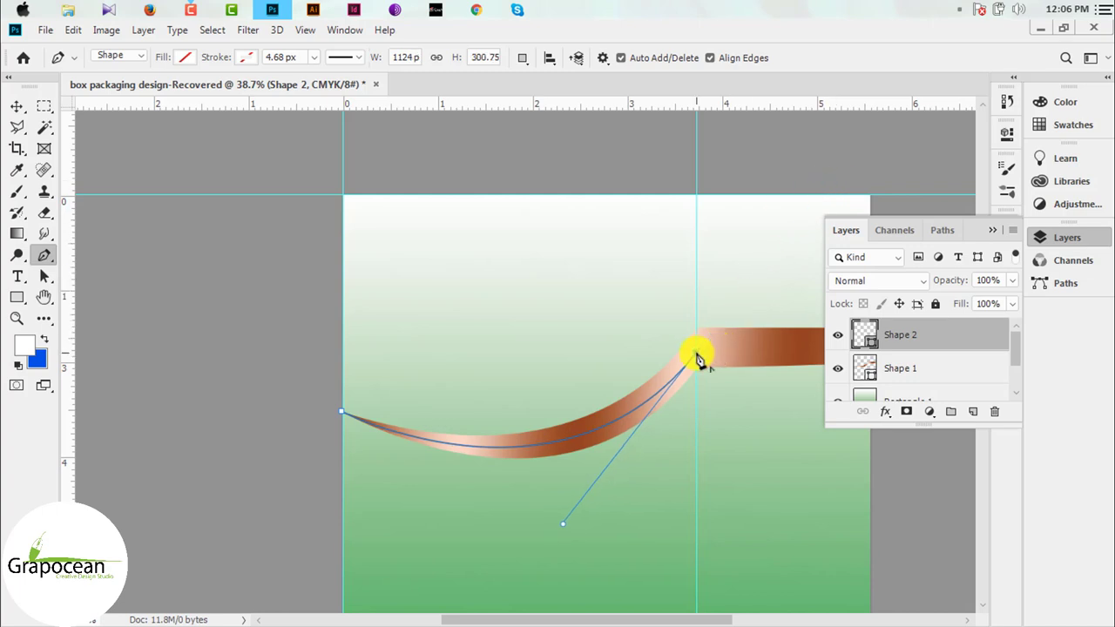
scroll(700, 358, "down", 2)
left_click(689, 280)
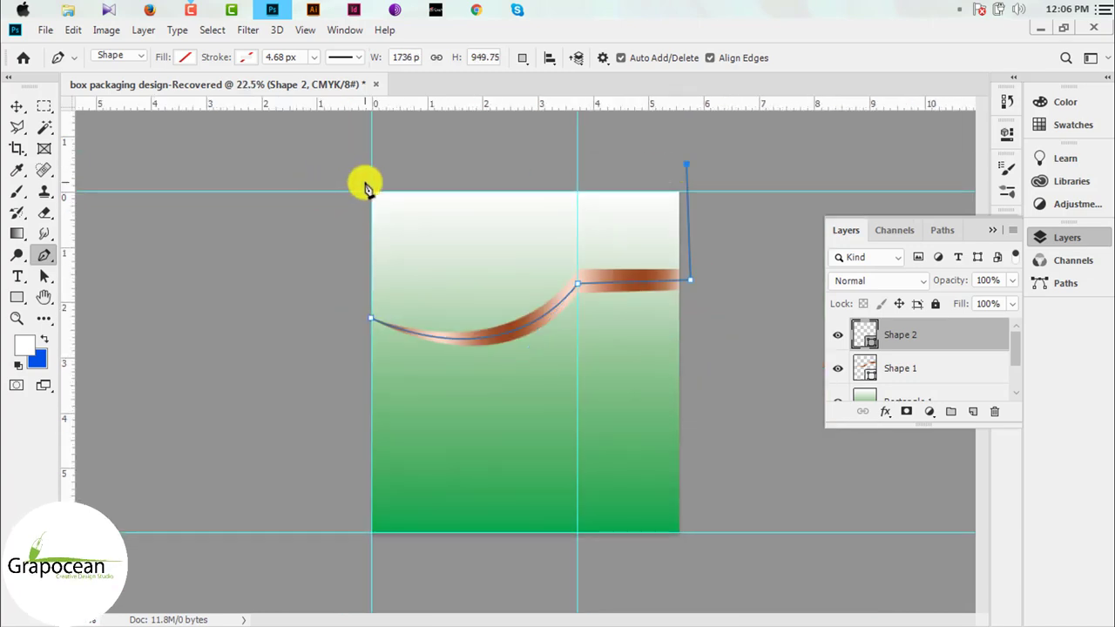
left_click(369, 319)
- Fill the new shape white and place it just beneath the copper ribbon in the layer stack
left_click(184, 56)
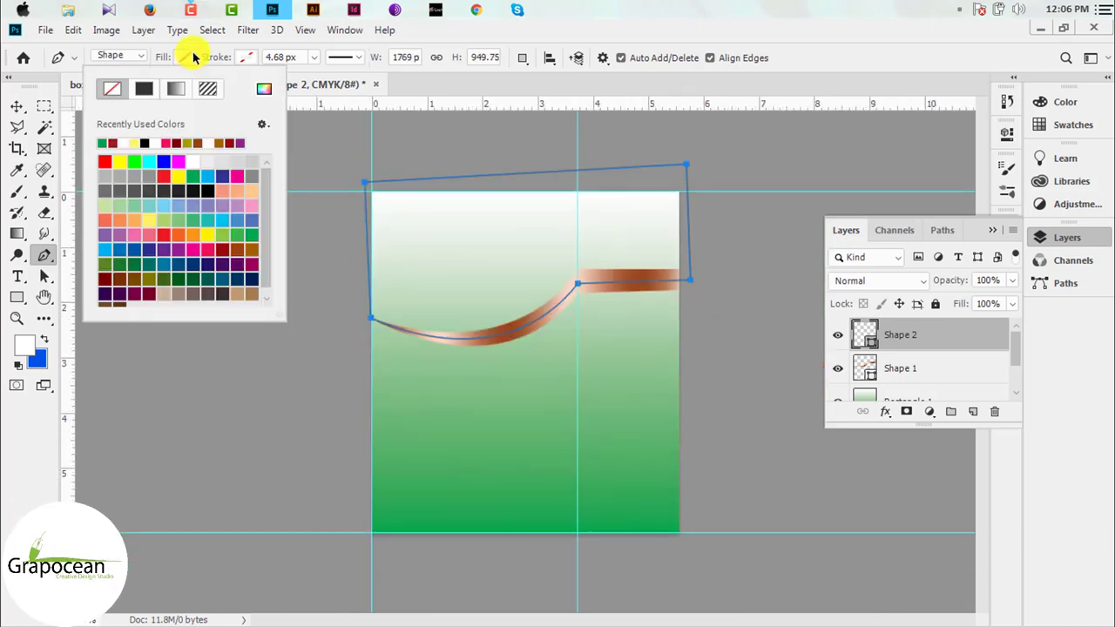
left_click(123, 143)
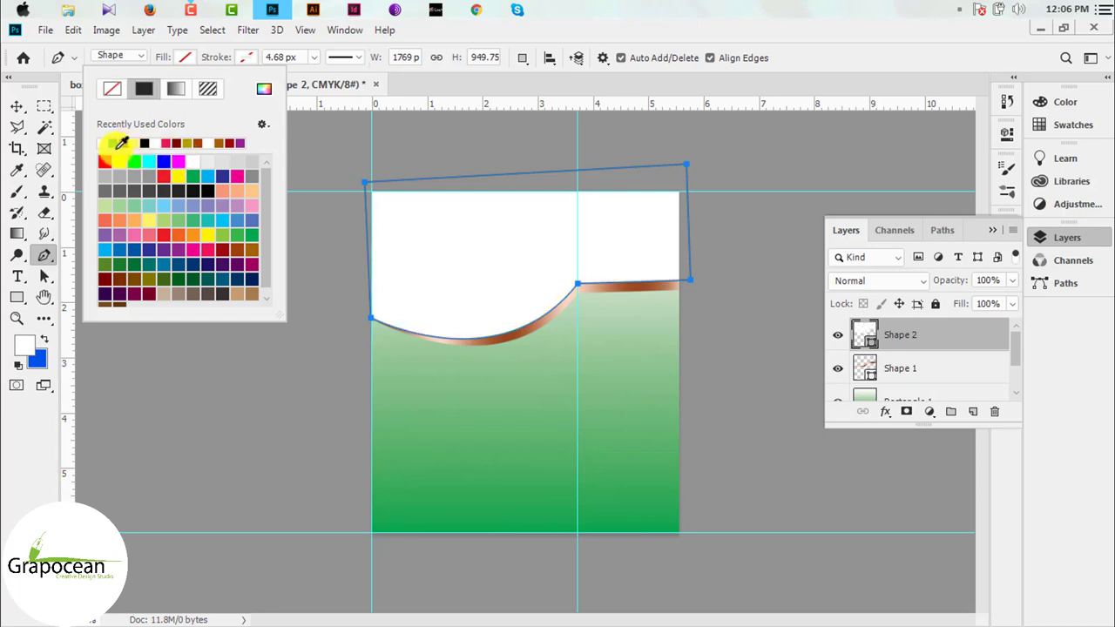
left_click(16, 106)
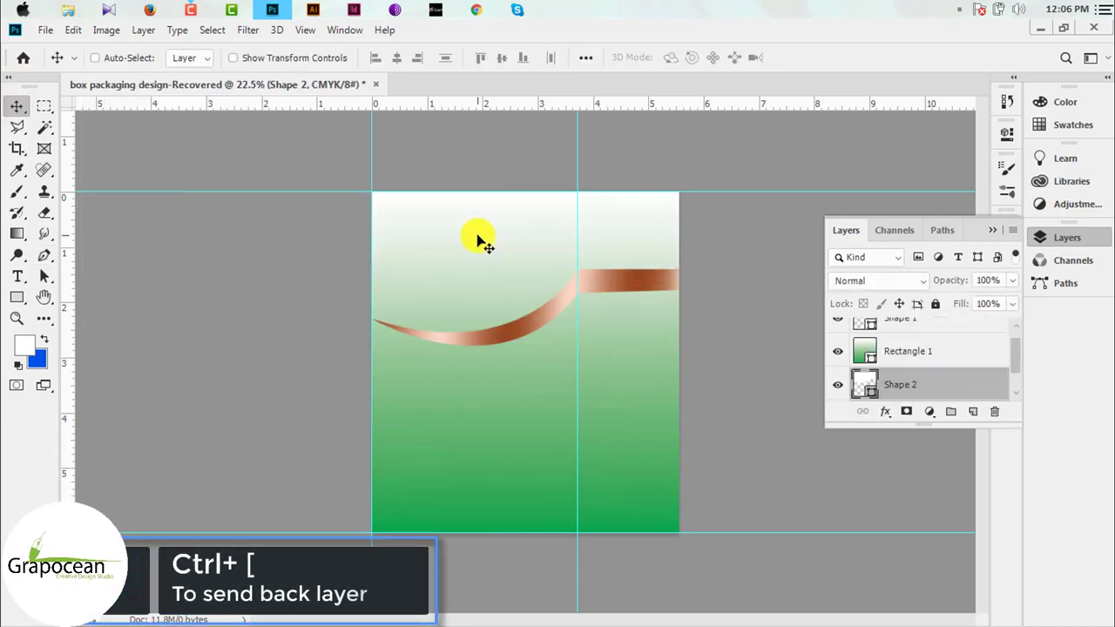
key("ctrl+bracketleft")
key("ctrl+bracketleft")
key("ctrl+bracketright")
key("ctrl+bracketright")
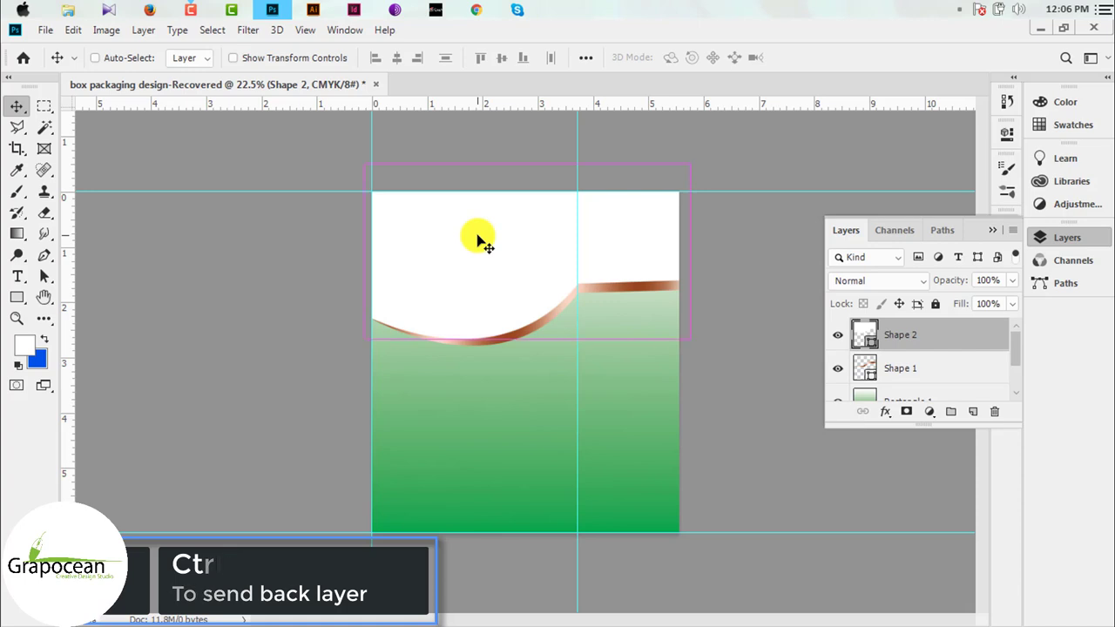
key("ctrl+bracketleft")
- Enable Auto-Select, deselect the white shape, and zoom around to inspect the ribbon junction
left_click(95, 58)
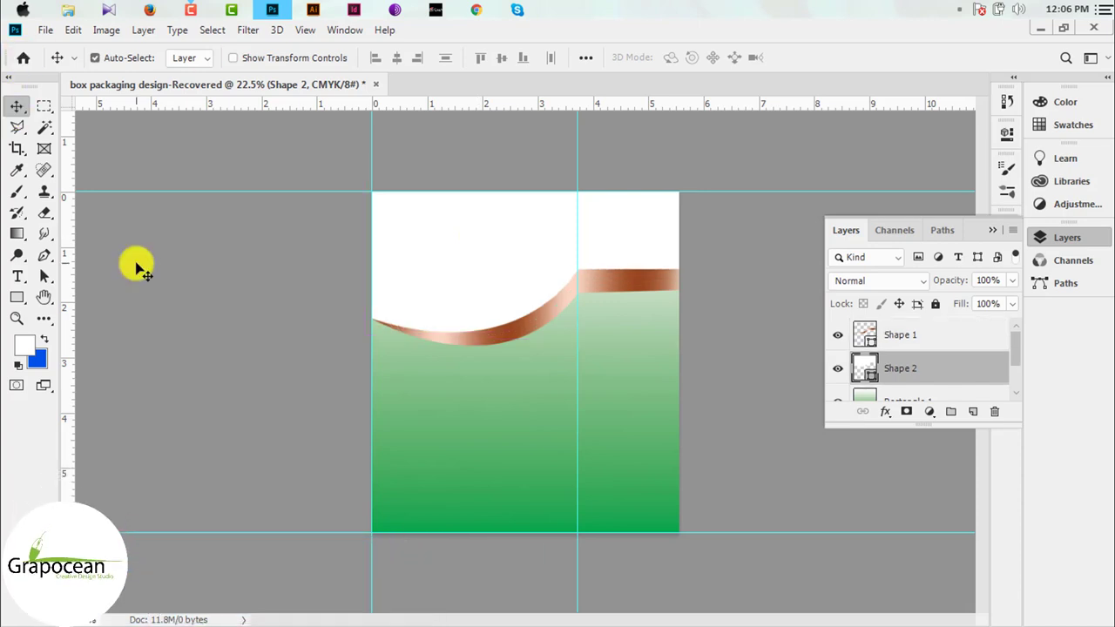
left_click(138, 268)
scroll(508, 426, "up", 2)
scroll(613, 221, "up", 2)
scroll(645, 174, "up", 1)
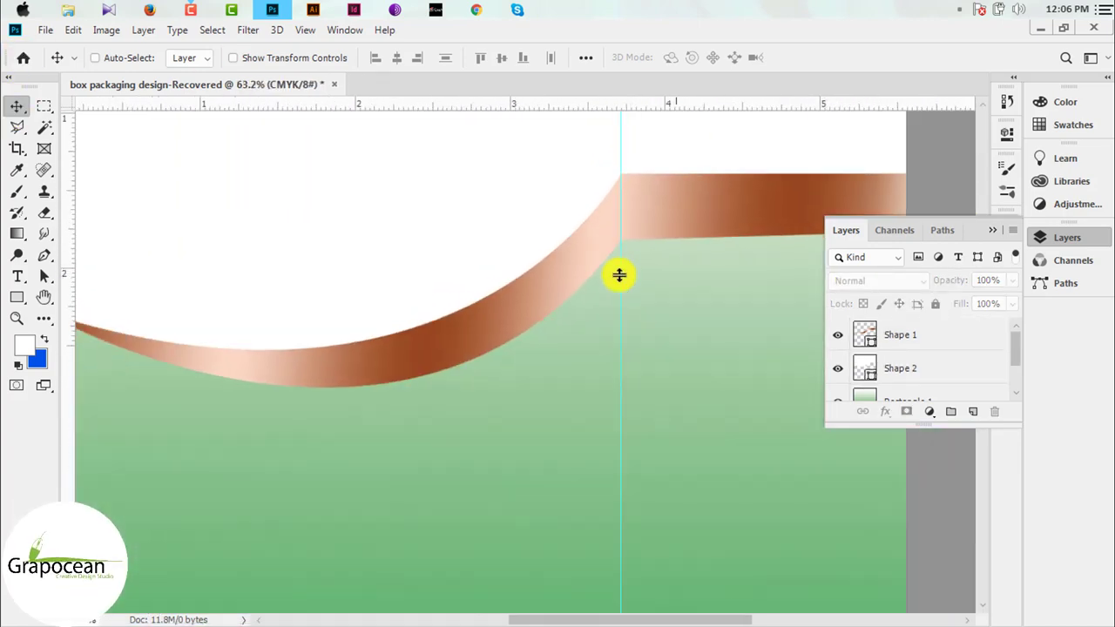
scroll(619, 276, "down", 2)
scroll(717, 449, "down", 3)
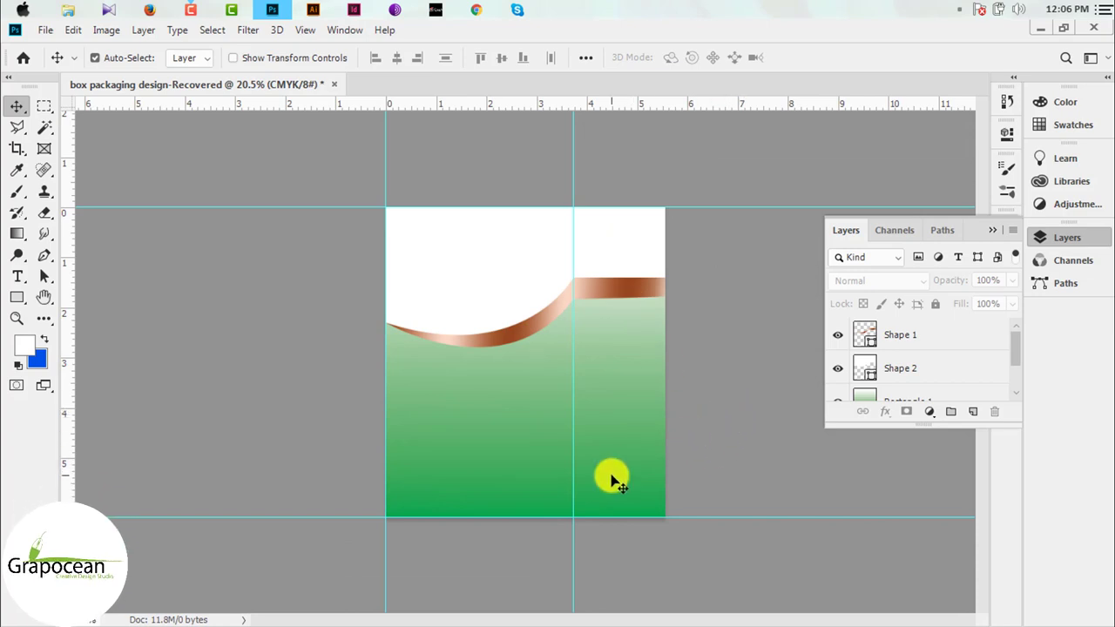
scroll(583, 244, "up", 5)
scroll(647, 214, "up", 1)
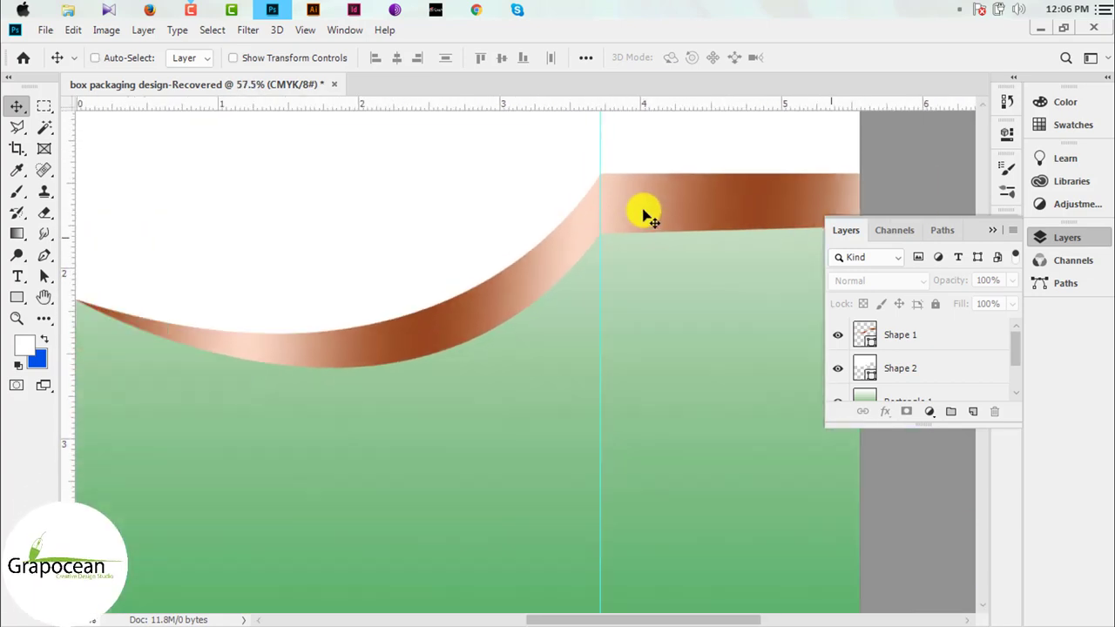
scroll(607, 252, "down", 5)
- From the medicin packaging folder, drag 5db2867ea764e.png into Photoshop as a new document
left_click(1039, 29)
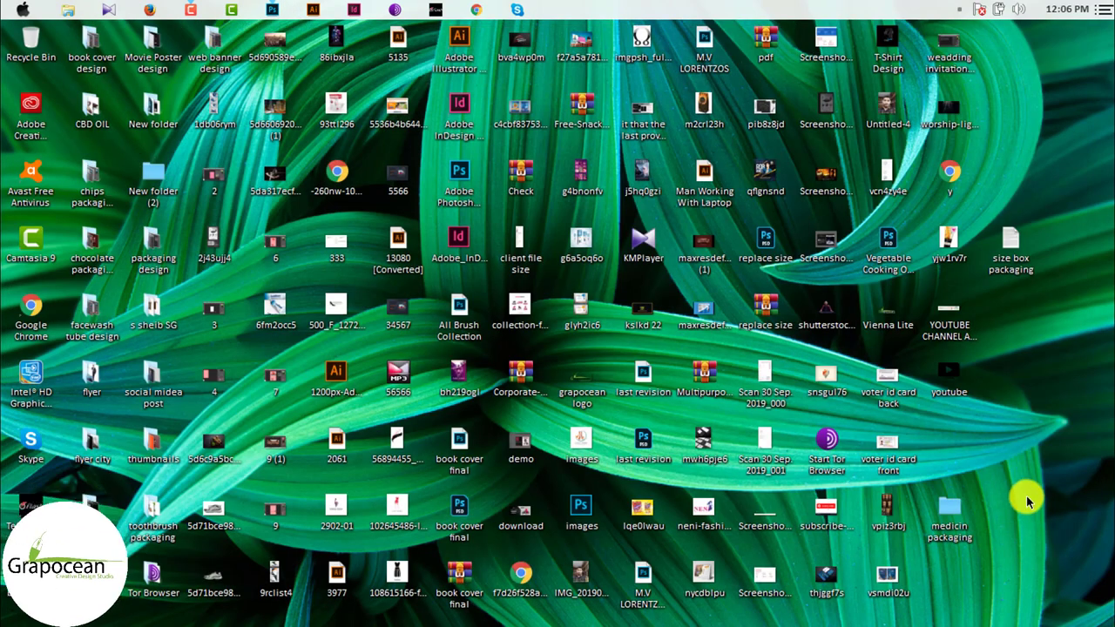
double_click(968, 502)
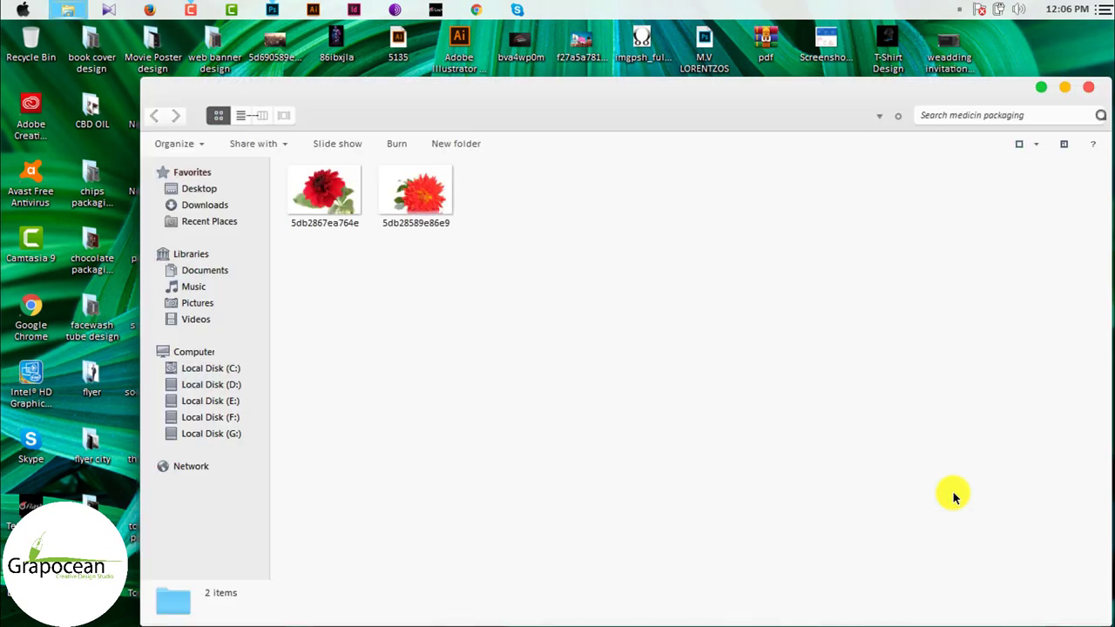
left_click(416, 193)
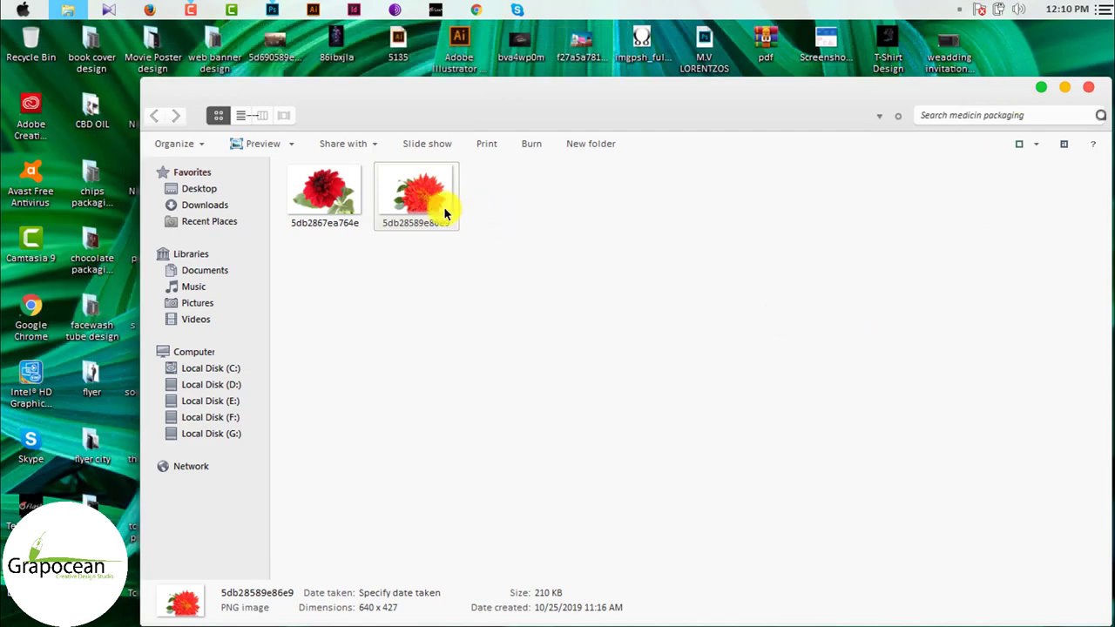
mouse_move(324, 194)
left_mouse_down()
mouse_move(275, 5)
mouse_move(460, 83)
left_mouse_up()
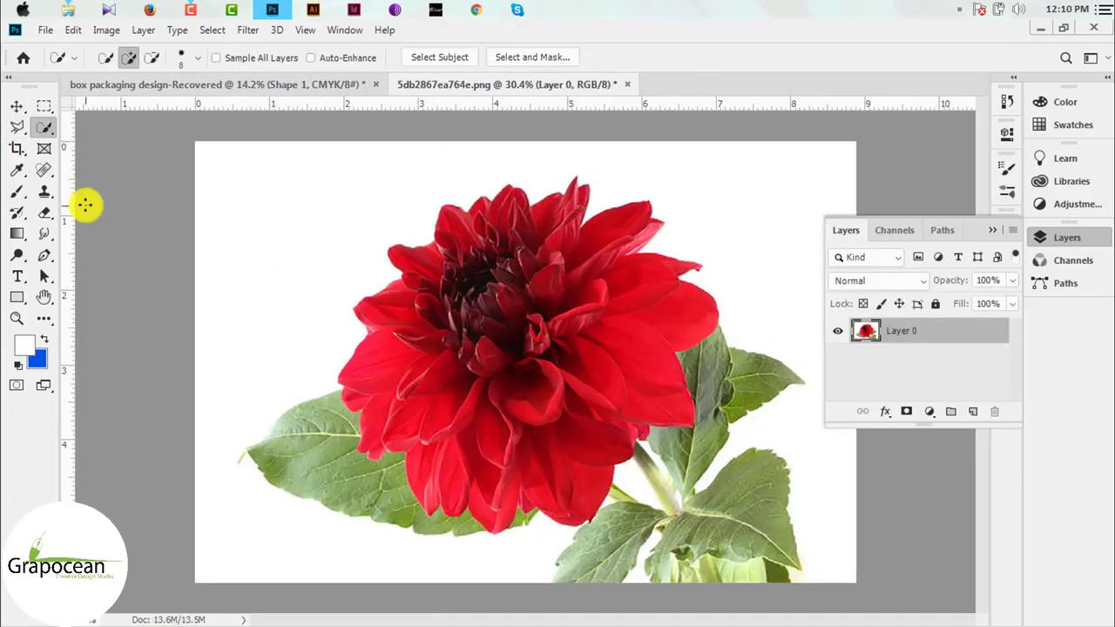
- Select the dahlia and its leaves with Quick Selection, subtracting the white strip below the left leaf
right_click(44, 127)
left_click(104, 119)
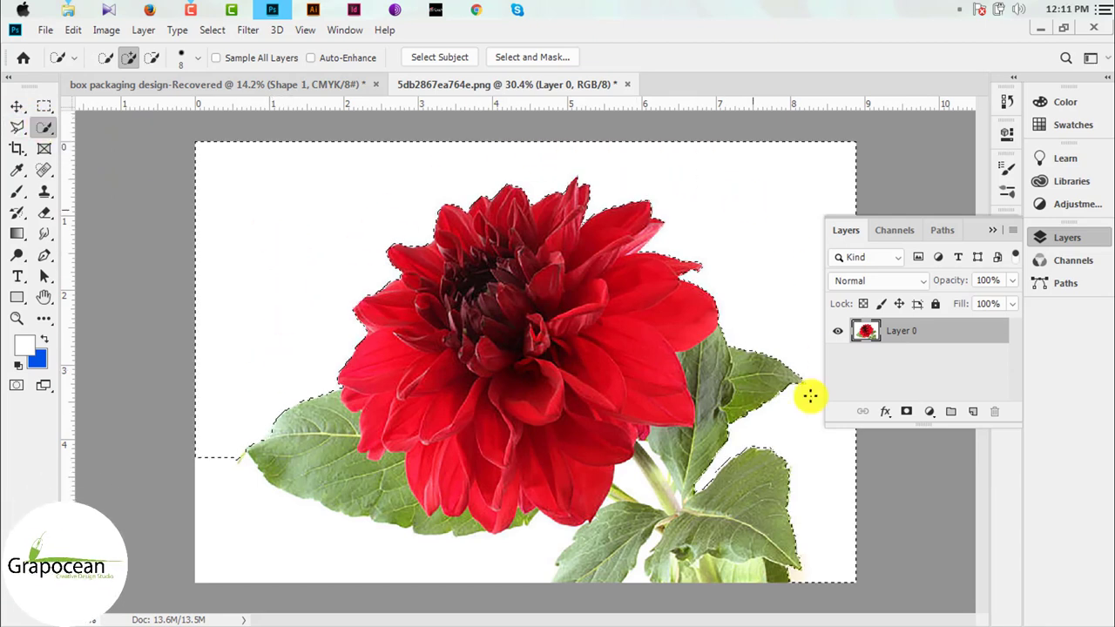
left_click_drag(550, 535, 325, 549)
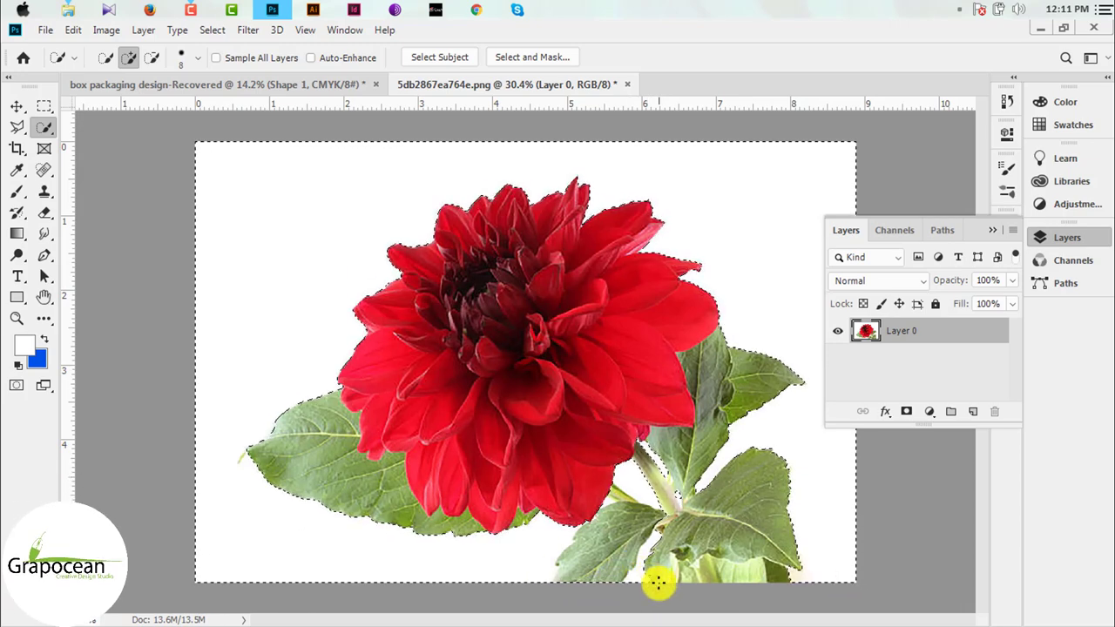
key("alt")
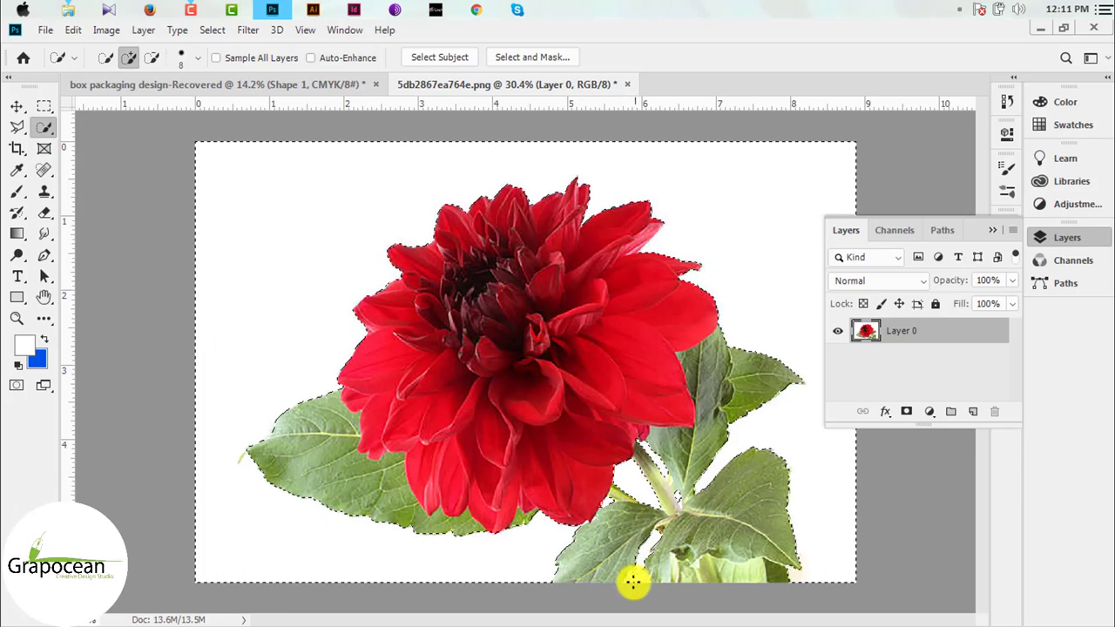
scroll(650, 585, "up", 3)
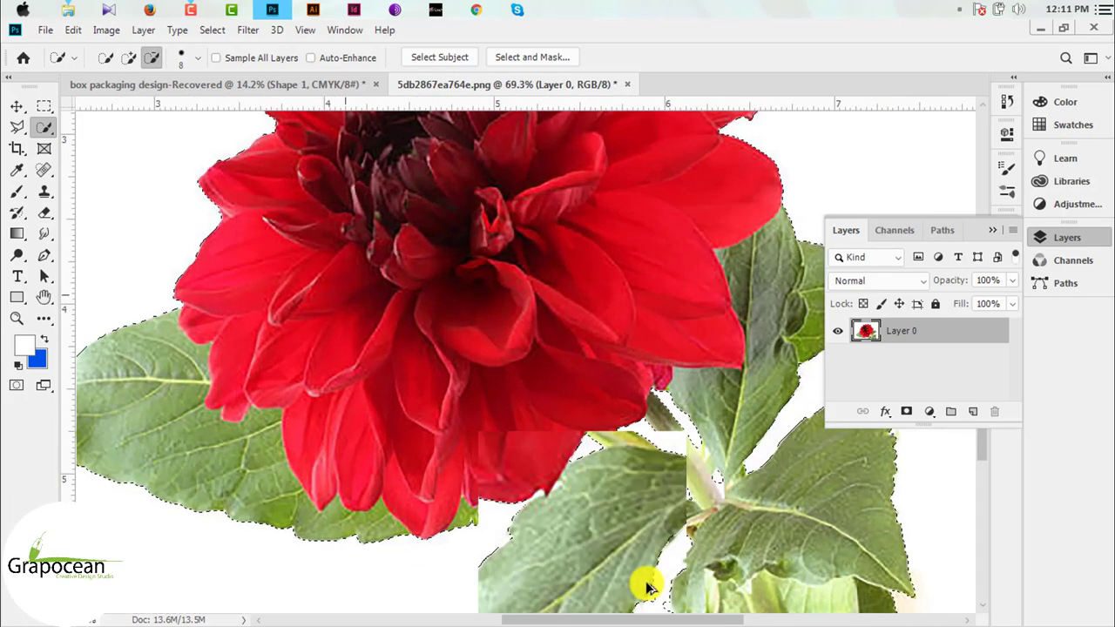
scroll(645, 582, "down", 2)
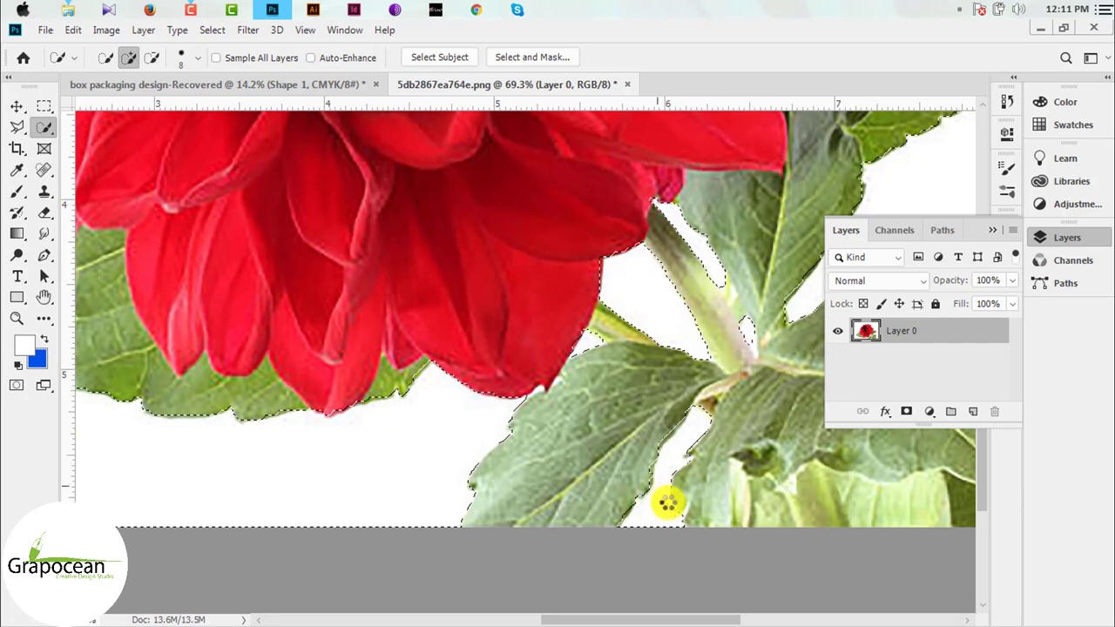
scroll(636, 475, "down", 2)
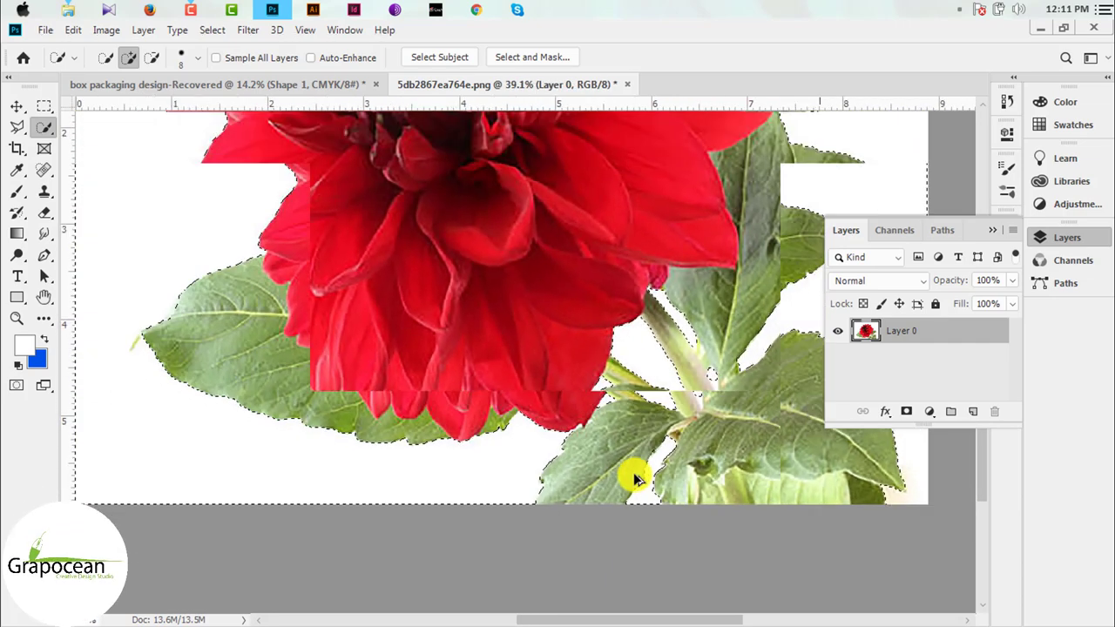
scroll(635, 475, "down", 2)
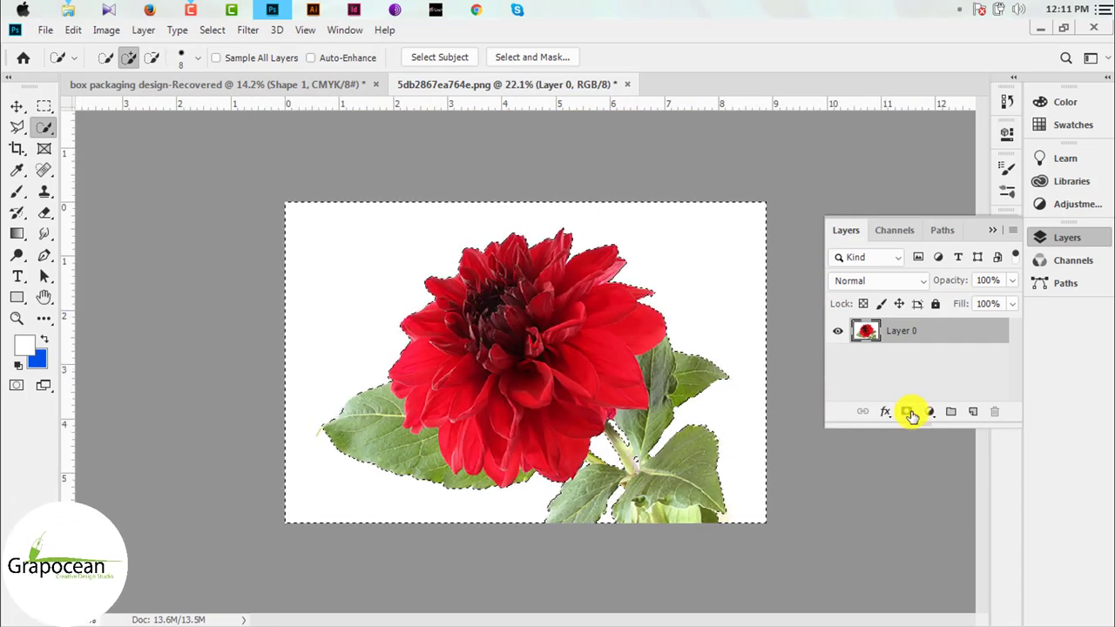
- Check the photo's image size without changes, then add a layer mask hiding the white background
key("ctrl+alt+i")
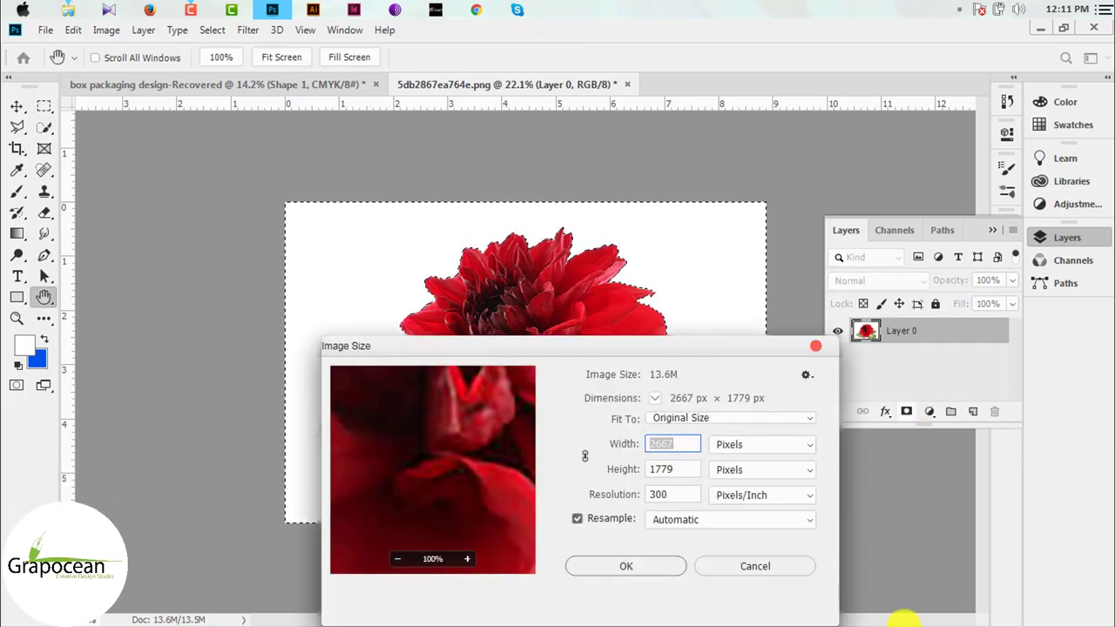
left_click(777, 564)
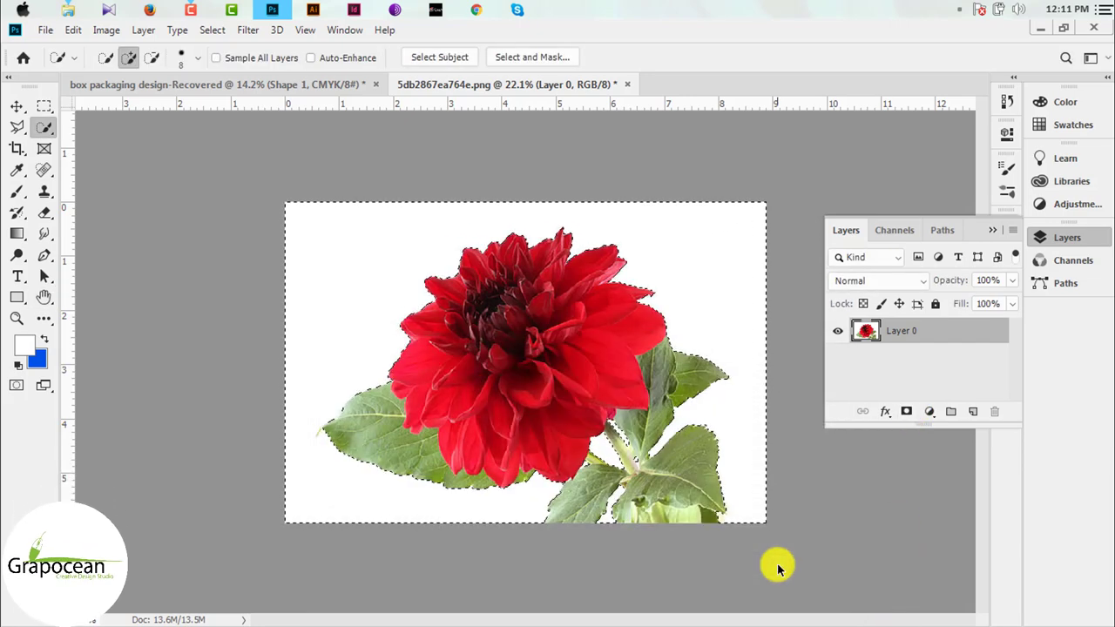
left_click(907, 412)
left_click(17, 106)
- Bring the masked dahlia into the box design and scale it down to 42.51%
mouse_move(535, 386)
left_mouse_down()
mouse_move(471, 305)
mouse_move(497, 411)
left_mouse_up()
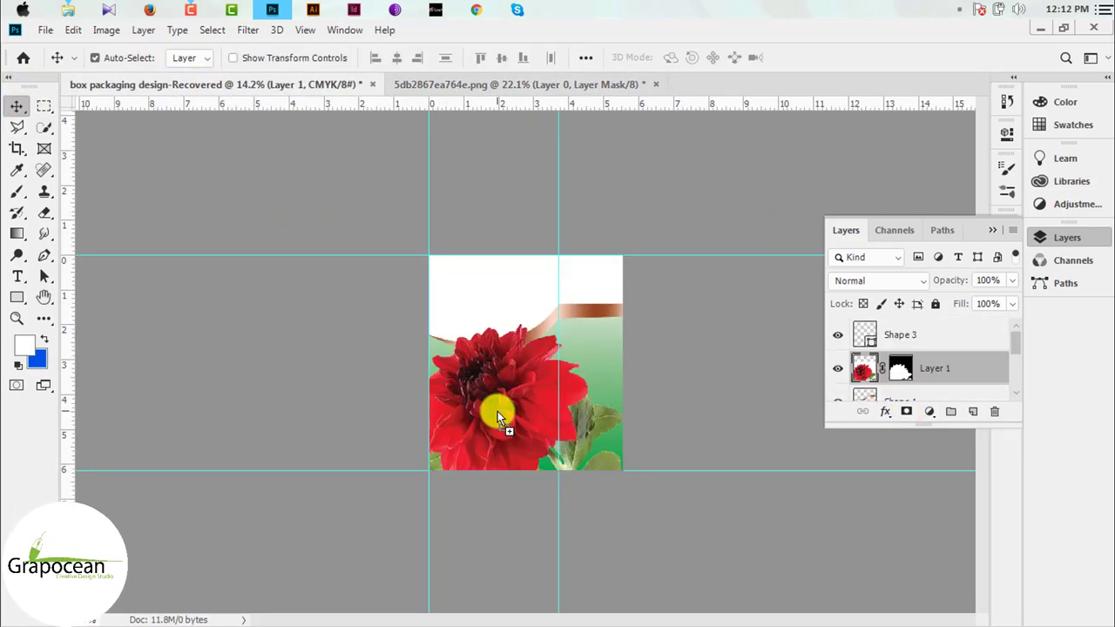
key("ctrl+t")
left_click_drag(654, 515, 566, 450)
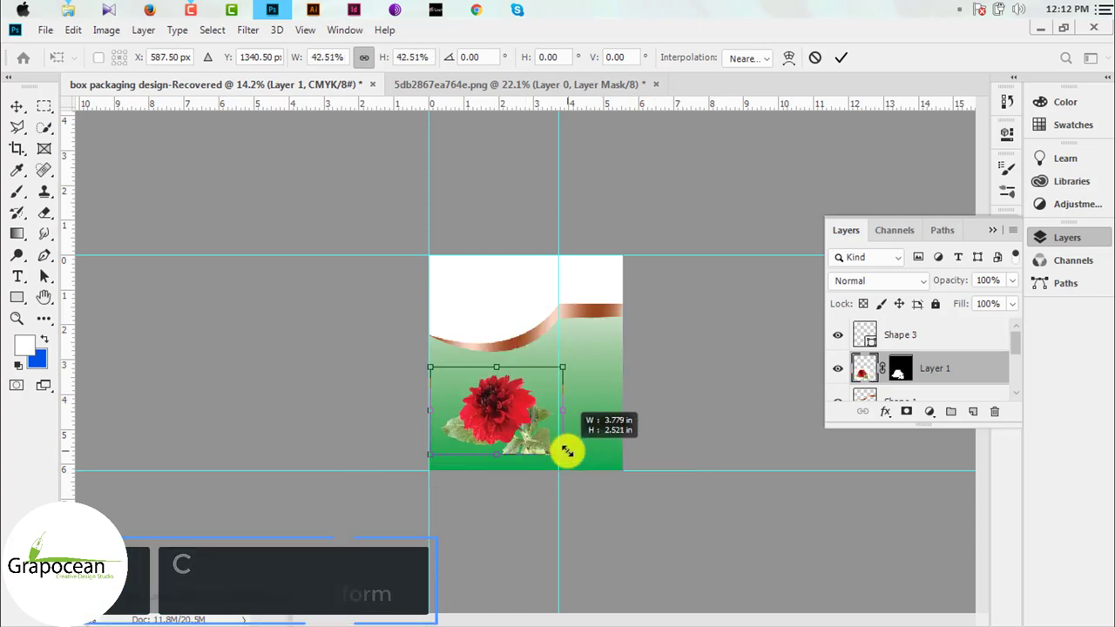
left_click(841, 57)
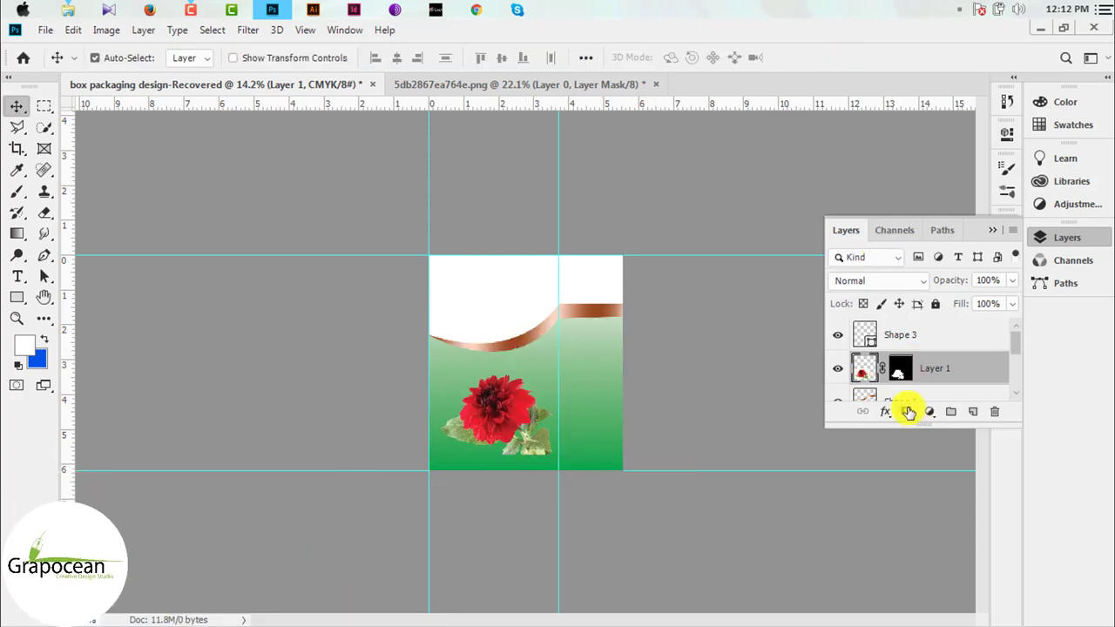
- Apply the dahlia's layer mask permanently and add a fresh blank mask to Layer 1
right_click(900, 368)
left_click(924, 413)
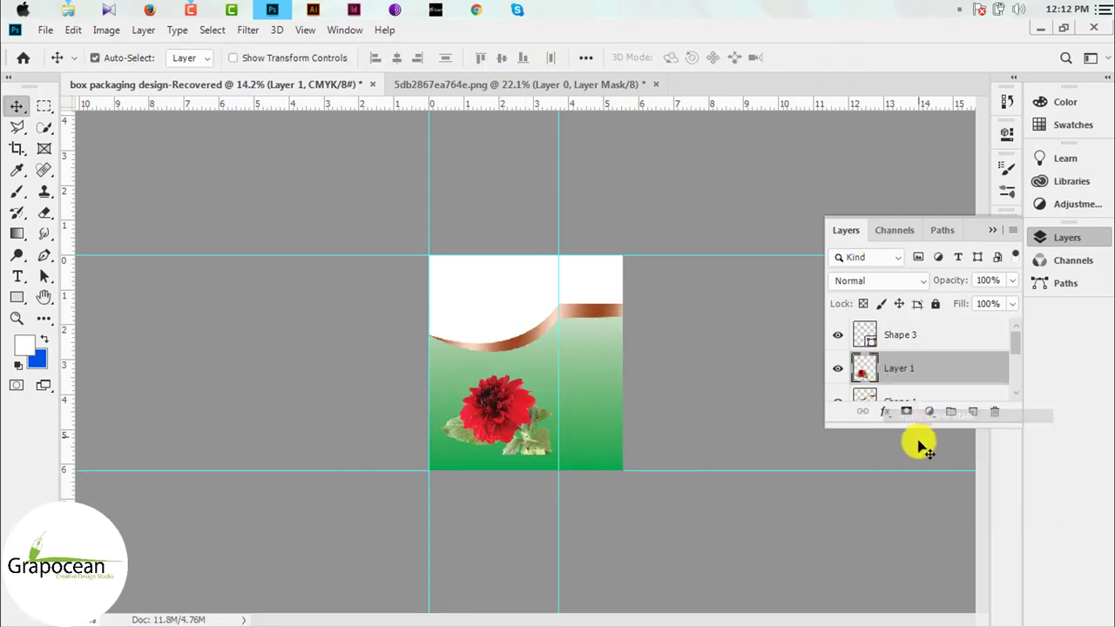
left_click(907, 413)
scroll(540, 508, "up", 1)
scroll(538, 501, "up", 3)
scroll(531, 479, "up", 2)
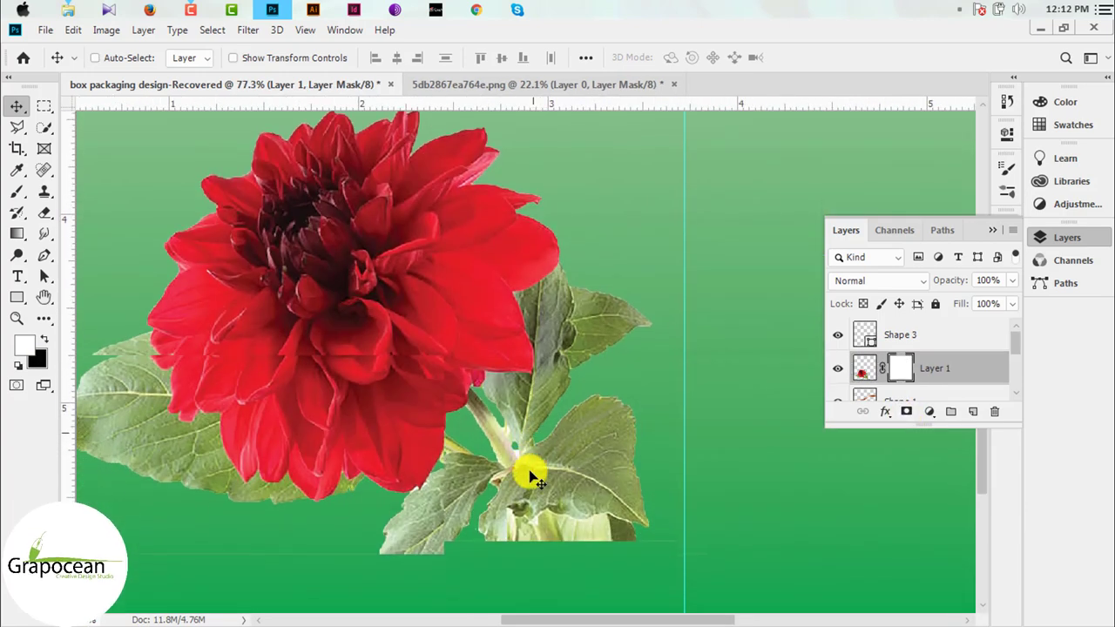
scroll(530, 475, "down", 2)
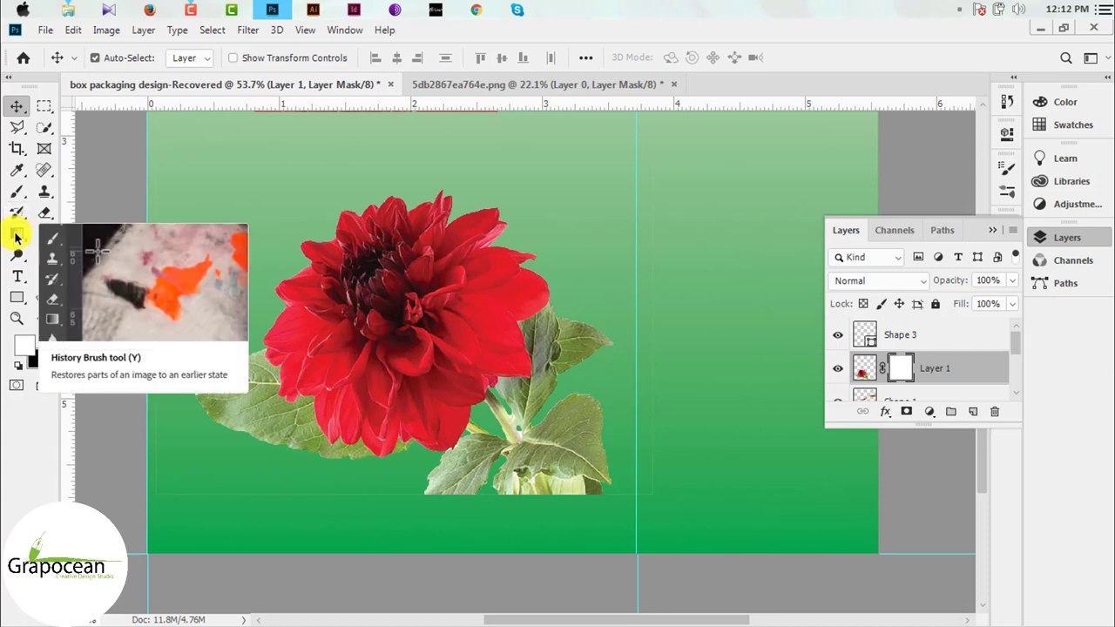
- Paint gradients on the dahlia's mask to fade its leaves and upper edge into the green
left_click(17, 233)
left_click_drag(487, 453, 446, 510)
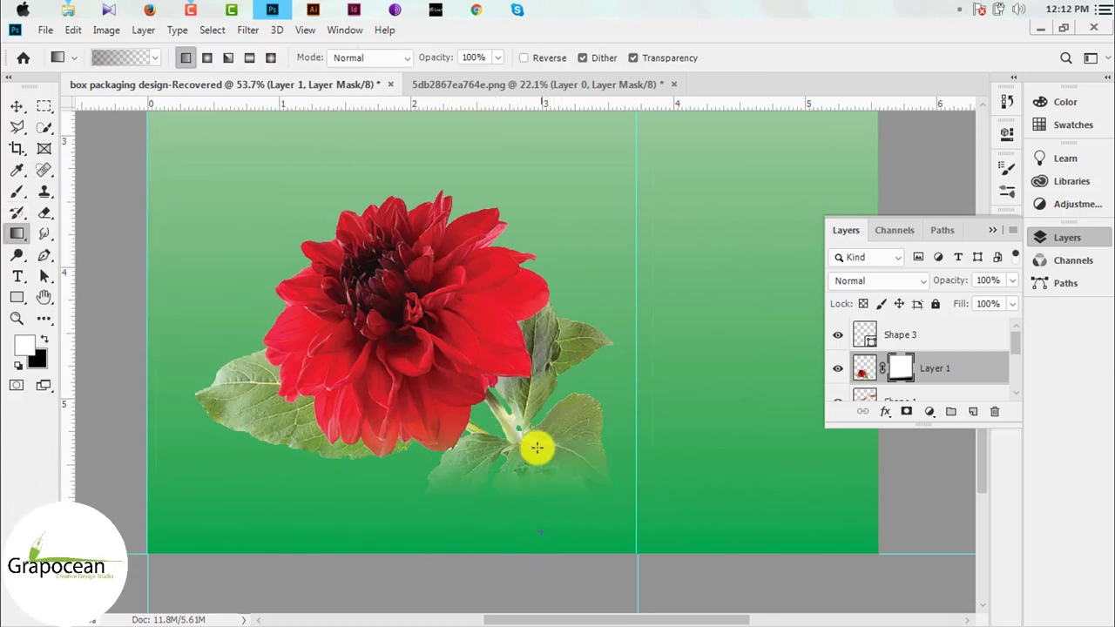
left_click_drag(549, 402, 507, 550)
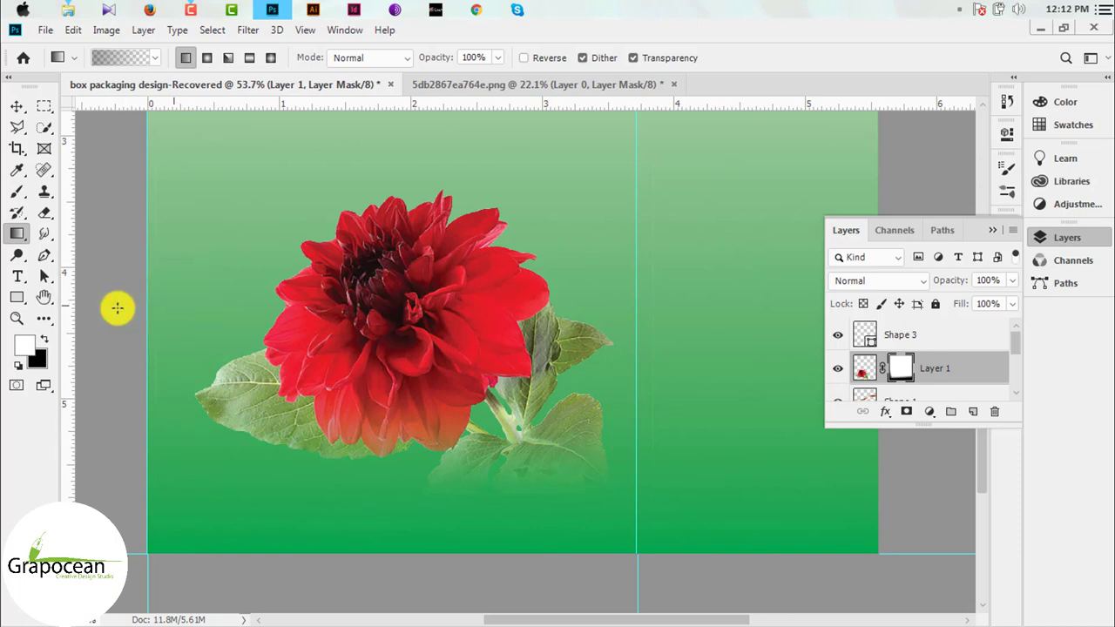
left_click_drag(203, 169, 202, 146)
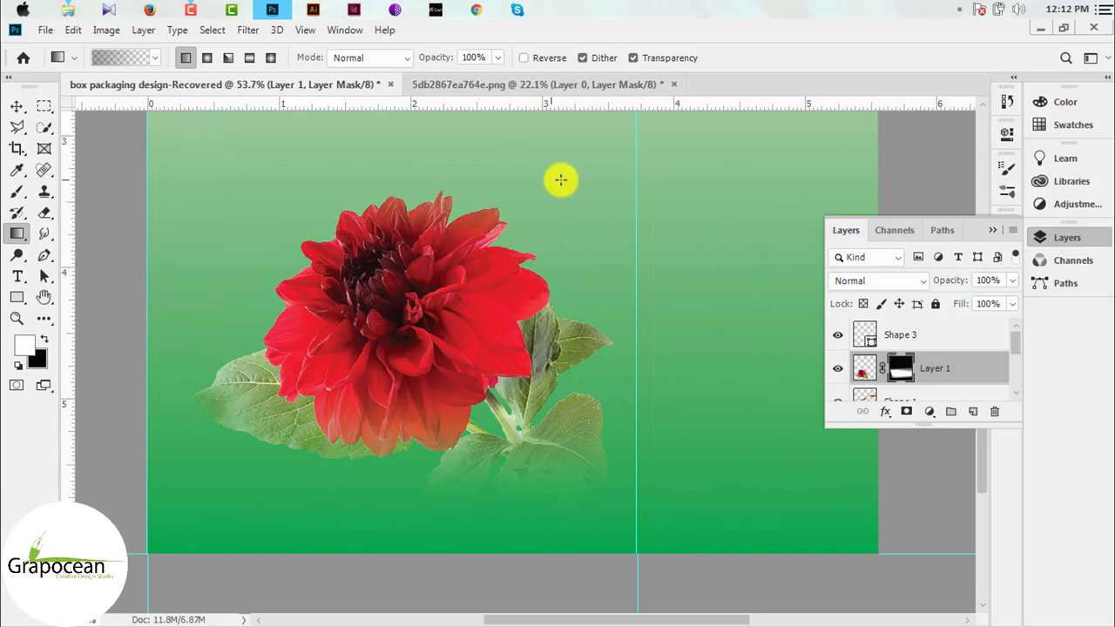
left_click_drag(560, 179, 689, 378)
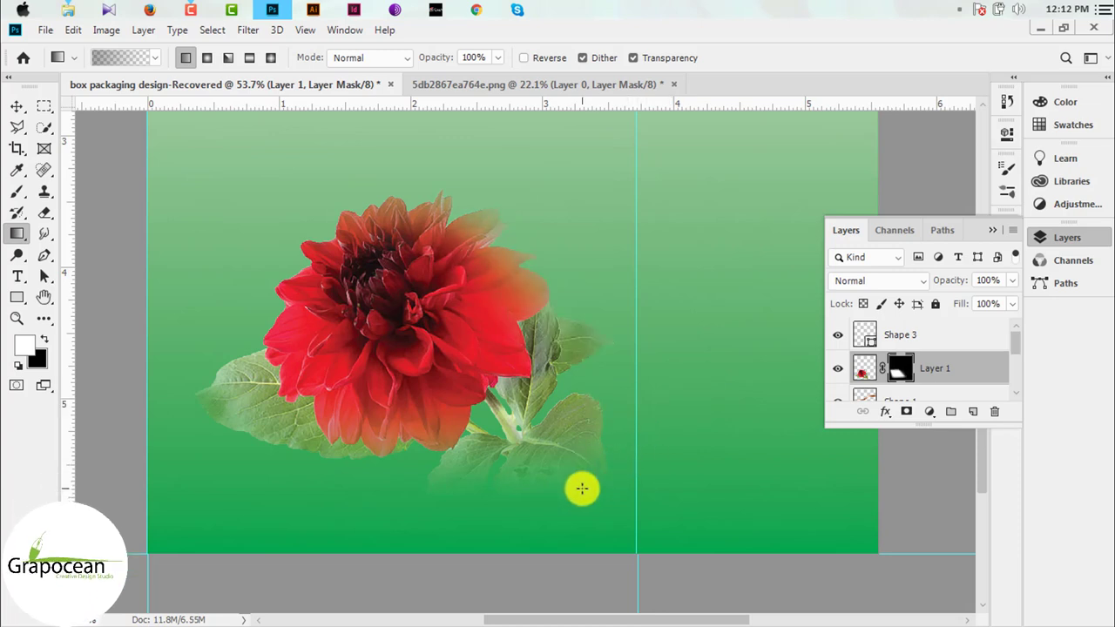
scroll(635, 425, "down", 3)
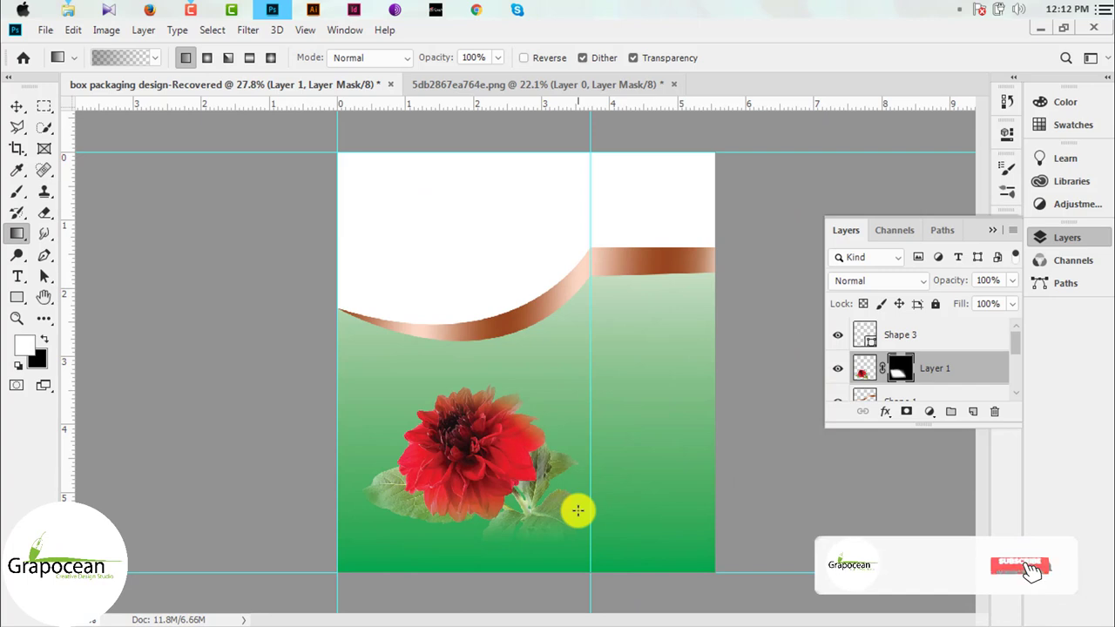
- Shrink the dahlia to 81.53% and move it lower on the panel
left_click(17, 106)
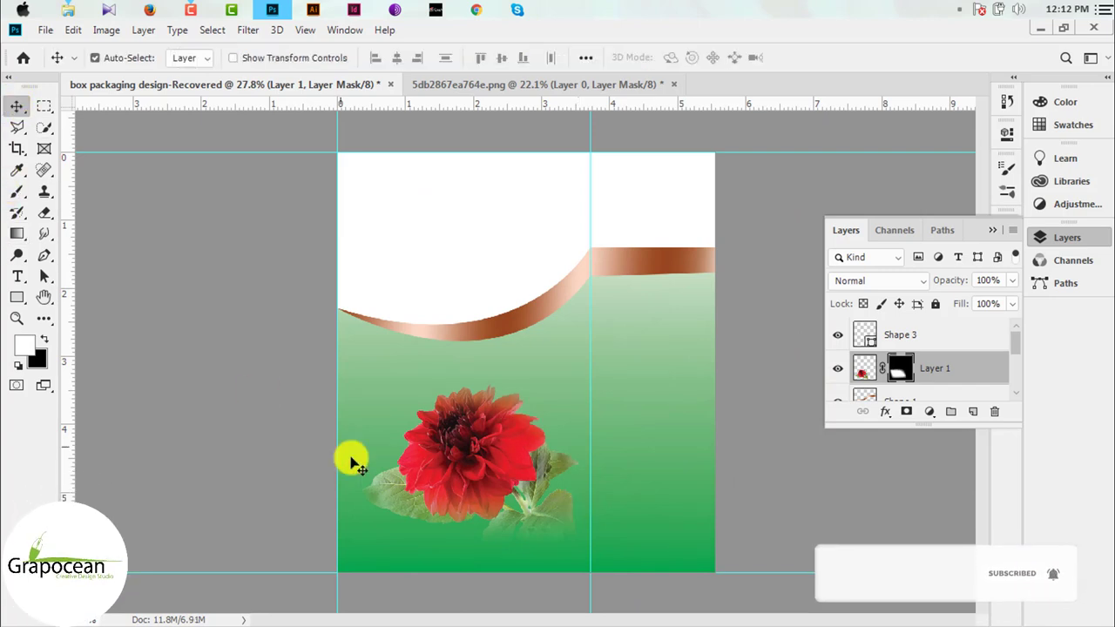
left_click_drag(472, 479, 467, 479)
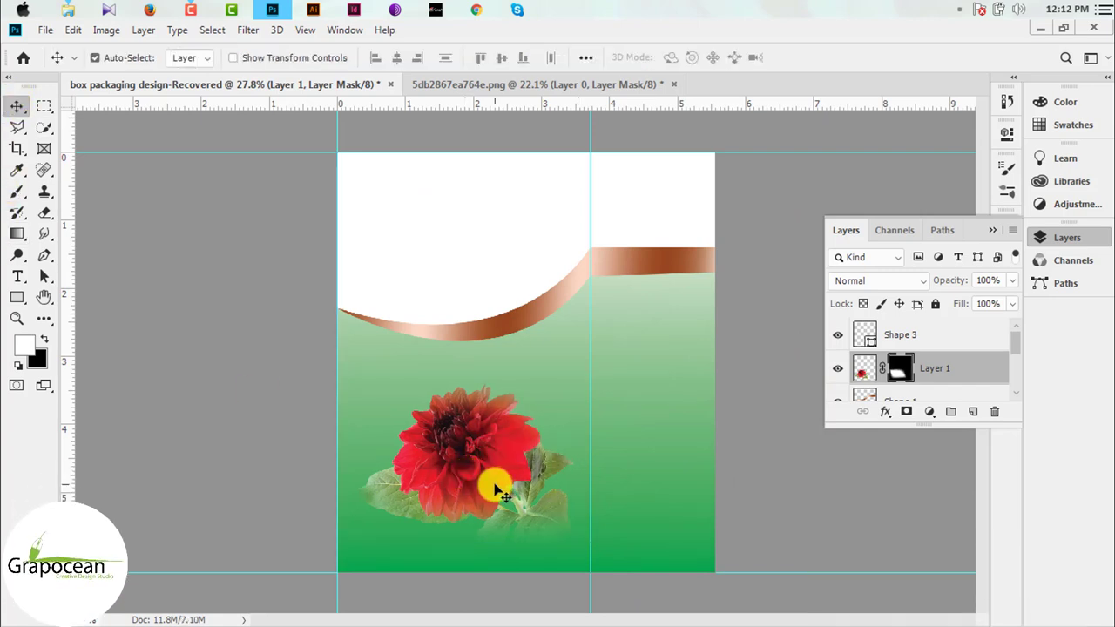
key("ctrl+t")
left_click_drag(593, 549, 570, 528)
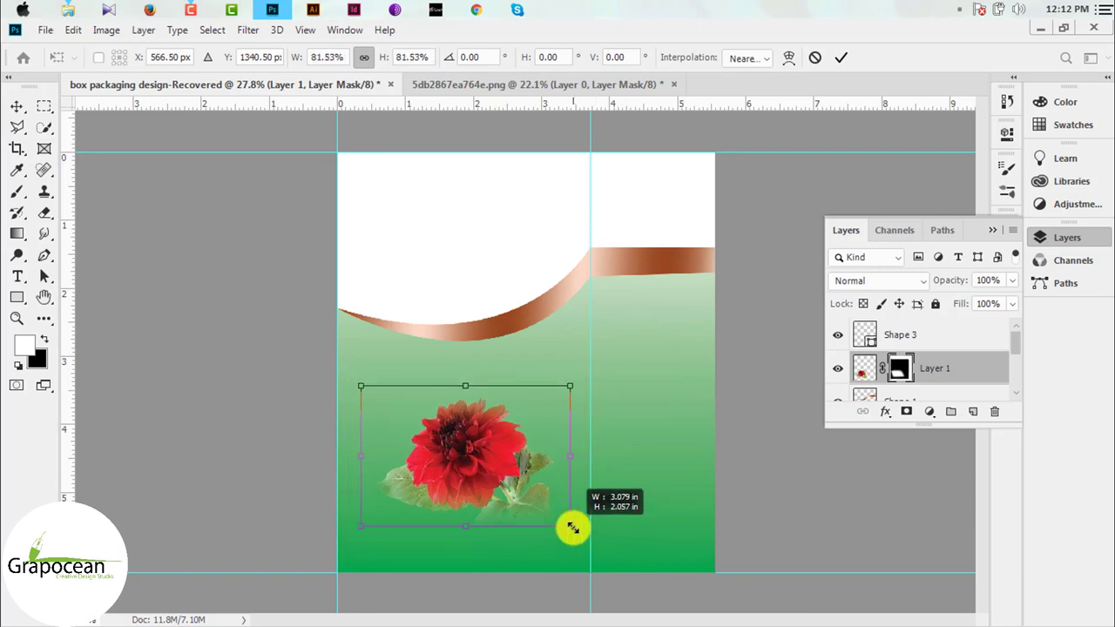
mouse_move(476, 456)
left_mouse_down()
mouse_move(484, 491)
mouse_move(484, 480)
left_mouse_up()
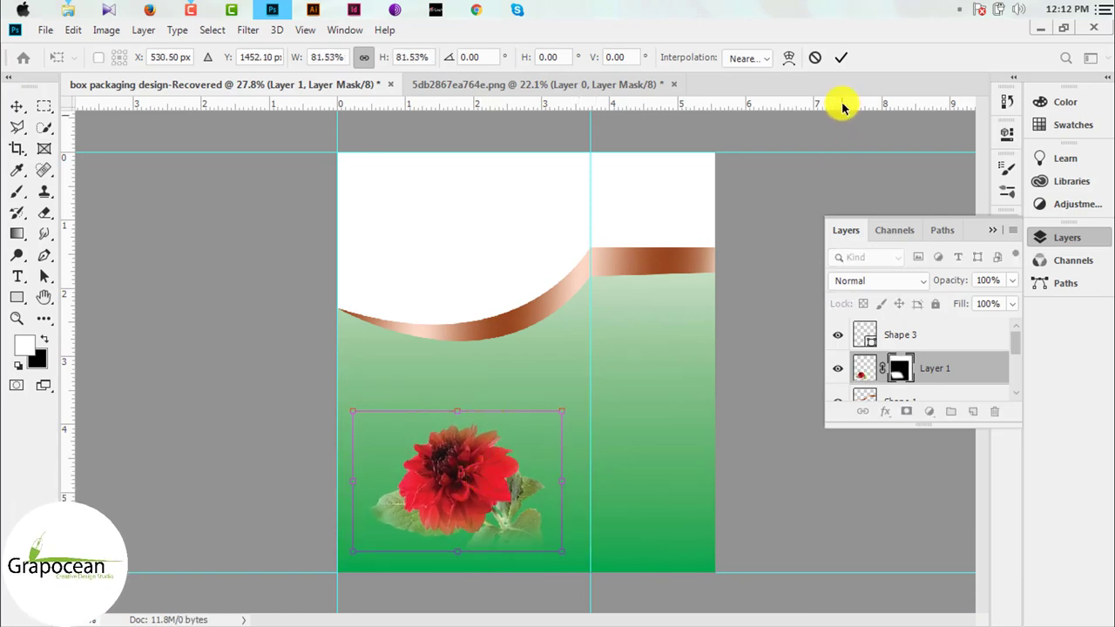
left_click(841, 57)
left_click(17, 276)
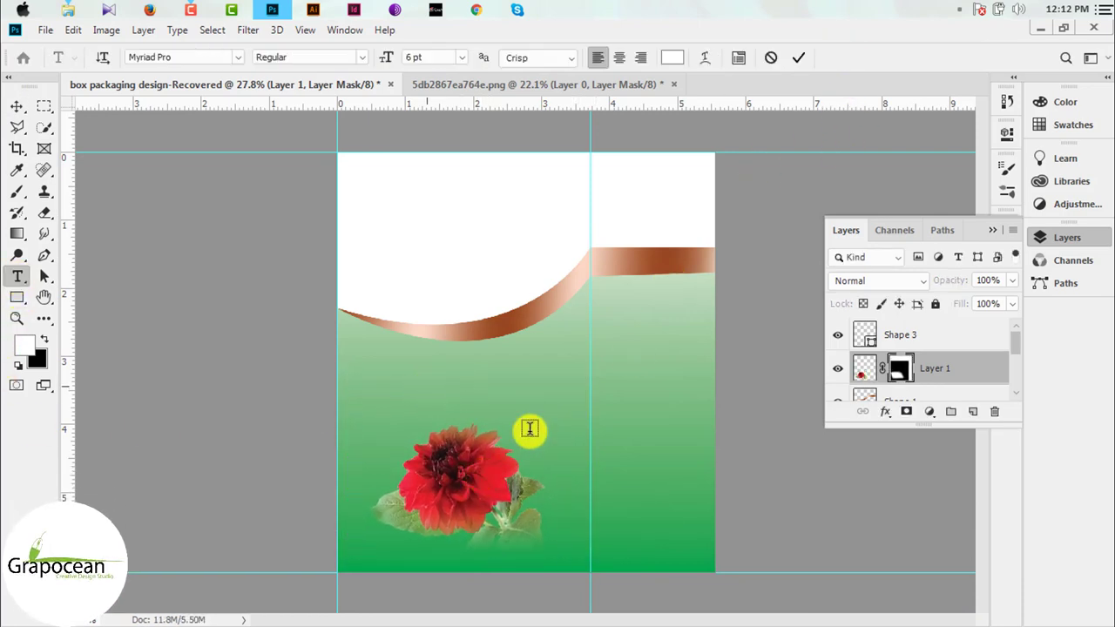
- Add 'Midfixt' as a new white text layer above the flower and make it bold
left_click(426, 386)
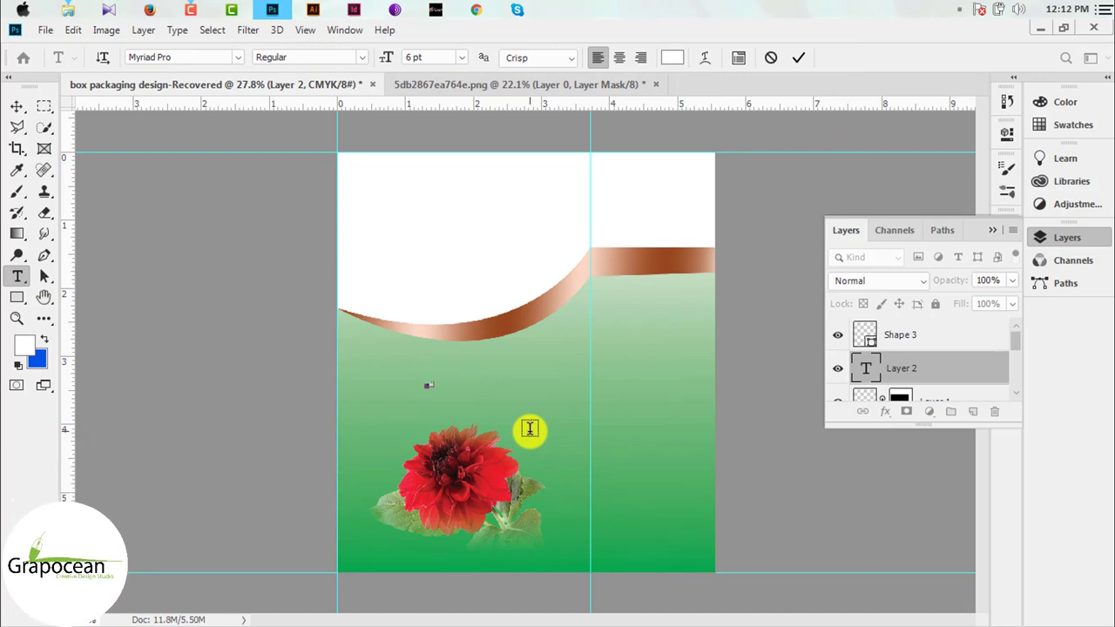
left_click(391, 63)
type("15")
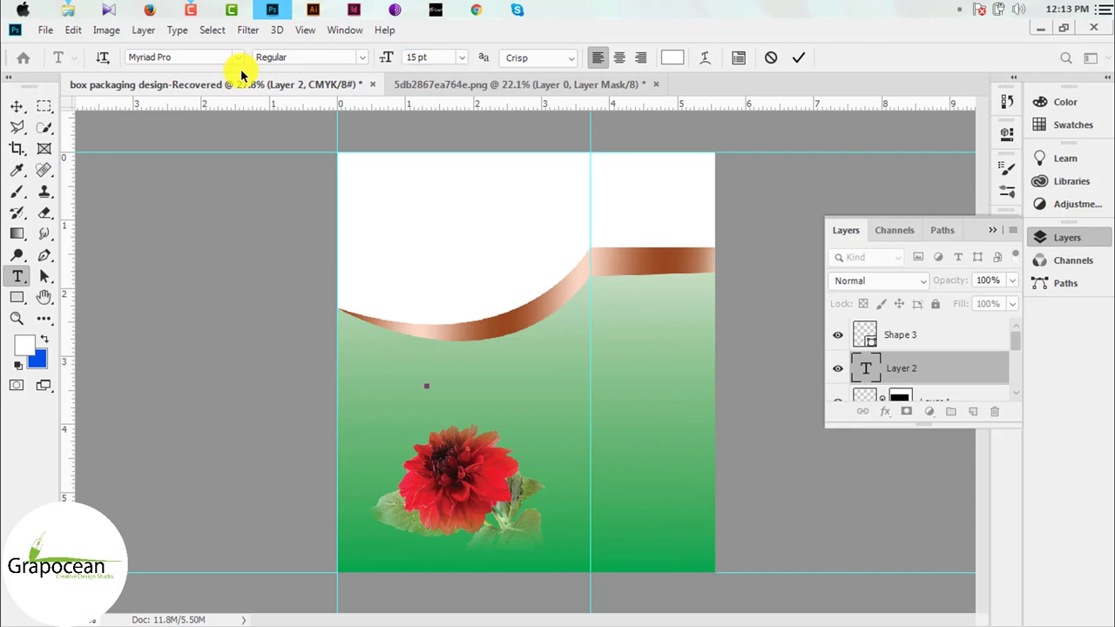
type("m")
type("fixt")
left_click_drag(473, 382, 7, 318)
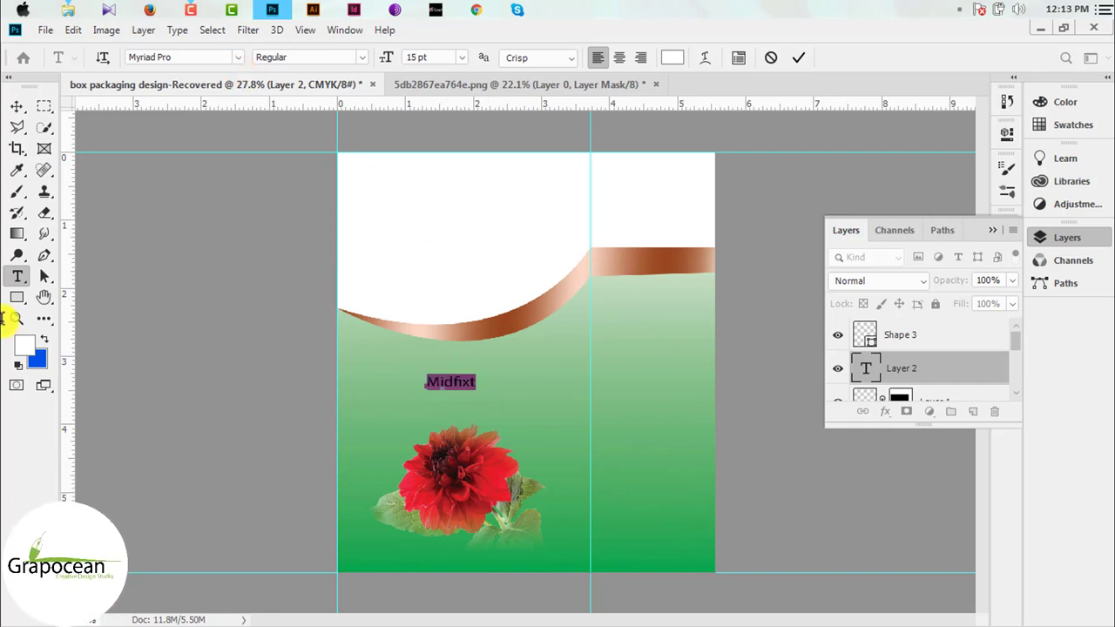
left_click_drag(388, 57, 390, 57)
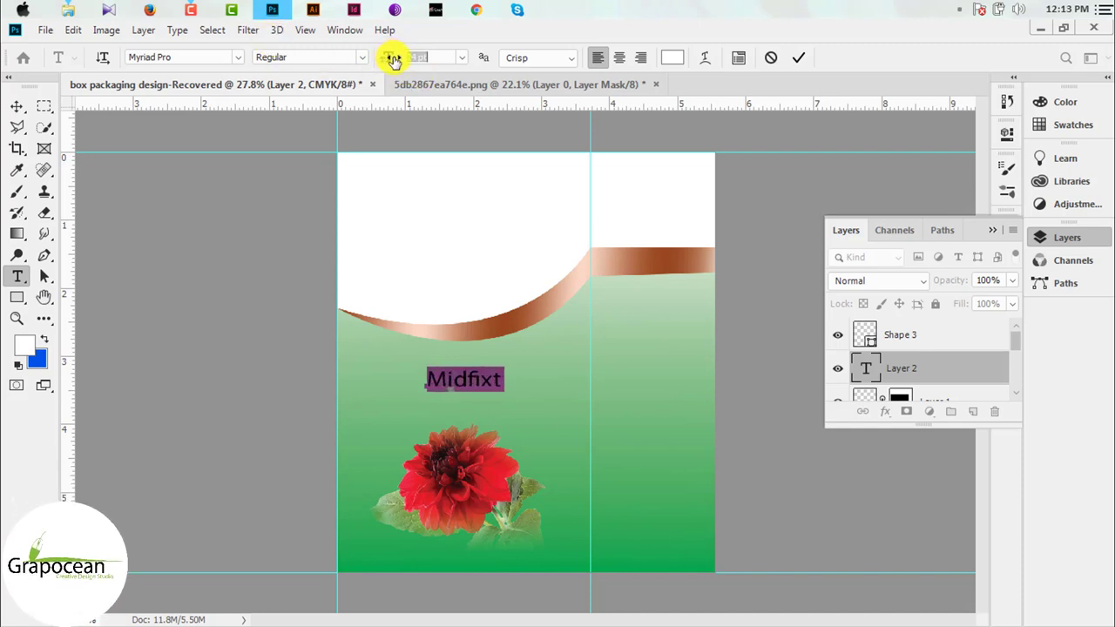
left_click(359, 57)
left_click(319, 102)
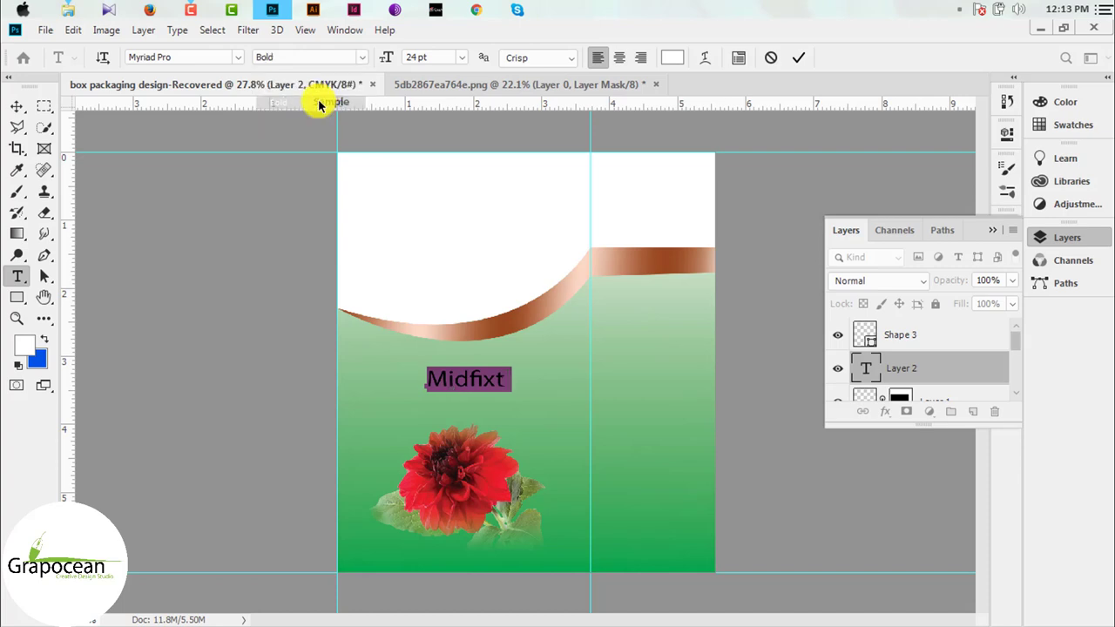
left_click(16, 106)
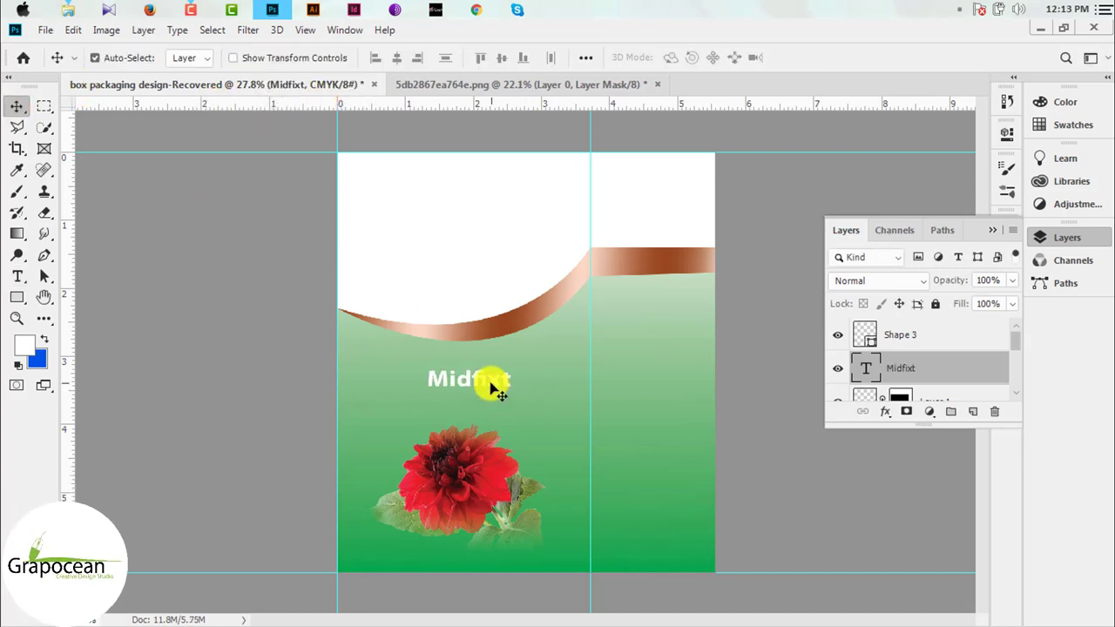
- Resize the Midfixt text to 30 pt
left_click(18, 277)
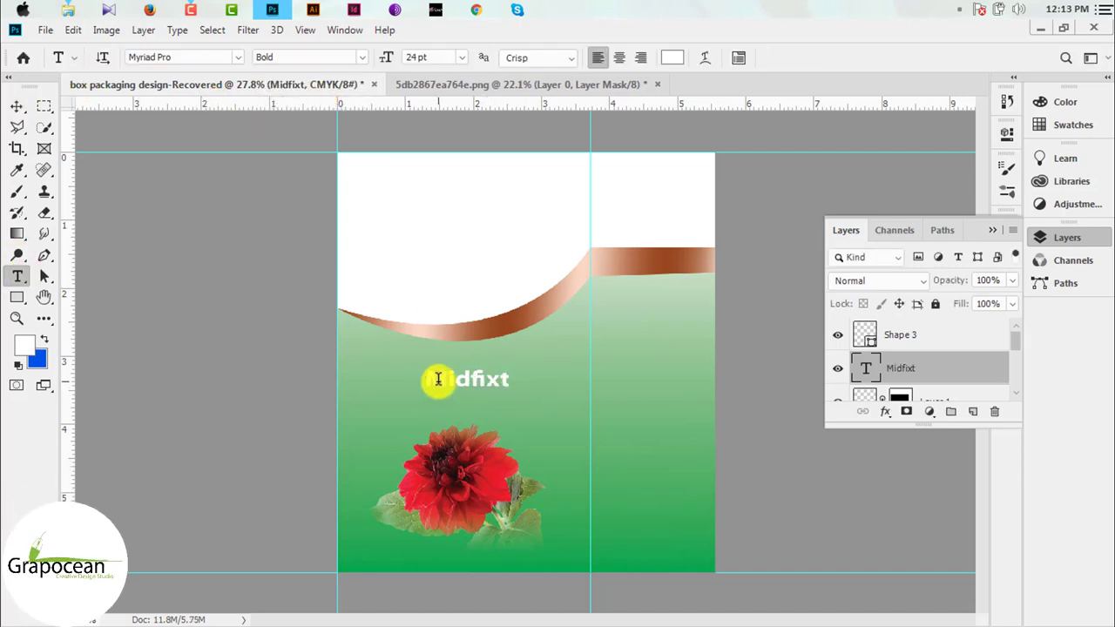
left_click_drag(427, 378, 612, 378)
left_click(428, 56)
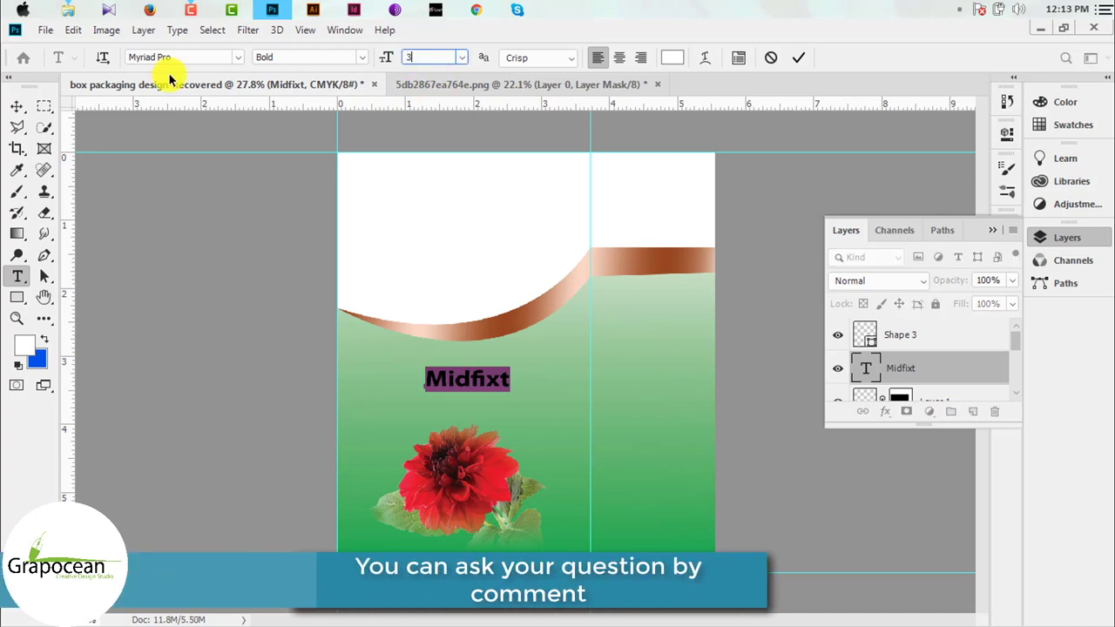
type("30")
key("Return")
left_click(16, 105)
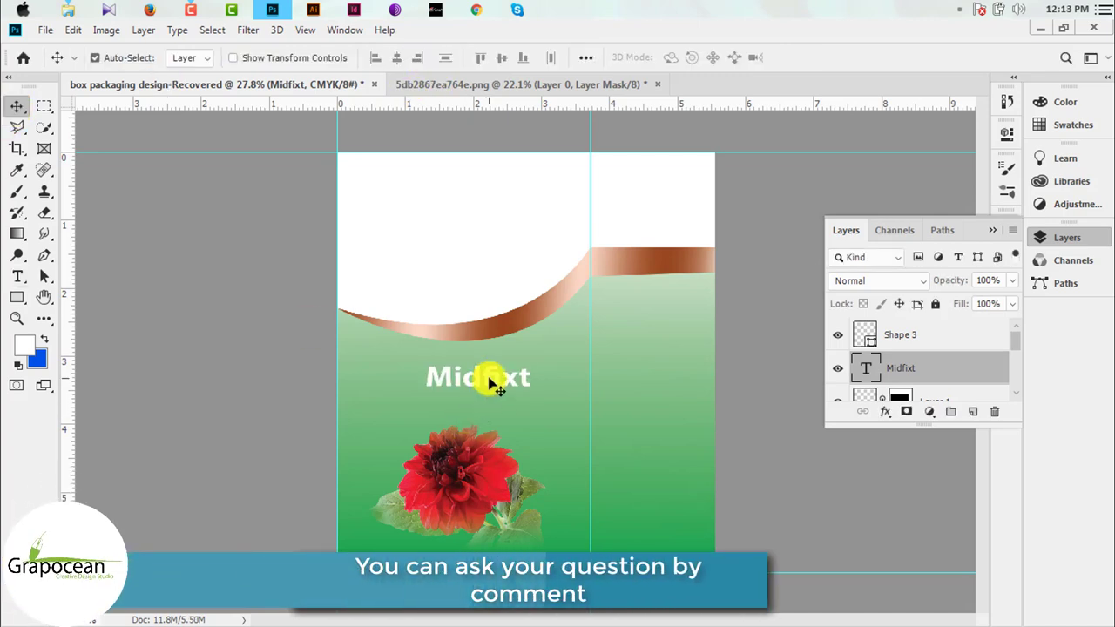
- Nudge Midfixt slightly left, then reselect the whole word for restyling
left_click_drag(490, 379, 468, 373)
scroll(470, 387, "up", 1)
scroll(467, 385, "up", 3)
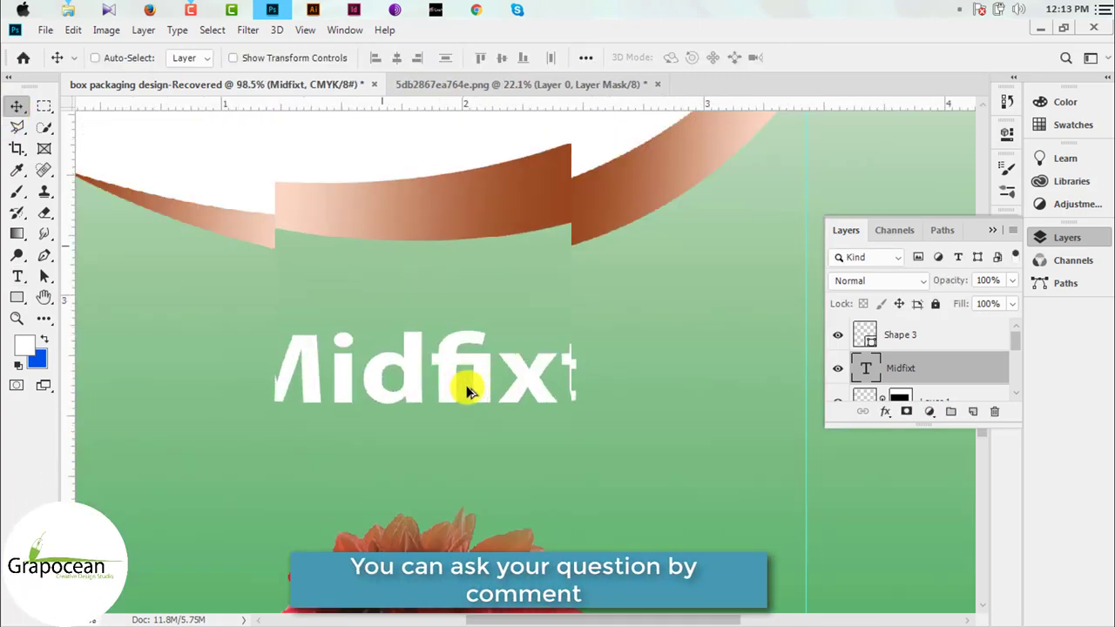
scroll(466, 385, "up", 1)
scroll(466, 385, "down", 2)
left_click(18, 277)
scroll(498, 428, "down", 2)
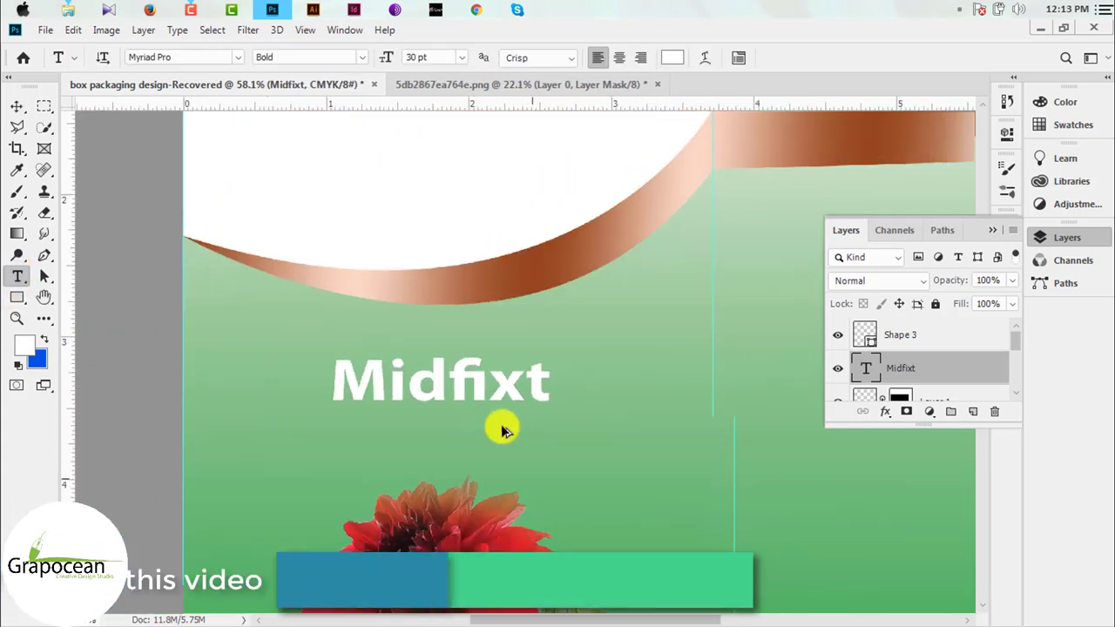
scroll(498, 420, "down", 3)
left_click(16, 105)
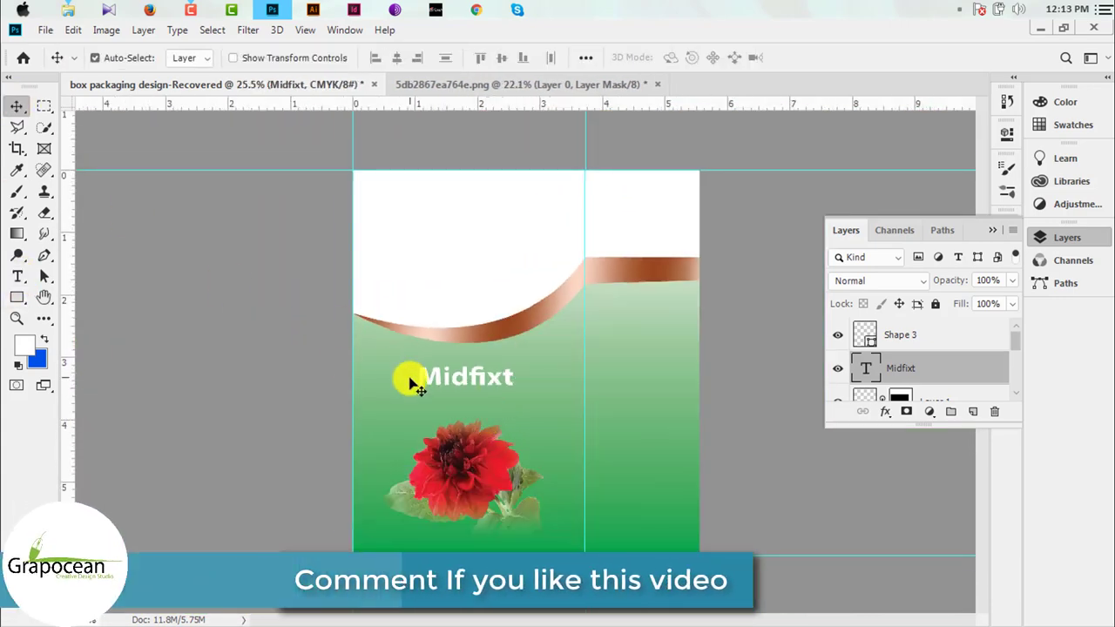
scroll(485, 381, "up", 3)
scroll(486, 381, "up", 2)
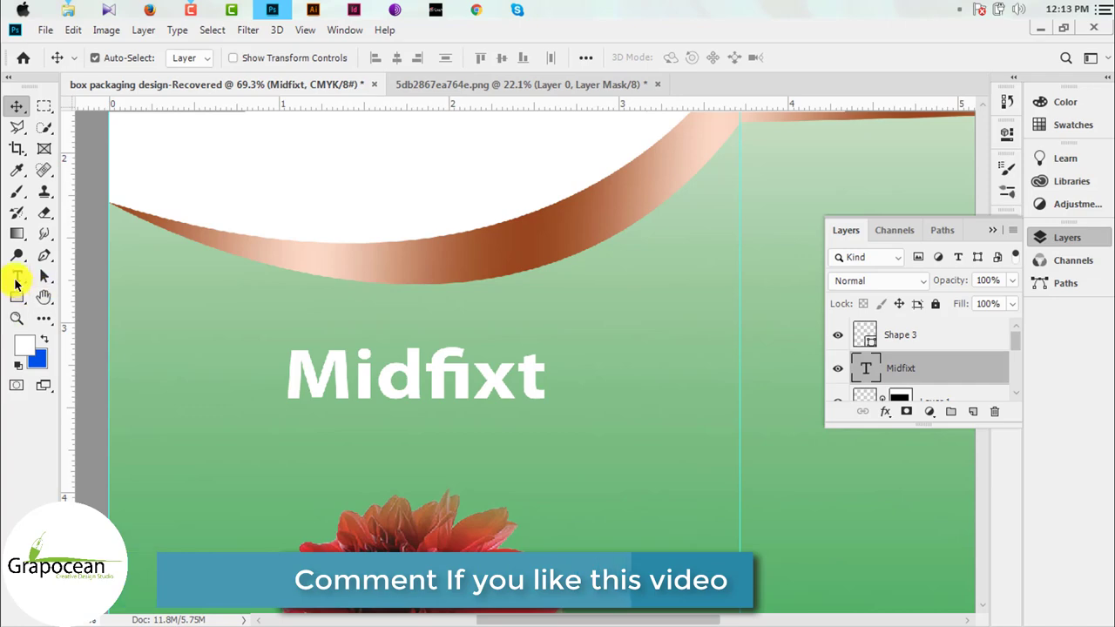
left_click(17, 278)
double_click(294, 374)
- Try the Bebas font on Midfixt, then undo it
left_click(238, 59)
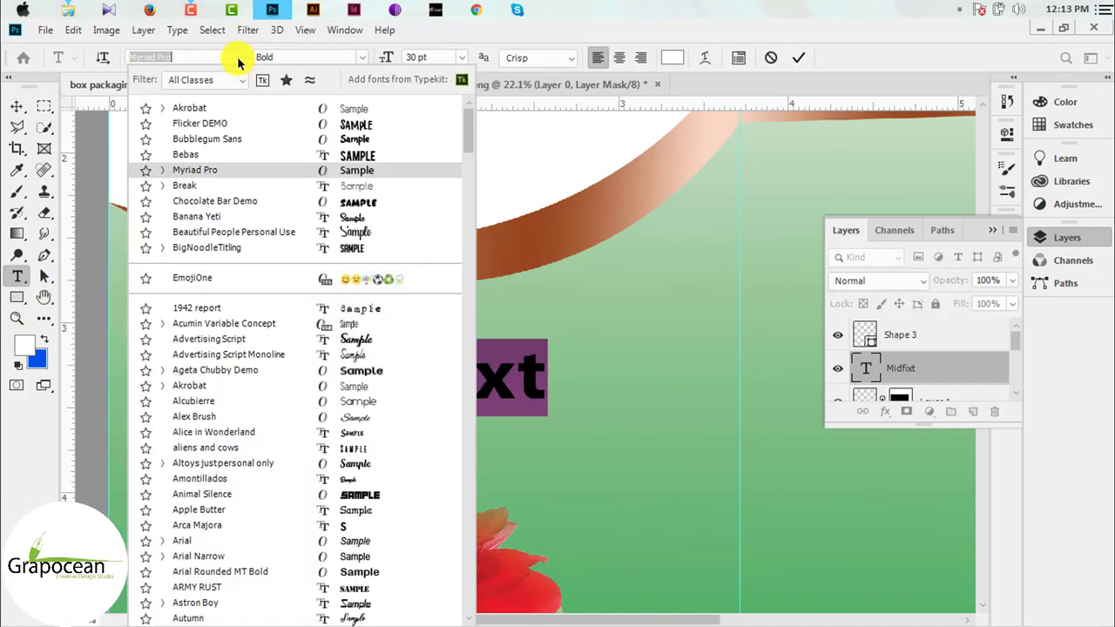
left_click(277, 158)
left_click(17, 106)
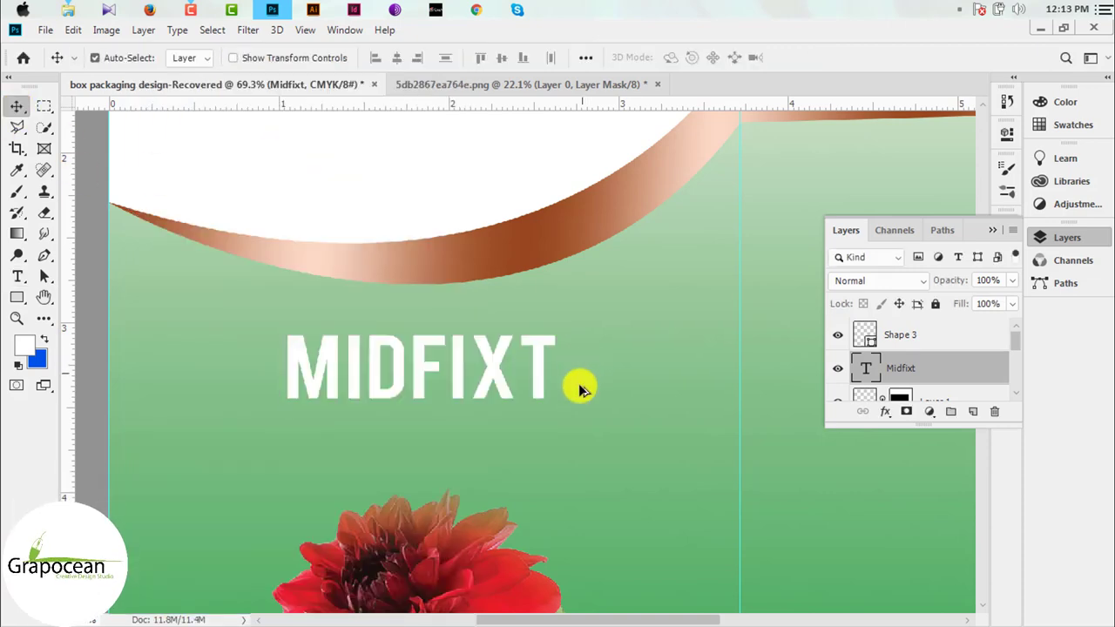
key("ctrl+0")
key("ctrl+z")
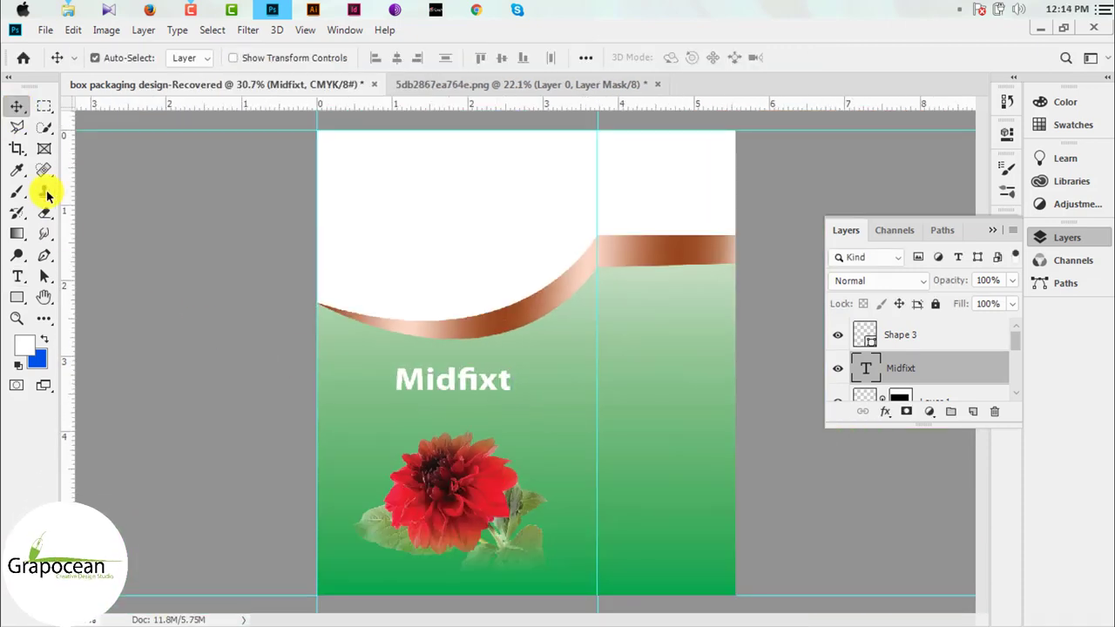
- Apply Faux Bold and All Caps so the title reads MIDFIXT, nudged slightly left
left_click(28, 270)
left_click_drag(506, 384, 274, 378)
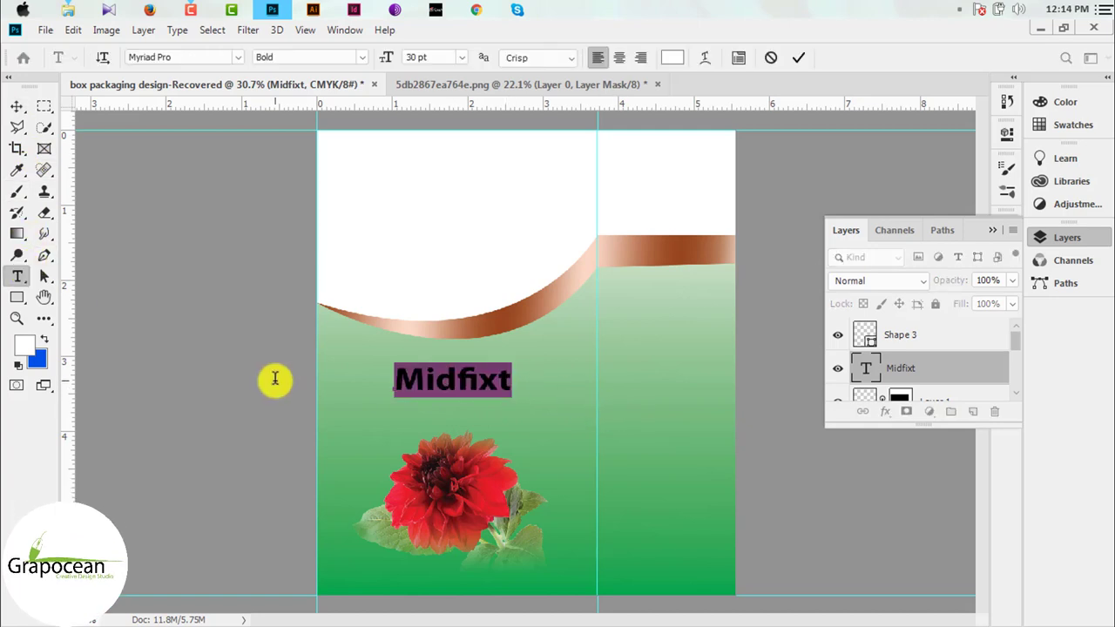
key("ctrl+t")
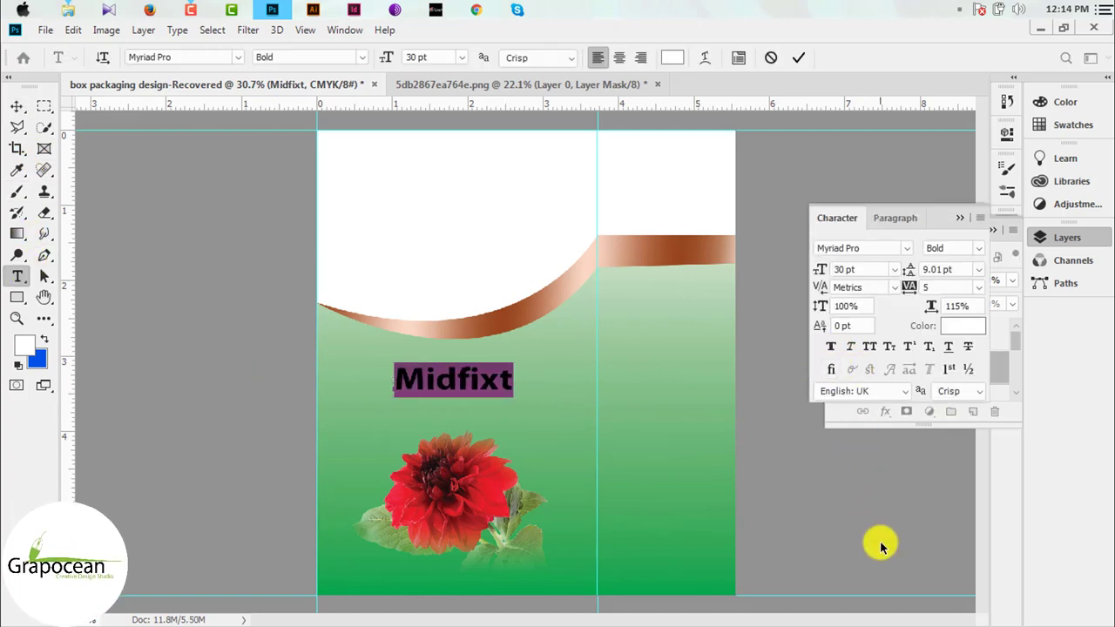
left_click(15, 111)
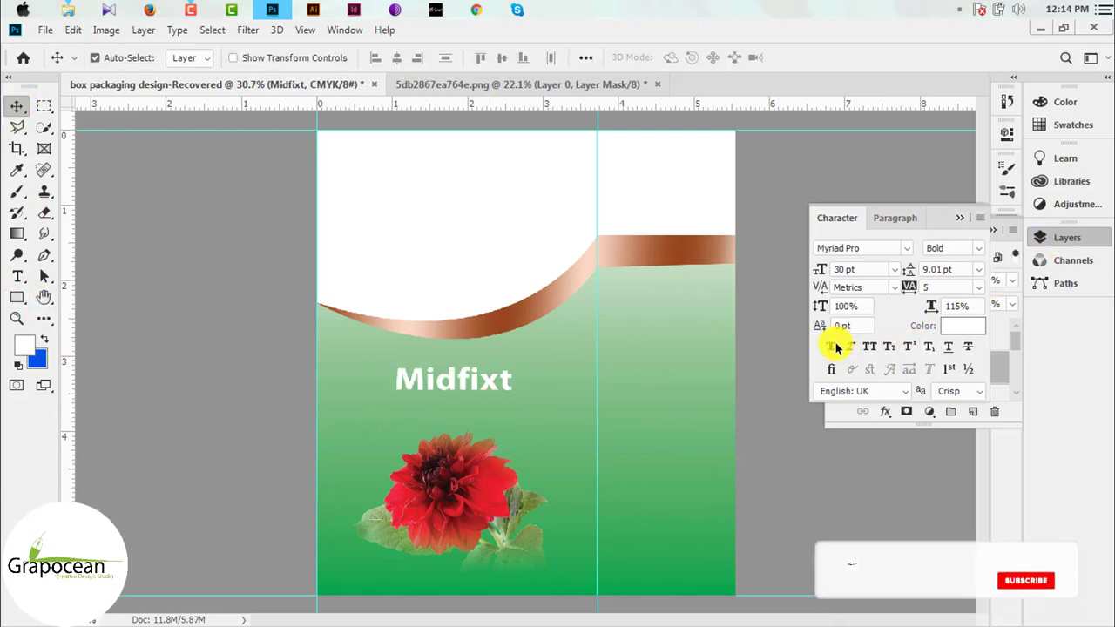
left_click(831, 347)
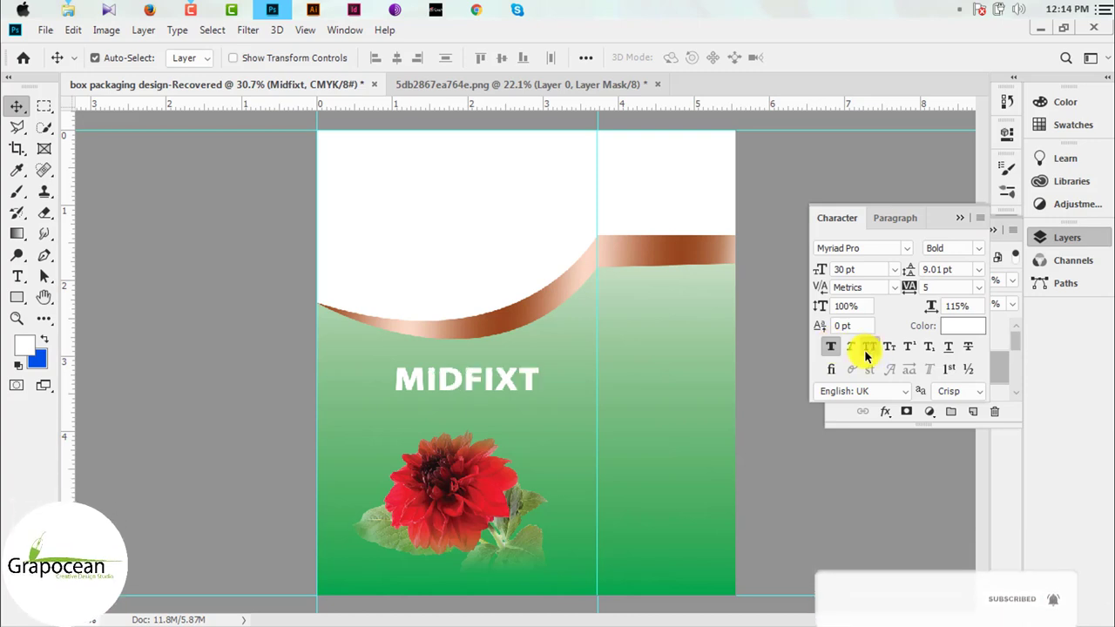
left_click_drag(445, 375, 438, 377)
left_click(447, 411)
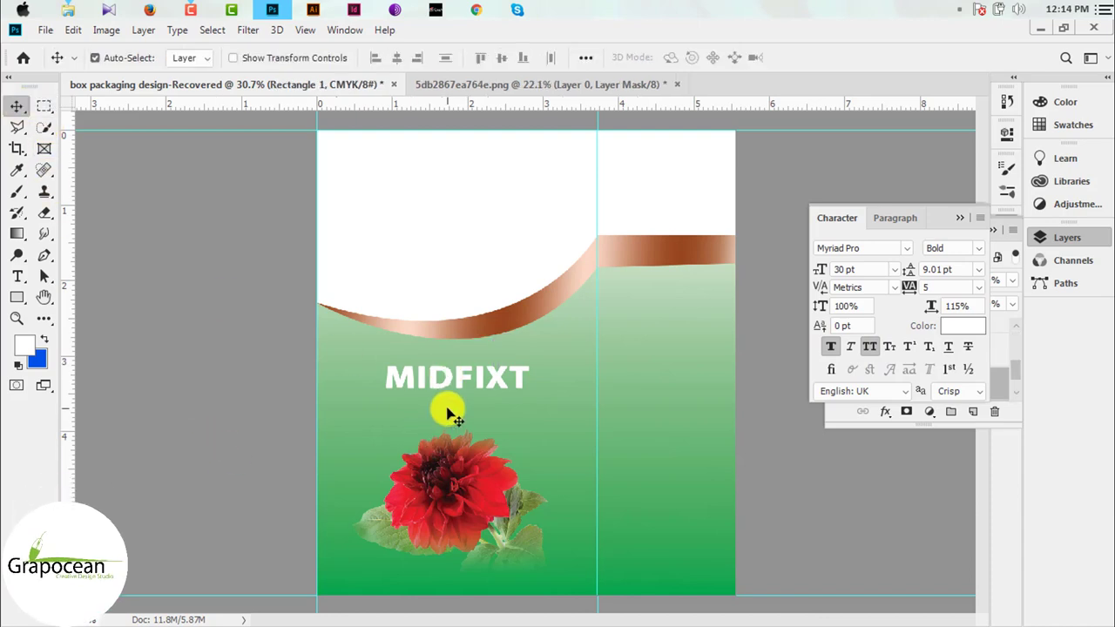
left_click(25, 278)
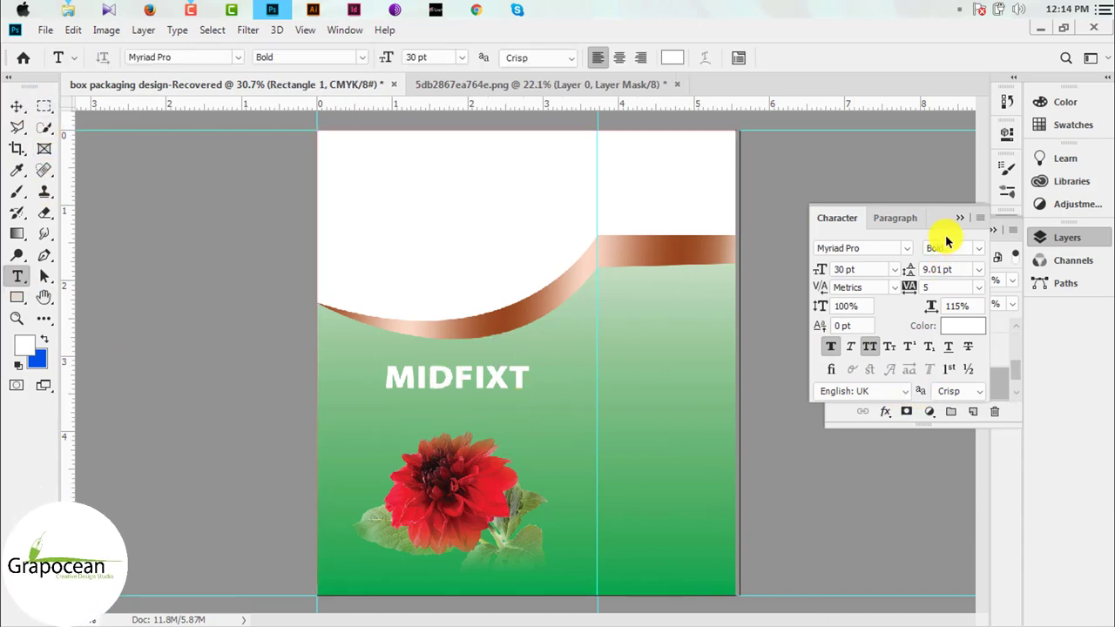
- Start a new Pharma text line below MIDFIXT and select its text
left_click(961, 218)
left_click(906, 336)
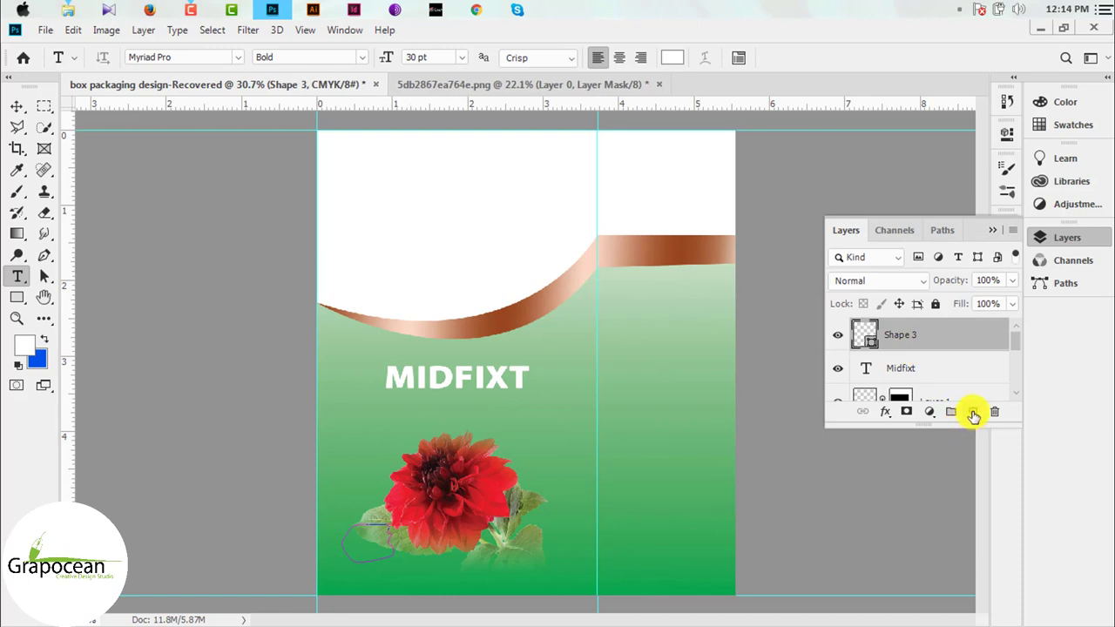
left_click(459, 415)
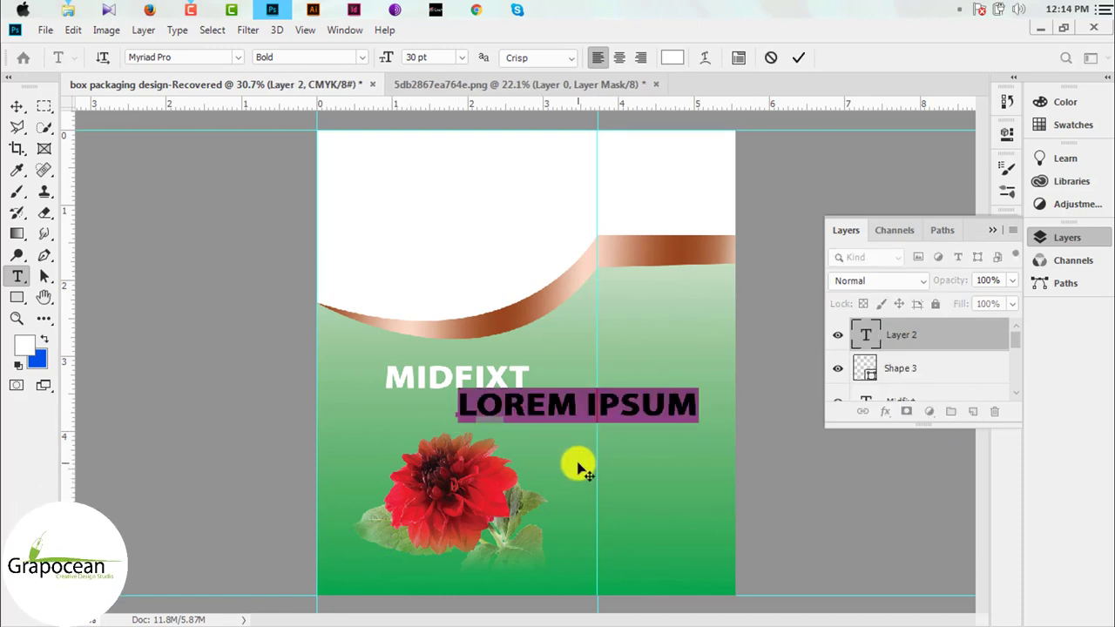
key("BackSpace")
type("ARMA")
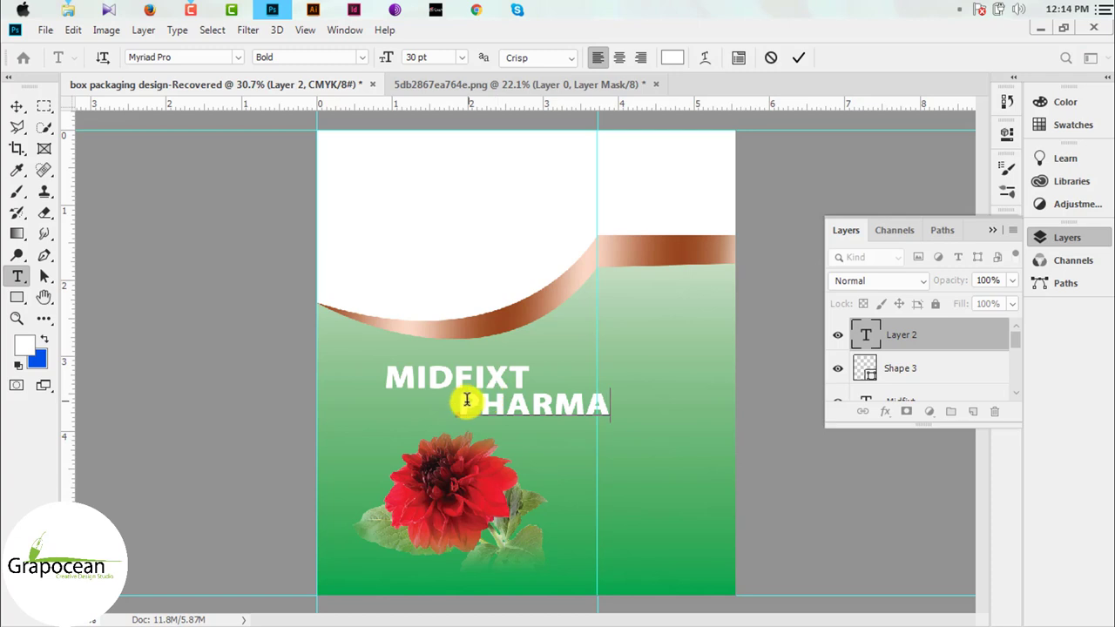
key("ctrl+a")
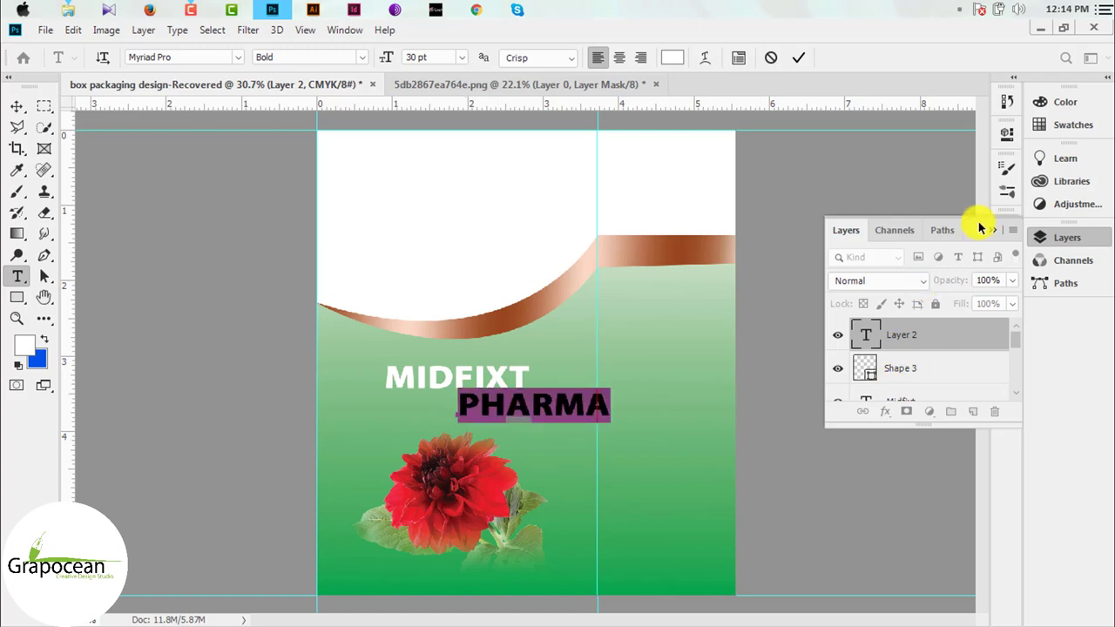
- Set Pharma to Akrobat Regular with All Caps turned off
left_click(992, 230)
left_click(1006, 227)
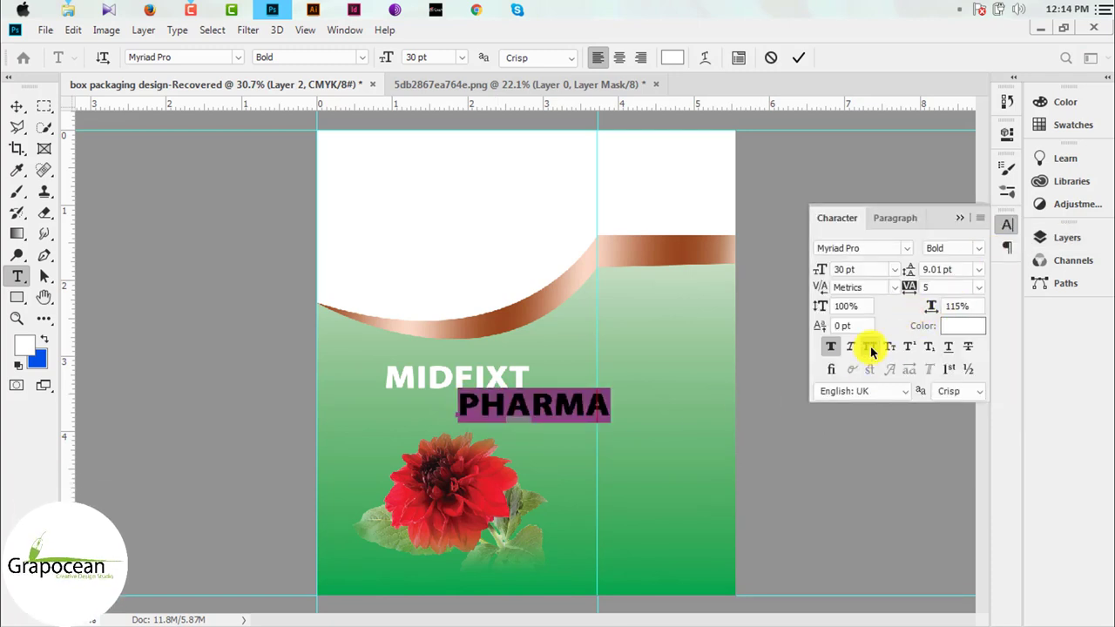
left_click(831, 347)
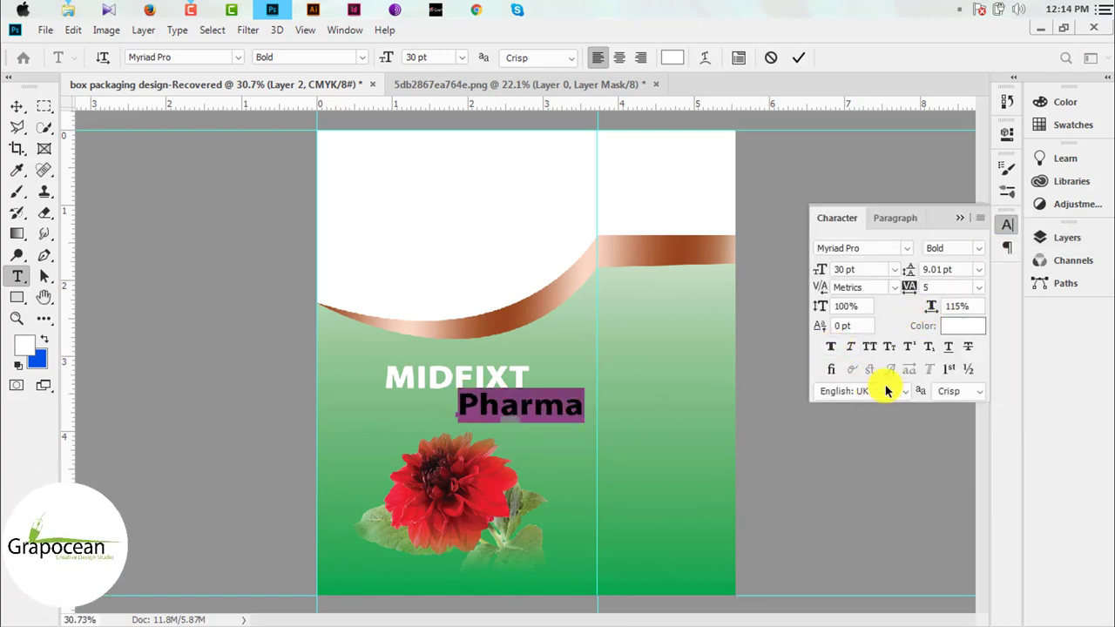
left_click(287, 75)
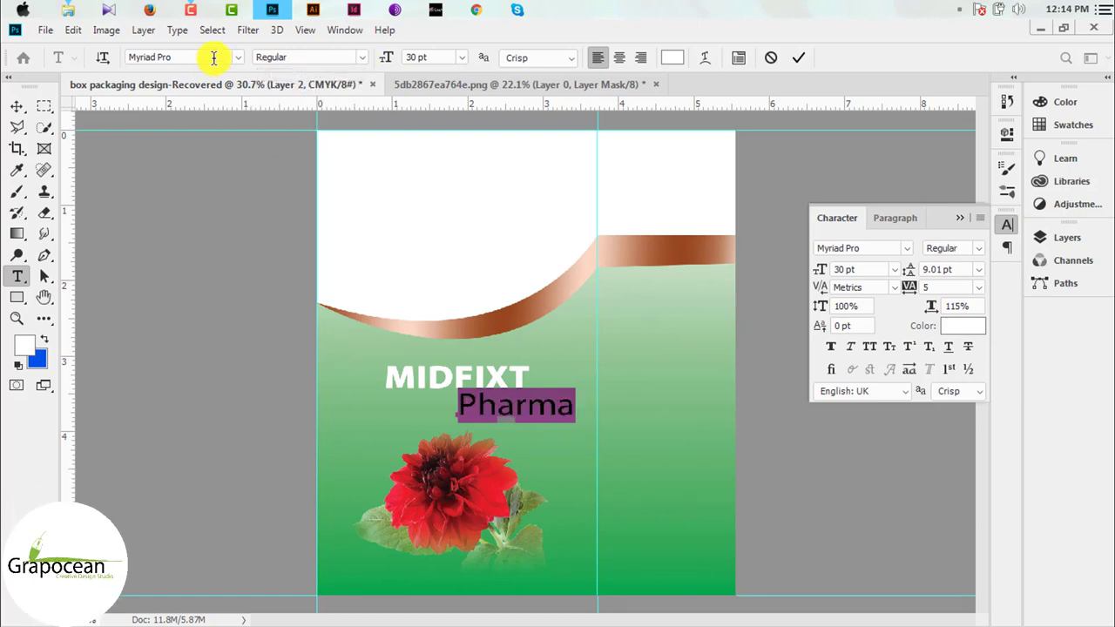
left_click(235, 58)
left_click(218, 111)
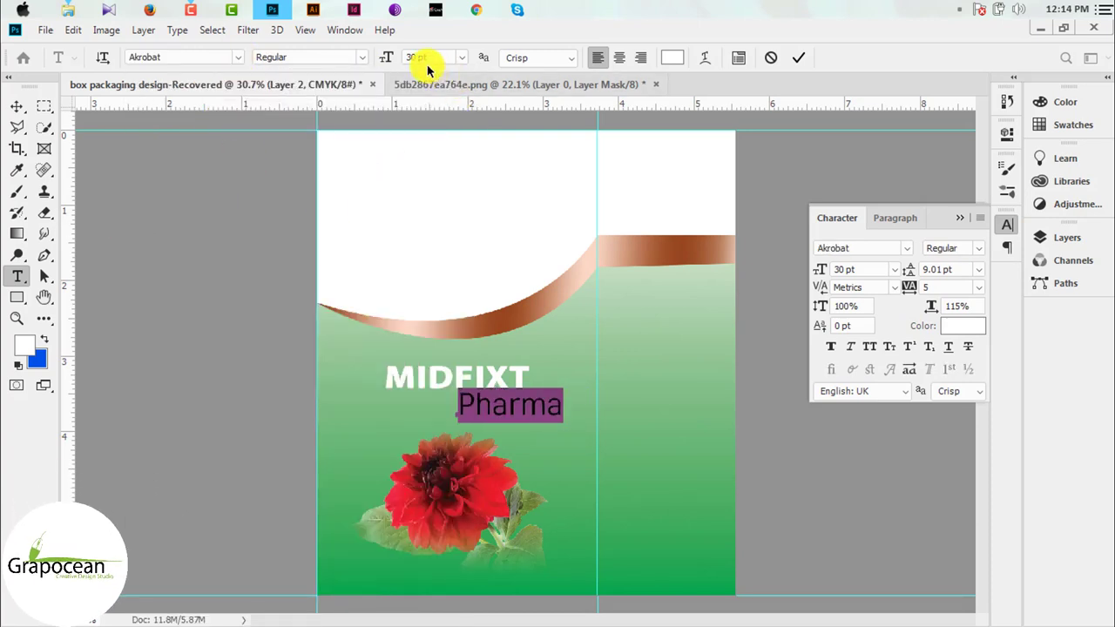
left_click(420, 57)
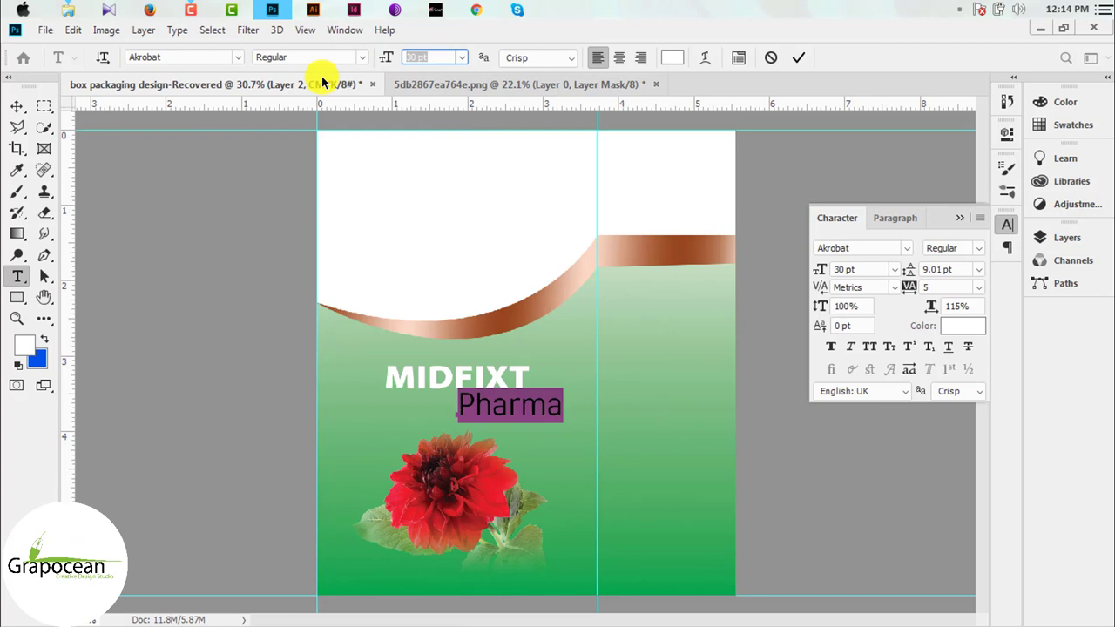
- Set Pharma to 15 pt and place it beneath the MIDFIXT title
type("15")
left_click(18, 109)
scroll(529, 423, "up", 2)
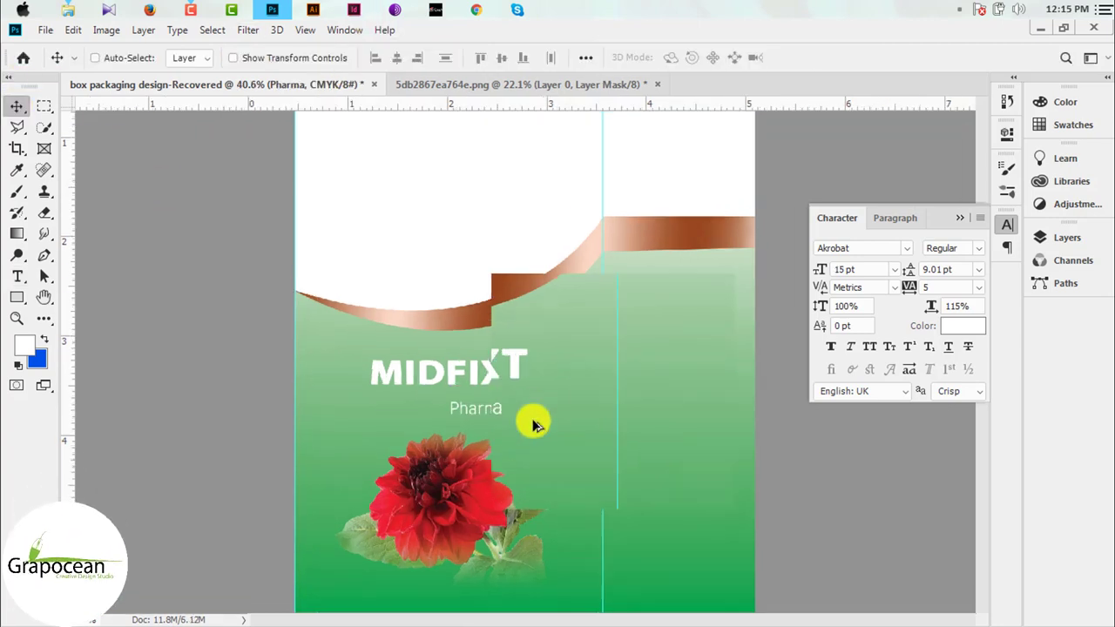
left_click_drag(479, 402, 494, 402)
- Draw a rectangle over Pharma and fill it with solid dark red
right_click(16, 297)
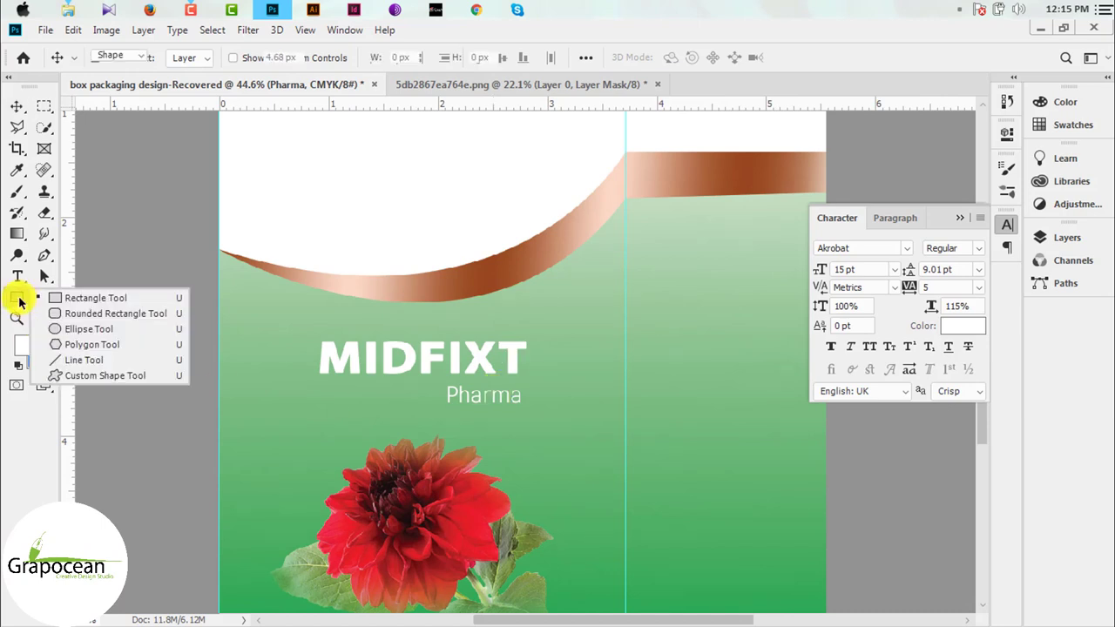
left_click(87, 293)
left_click_drag(417, 384, 556, 406)
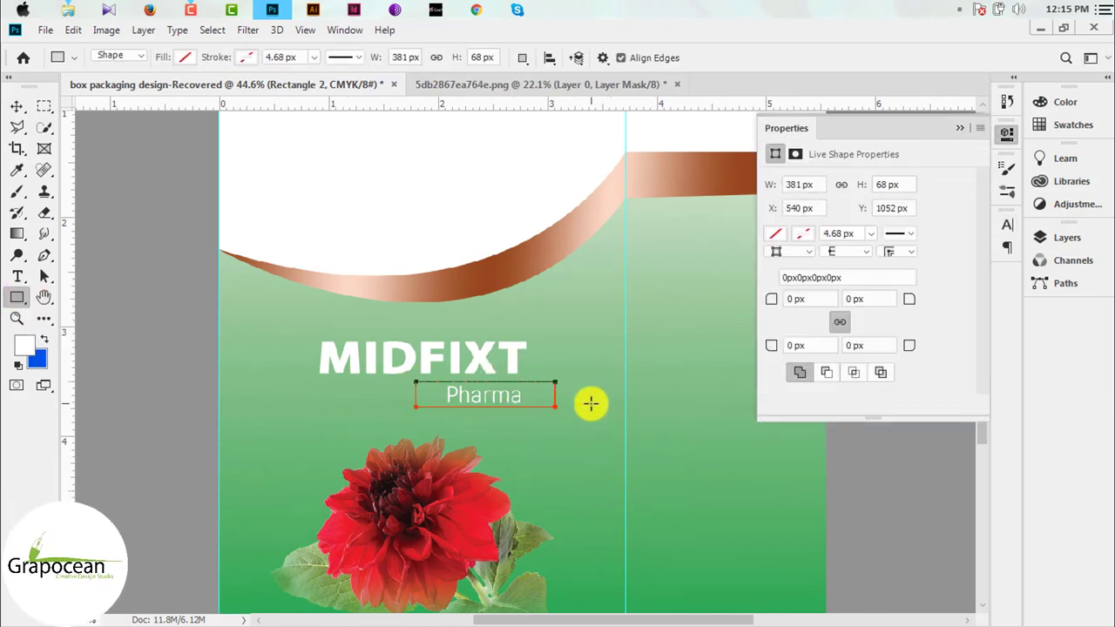
left_click(184, 58)
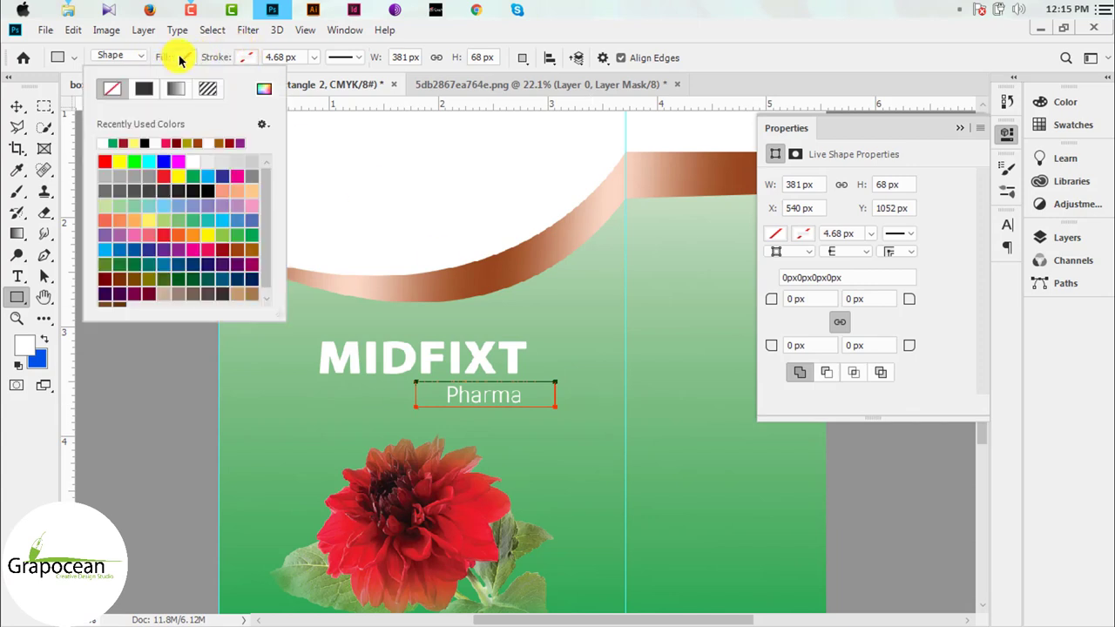
left_click(168, 143)
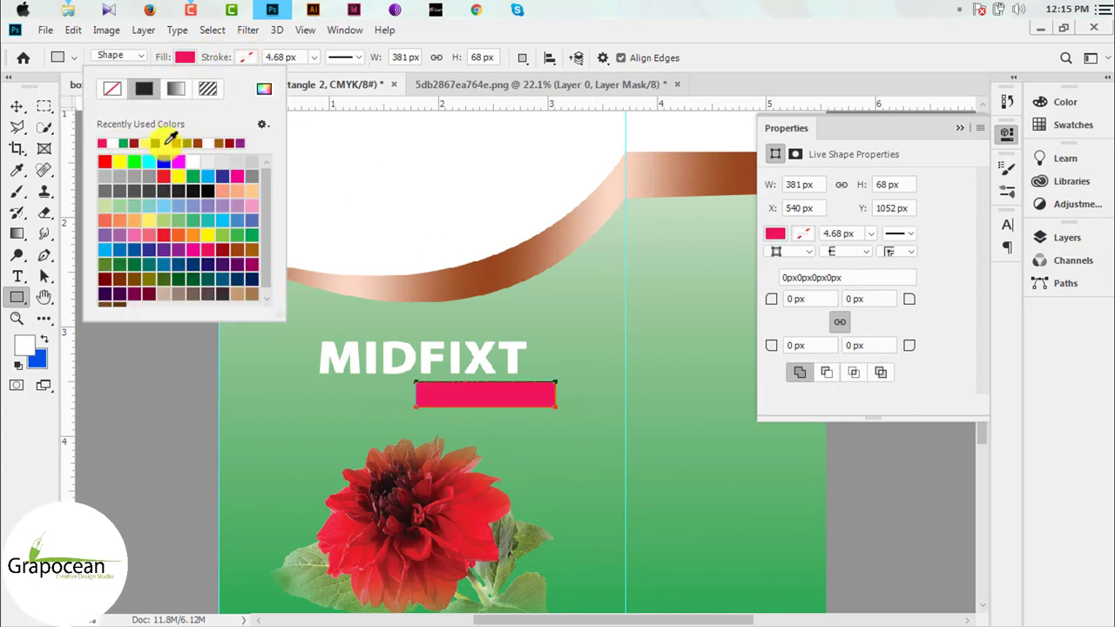
left_click(17, 106)
left_click(17, 106)
left_click(774, 233)
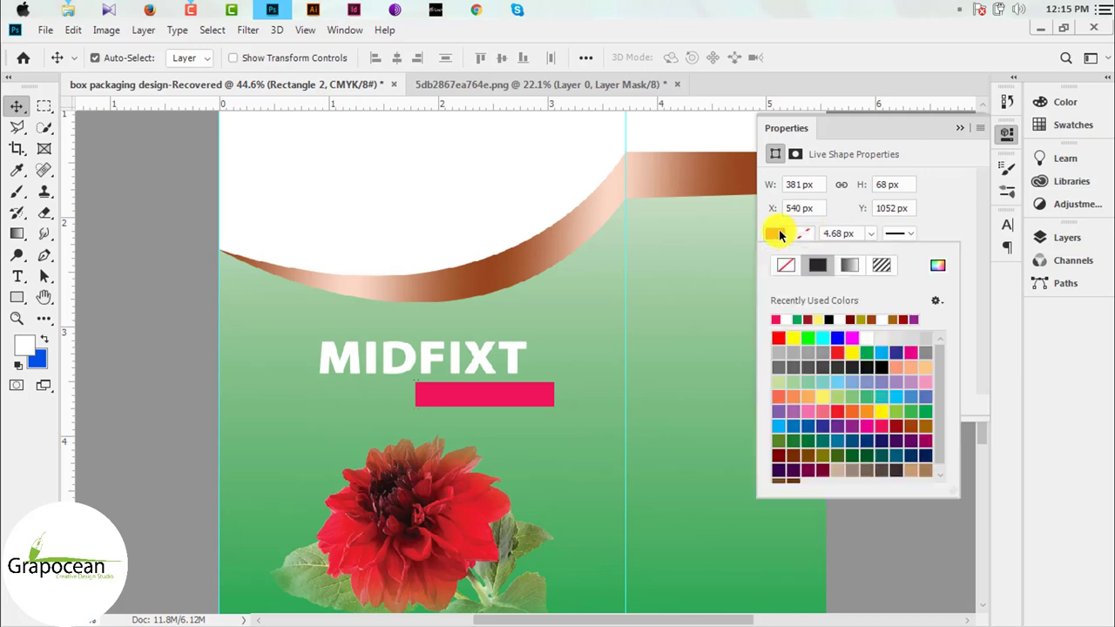
left_click(775, 233)
left_click(774, 233)
left_click(810, 321)
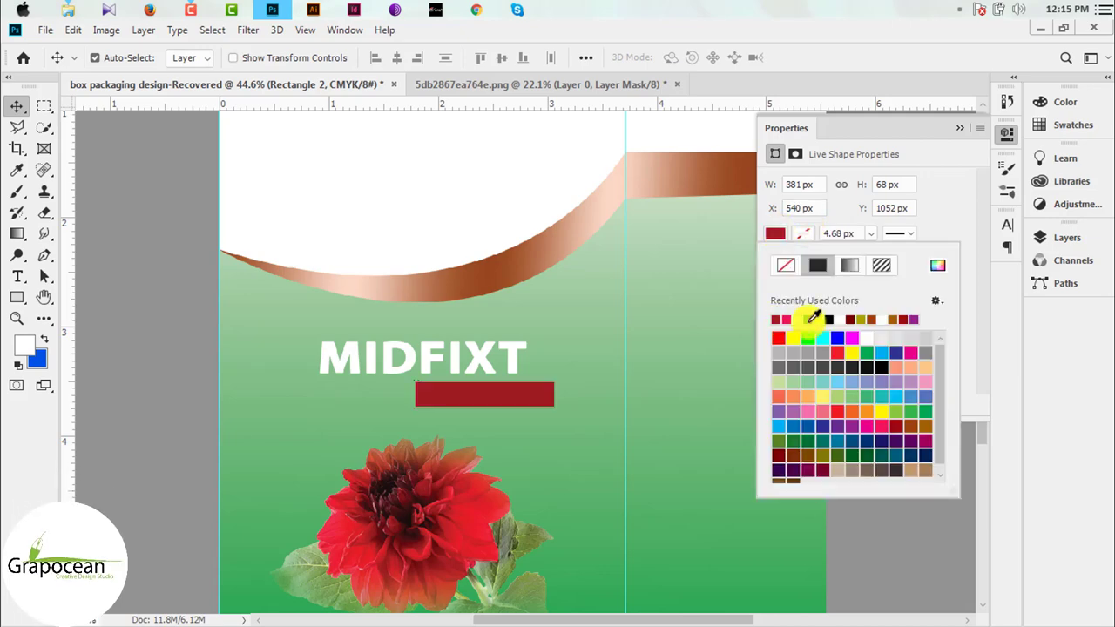
left_click(964, 129)
- Bring the Pharma text in front of the red banner and shift it up-left inside it
scroll(366, 405, "up", 3)
scroll(453, 388, "up", 2)
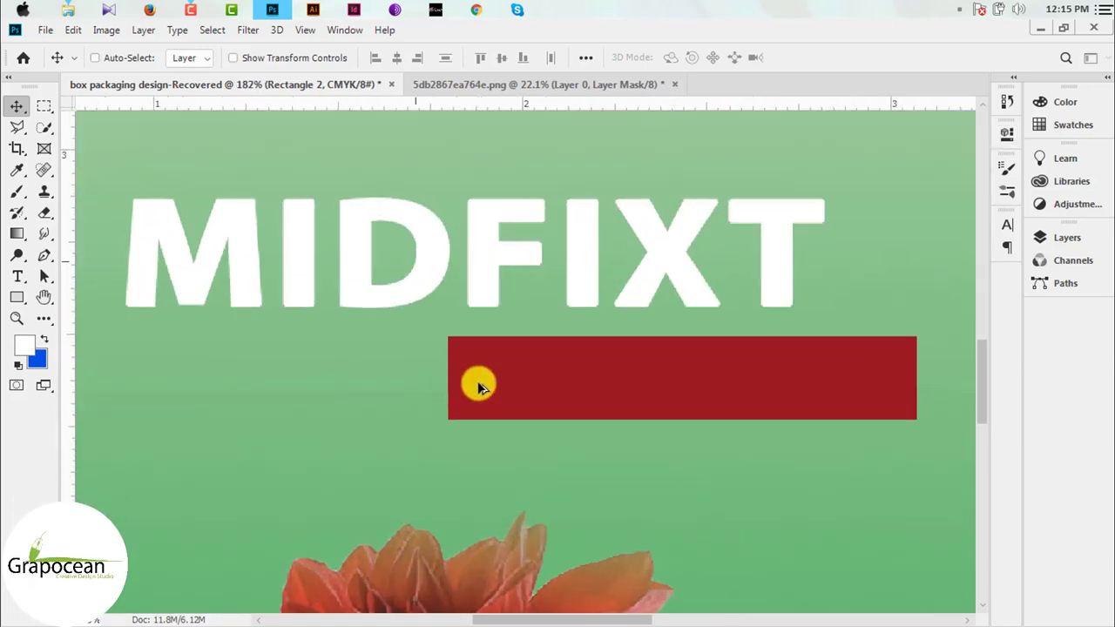
scroll(479, 386, "up", 1)
scroll(480, 386, "down", 3)
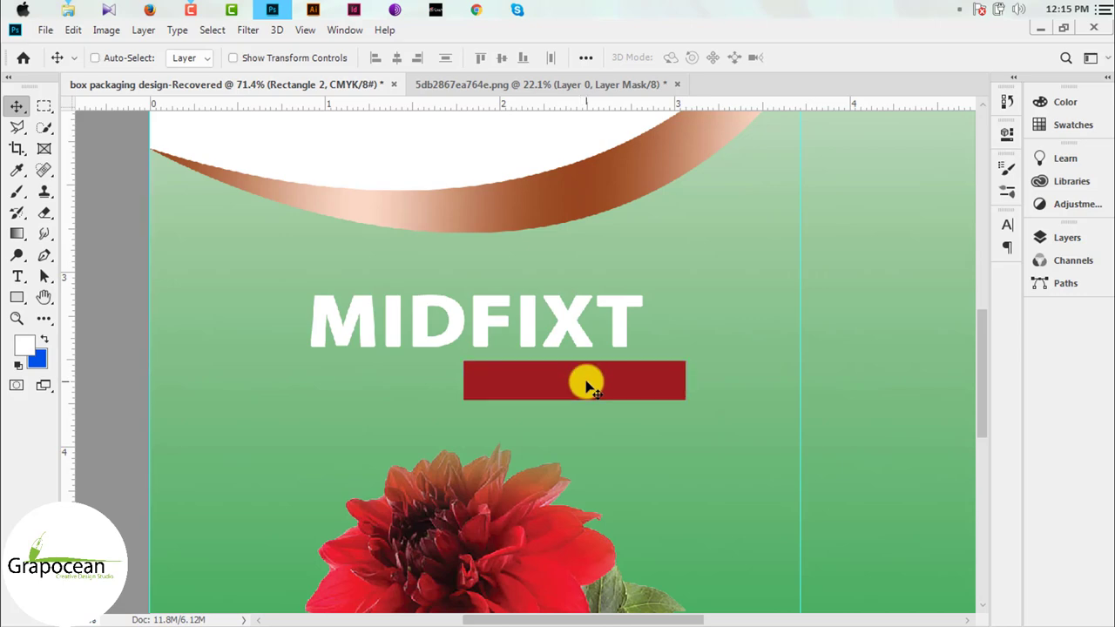
key("ctrl+[")
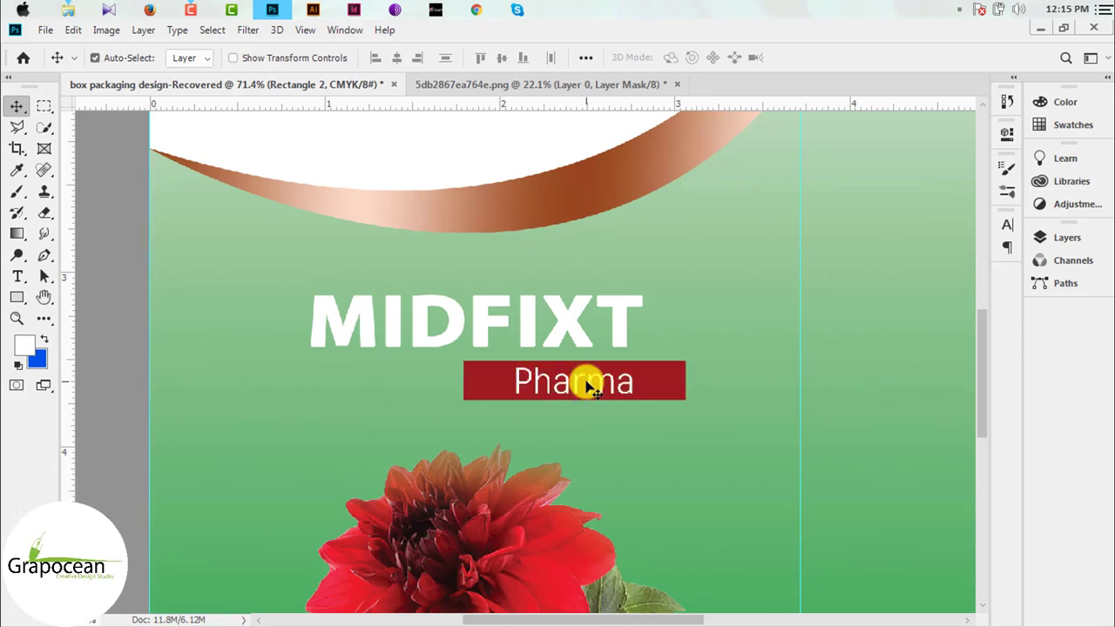
scroll(584, 349, "up", 3)
scroll(575, 297, "up", 3)
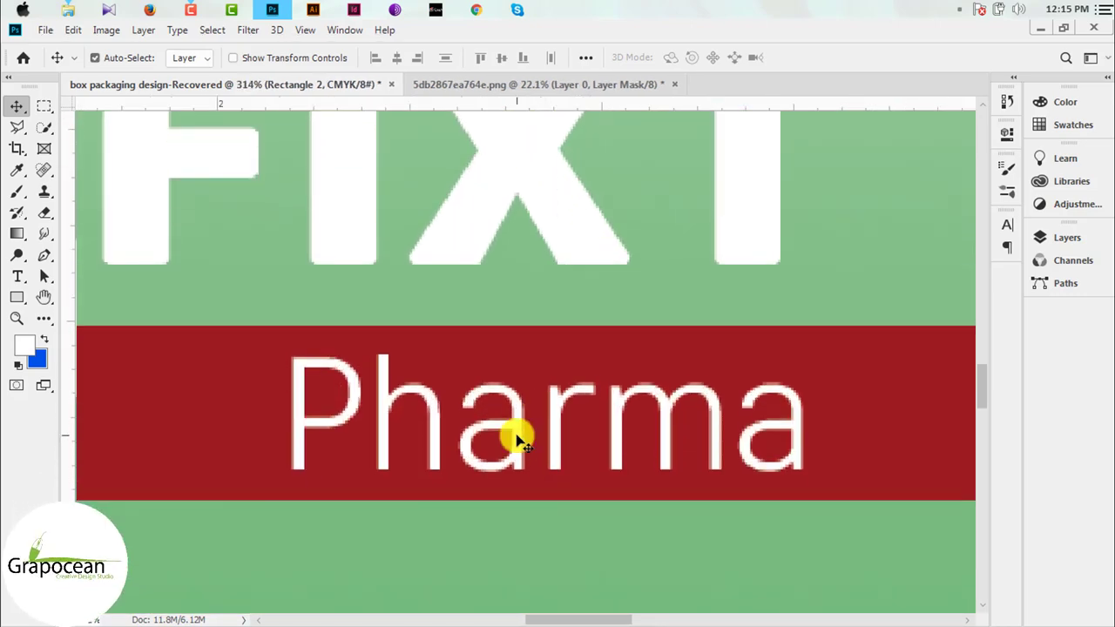
left_click_drag(517, 439, 493, 427)
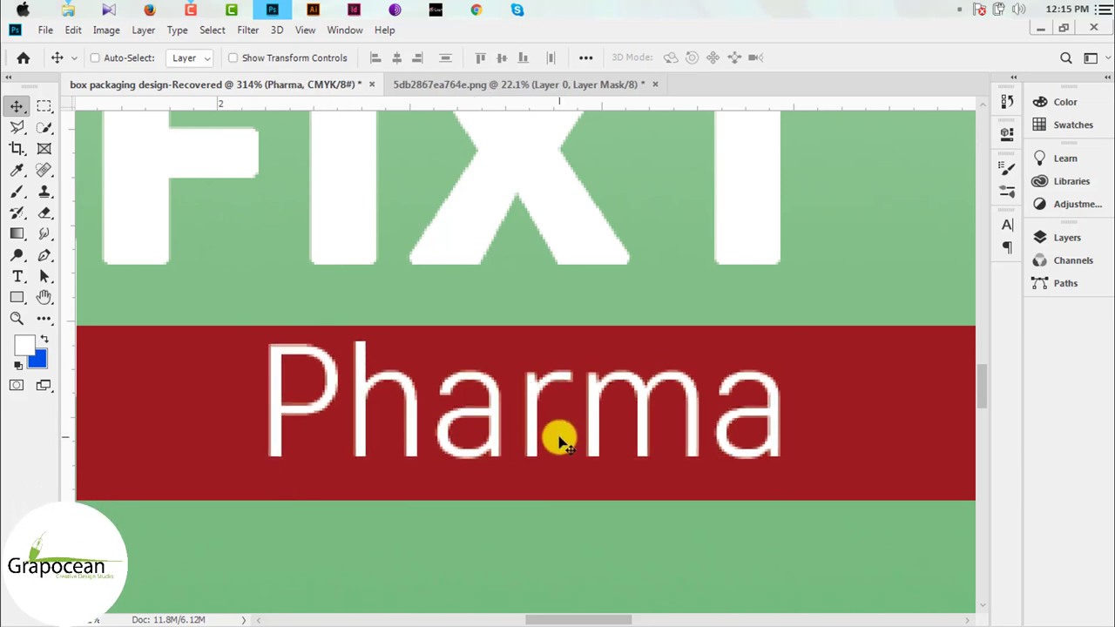
scroll(560, 442, "down", 5)
scroll(618, 456, "down", 1)
scroll(712, 488, "down", 3)
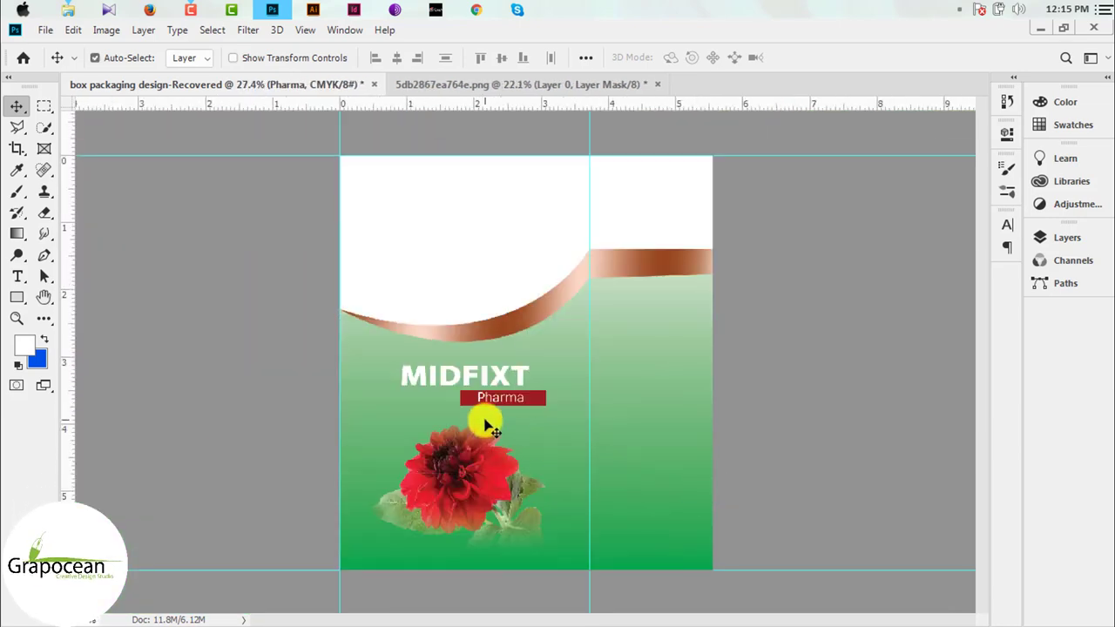
scroll(488, 425, "up", 1)
- Undo a stray pen point and move the red banner slightly up
scroll(543, 400, "up", 1)
left_click(44, 254)
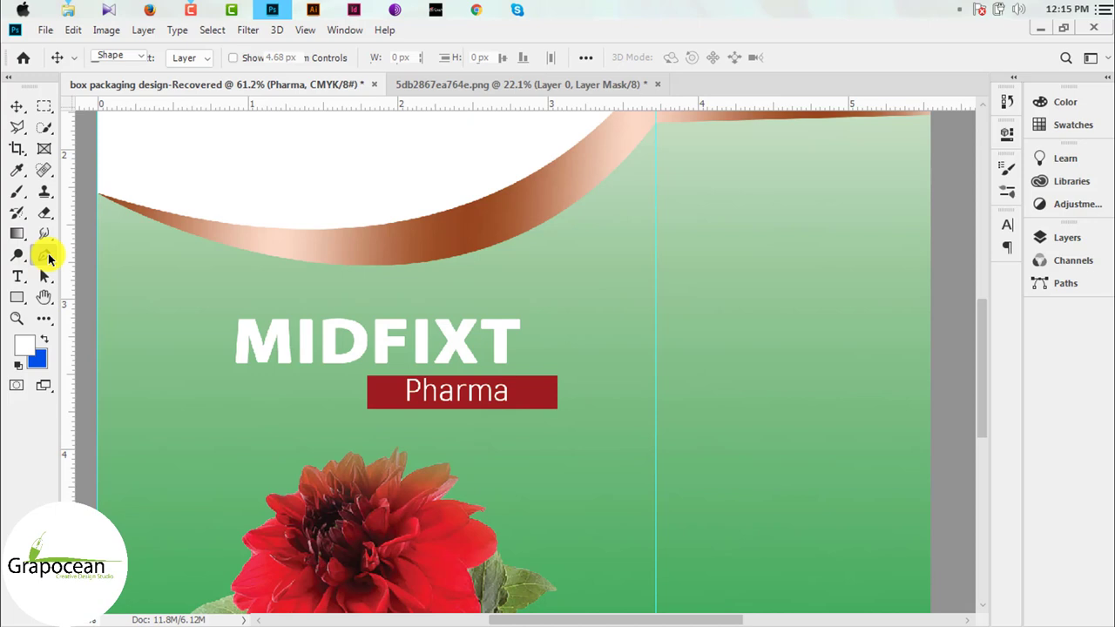
left_click(544, 389)
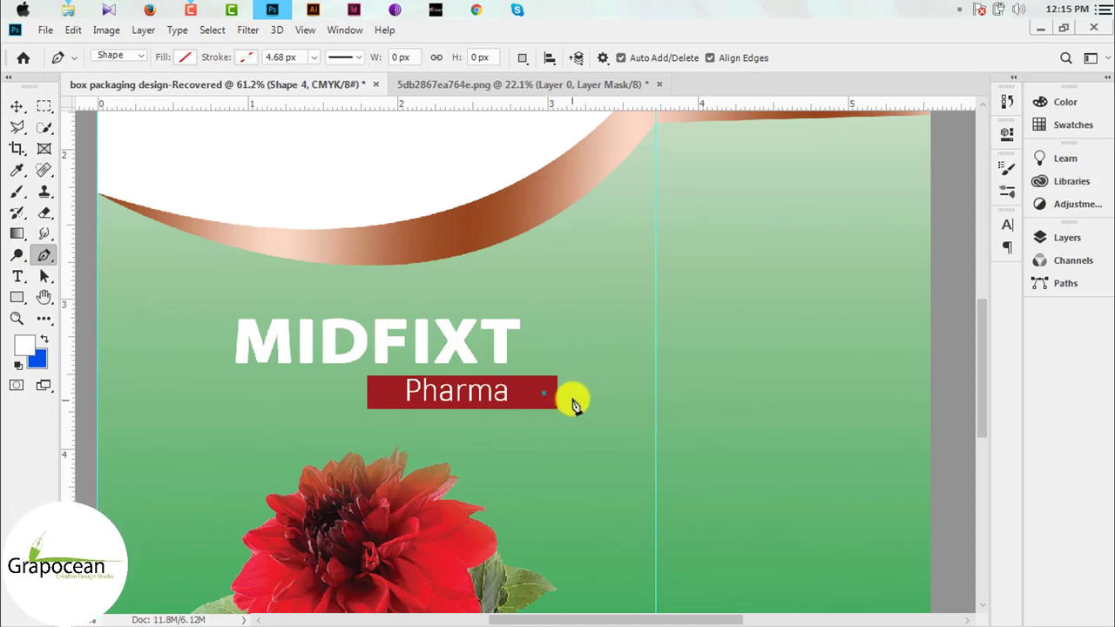
key("ctrl+z")
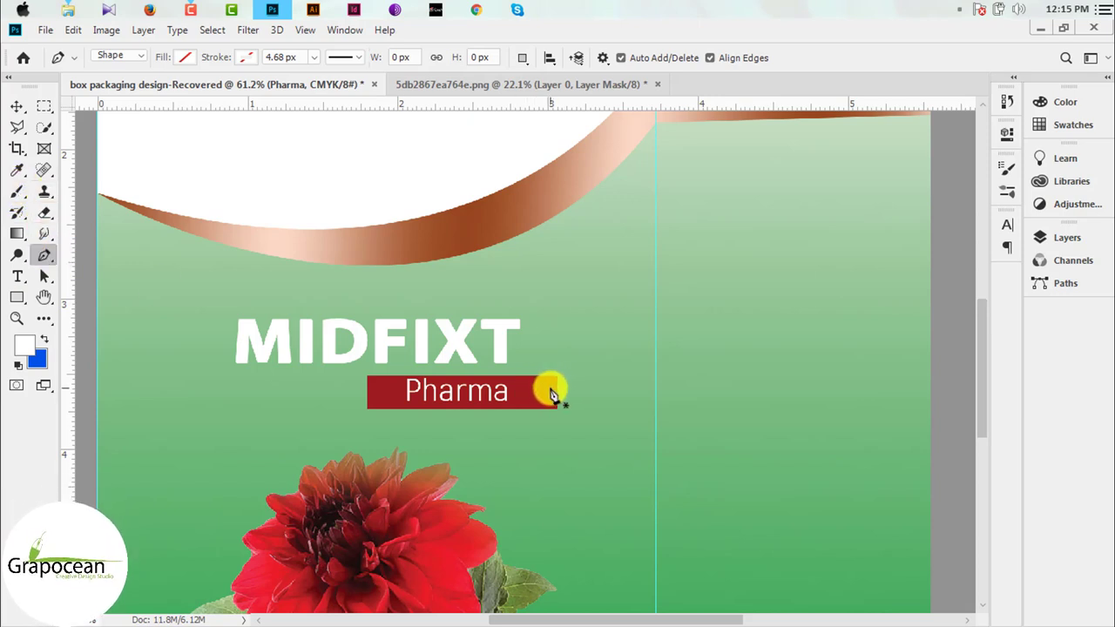
key("ctrl+z")
key("v")
mouse_move(545, 409)
left_mouse_down()
mouse_move(565, 402)
mouse_move(551, 396)
left_mouse_up()
- Convert the banner to a path and edit its top-right corner into a slanted end
left_click(43, 252)
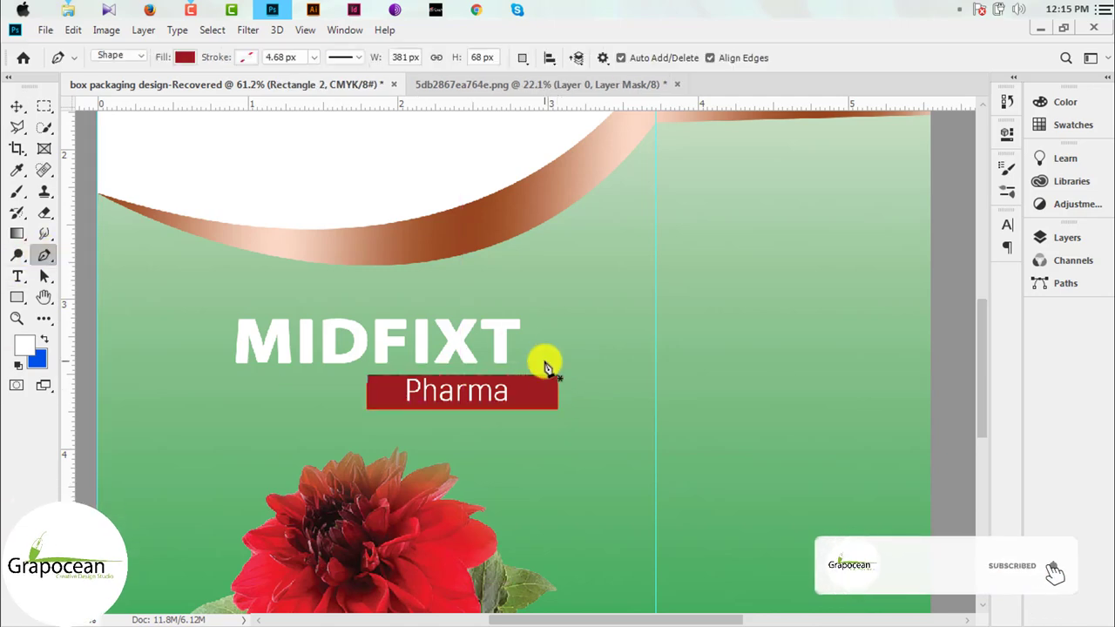
scroll(558, 383, "up", 2)
scroll(554, 377, "up", 5)
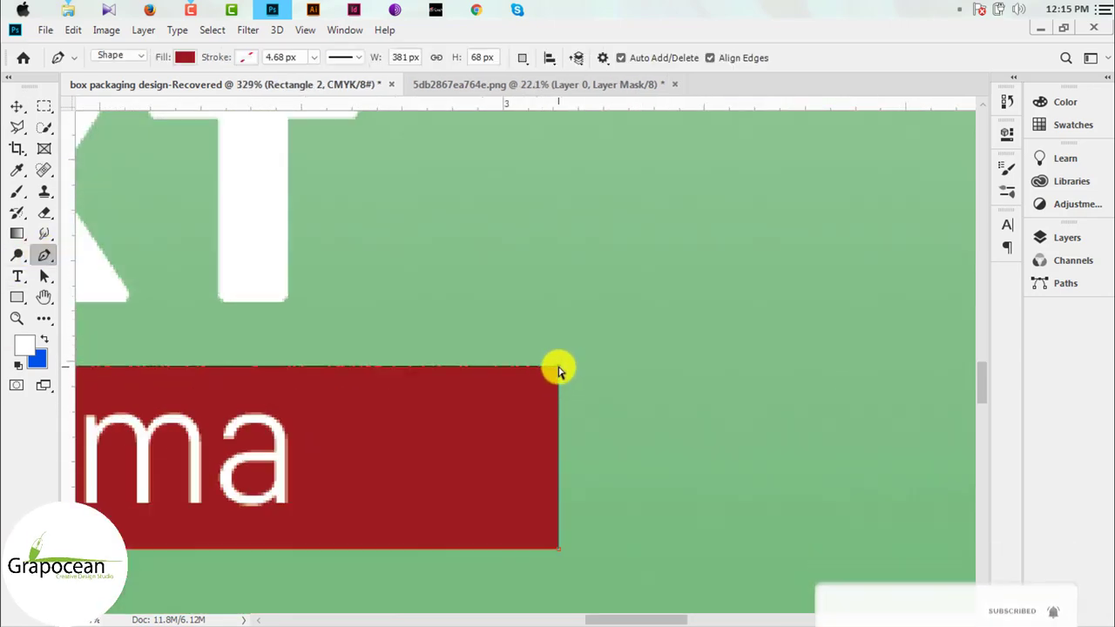
left_click(501, 383)
left_click(510, 253)
scroll(610, 401, "down", 3)
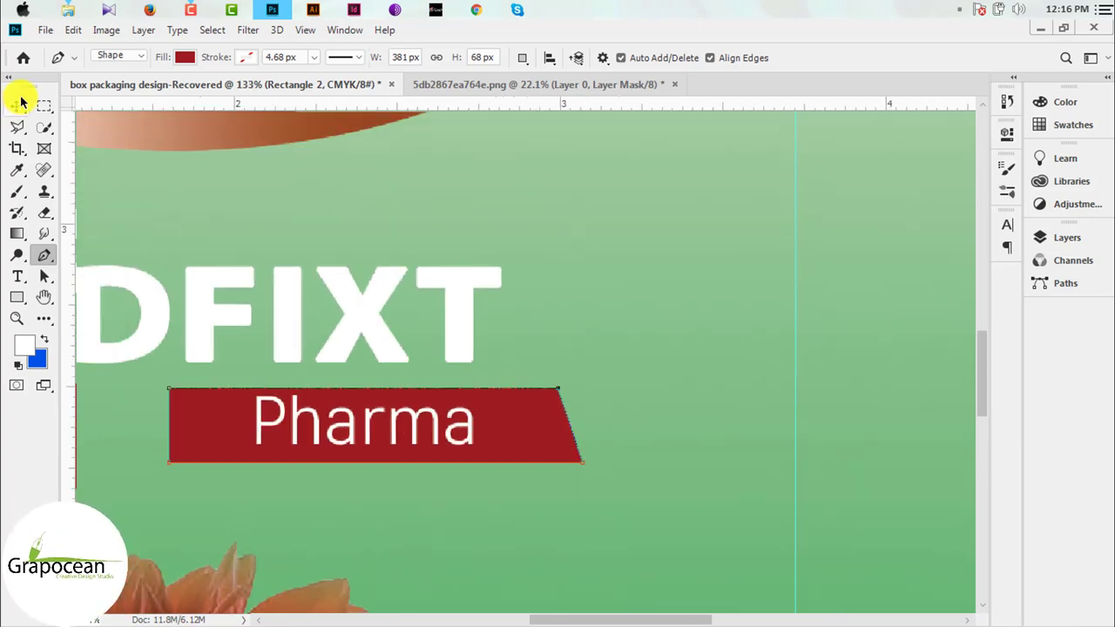
left_click(19, 105)
scroll(540, 498, "down", 4)
scroll(605, 495, "down", 2)
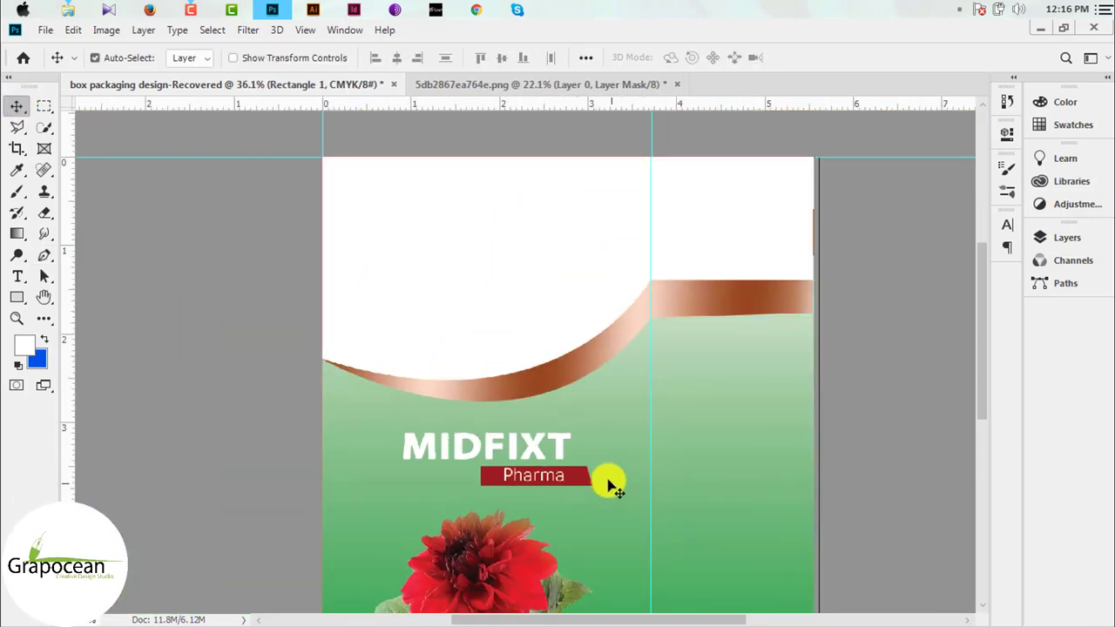
scroll(493, 466, "up", 2)
scroll(485, 456, "up", 1)
scroll(493, 436, "down", 2)
scroll(513, 437, "down", 3)
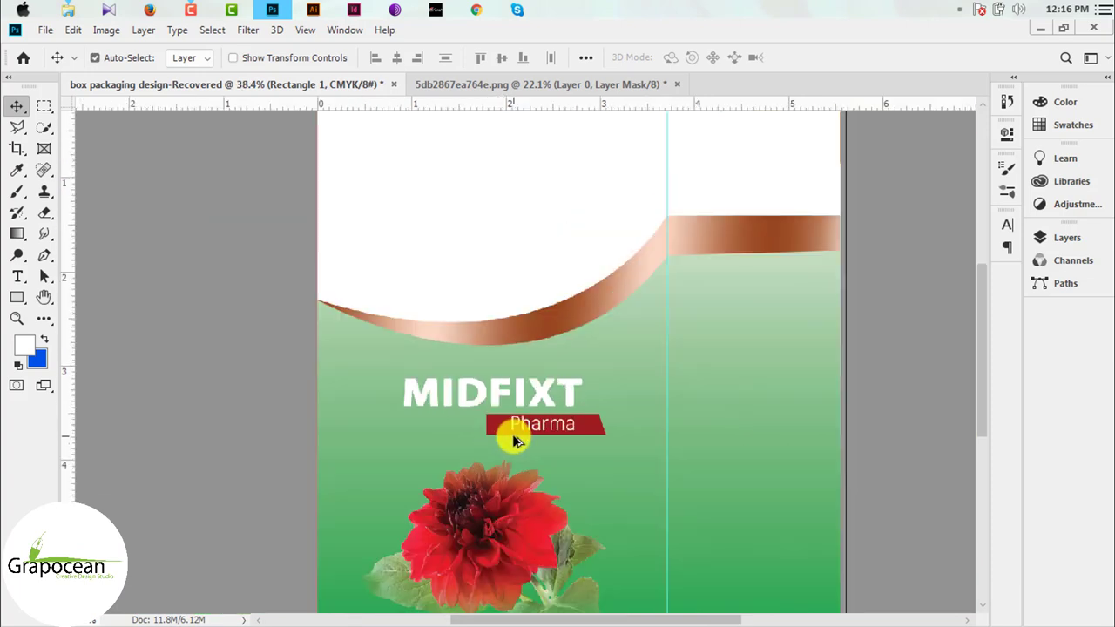
- Remove faux bold from the MIDFIXT heading, toggle All Caps, and set it to 35 pt
left_click(16, 277)
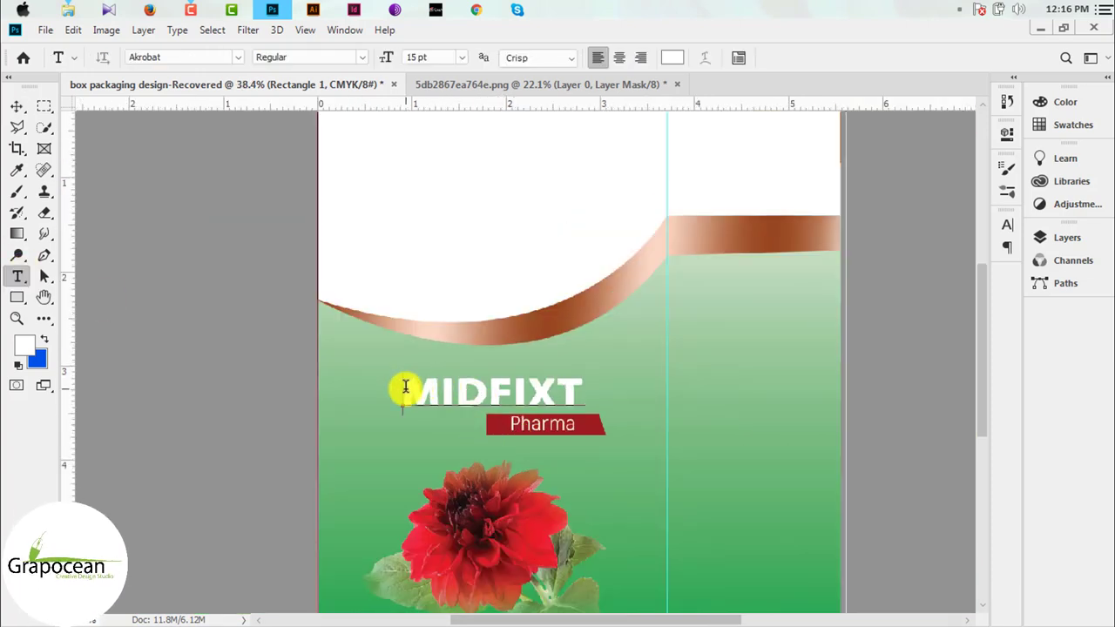
left_click_drag(405, 388, 670, 380)
left_click(1008, 226)
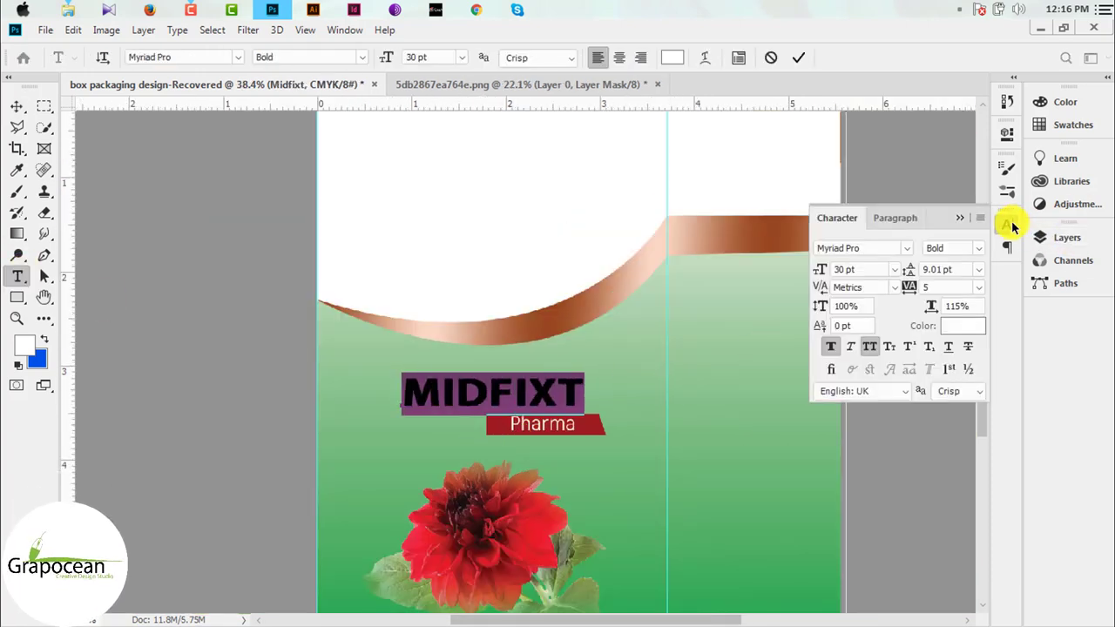
left_click(834, 347)
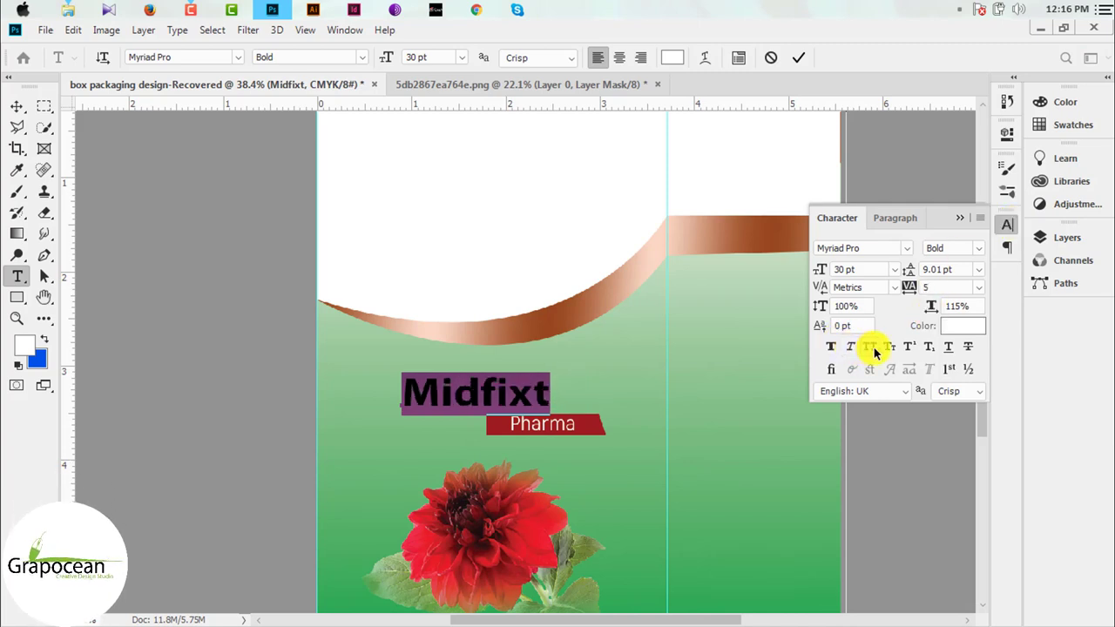
left_click(871, 347)
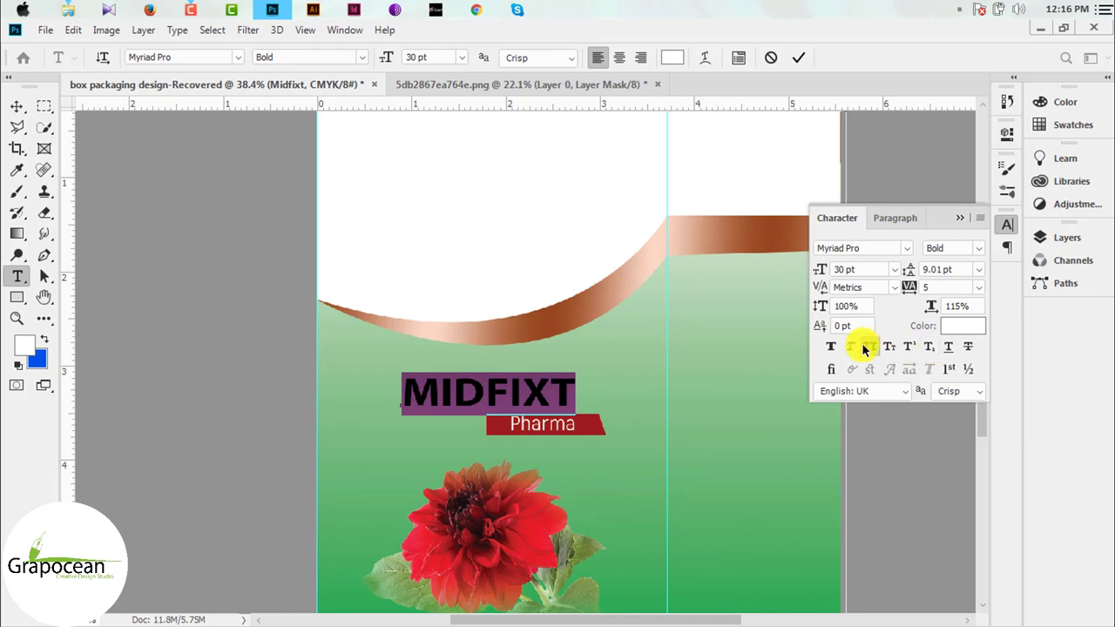
left_click(419, 57)
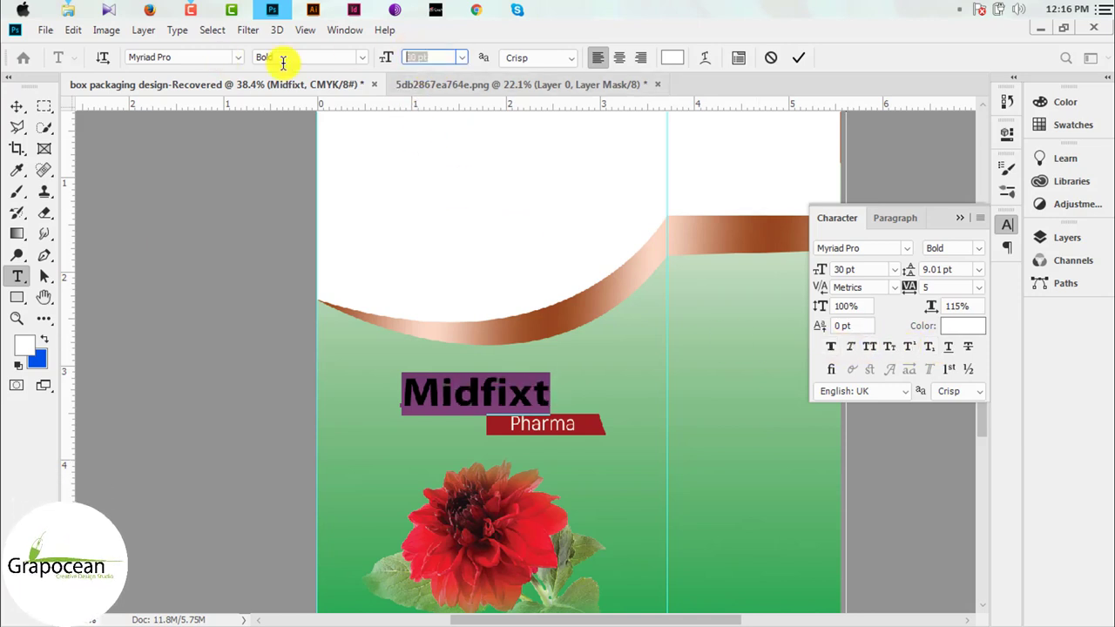
type("35")
key("Return")
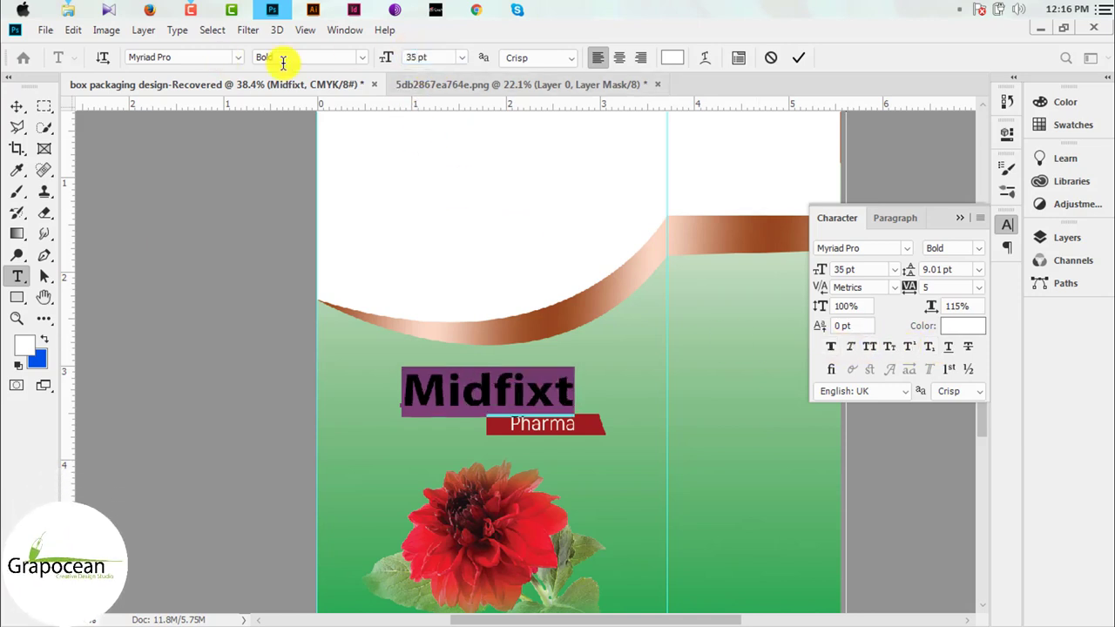
left_click(16, 106)
- Nudge the Midfixt heading to sit just above the slanted red banner
left_click_drag(527, 399, 528, 392)
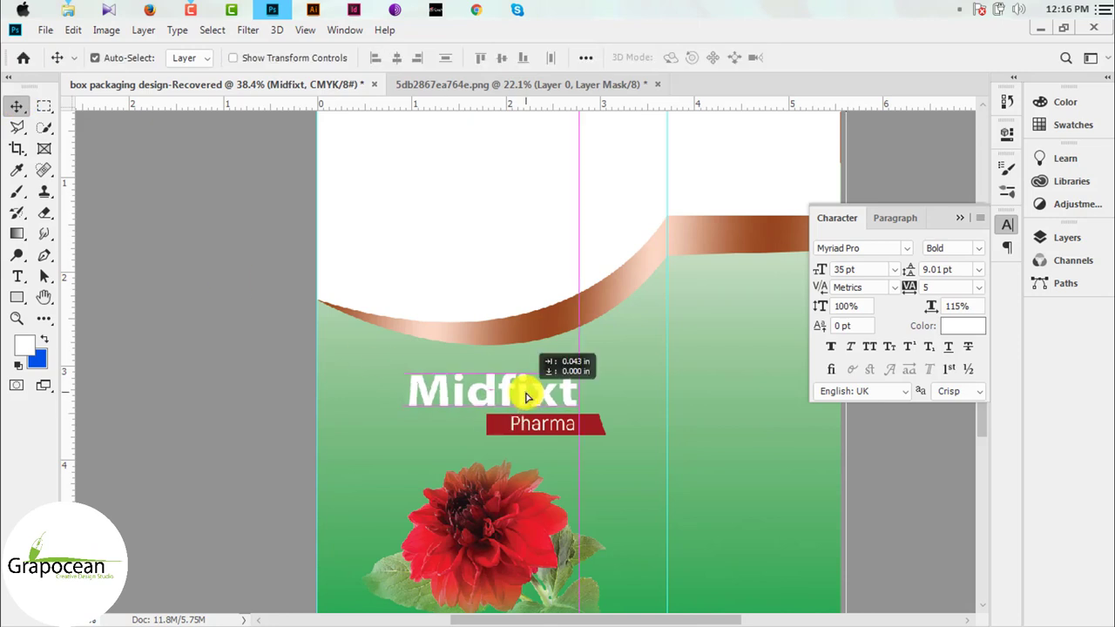
scroll(619, 438, "down", 2)
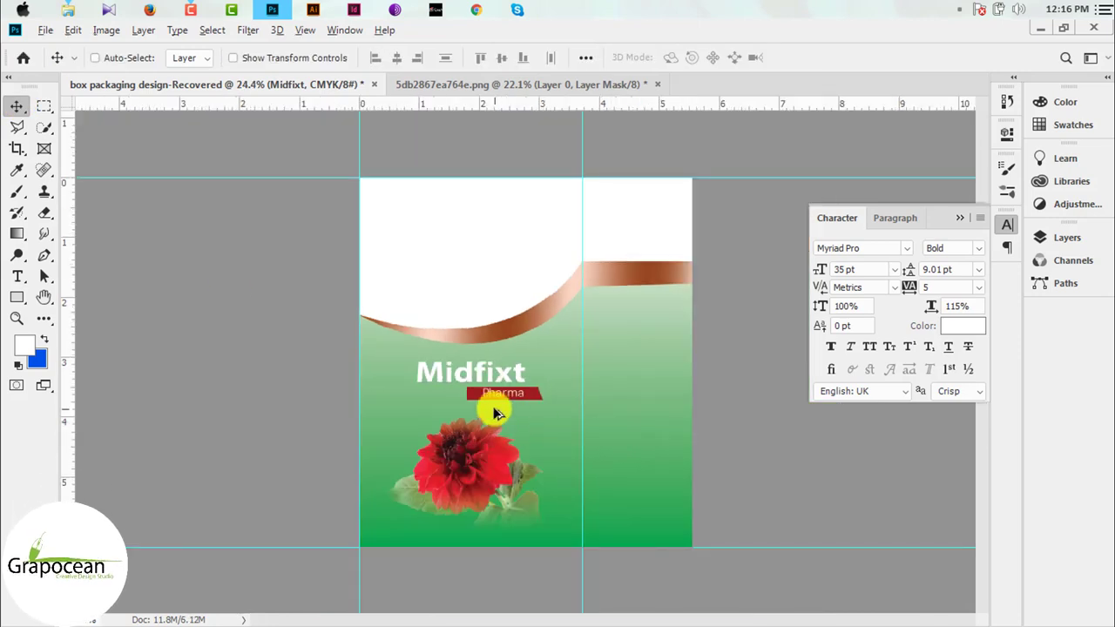
scroll(494, 414, "up", 1)
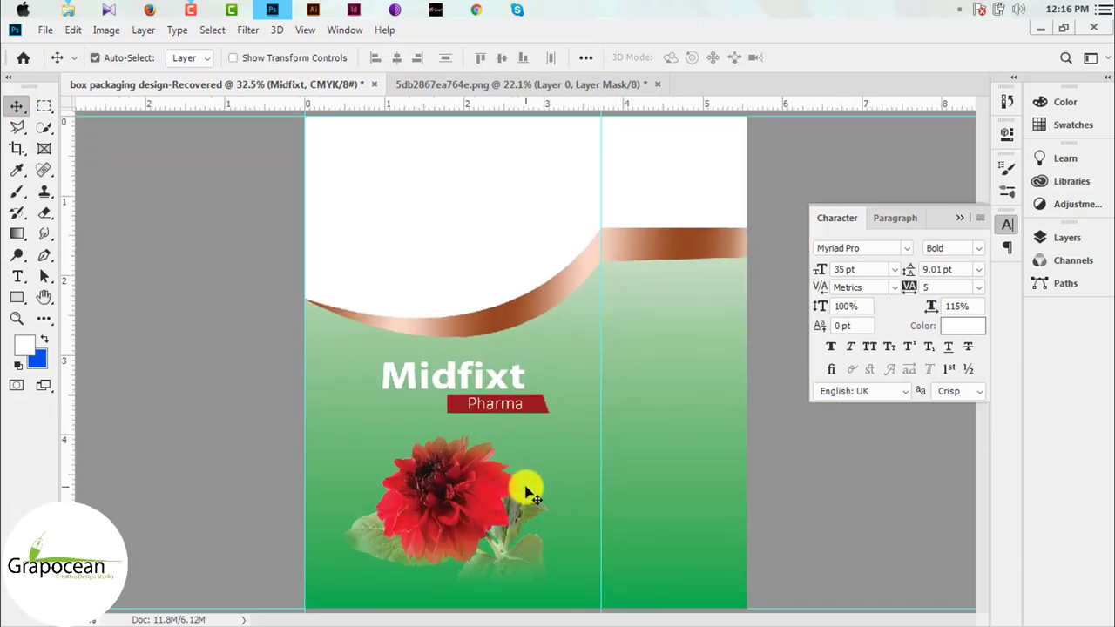
scroll(527, 447, "down", 1)
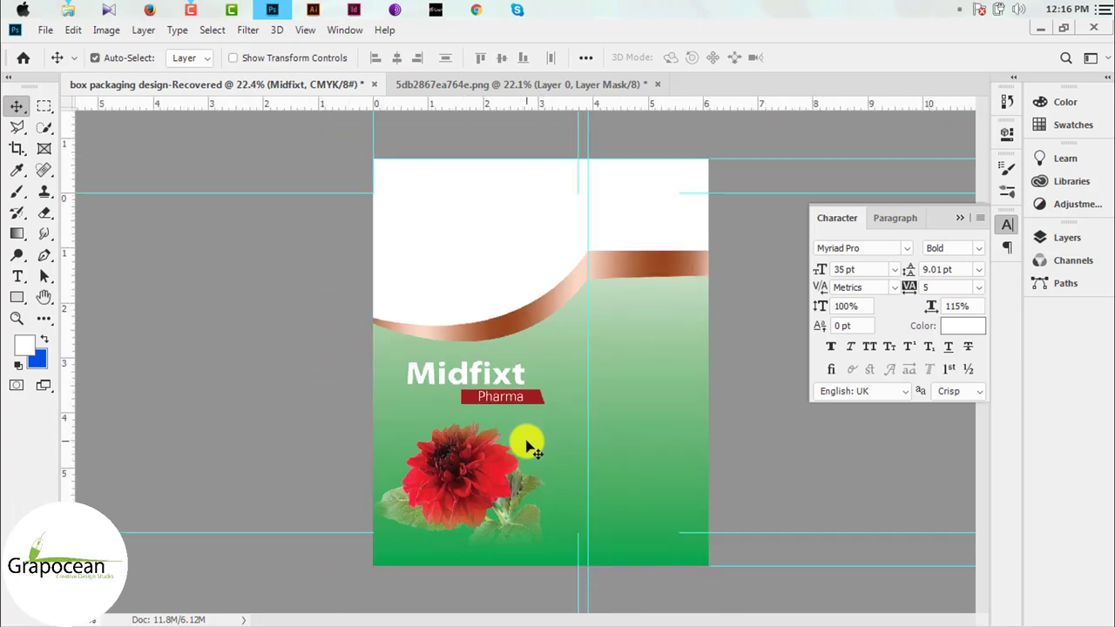
scroll(529, 445, "down", 1)
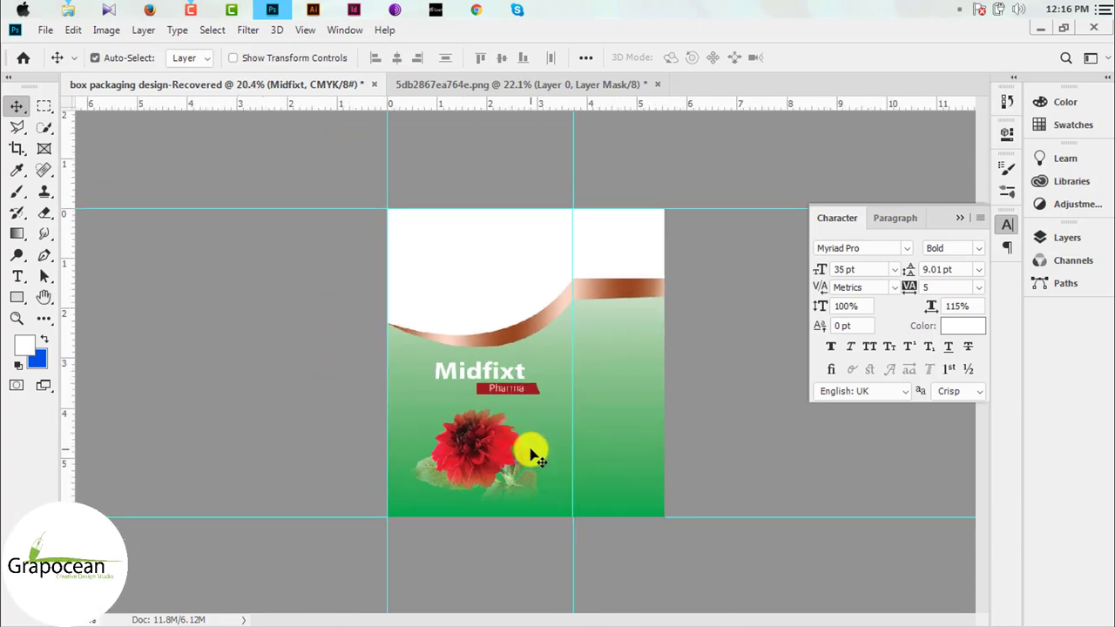
scroll(491, 463, "up", 1)
scroll(463, 423, "up", 1)
scroll(585, 394, "up", 1)
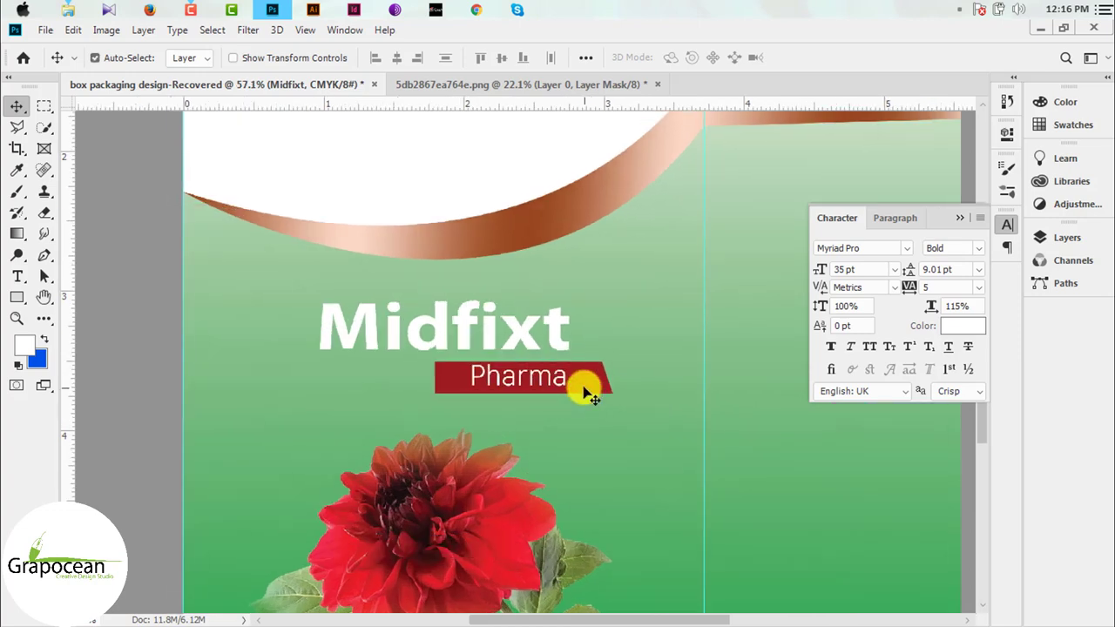
- Toggle the flower layer's mask off and back on in the Layers panel
left_click(1065, 237)
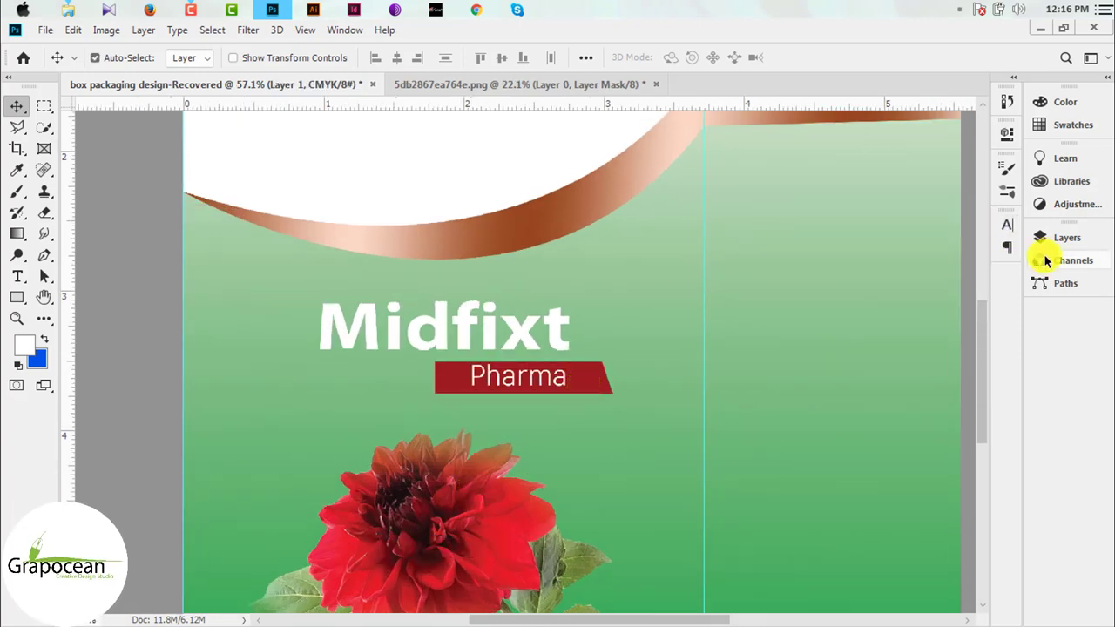
scroll(901, 389, "down", 2)
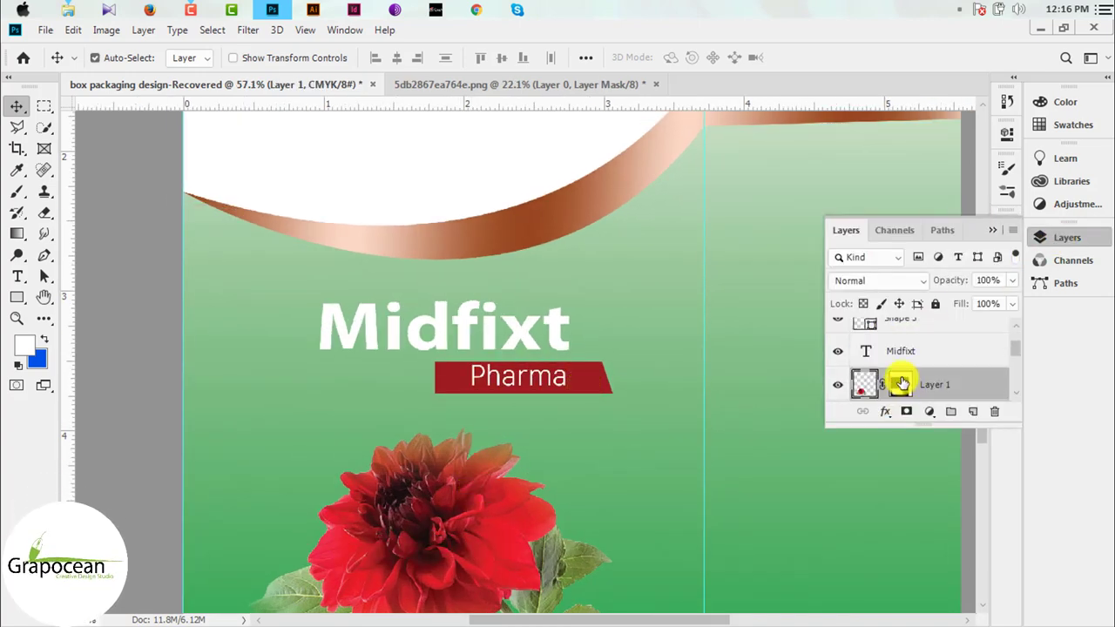
left_click(901, 384)
left_click(837, 386)
left_click(836, 386)
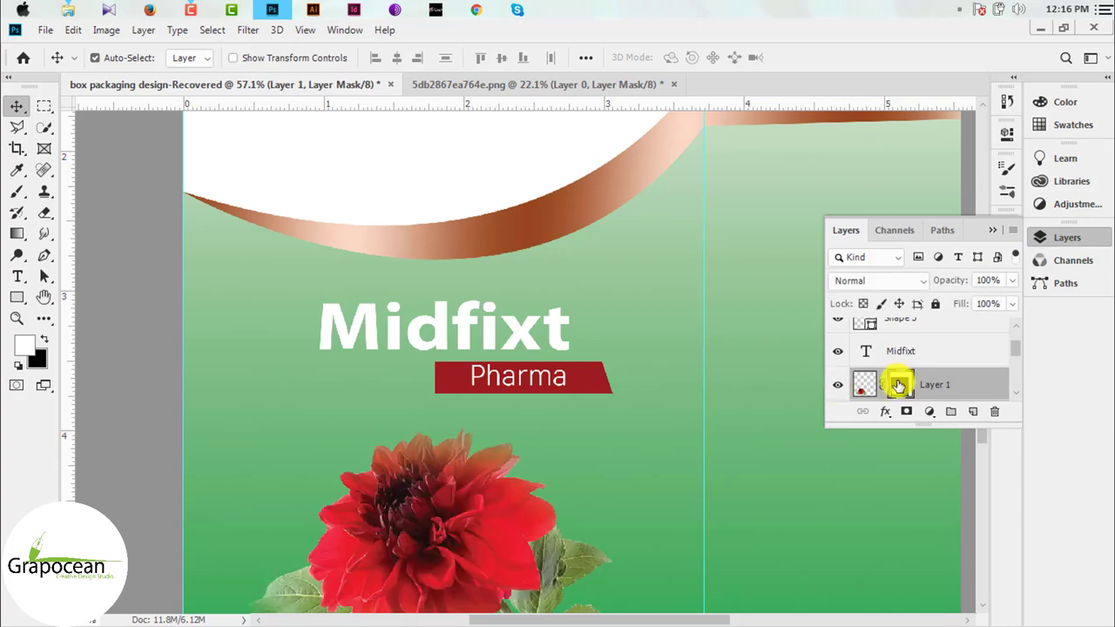
left_click(899, 384, "shift")
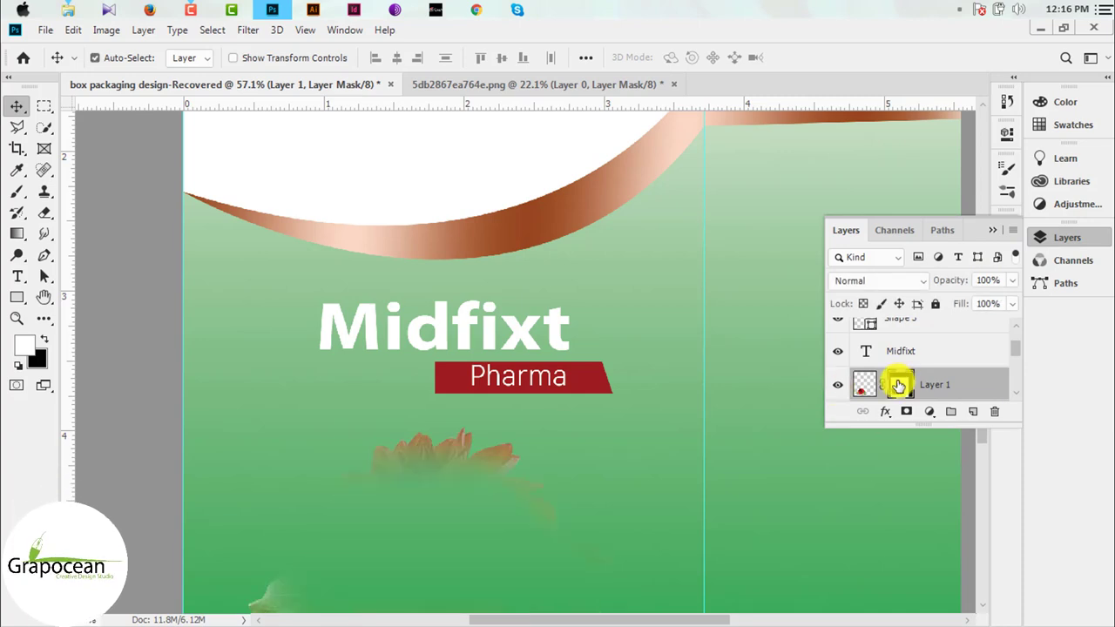
- Erase part of the flower's mask with an enlarged soft round brush, then undo it
left_click_drag(43, 212, 96, 211)
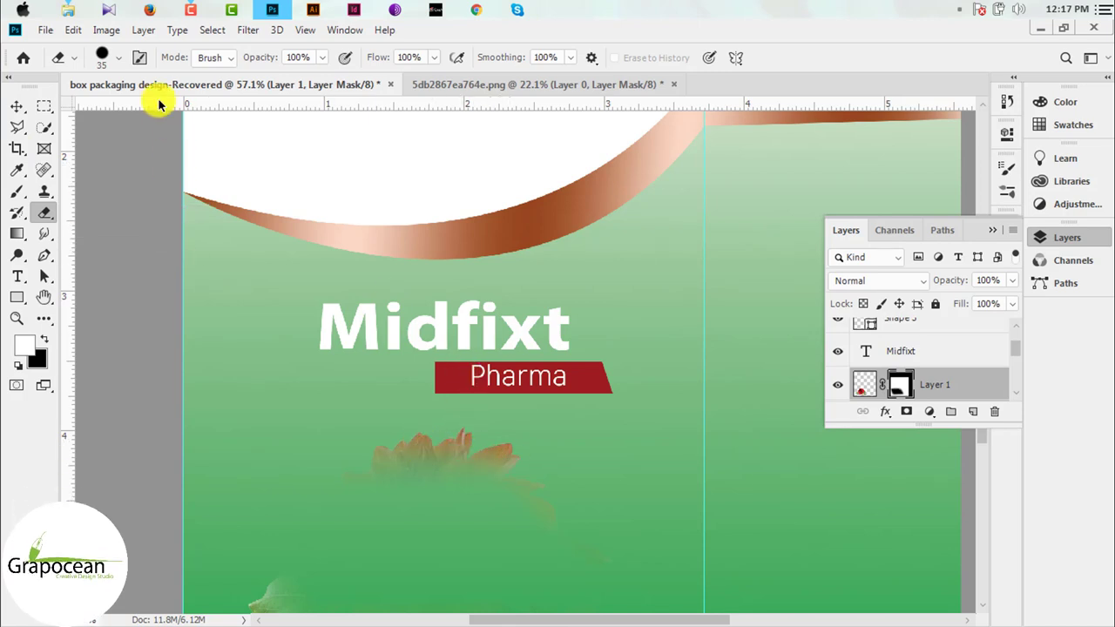
left_click(114, 63)
left_click(61, 184)
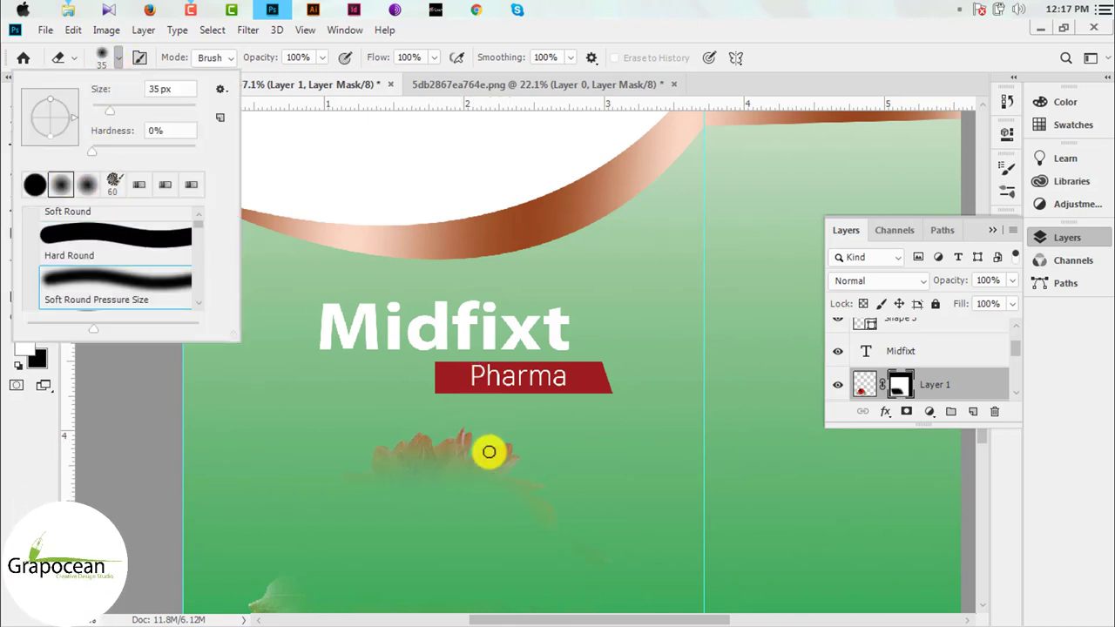
key("bracketright")
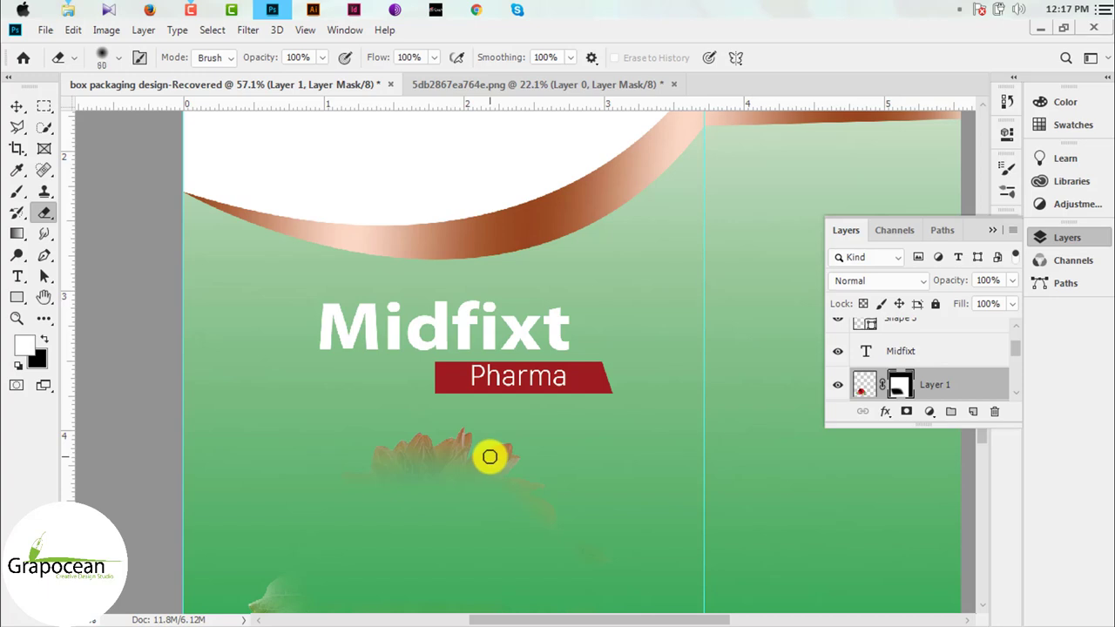
key("bracketright")
key("bracketright")
mouse_move(533, 435)
left_mouse_down()
mouse_move(378, 425)
mouse_move(461, 428)
mouse_move(555, 470)
mouse_move(619, 521)
left_mouse_up()
scroll(619, 522, "down", 2)
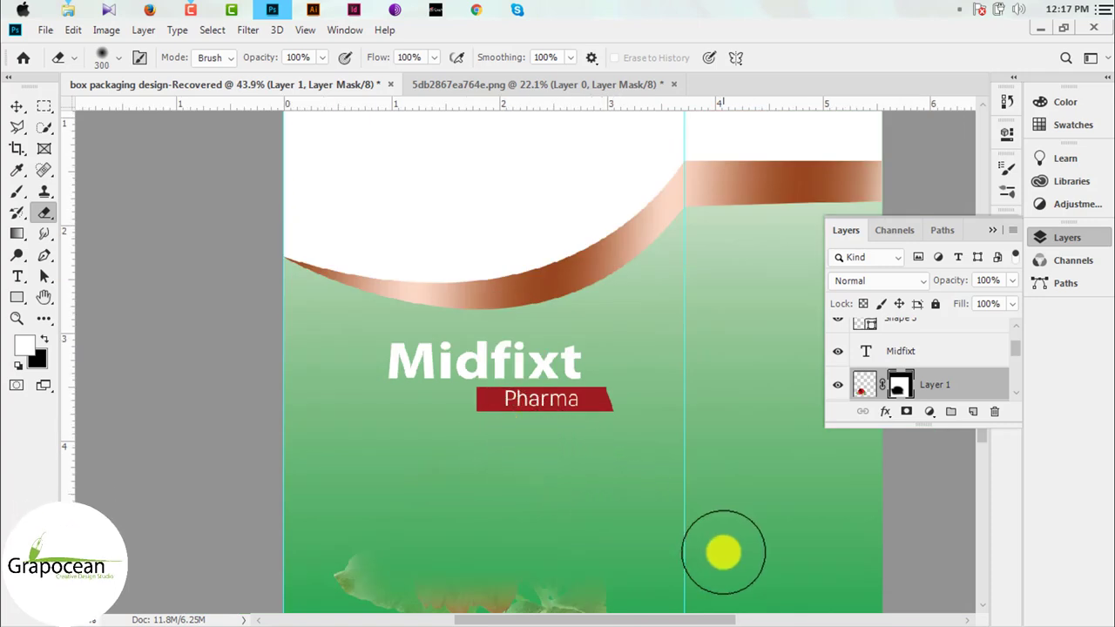
key("ctrl+z")
scroll(402, 404, "down", 2)
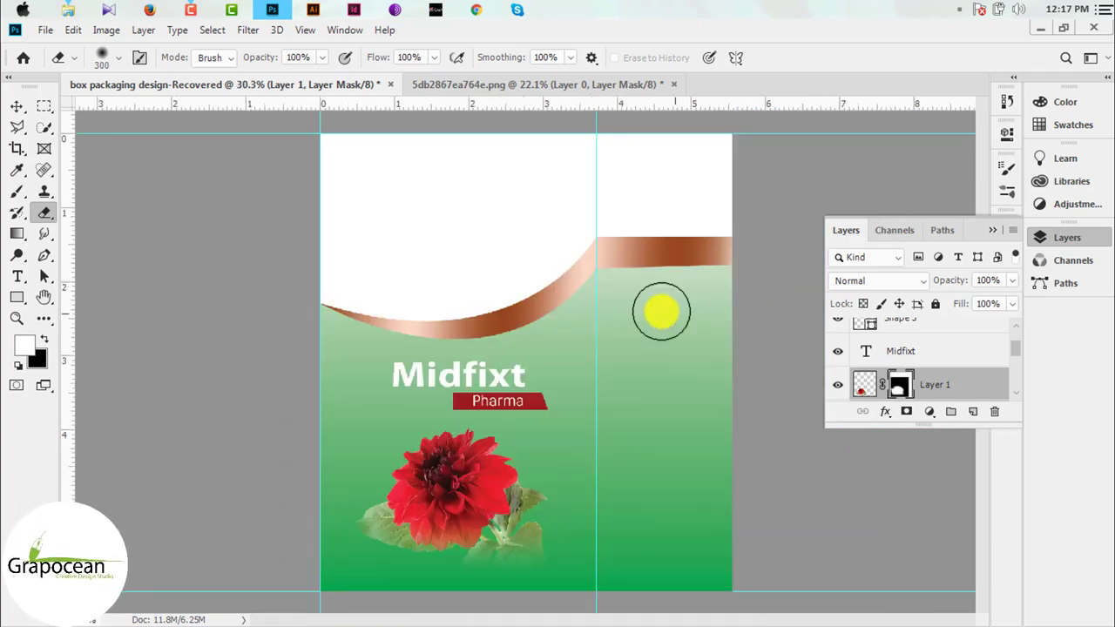
- Move the dahlia about 0.19 in higher, just beneath the Pharma banner
left_click(16, 106)
scroll(465, 511, "up", 2)
scroll(445, 430, "up", 1)
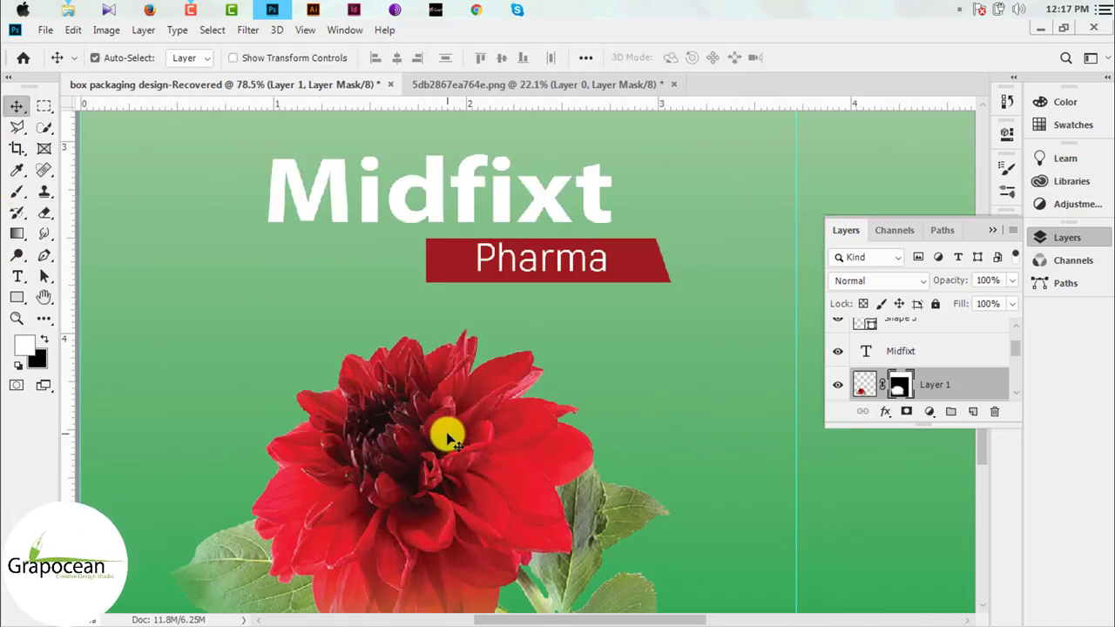
scroll(485, 431, "up", 2)
scroll(485, 431, "down", 2)
scroll(485, 428, "down", 3)
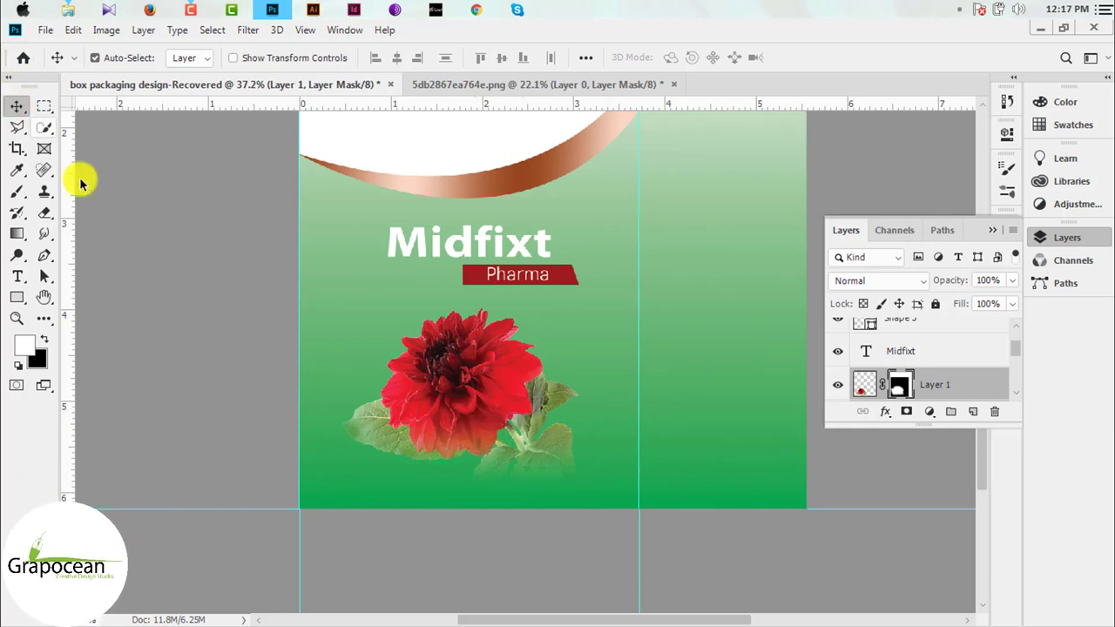
left_click_drag(482, 404, 485, 382)
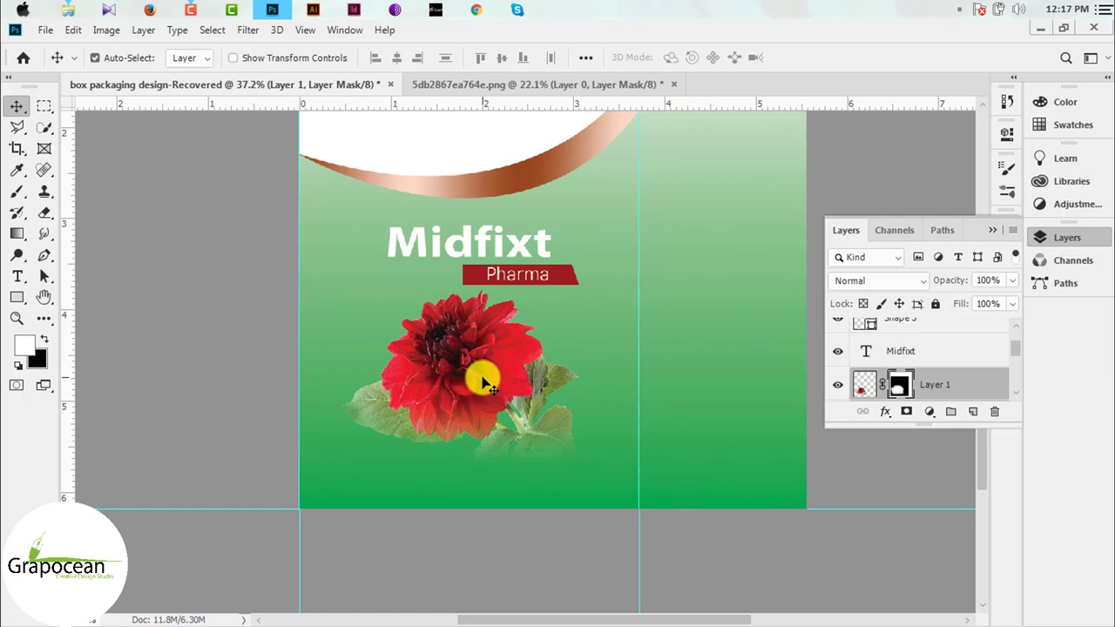
- Draw a long thin green-filled rectangle near the panel's bottom and shift it slightly lower
right_click(16, 297)
left_click(96, 291)
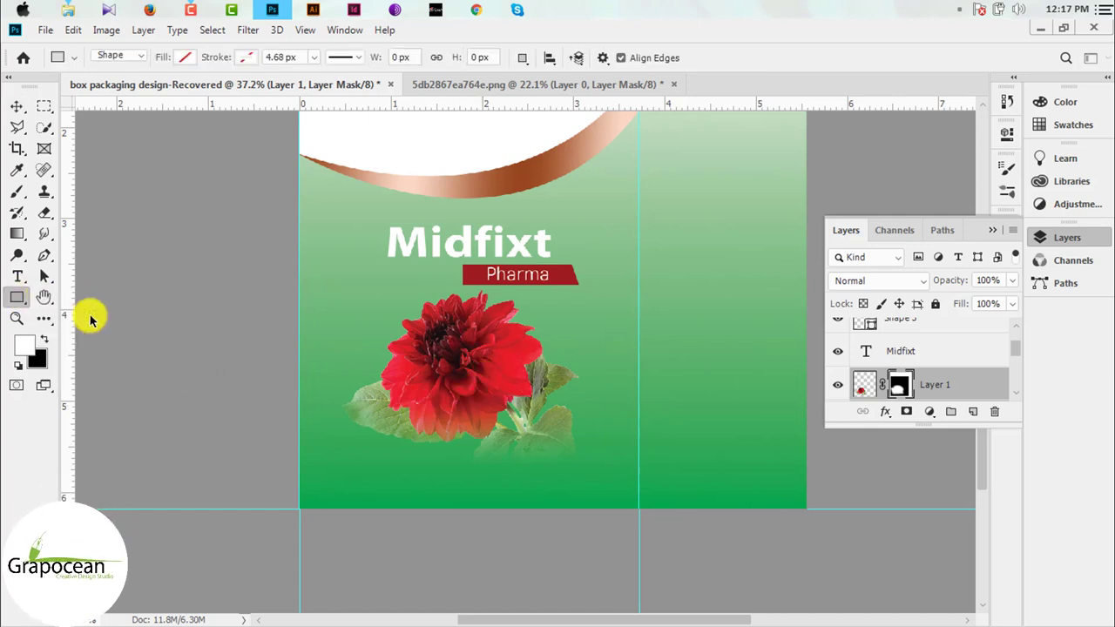
left_click_drag(308, 468, 556, 479)
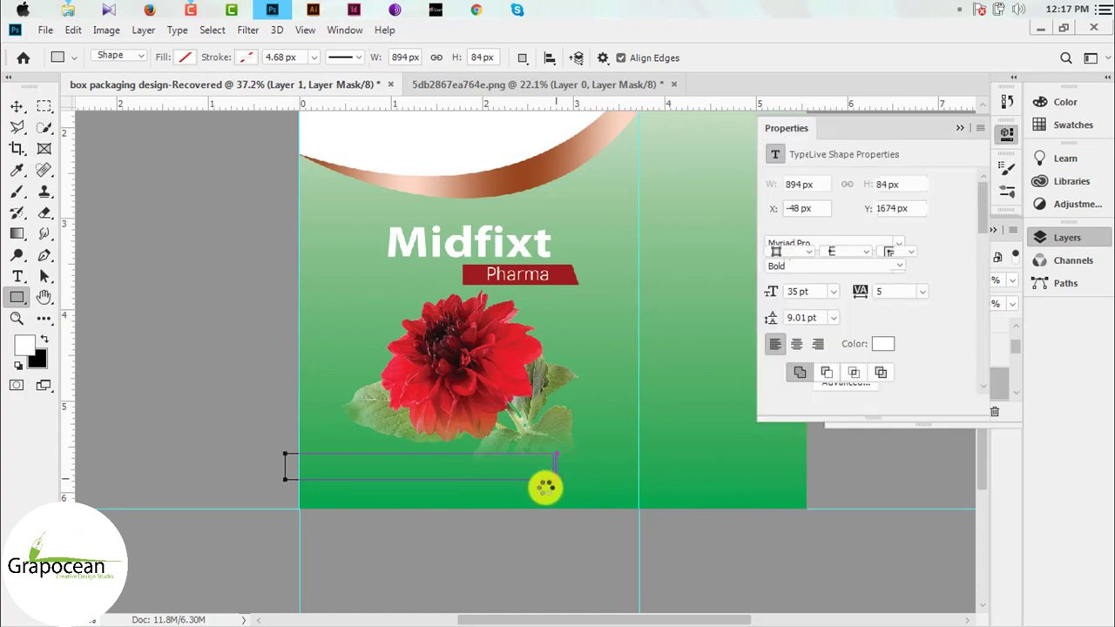
left_click(186, 58)
left_click(149, 136)
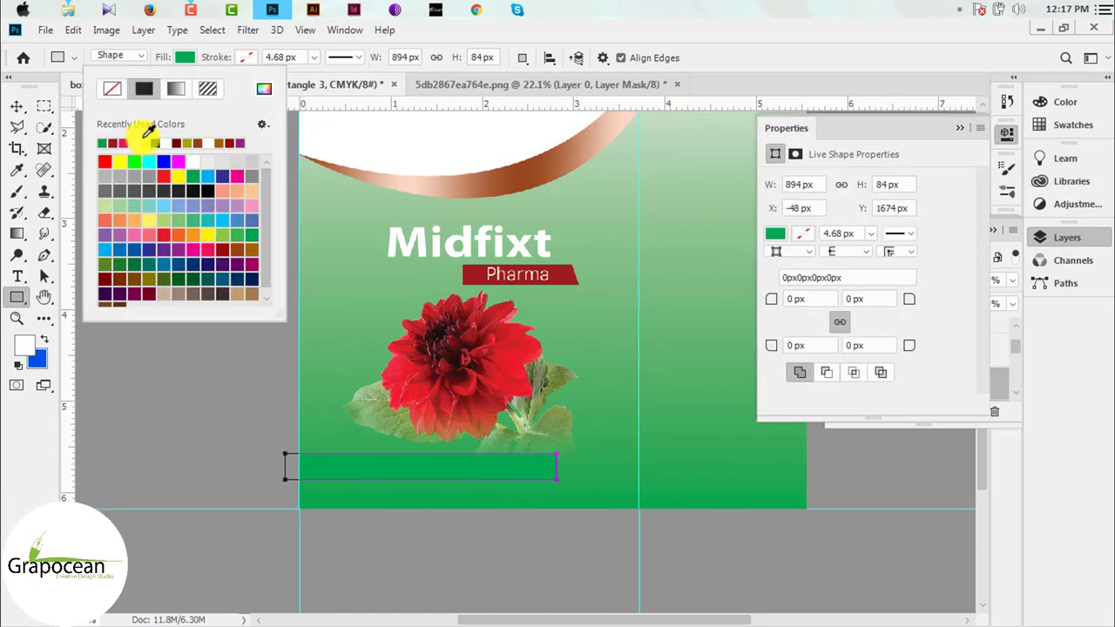
left_click(250, 43)
left_click(247, 57)
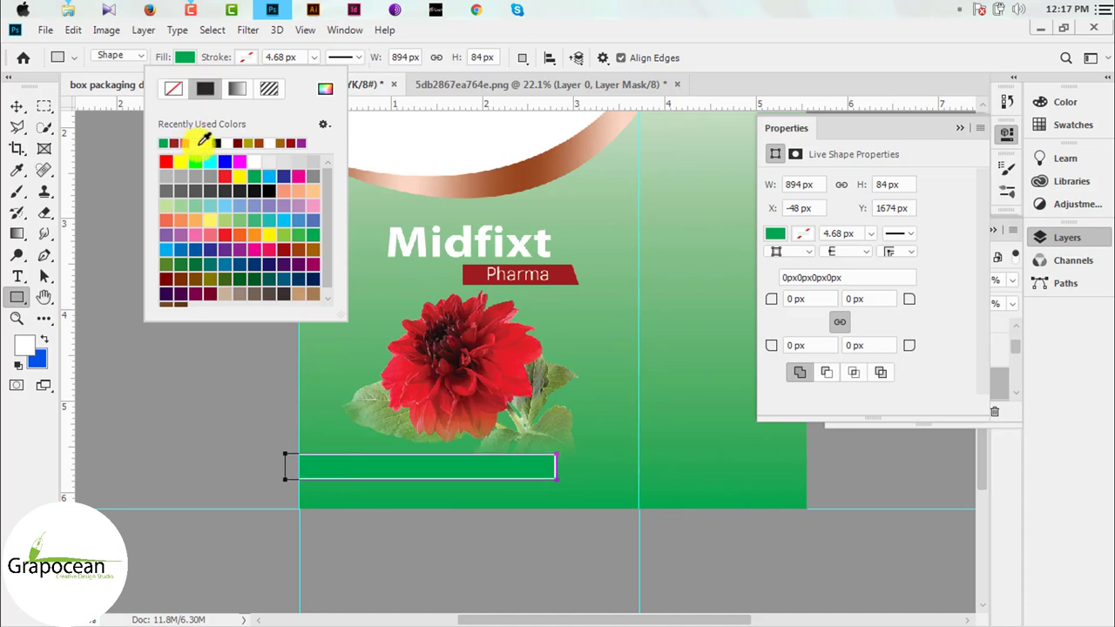
left_click(16, 106)
left_click_drag(479, 470, 479, 479)
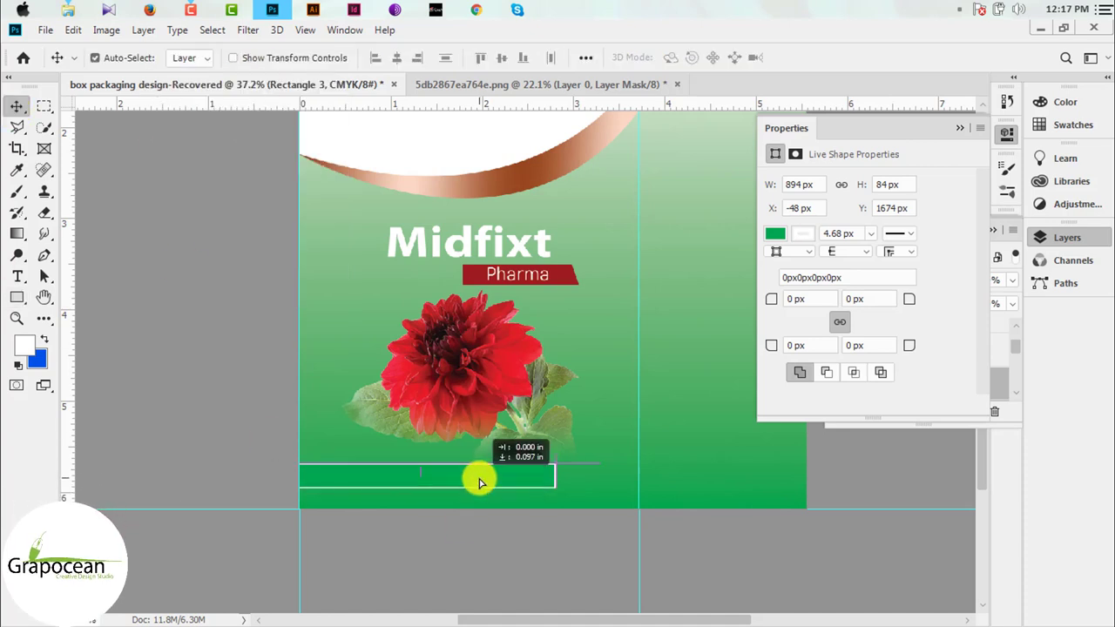
- Add a layer mask to the rectangle and fade it out toward the right with a gradient
left_click(961, 129)
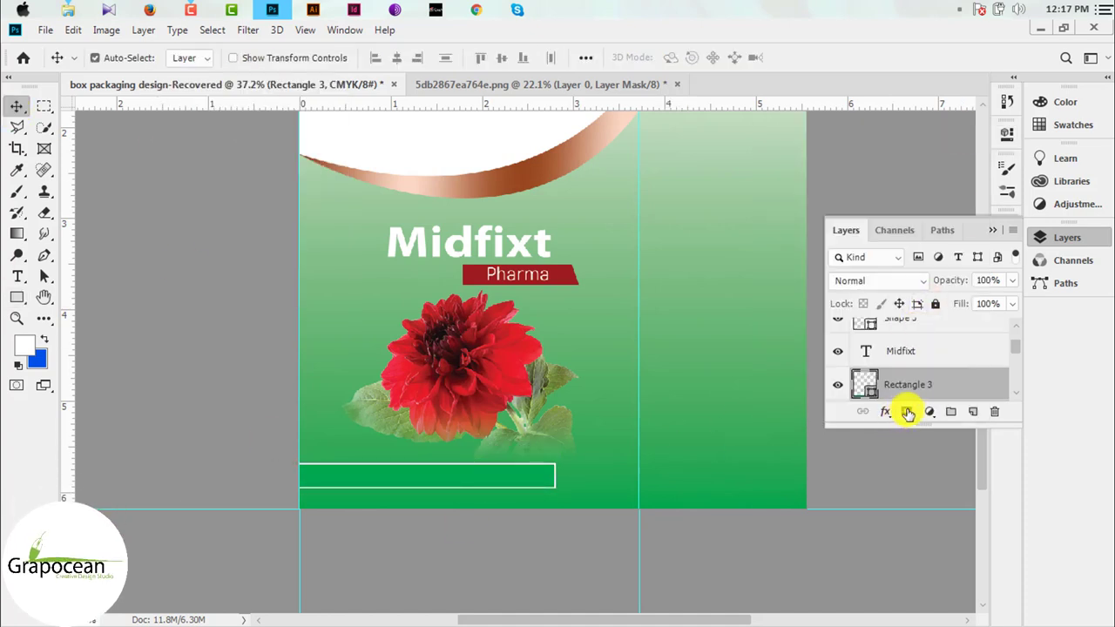
left_click(906, 412)
left_click(16, 235)
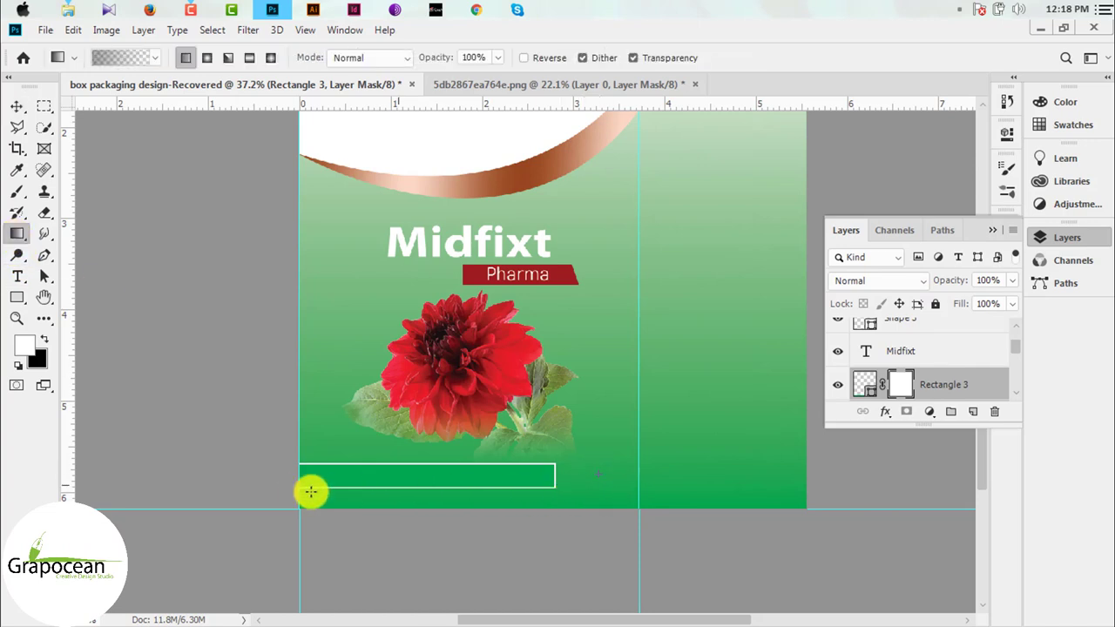
left_click_drag(311, 491, 622, 470)
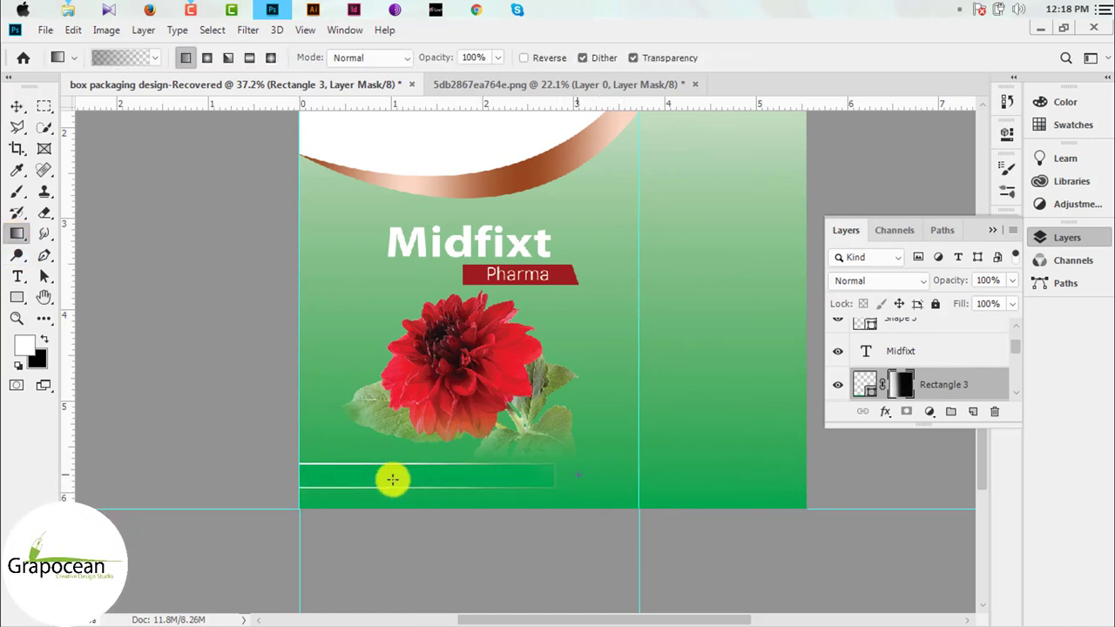
left_click_drag(327, 482, 326, 483)
scroll(541, 587, "down", 2)
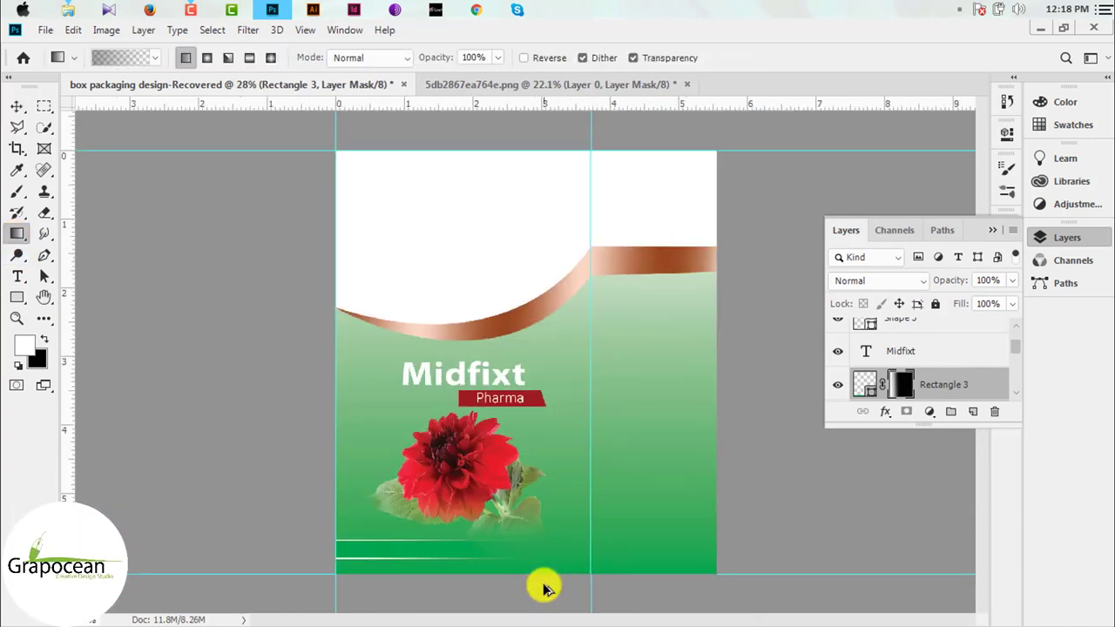
- Change the bar's fill colour to dark green 004321
double_click(861, 382)
left_click(722, 390)
left_click_drag(854, 416, 963, 456)
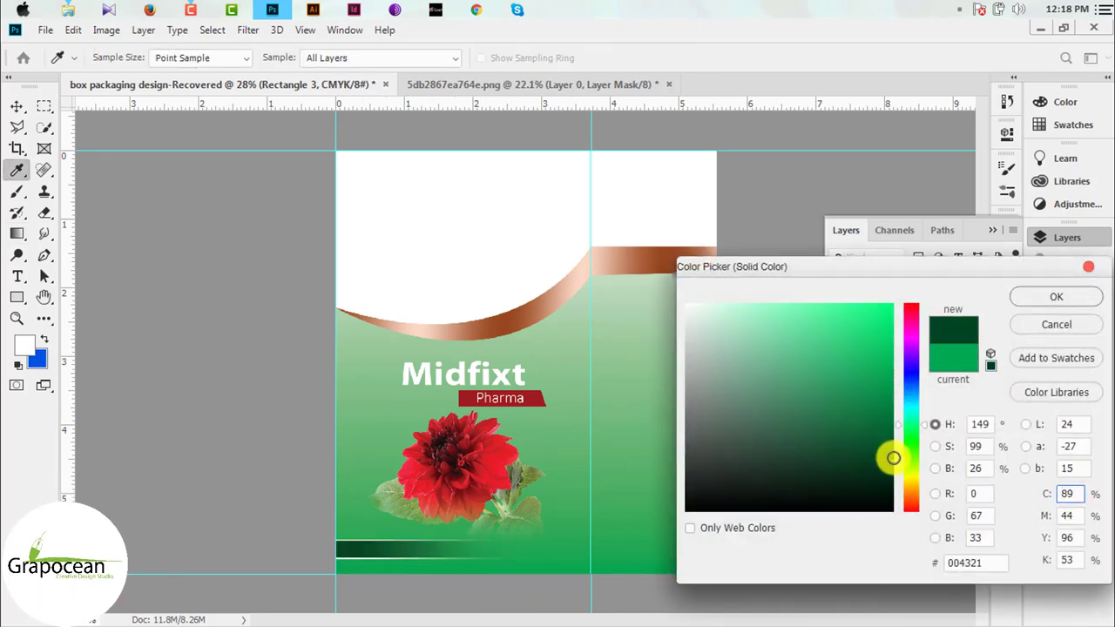
left_click(1051, 298)
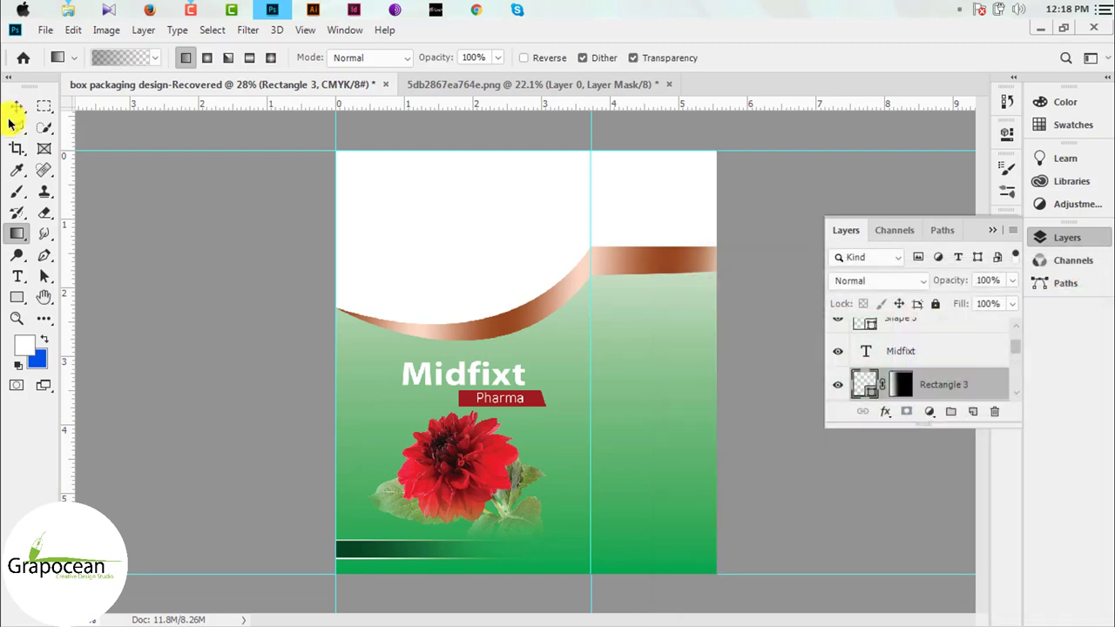
left_click(16, 106)
scroll(473, 550, "up", 2)
scroll(471, 484, "down", 1)
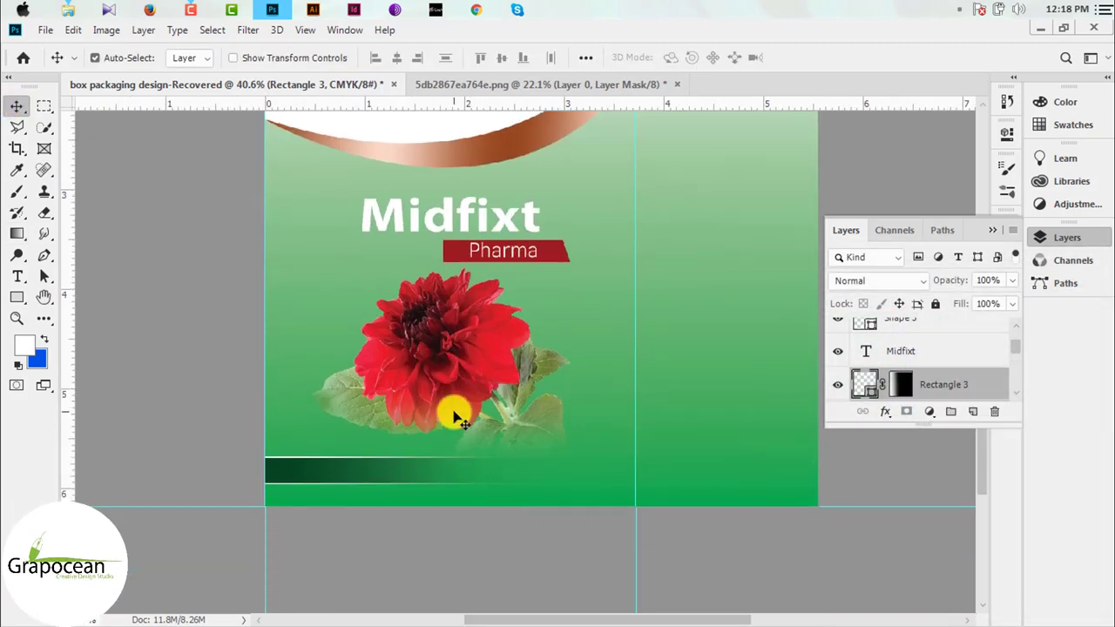
left_click(456, 413)
- Invert the flower layer's mask, hiding most of the dahlia
key("ctrl+i")
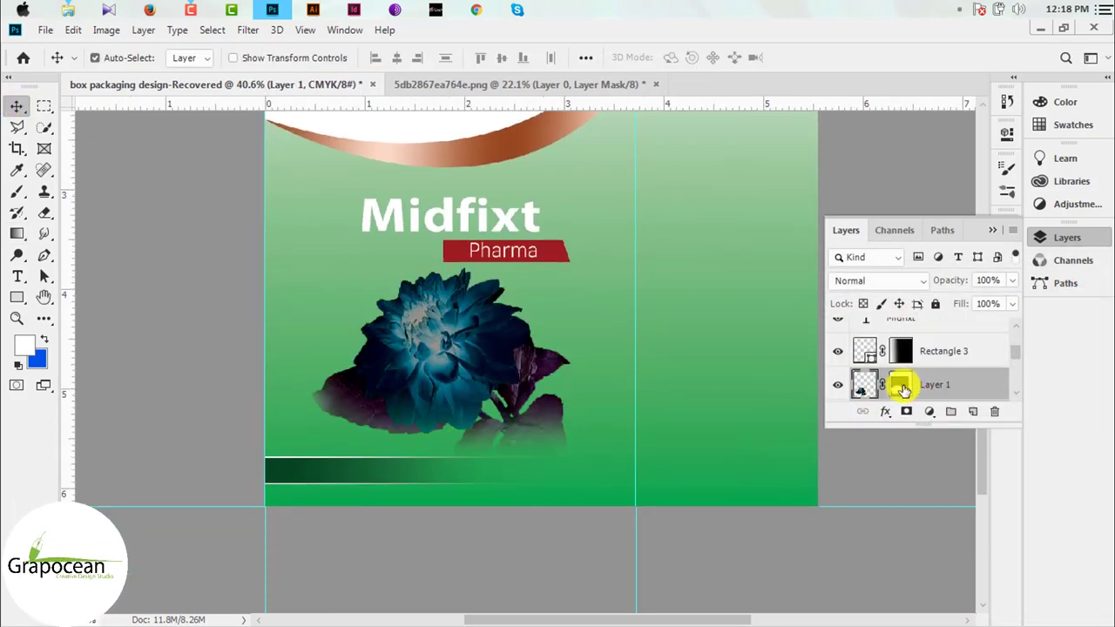
key("ctrl+z")
left_click(900, 385)
key("ctrl+i")
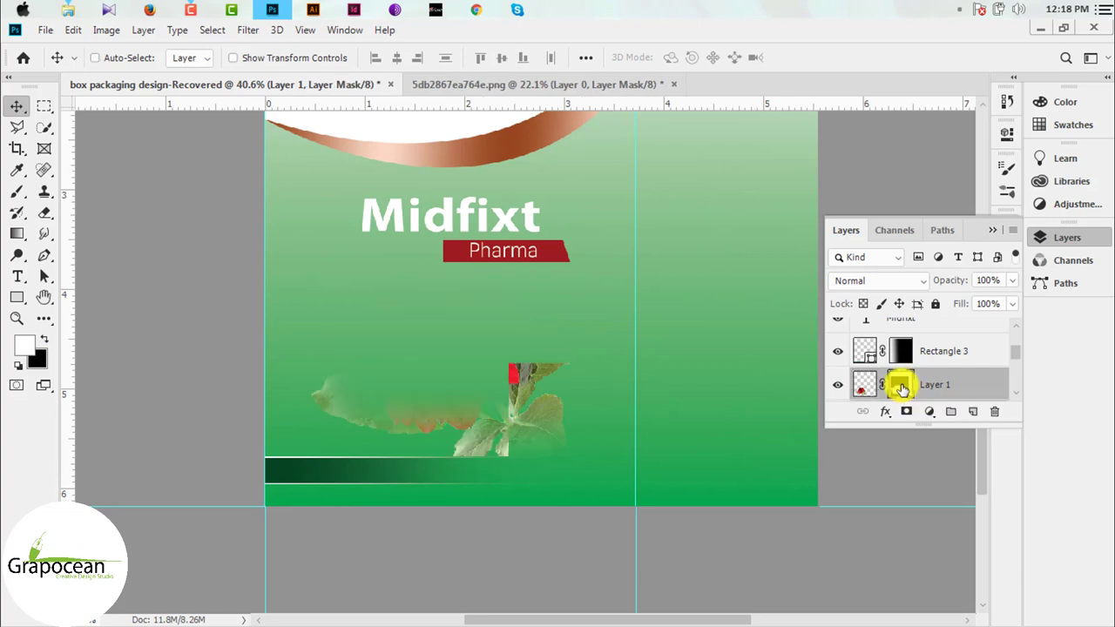
- Erase on the flower's mask so the lower leaves fade softly above the green strip
scroll(507, 429, "left", 3)
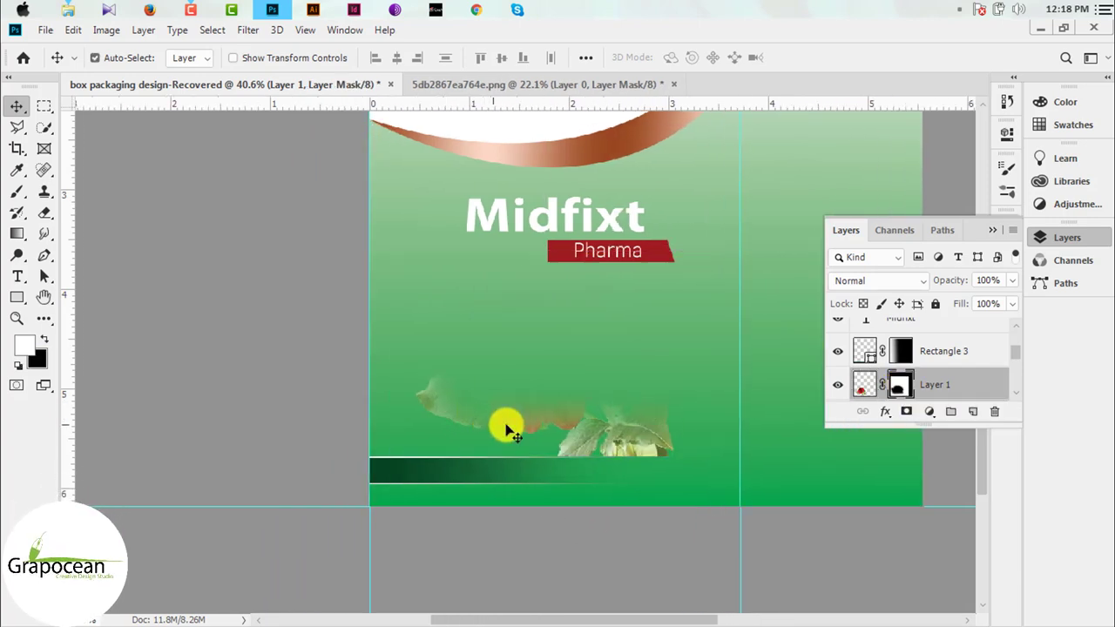
left_click(579, 422)
right_click(43, 213)
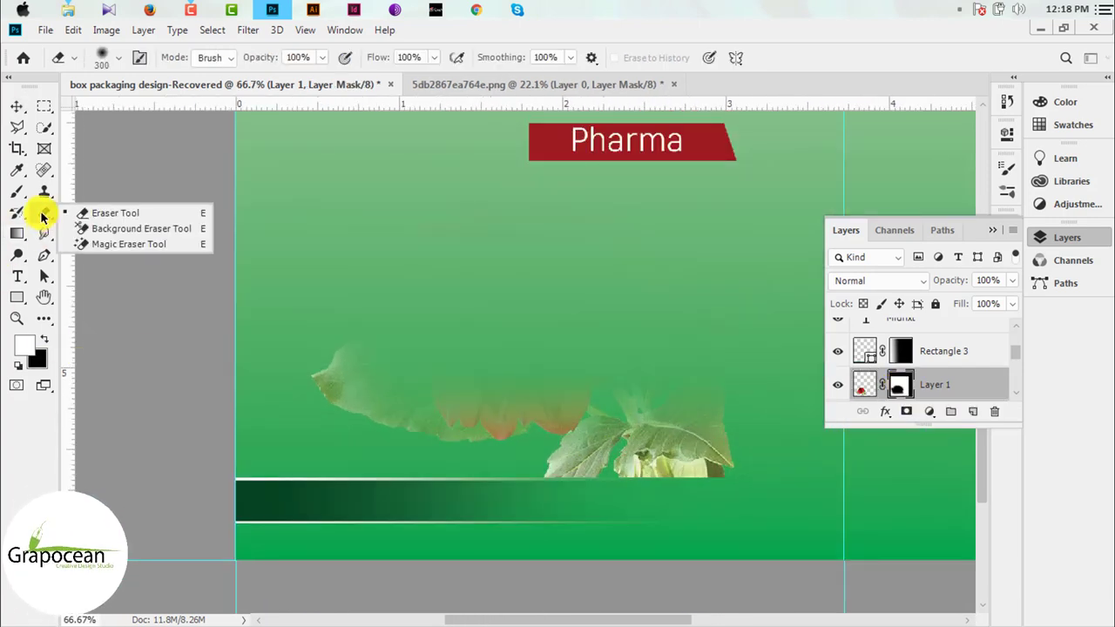
left_click(115, 213)
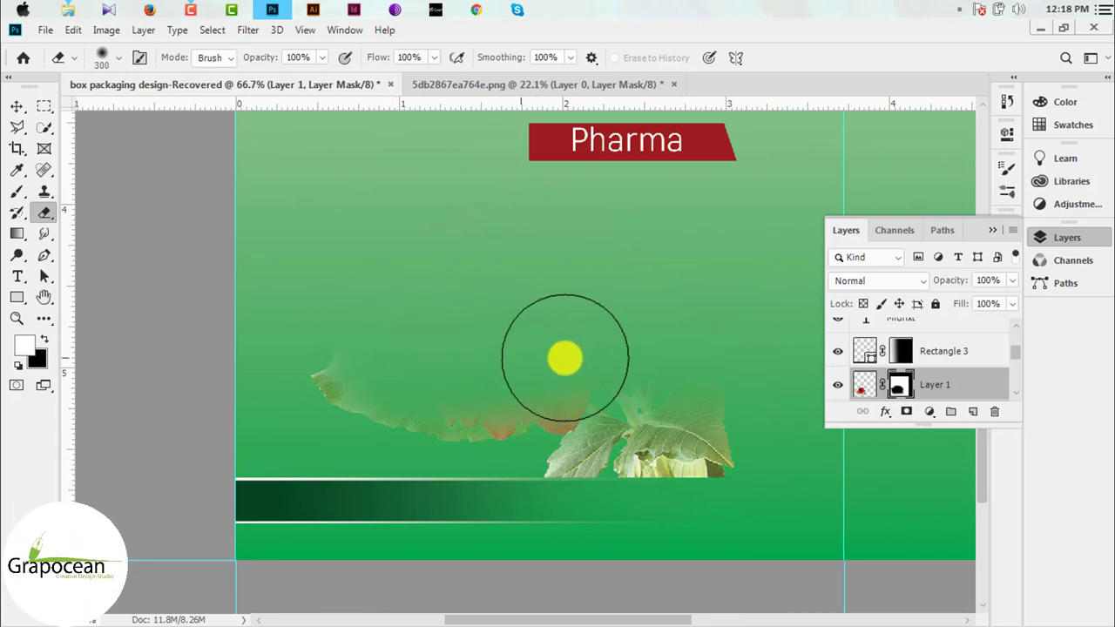
mouse_move(565, 357)
left_mouse_down()
mouse_move(648, 356)
mouse_move(642, 381)
mouse_move(685, 381)
mouse_move(383, 348)
left_mouse_up()
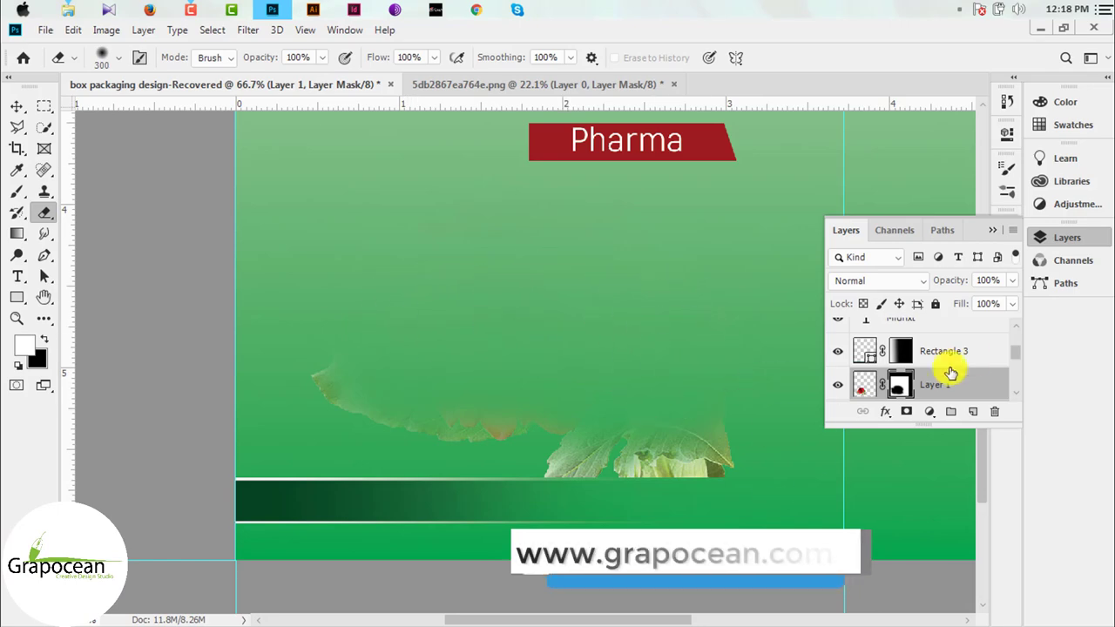
left_click(898, 385, "shift")
scroll(693, 345, "down", 2)
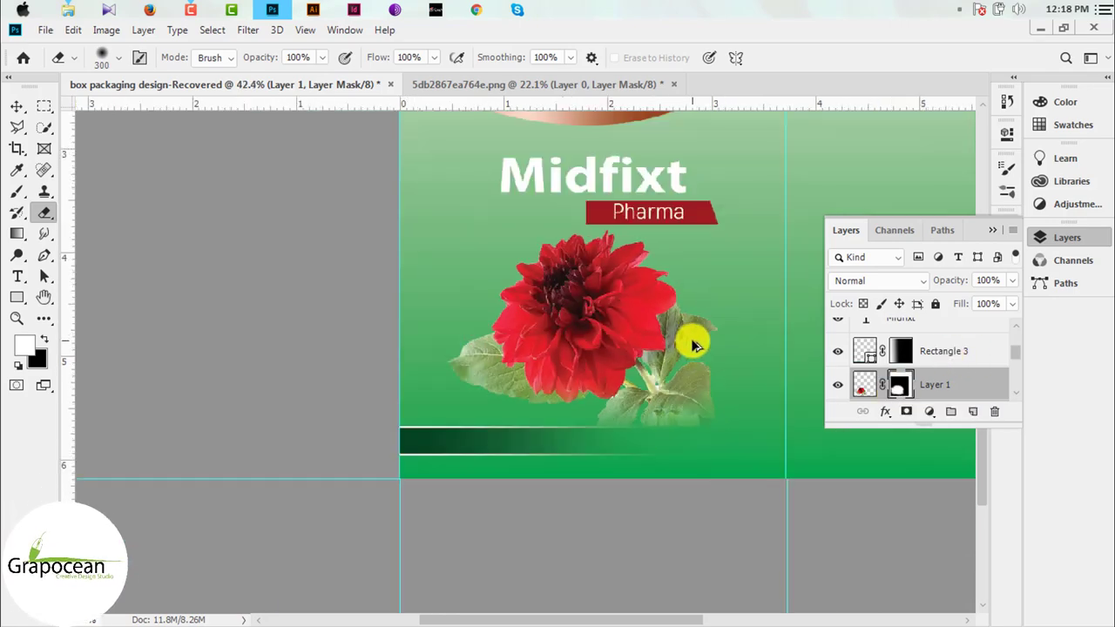
scroll(693, 345, "down", 1)
left_click(18, 108)
scroll(406, 442, "up", 1)
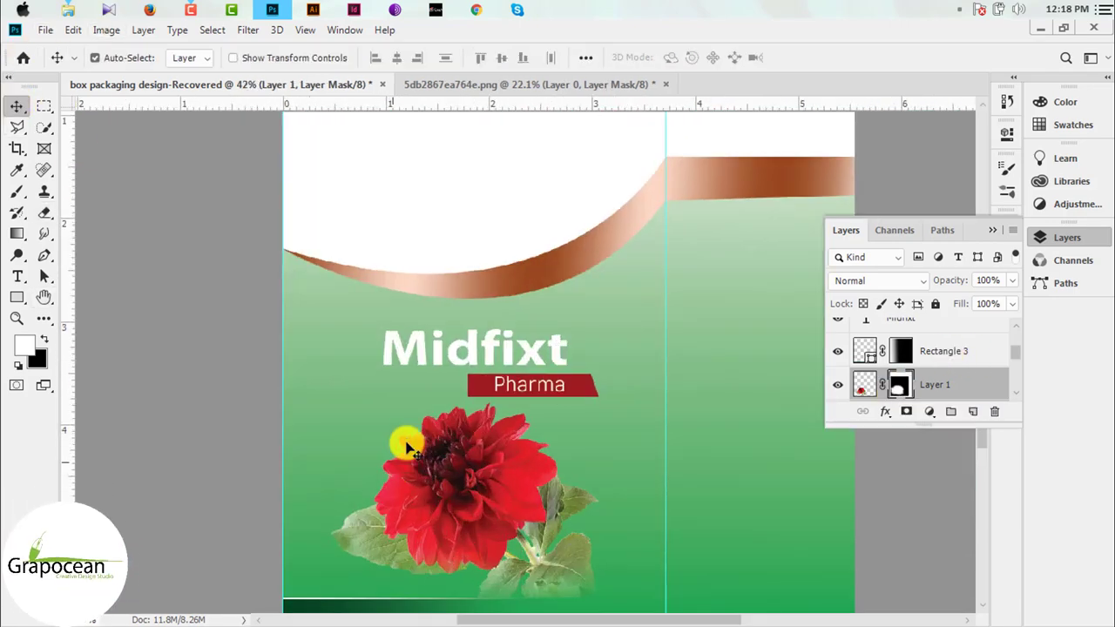
scroll(460, 386, "down", 2)
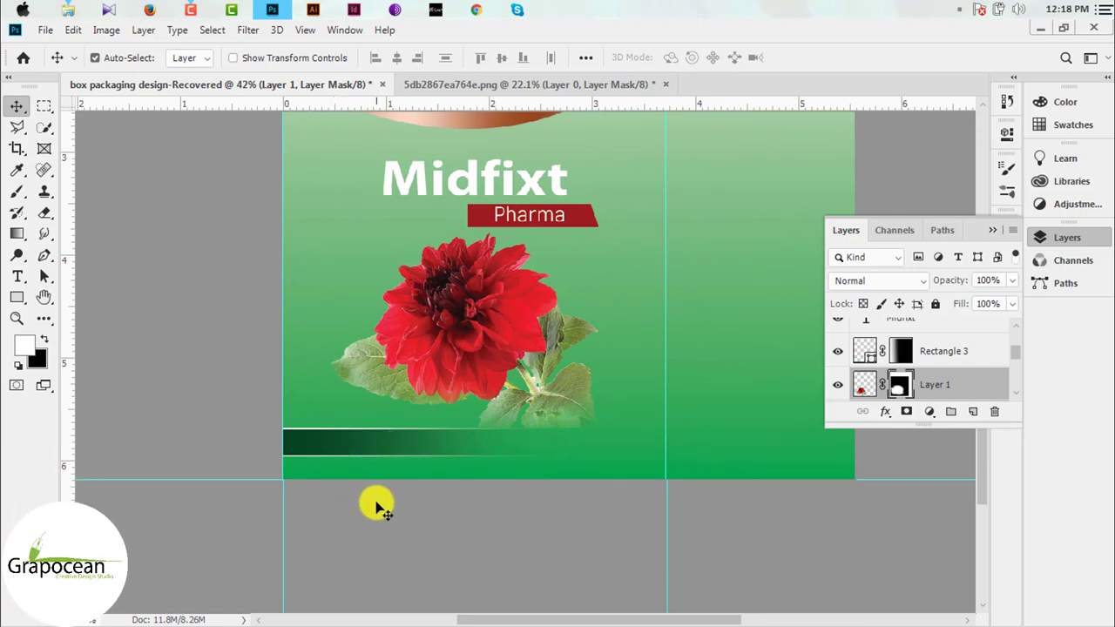
- Type '150mg' as a new white text block on the dark green bar
scroll(381, 499, "up", 1)
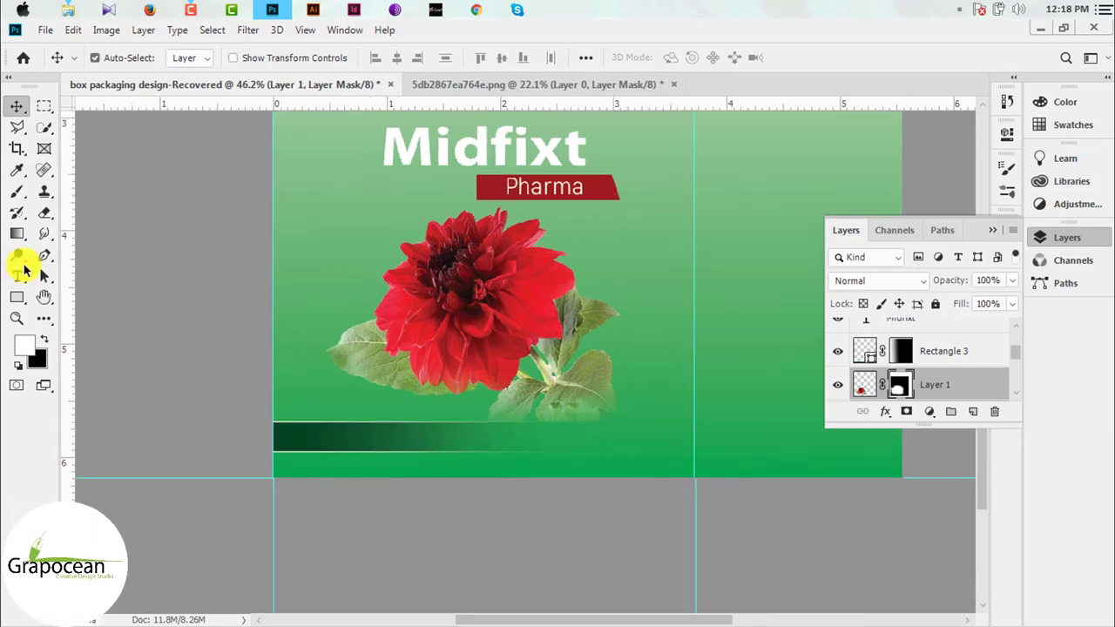
left_click(18, 278)
left_click(322, 445)
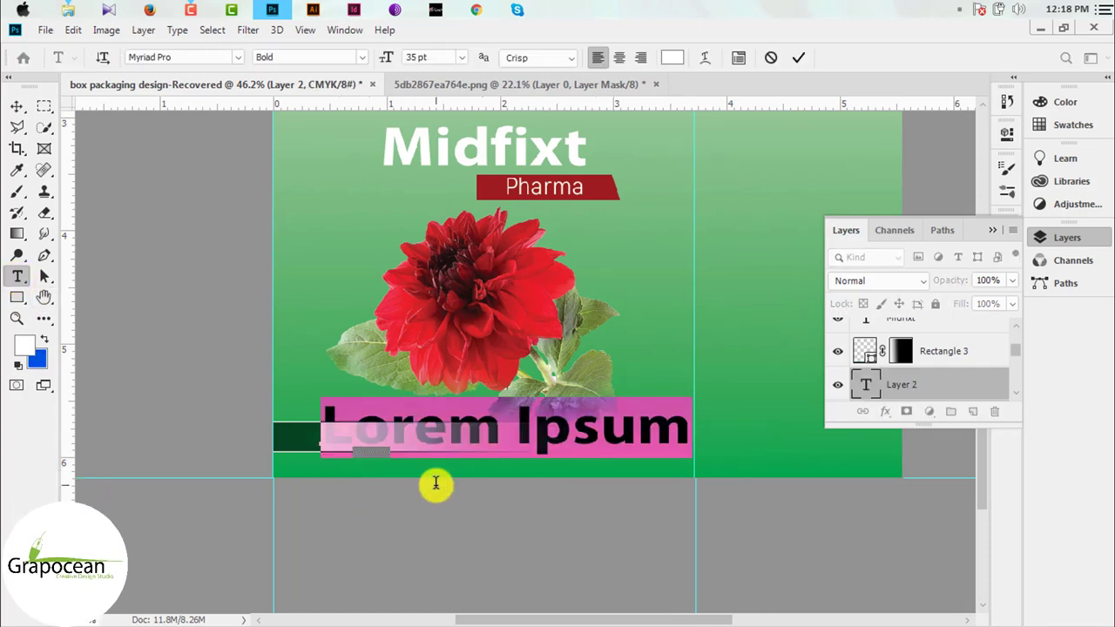
key("BackSpace")
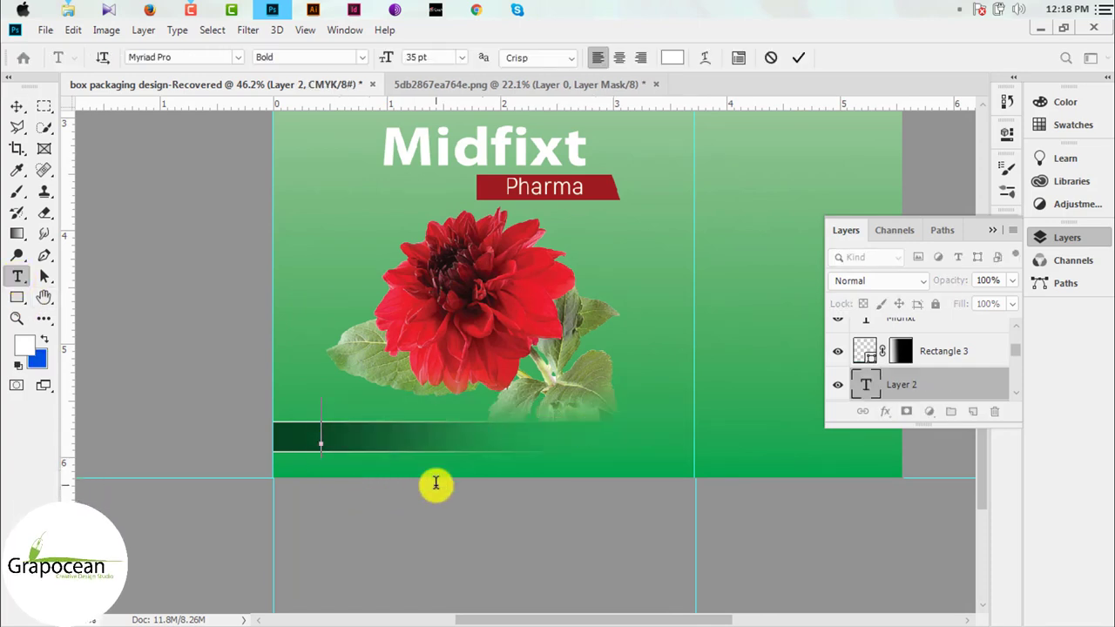
type("150mg")
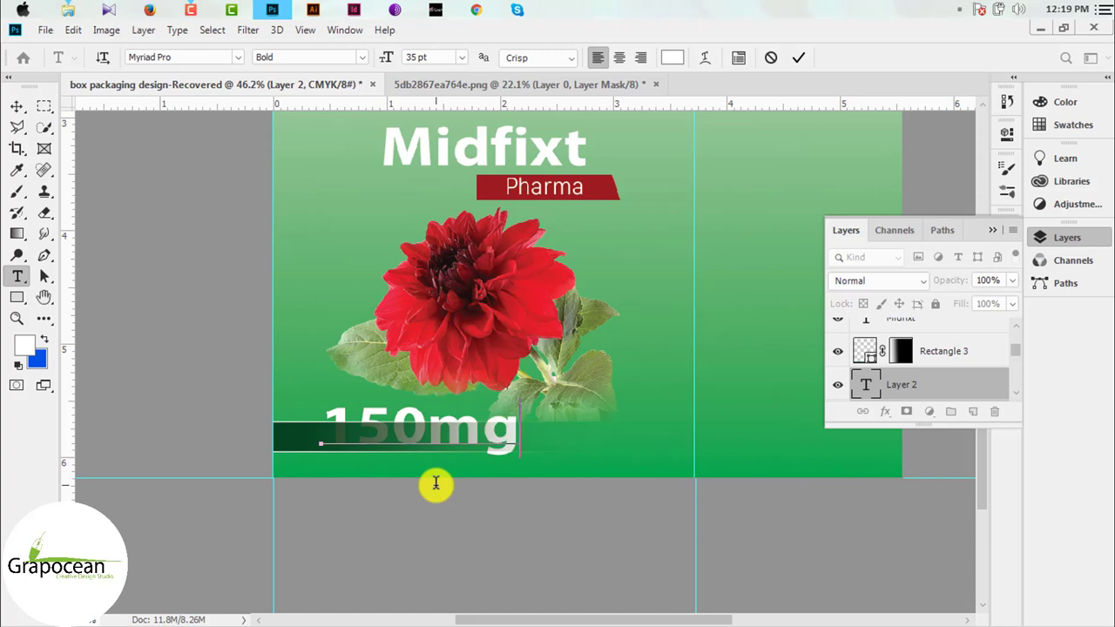
- Resize the 150 mg text to 10 pt and move it to the bar's left end
left_click(427, 433)
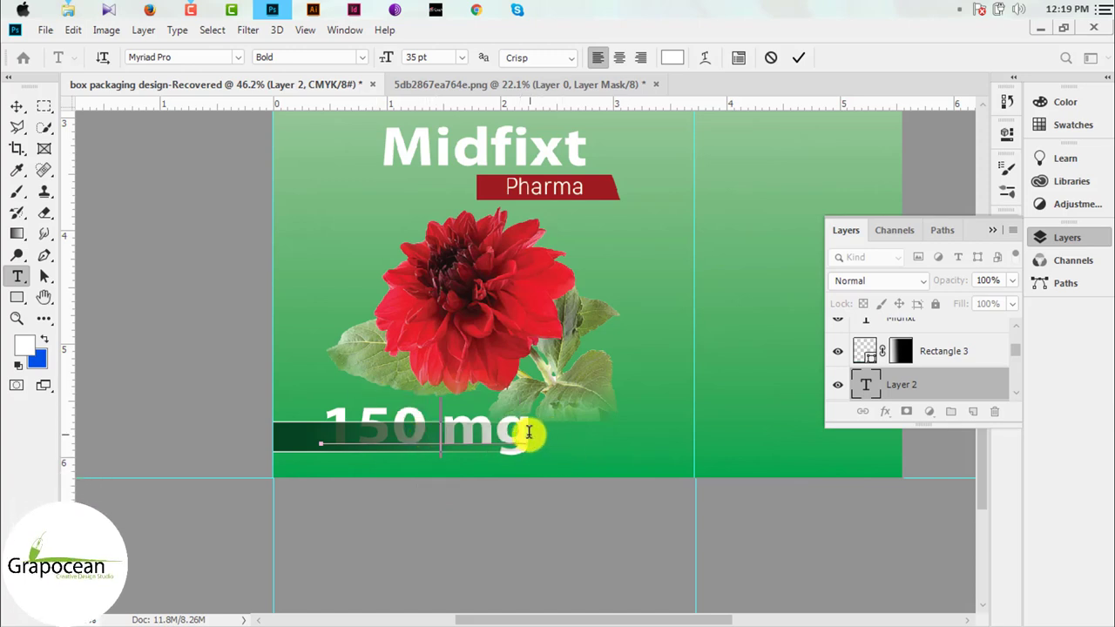
key("ctrl+a")
left_click(436, 56)
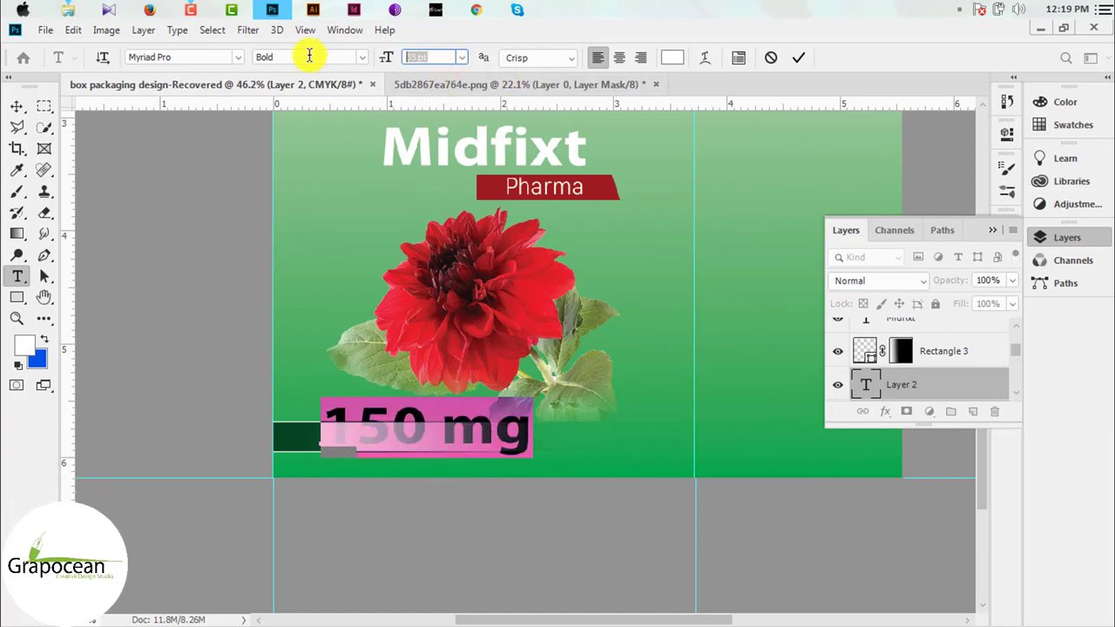
key("Return")
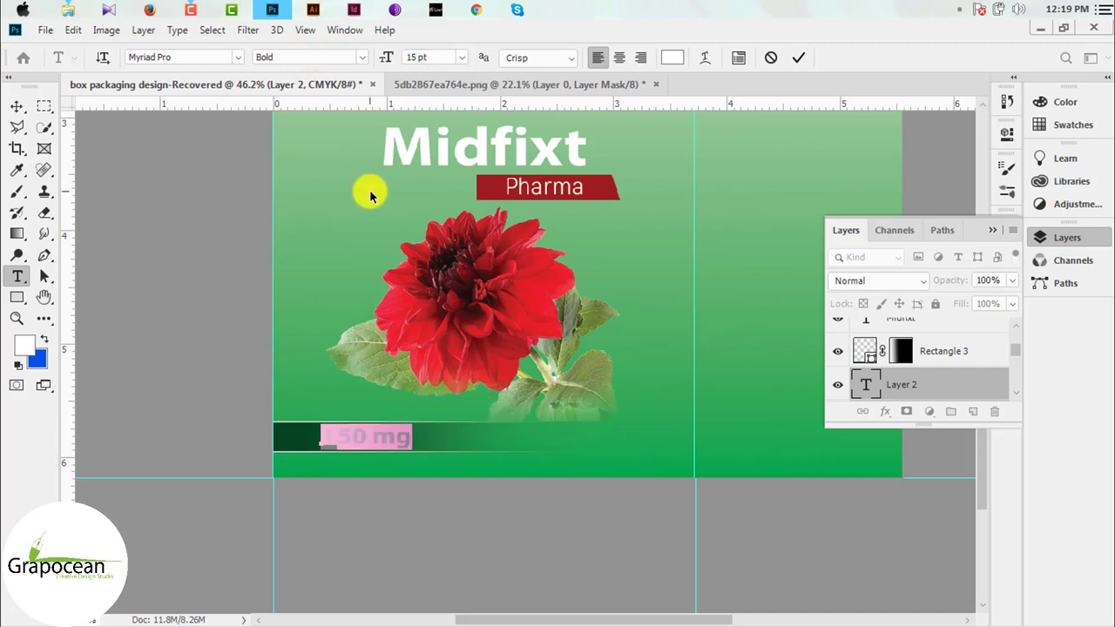
left_click(440, 57)
type("10")
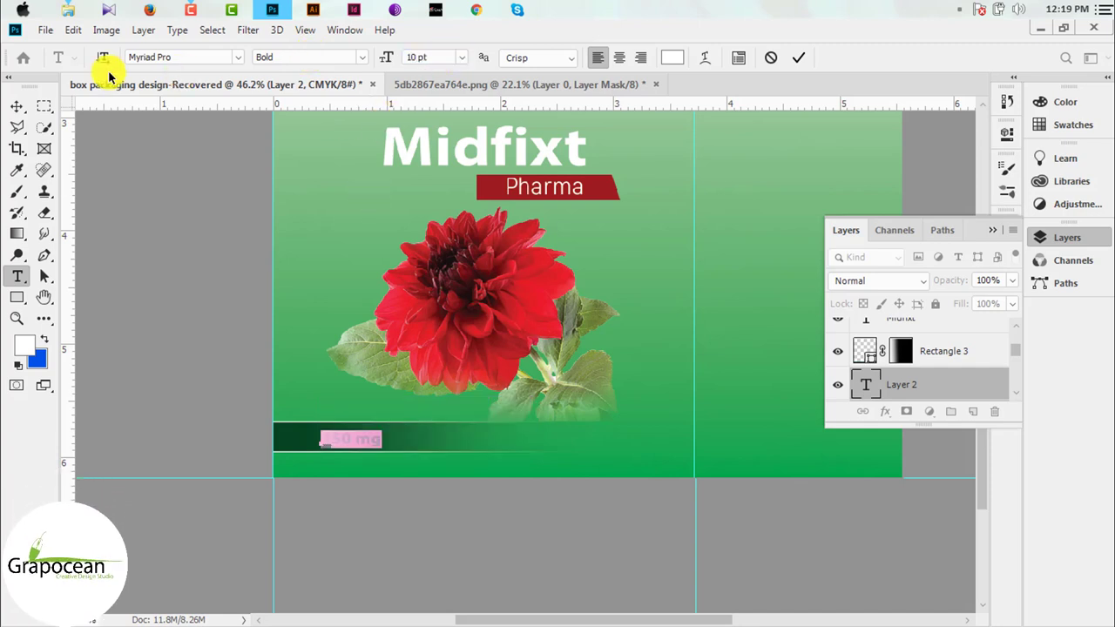
left_click(9, 106)
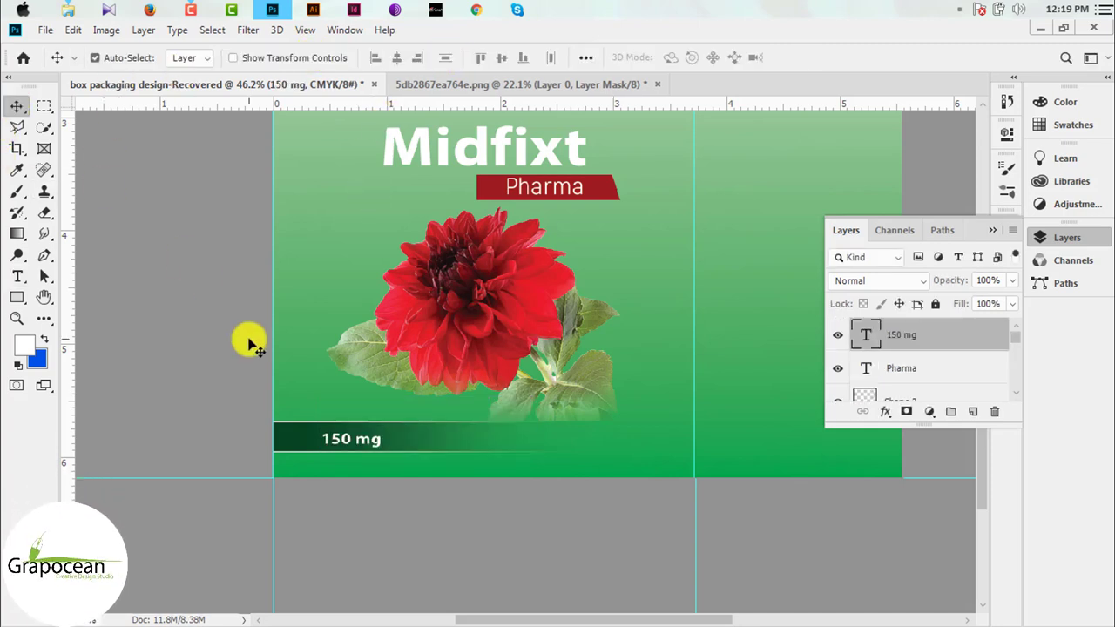
scroll(344, 468, "up", 1)
left_click_drag(366, 433, 340, 433)
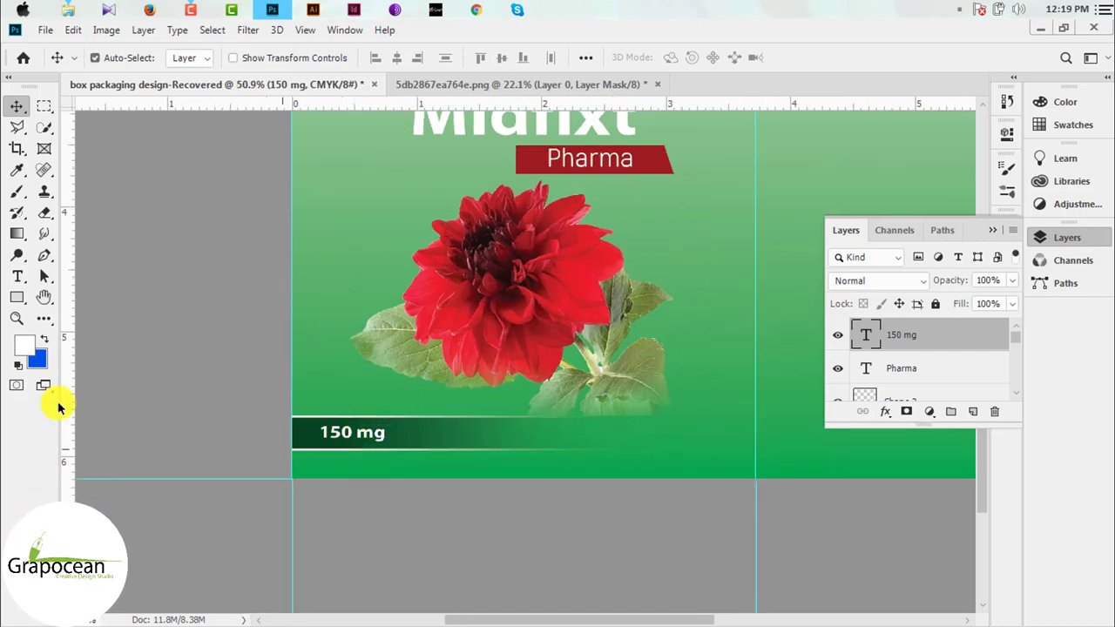
- Type 'midfixt tablates' as a second text block on the bar
left_click(18, 276)
left_click(475, 440)
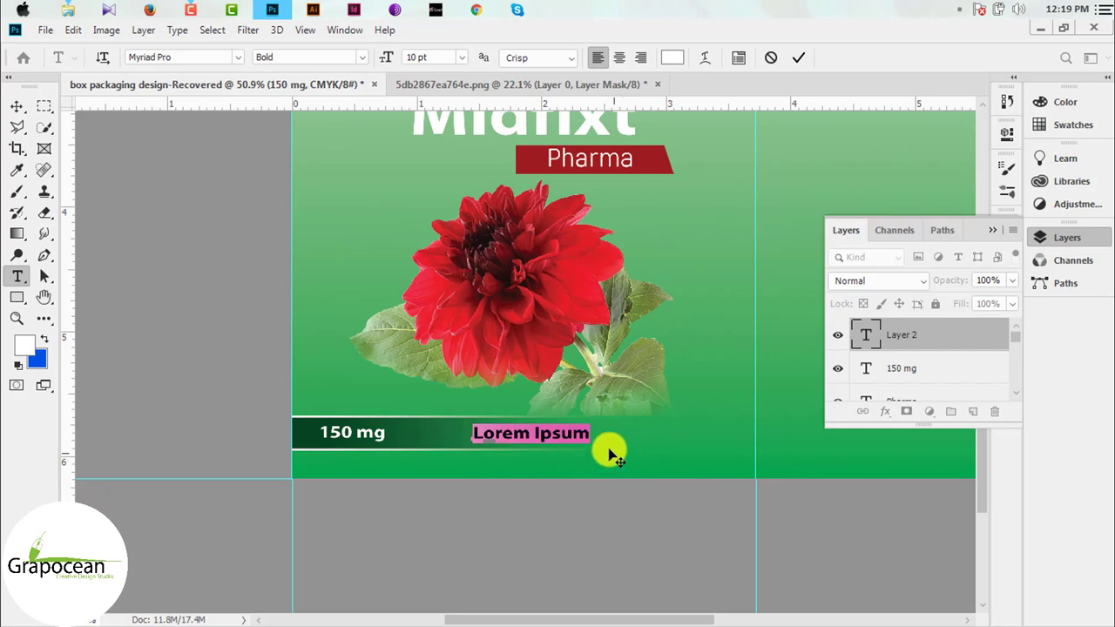
key("BackSpace")
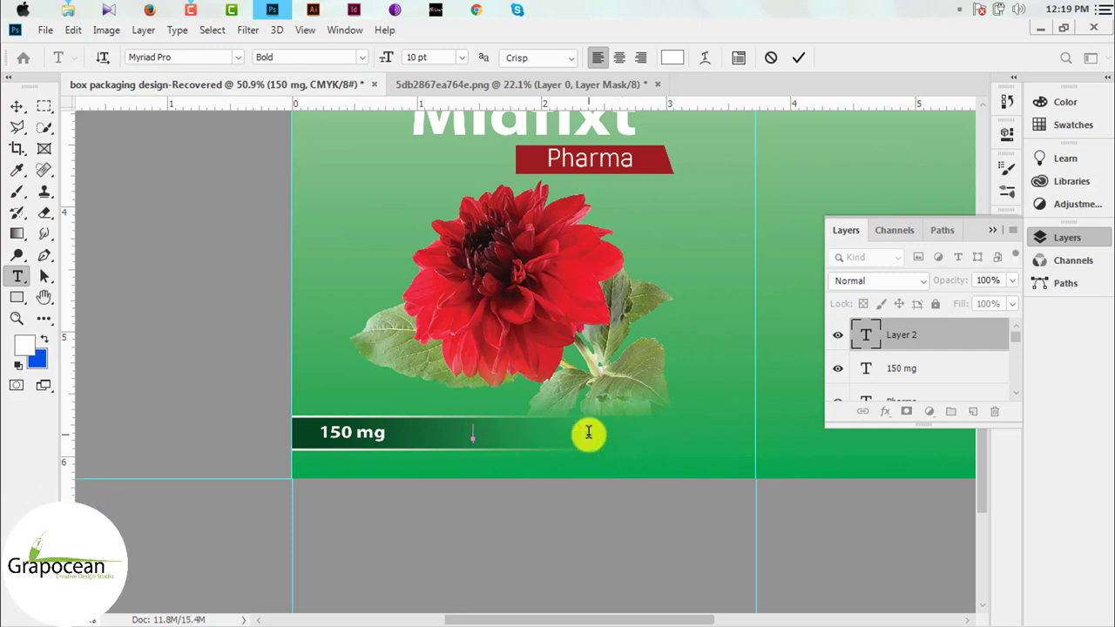
type("ta")
key("BackSpace")
key("BackSpace")
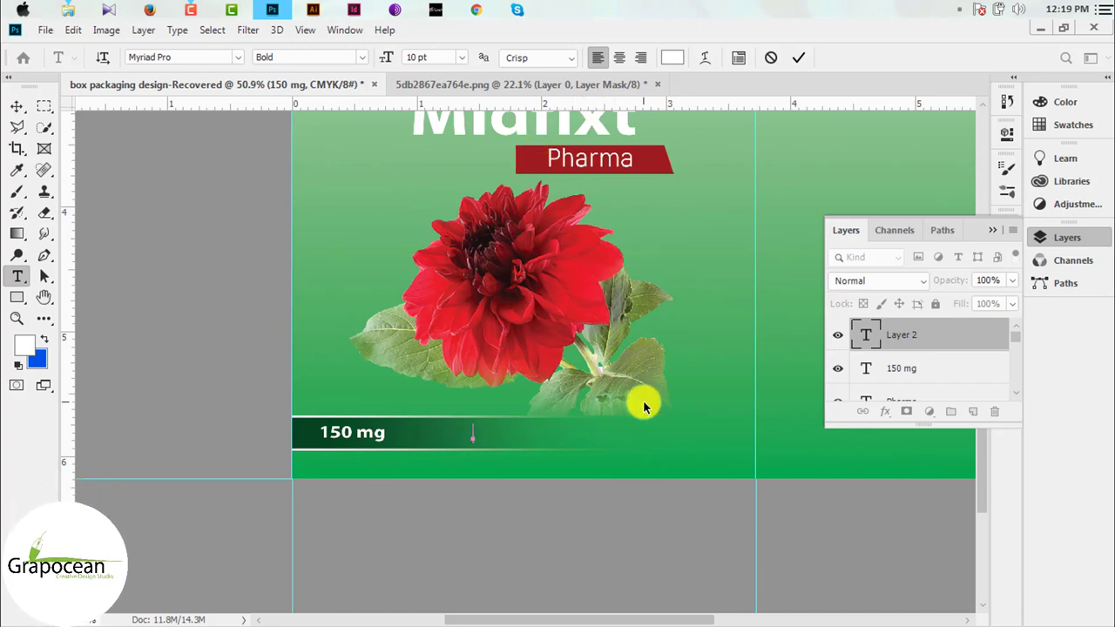
type("midfi")
scroll(644, 410, "up", 1)
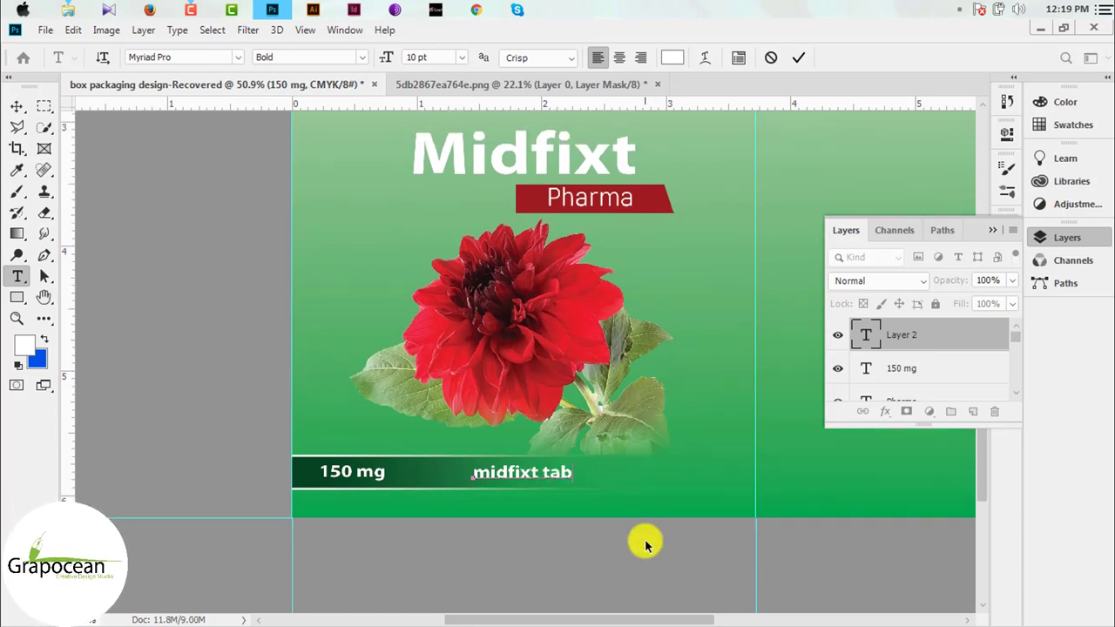
type("lates")
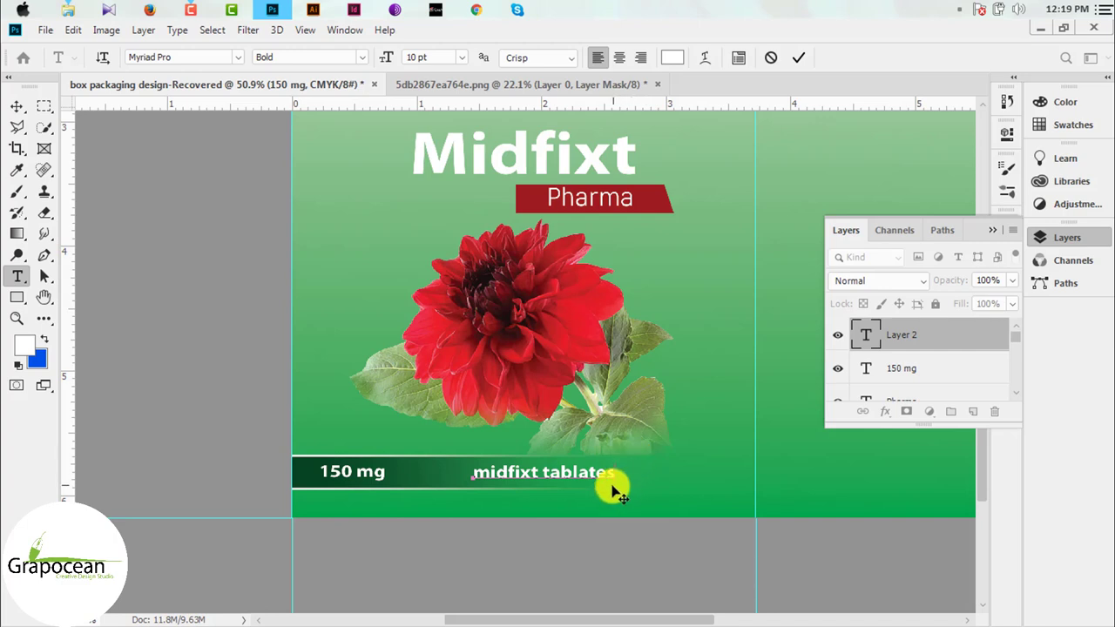
- Move midfixt tablates next to 150 mg and select its text again
left_click(16, 106)
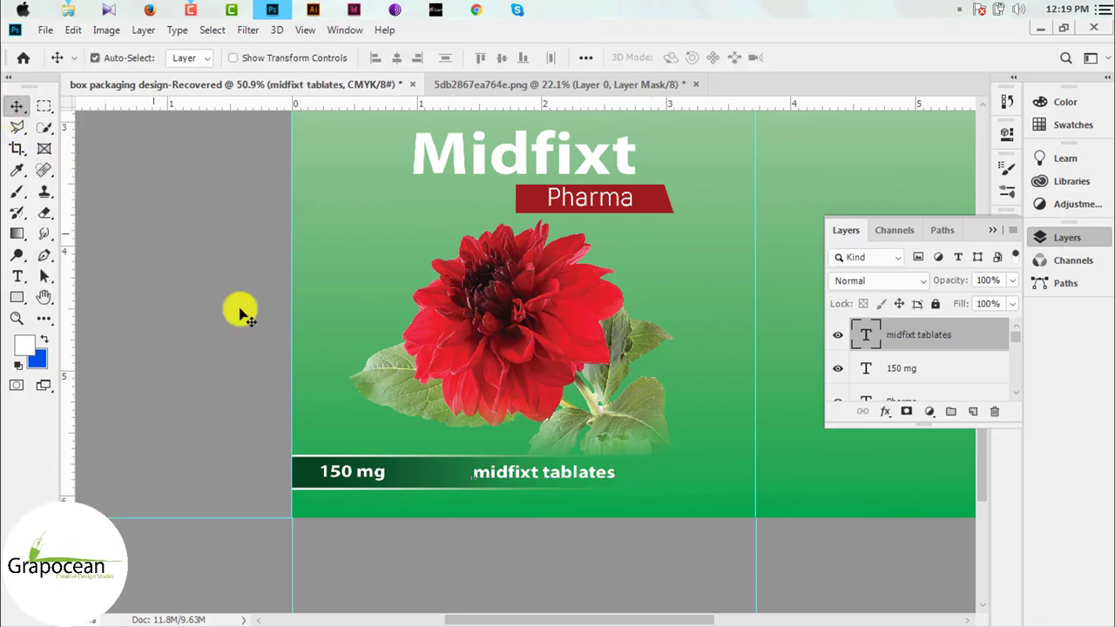
left_click_drag(562, 477, 492, 479)
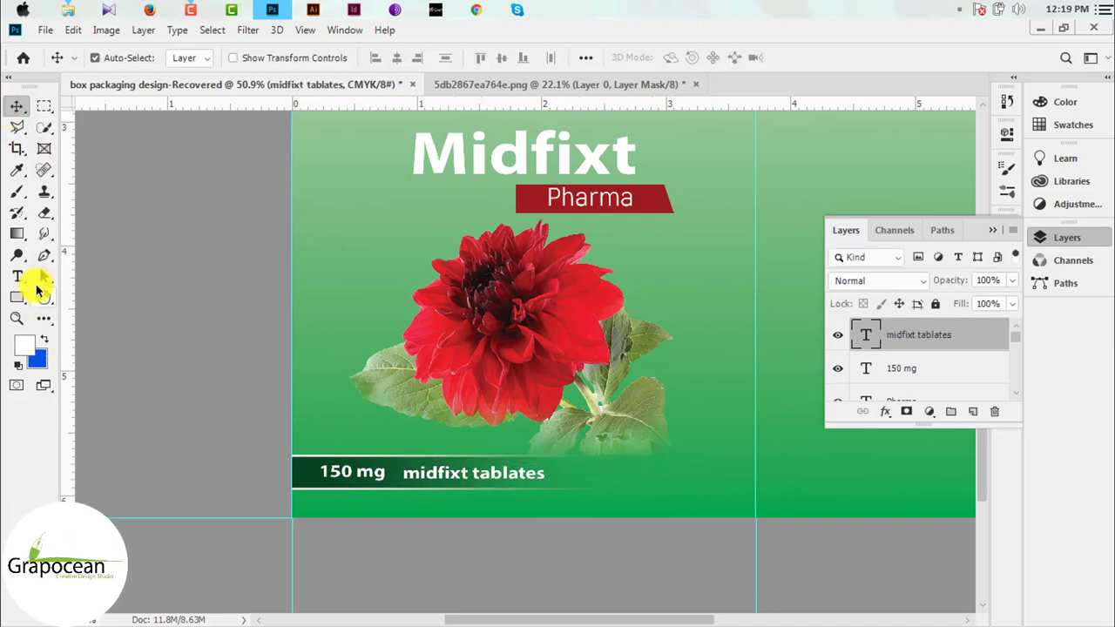
left_click(16, 277)
left_click_drag(408, 477, 822, 457)
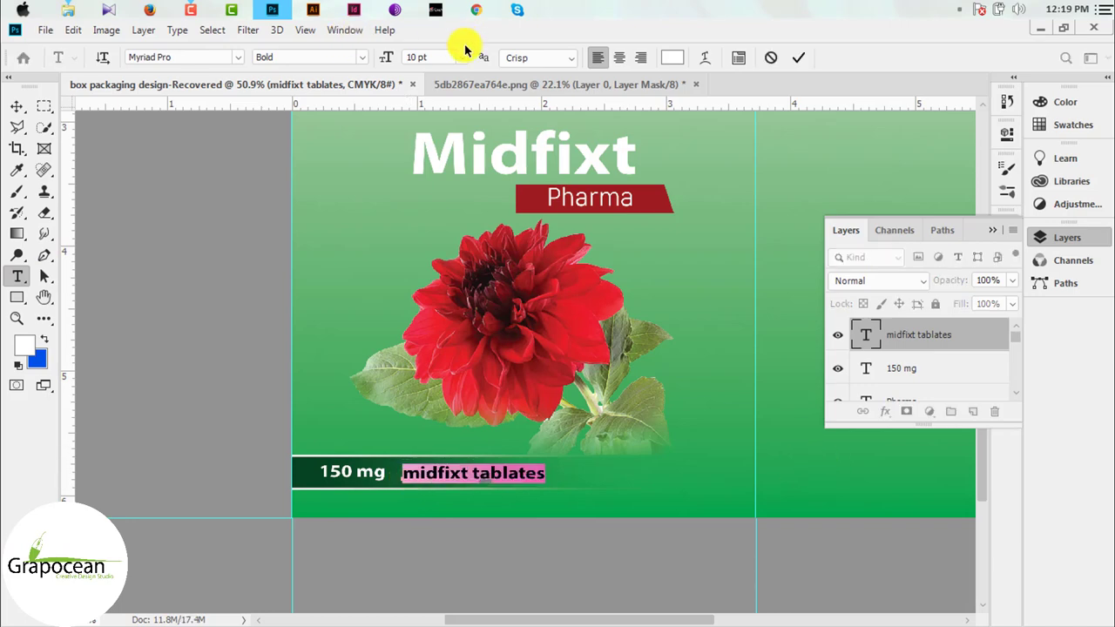
- Change the label's font to Akrobat
left_click(237, 57)
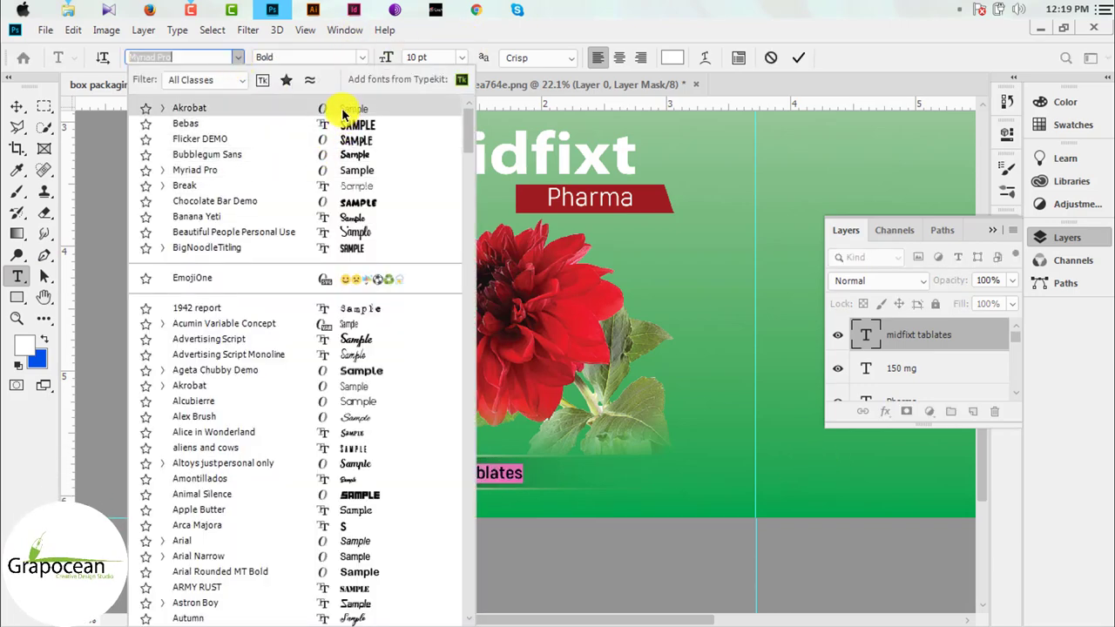
left_click(343, 108)
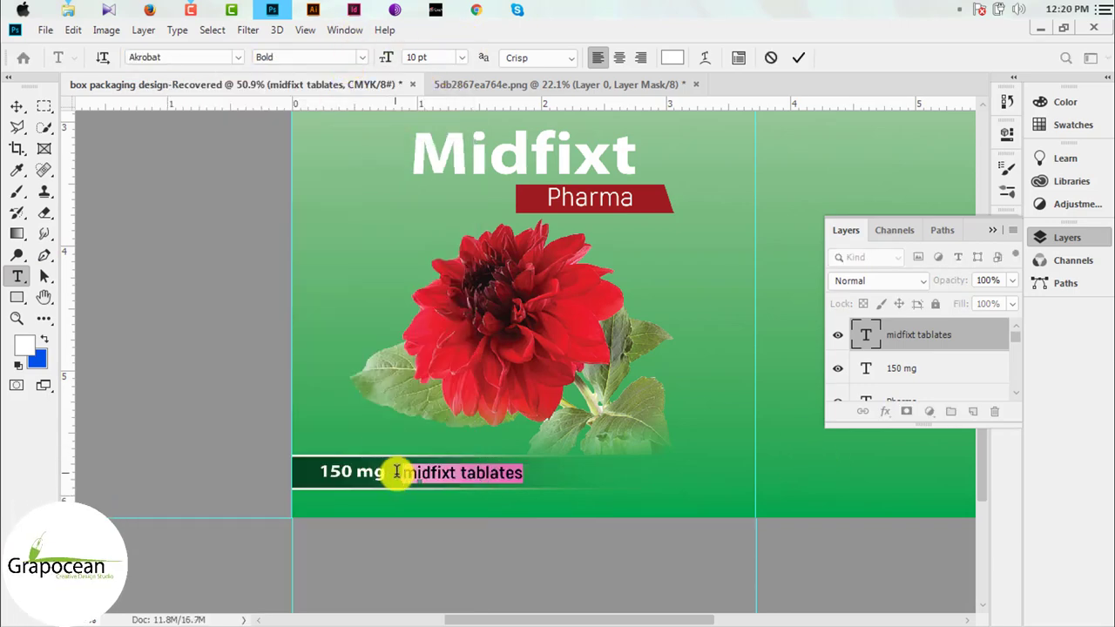
left_click_drag(393, 471, 413, 477)
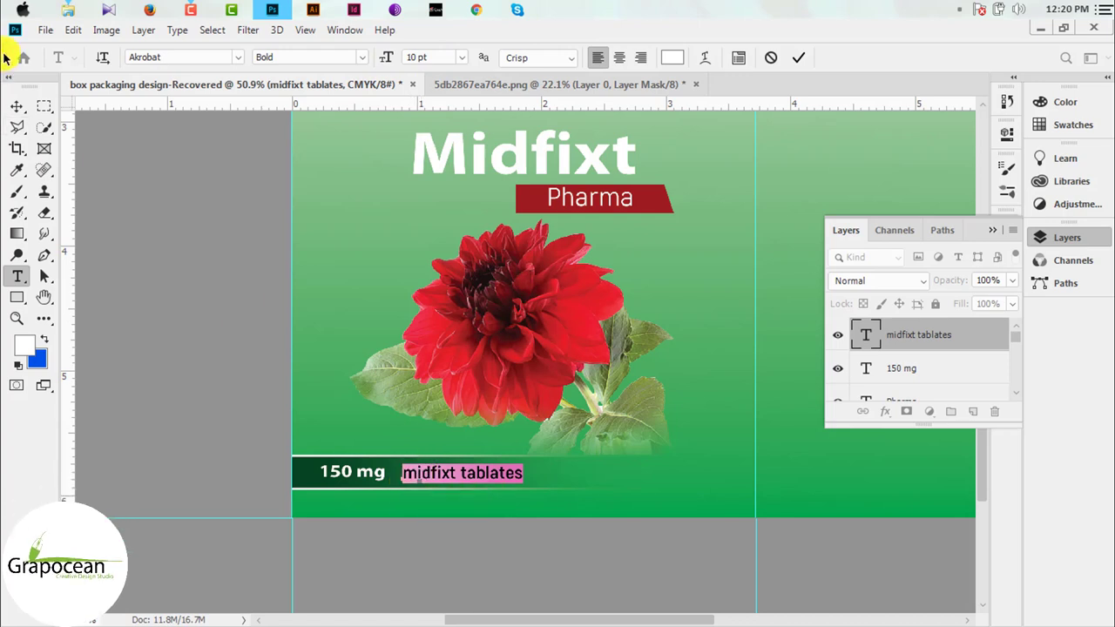
left_click(17, 106)
- Capitalise the T so the label reads 'Midfixt Tablates', and nudge it slightly left
key("t")
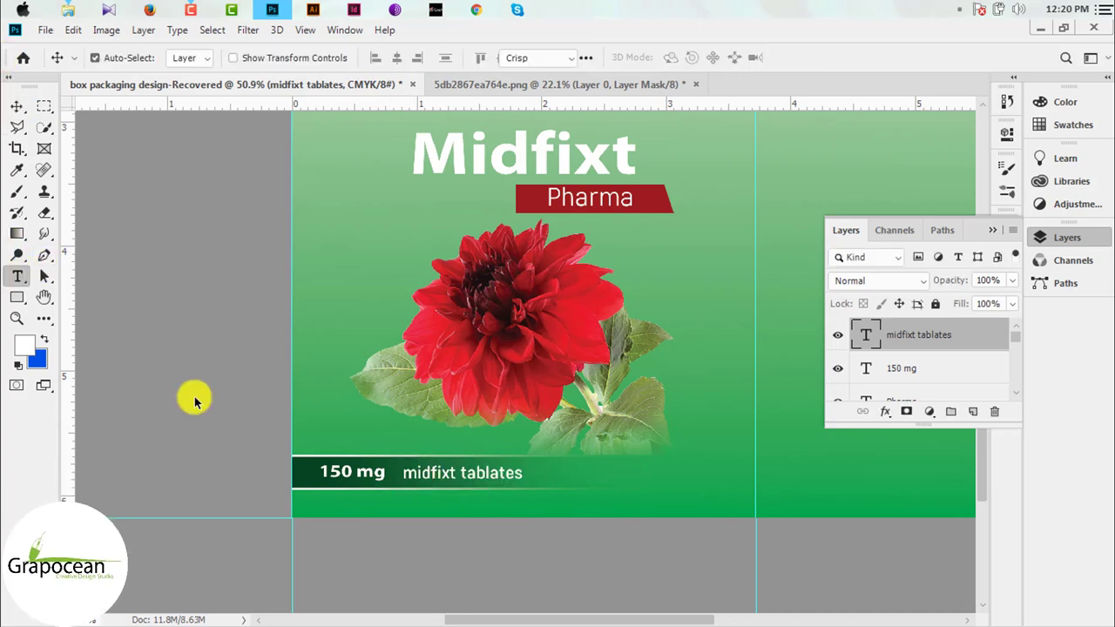
left_click(416, 475)
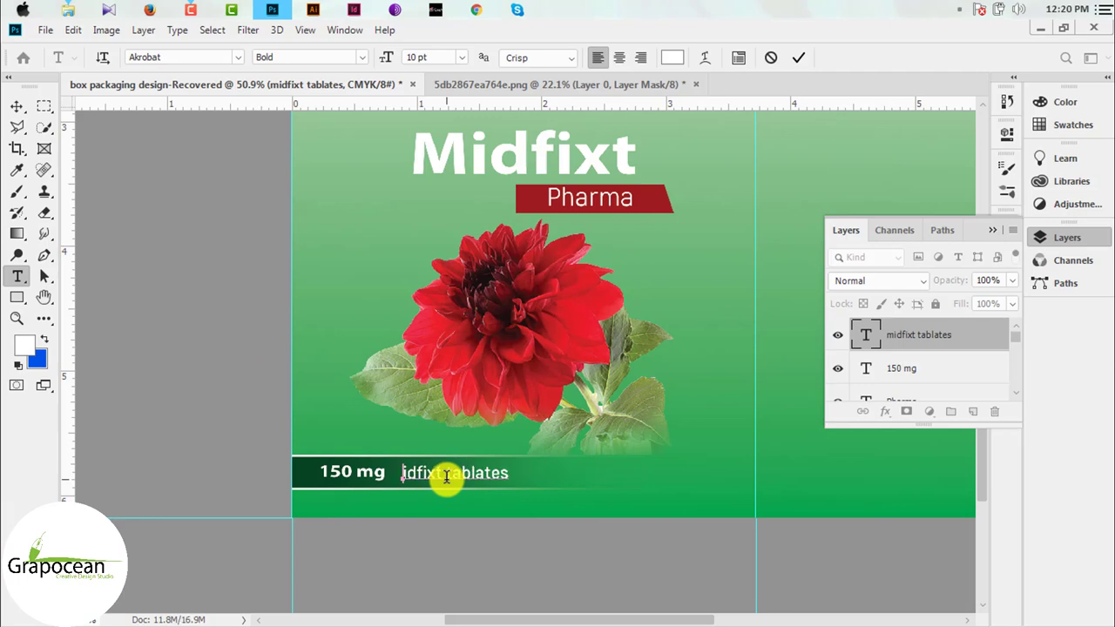
type("M")
left_click(462, 473)
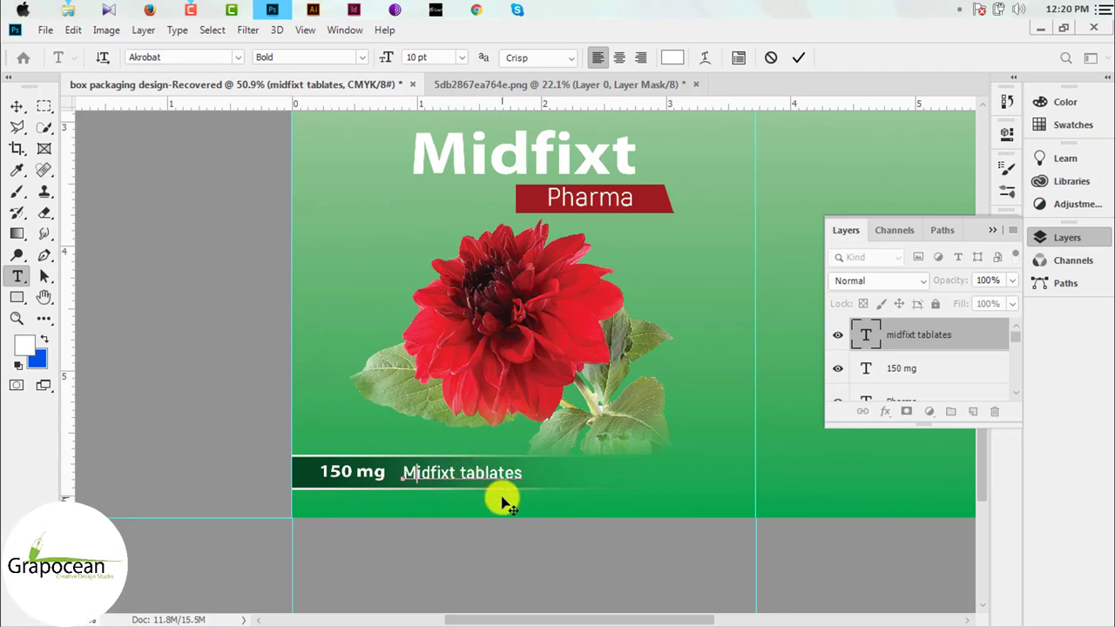
key("Delete")
type("T")
left_click(16, 105)
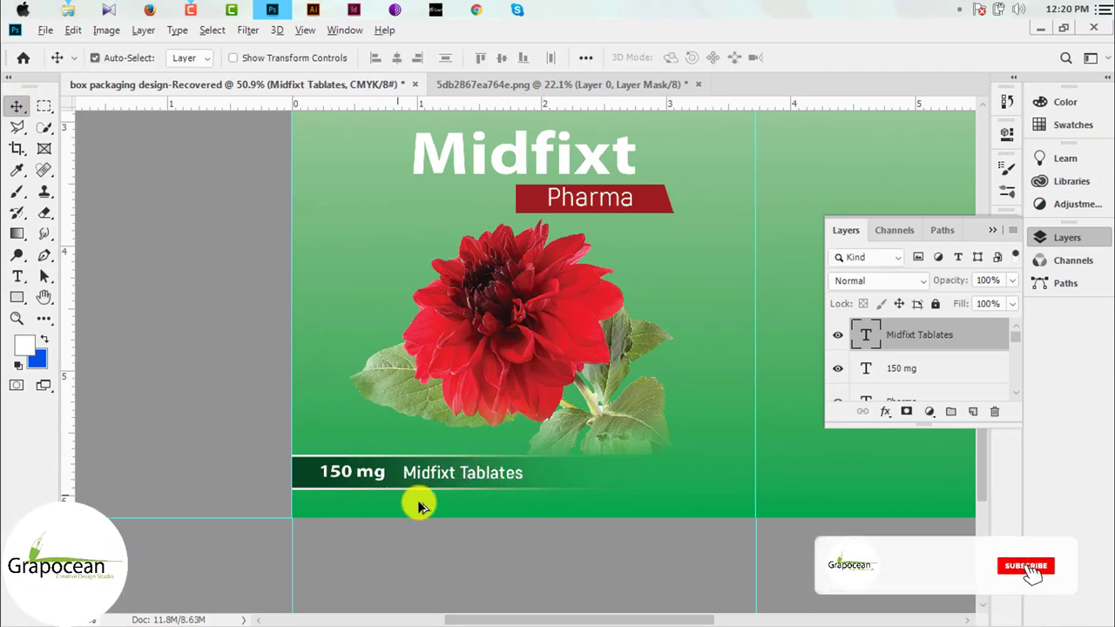
scroll(425, 501, "up", 3)
left_click_drag(434, 481, 413, 480)
- Set Midfixt Tablates to 8 pt and move 150 mg further left in the banner
left_click(17, 276)
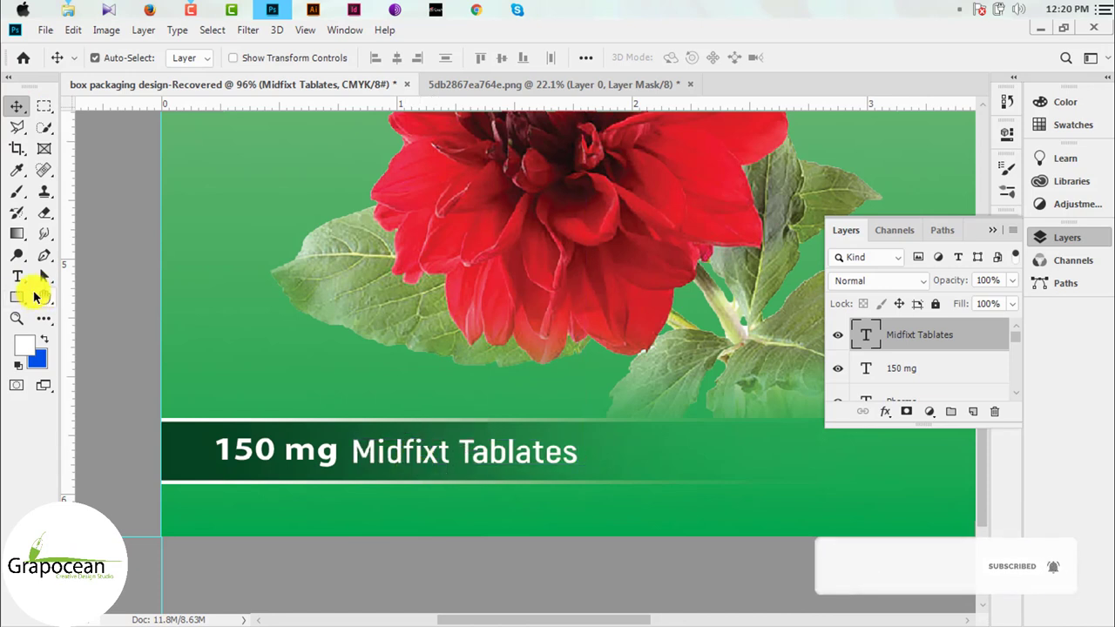
left_click_drag(353, 450, 673, 453)
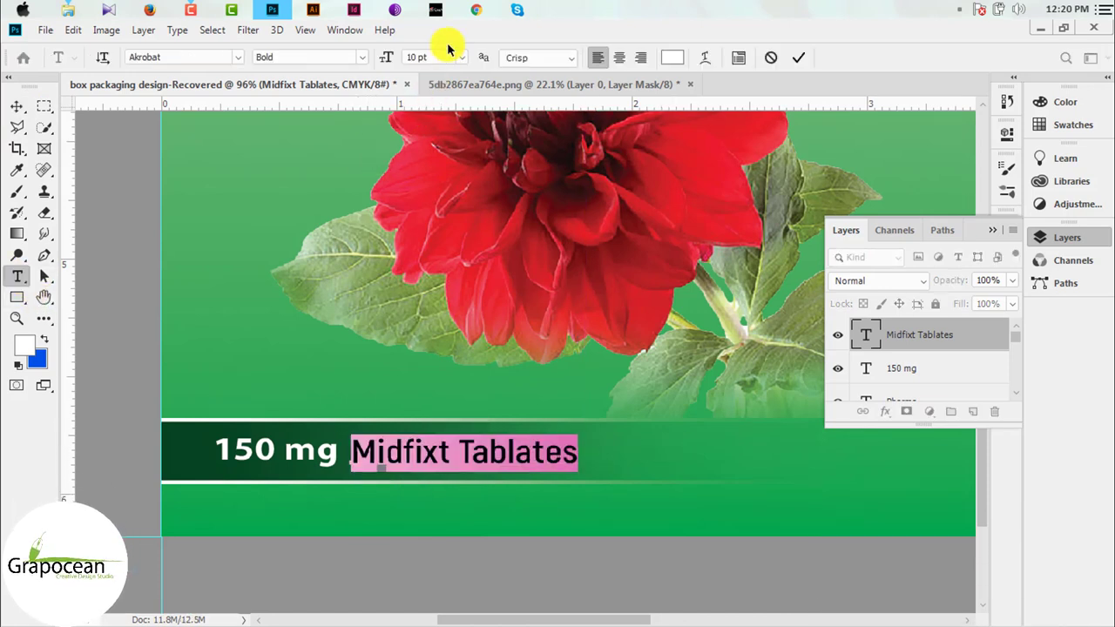
type("8")
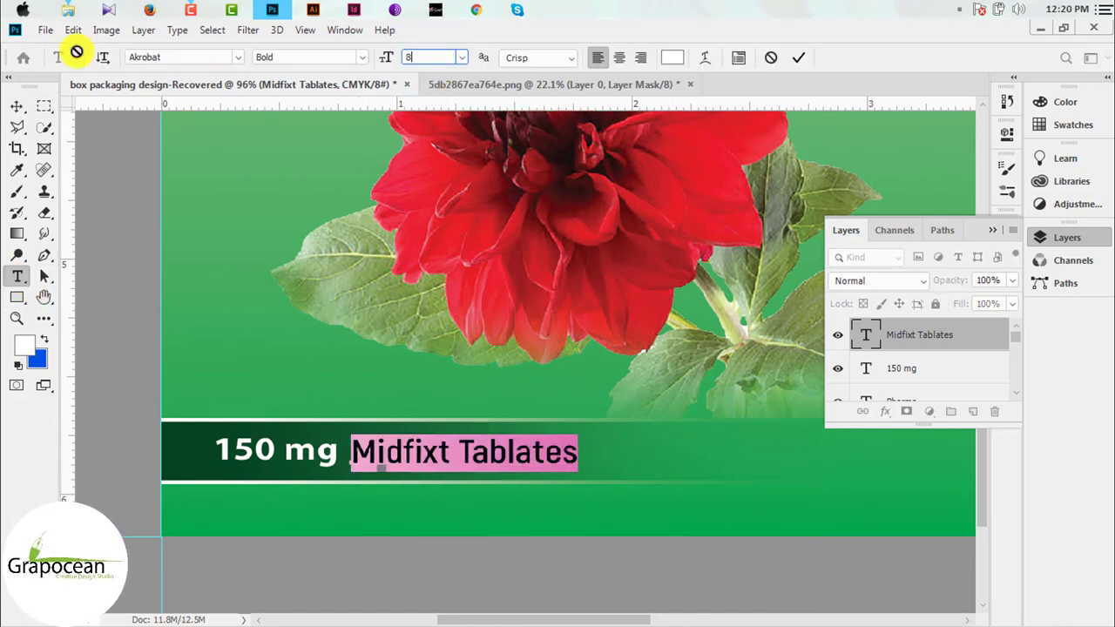
key("Return")
key("Escape")
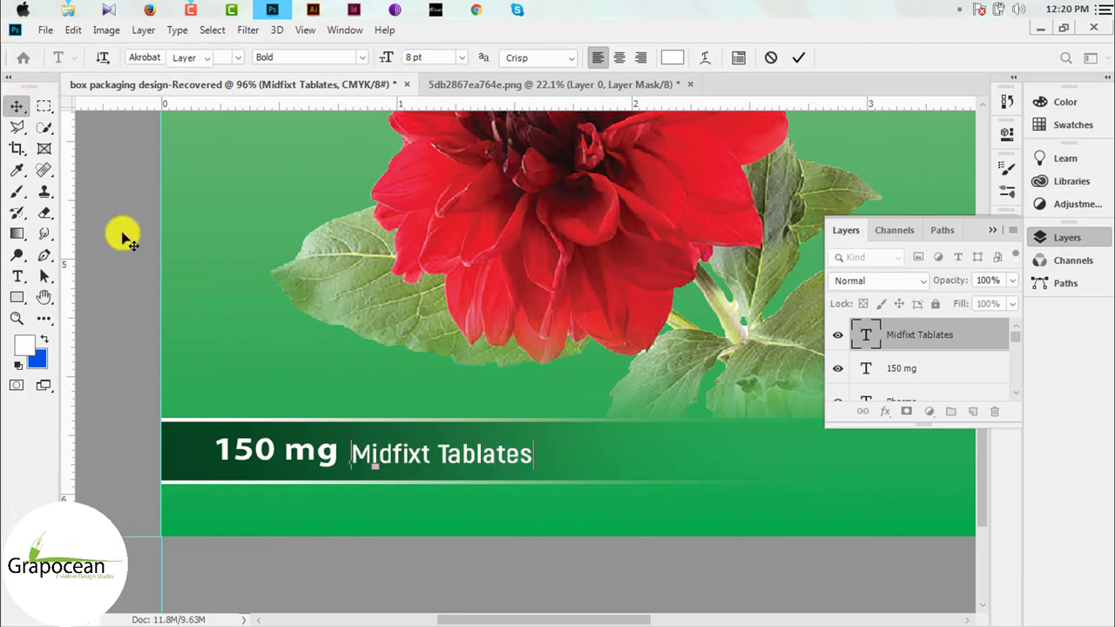
key("v")
mouse_move(299, 448)
left_mouse_down()
mouse_move(219, 450)
mouse_move(225, 462)
left_mouse_up()
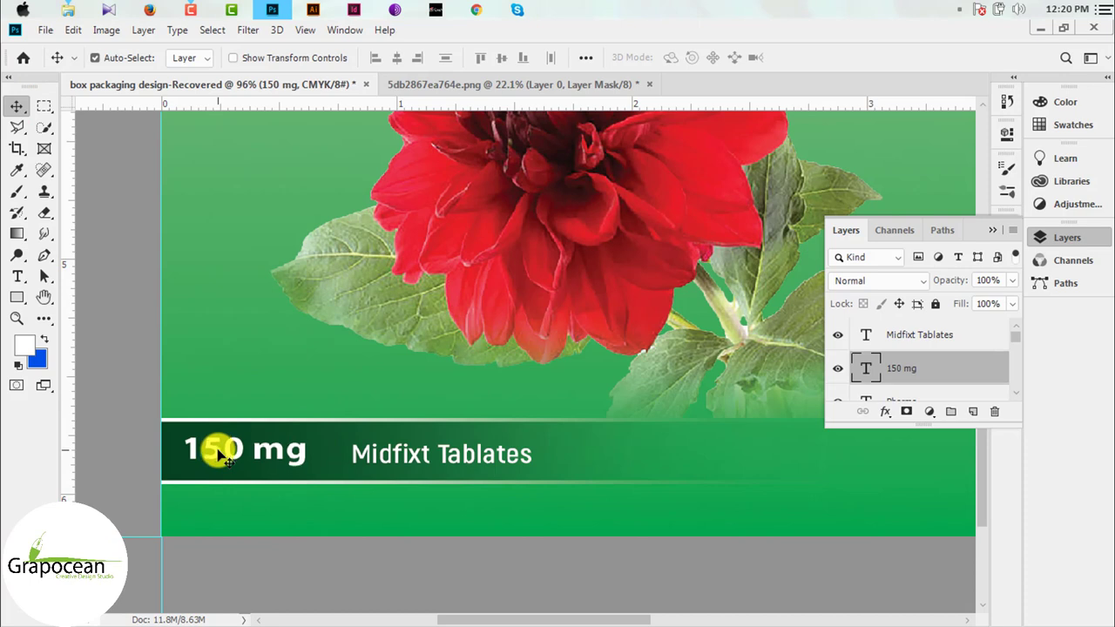
- Draw a thin white vertical divider bar between the two labels
left_click(17, 297)
left_click(87, 294)
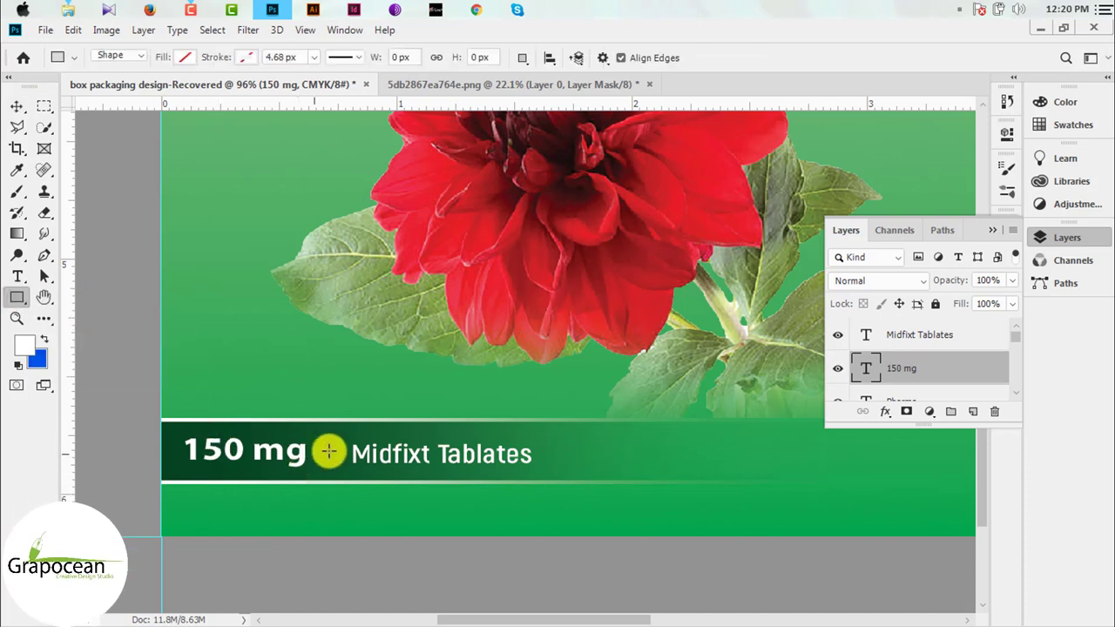
left_click_drag(325, 436, 328, 477)
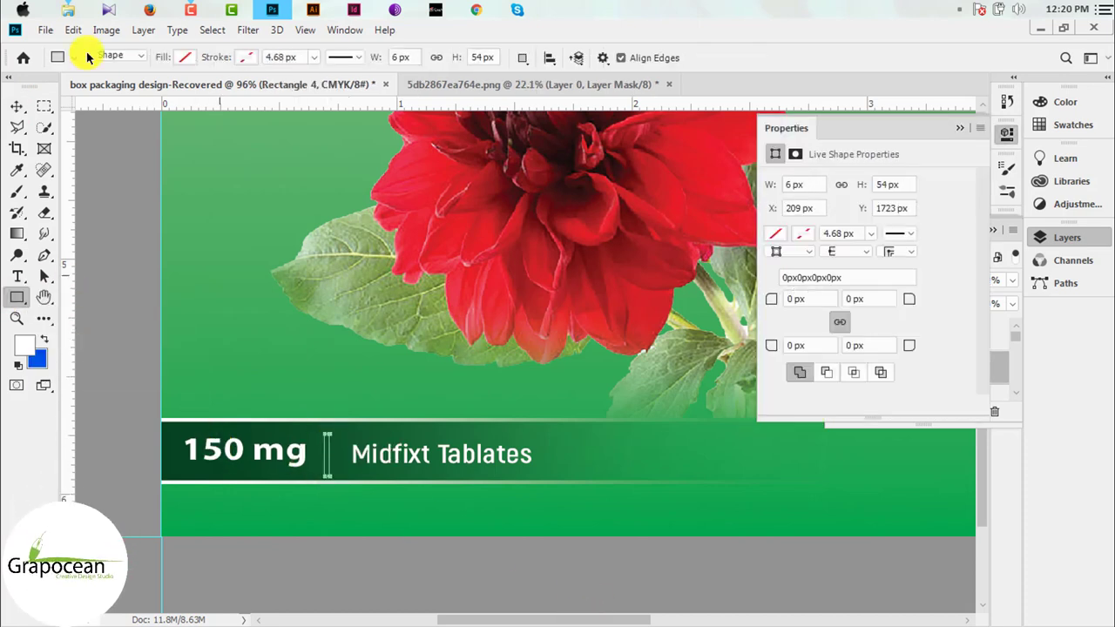
left_click(185, 57)
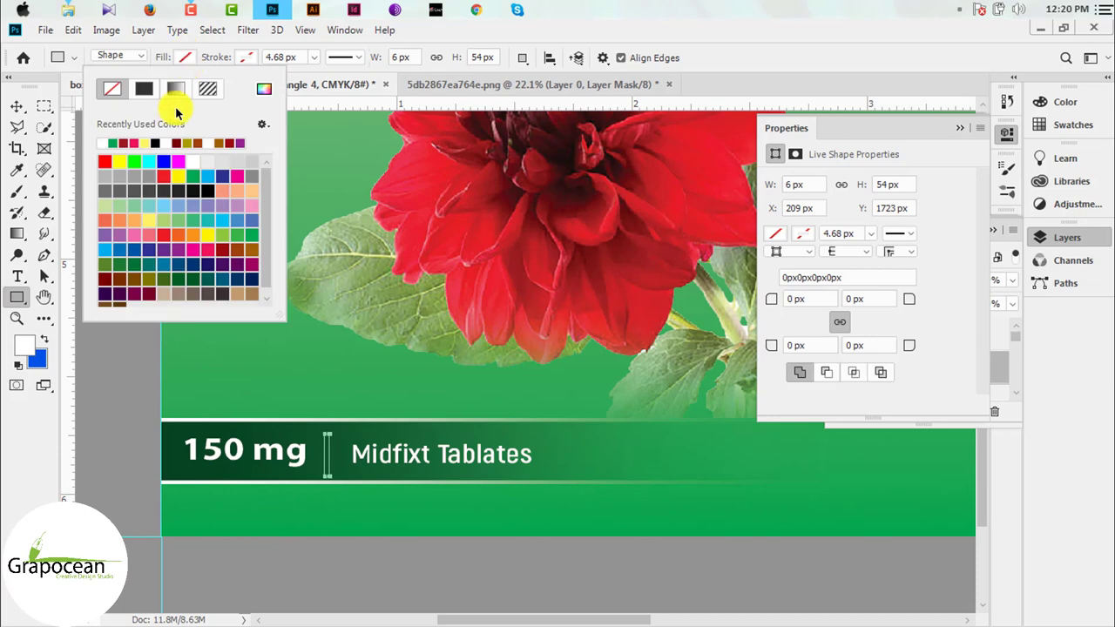
left_click(23, 117)
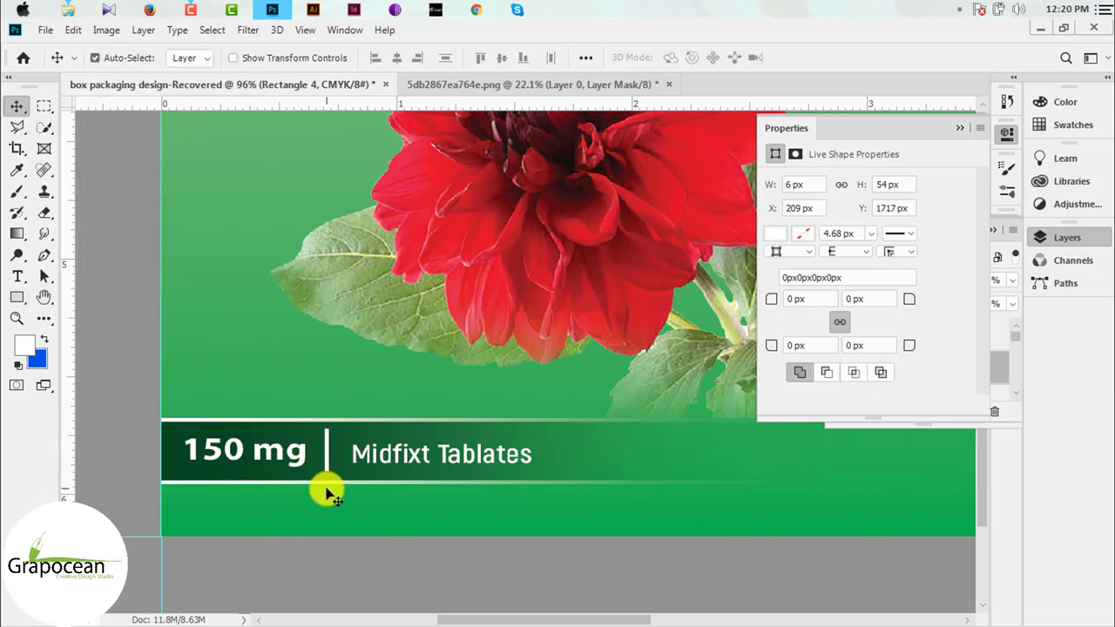
- Nudge 150 mg and Midfixt Tablates rightward with the arrow keys
scroll(327, 494, "down", 2, "alt")
scroll(419, 535, "down", 2, "alt")
scroll(424, 535, "down", 2, "alt")
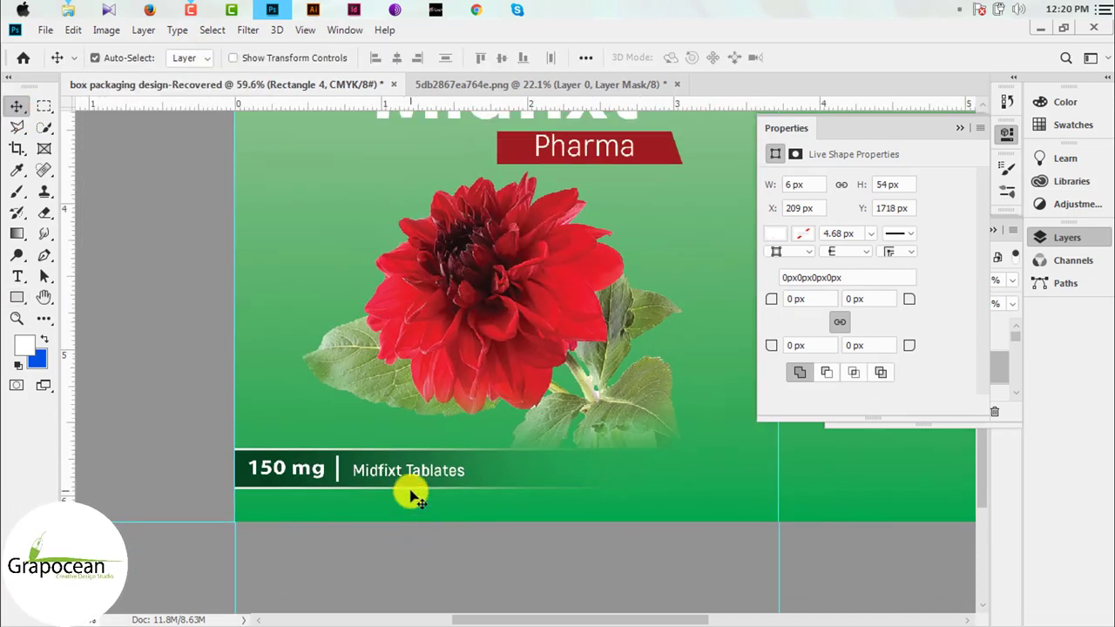
scroll(410, 490, "down", 2, "alt")
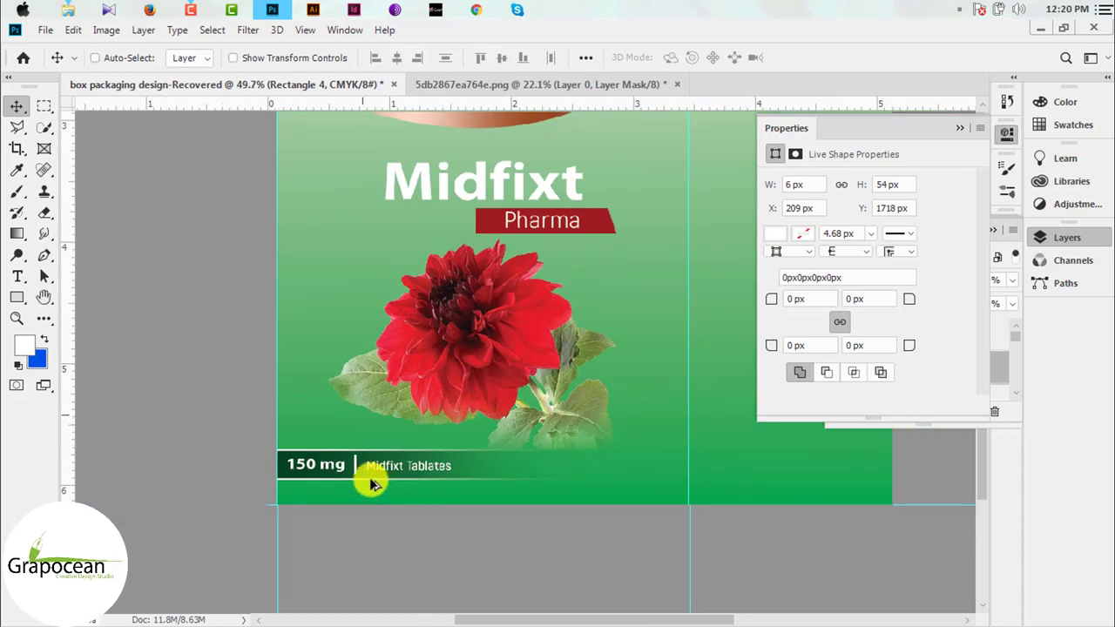
scroll(322, 475, "up", 4, "alt")
left_click(299, 448)
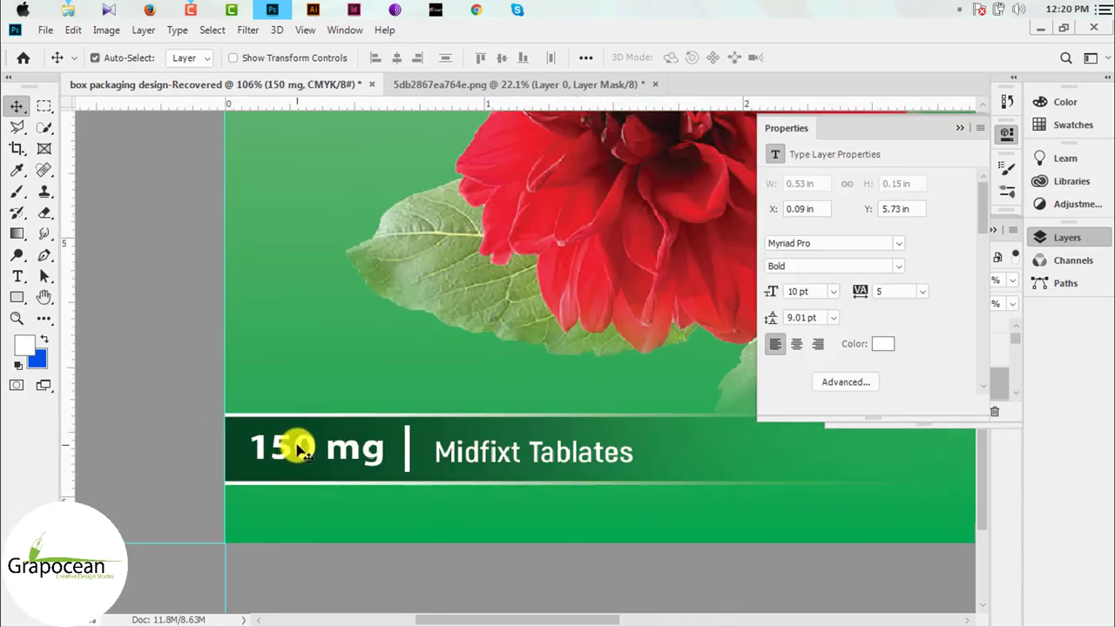
key("Right")
key("Right")
key("Right")
key("Right")
key("Right")
key("Right")
key("Right")
key("Right")
key("Right")
left_click(410, 449)
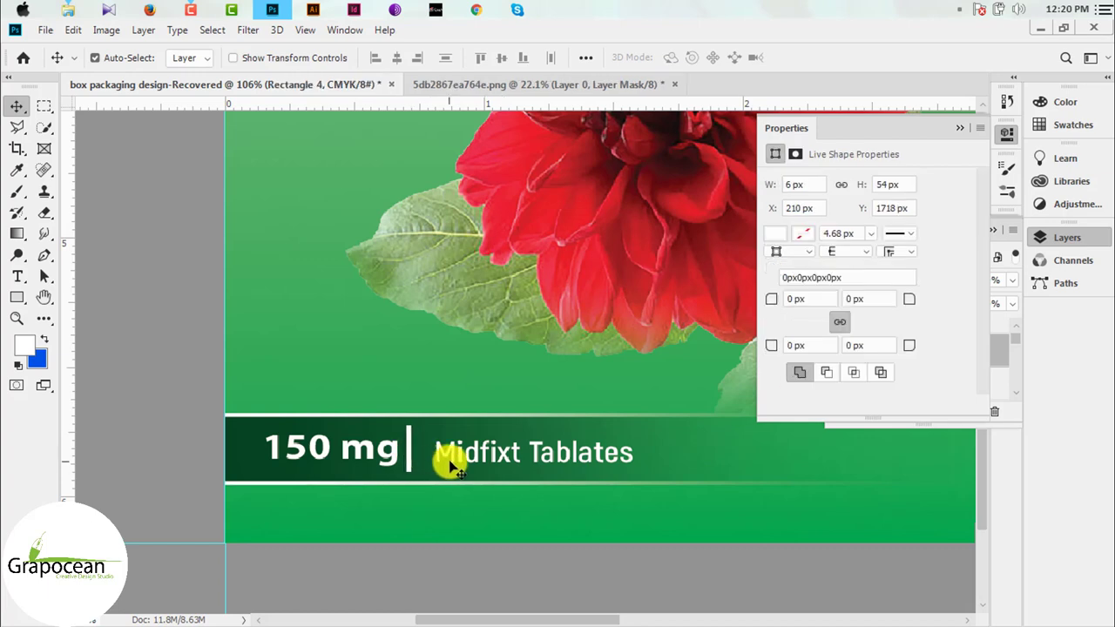
left_click(477, 462)
key("Right")
key("Right")
key("Right")
- Fine-tune the divider, 150 mg and Midfixt Tablates positions so their spacing is even
key("Right")
key("Right")
key("Right")
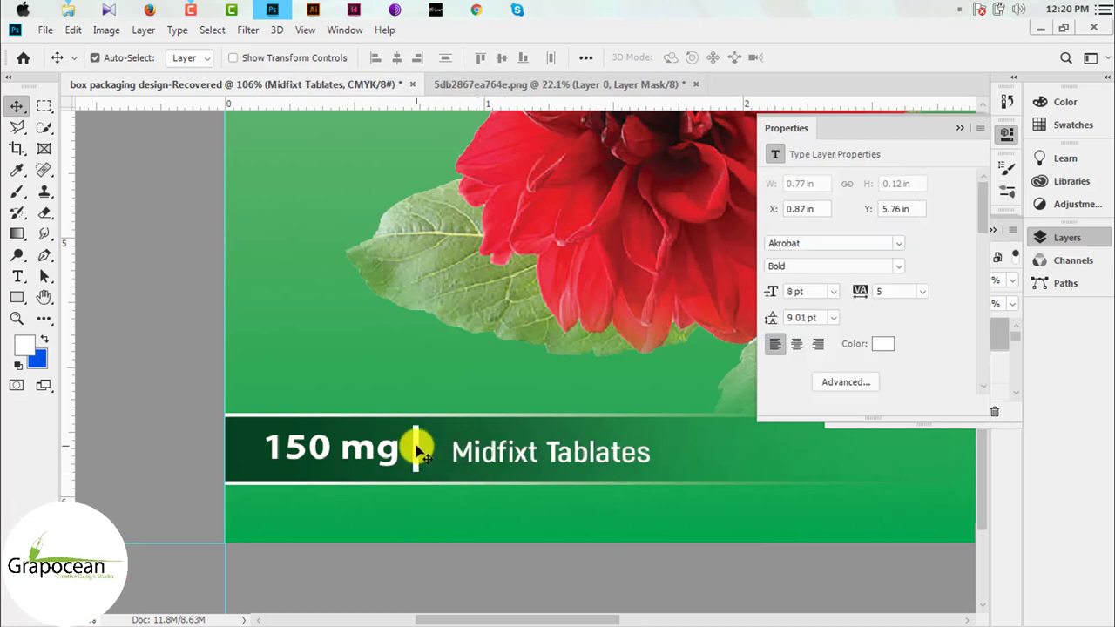
key("Right")
key("Right")
key("Right")
left_click(416, 451)
key("Right")
key("Right")
key("Right")
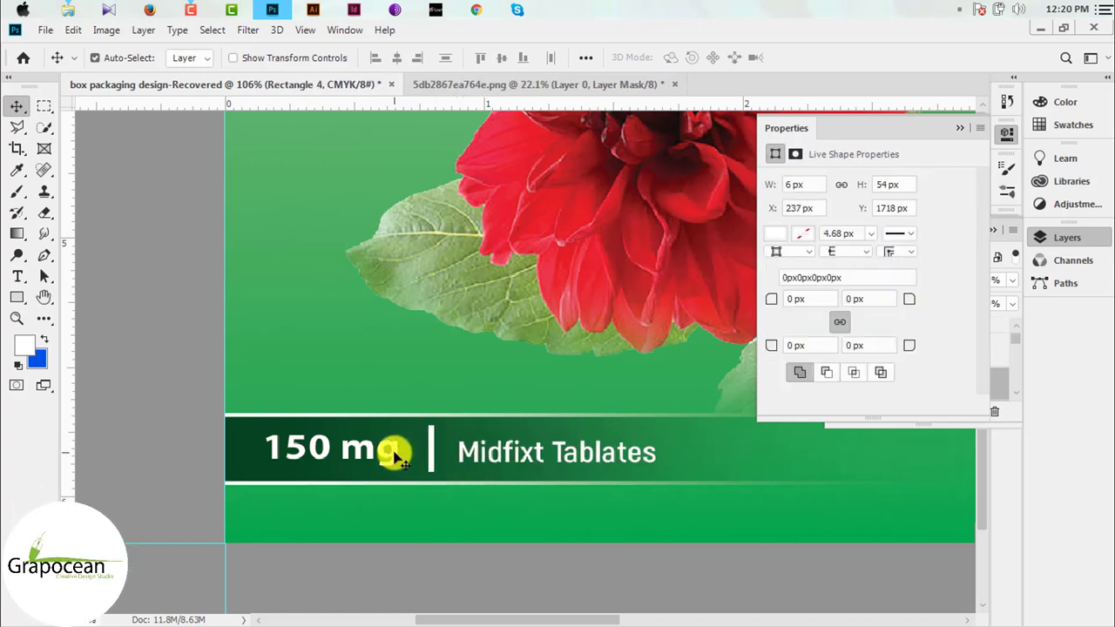
left_click(396, 453)
key("Right")
key("Right")
key("Right")
key("Right")
key("Right")
key("Right")
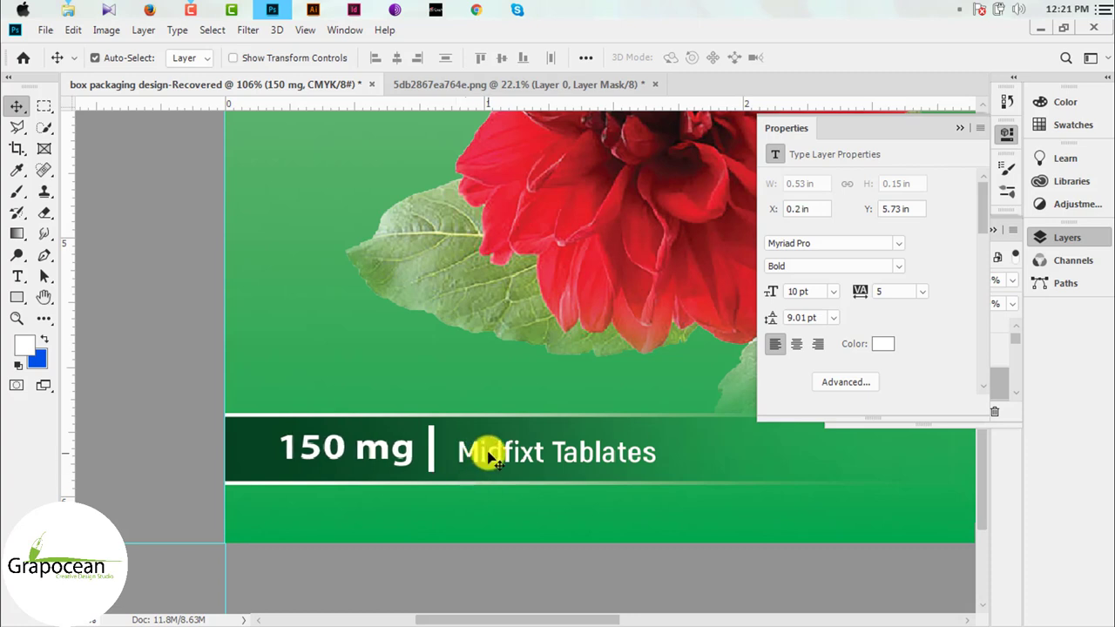
key("Right")
key("Right")
key("Right")
left_click(461, 453)
key("Right")
key("Right")
key("Right")
key("Right")
key("Right")
key("Right")
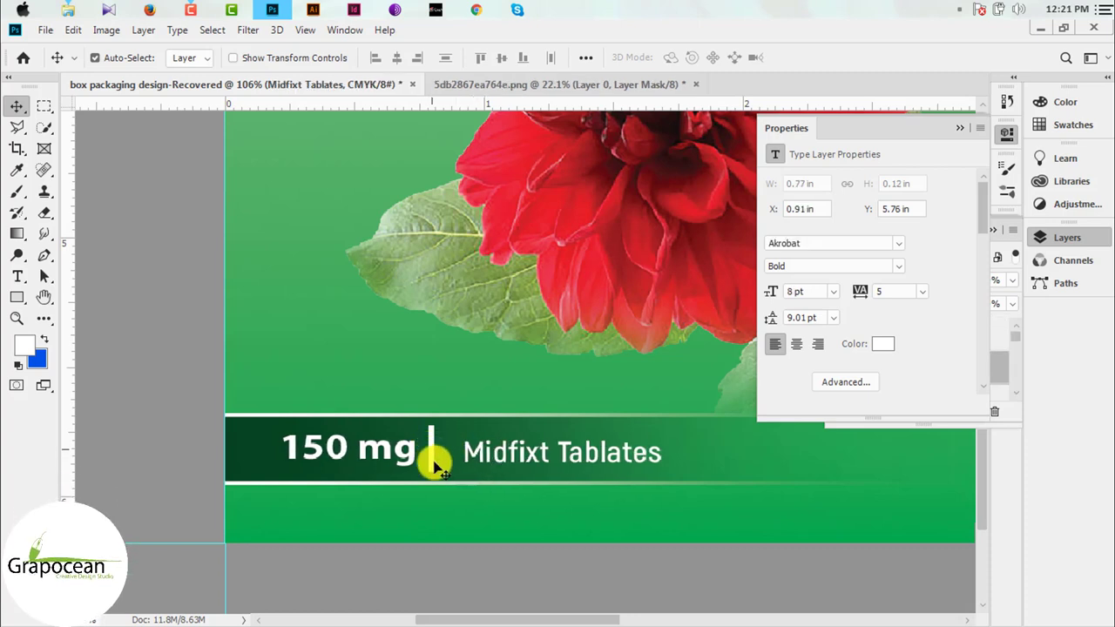
left_click(432, 454)
key("Right")
key("Right")
key("Right")
key("Right")
key("Right")
key("Right")
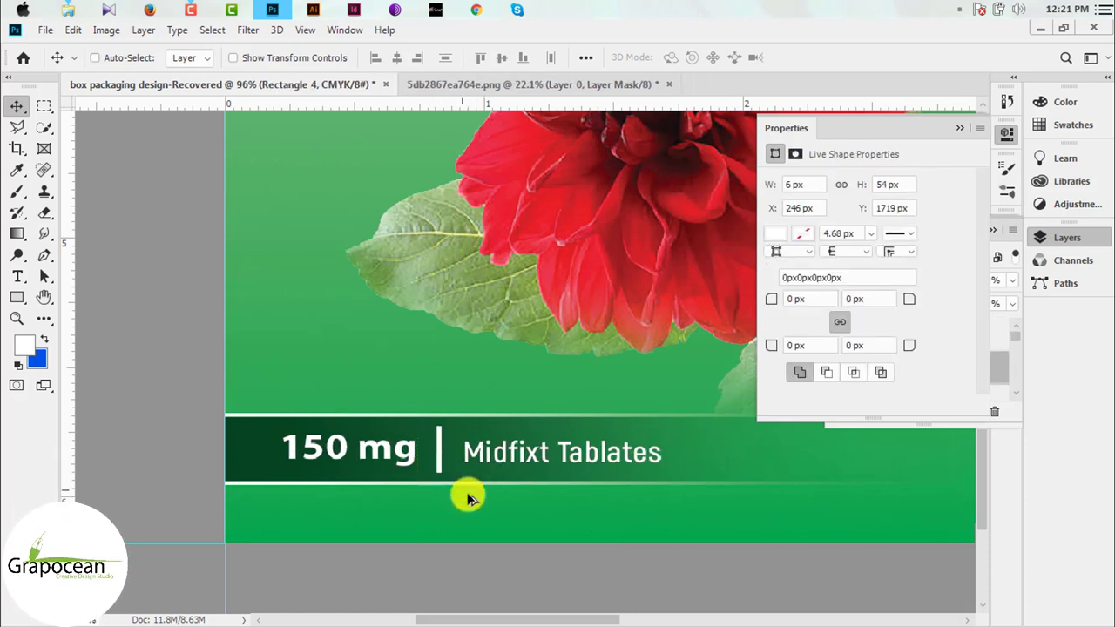
scroll(463, 496, "down", 5)
scroll(498, 523, "down", 1)
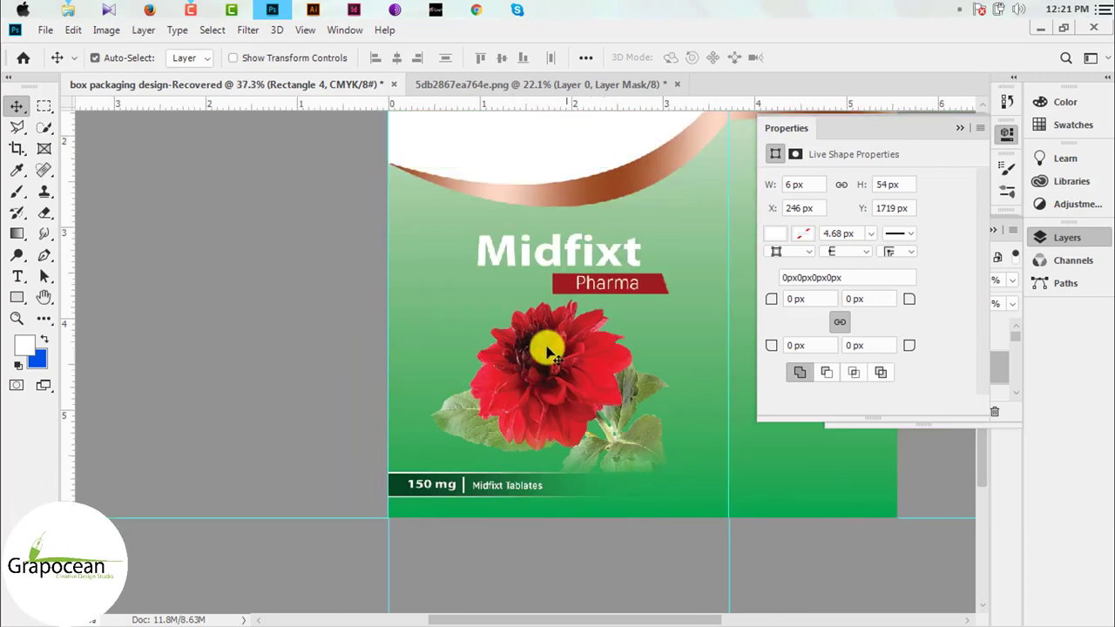
scroll(549, 366, "down", 2)
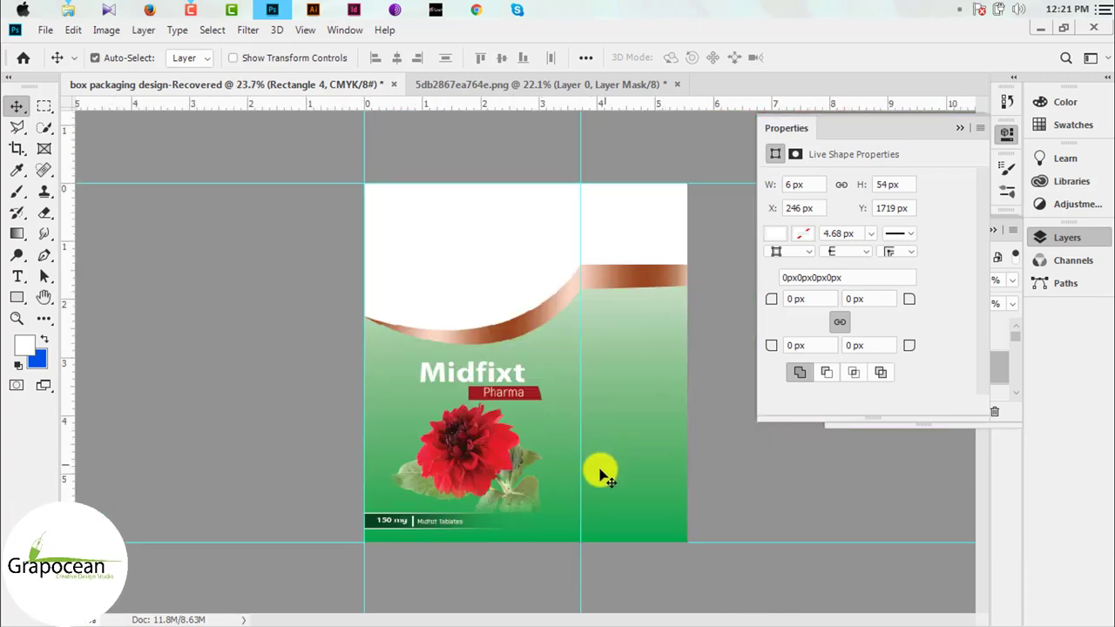
scroll(420, 304, "up", 1)
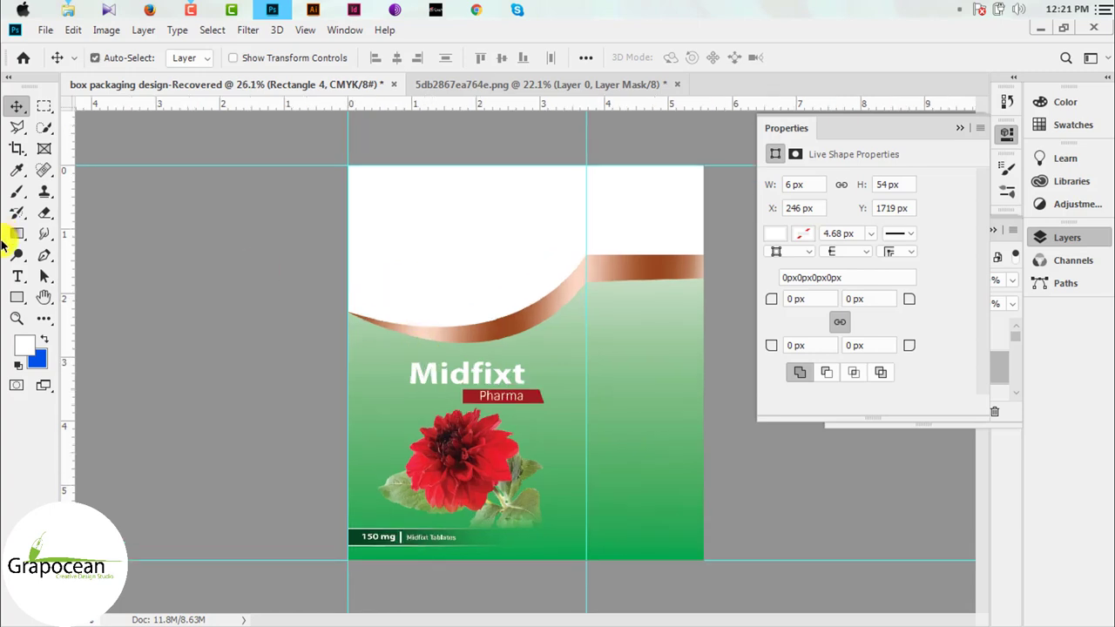
left_click(17, 276)
left_click(391, 206)
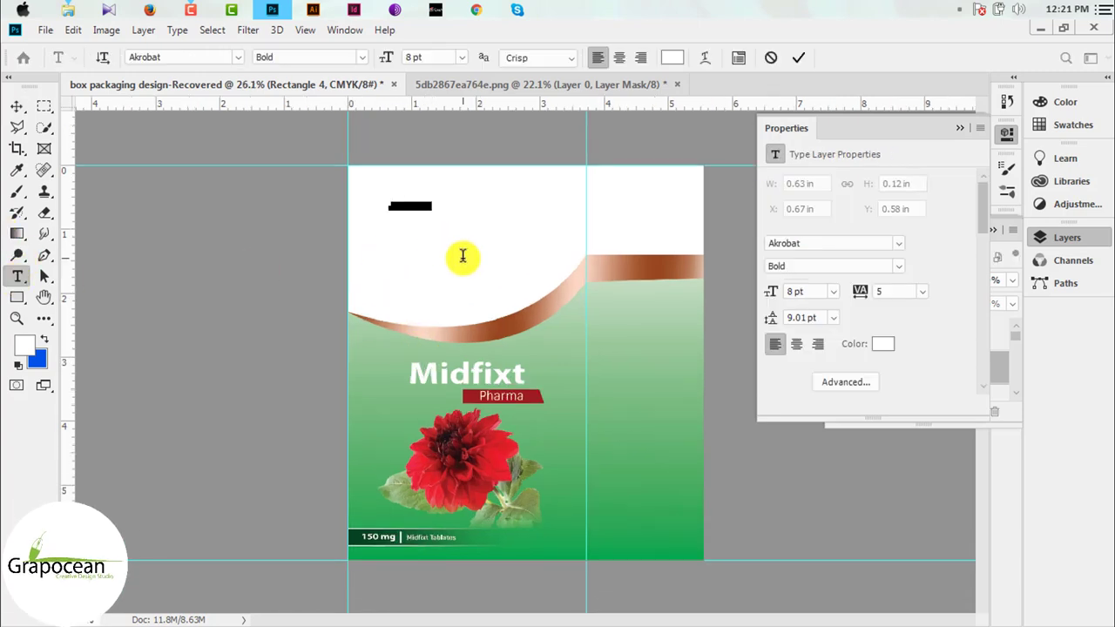
- Enter the 30 in dark green sampled from the banner, sized 31 pt
type("Ta")
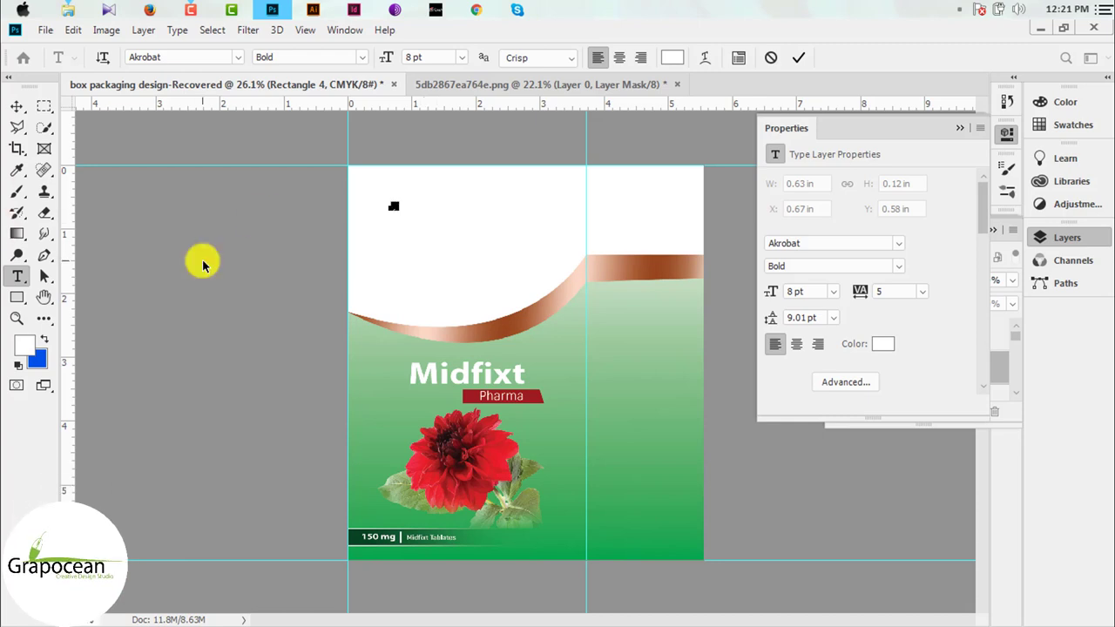
left_click(672, 58)
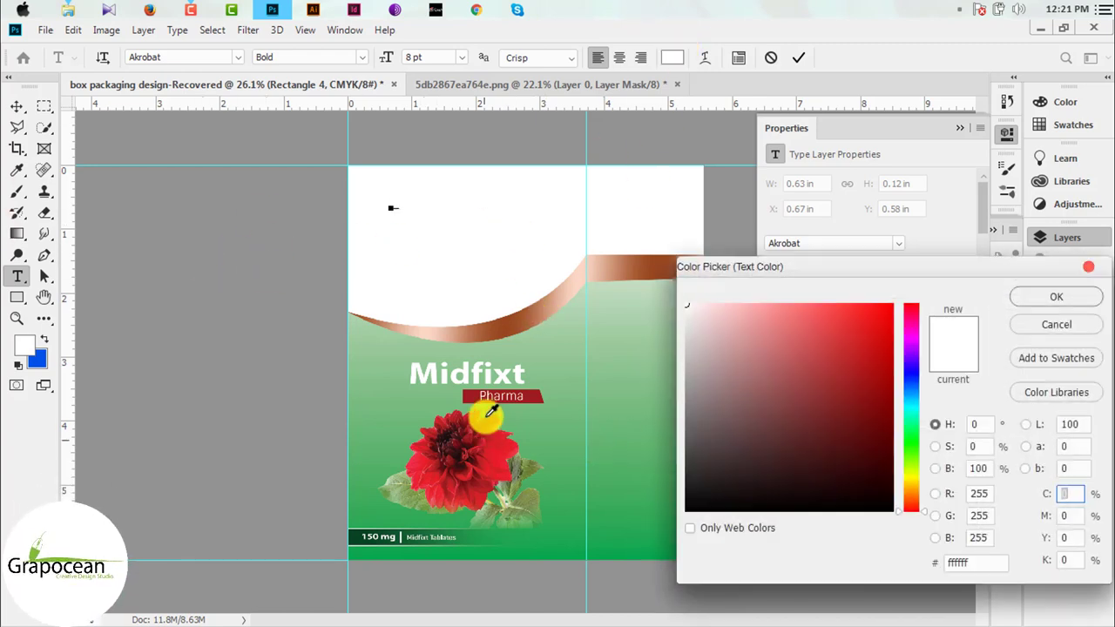
left_click(378, 535)
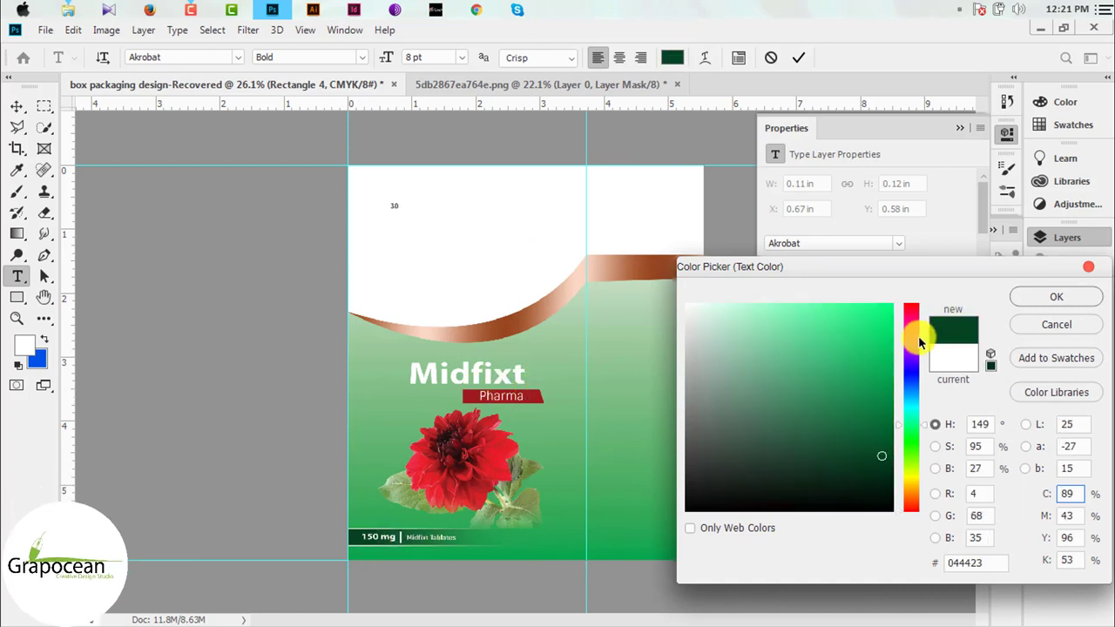
left_click(1067, 299)
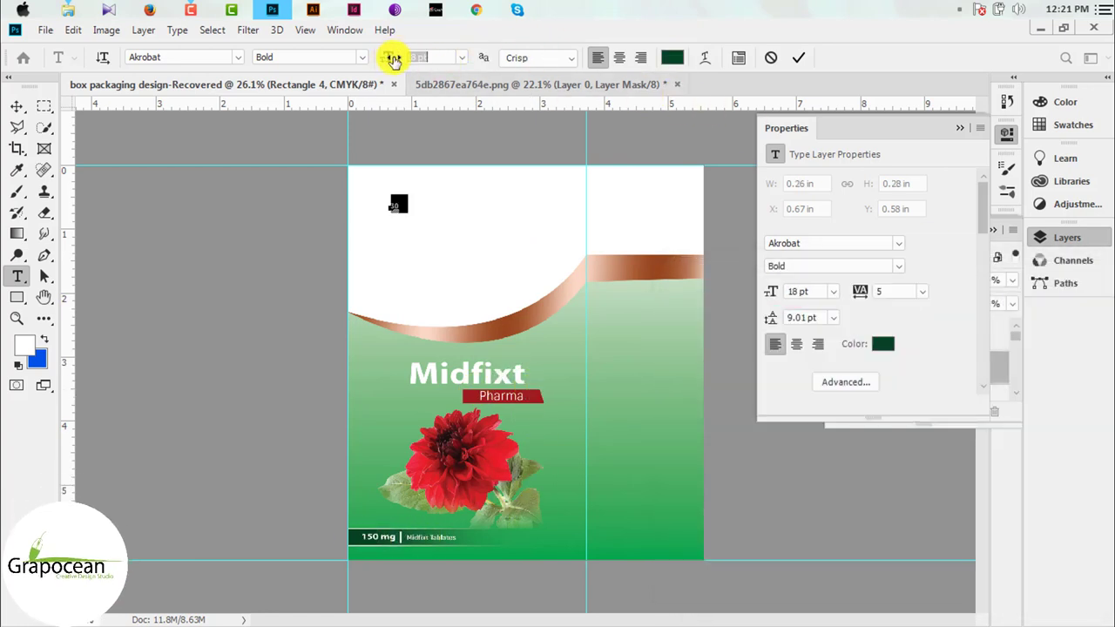
left_click_drag(394, 60, 406, 56)
- Set the 30 to Myriad Pro Bold and commit it
left_click(358, 58)
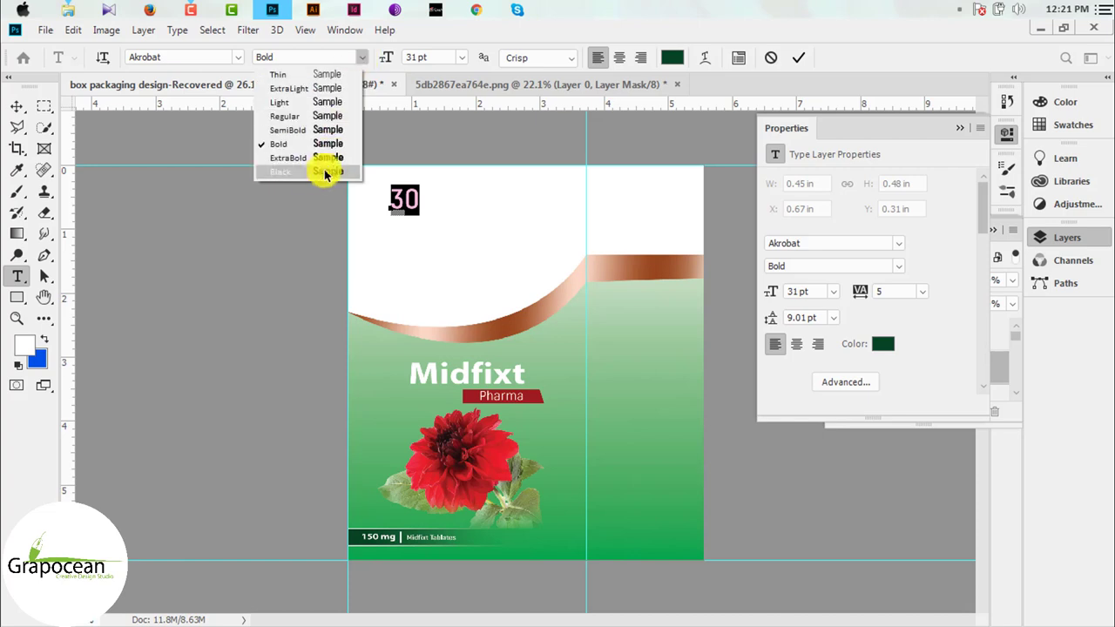
left_click(325, 173)
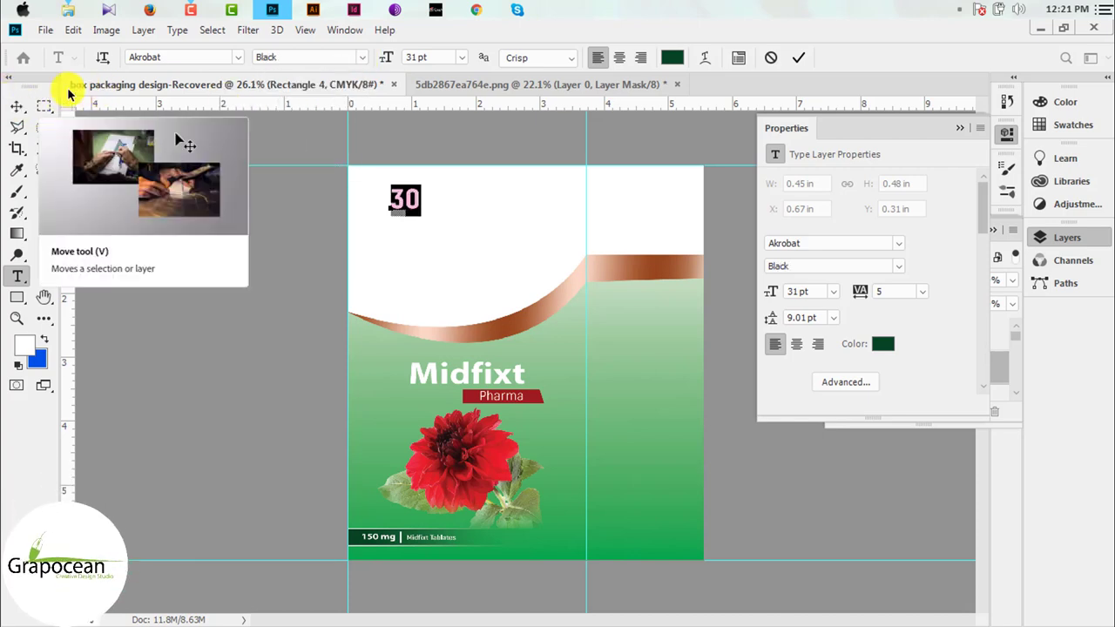
left_click(238, 58)
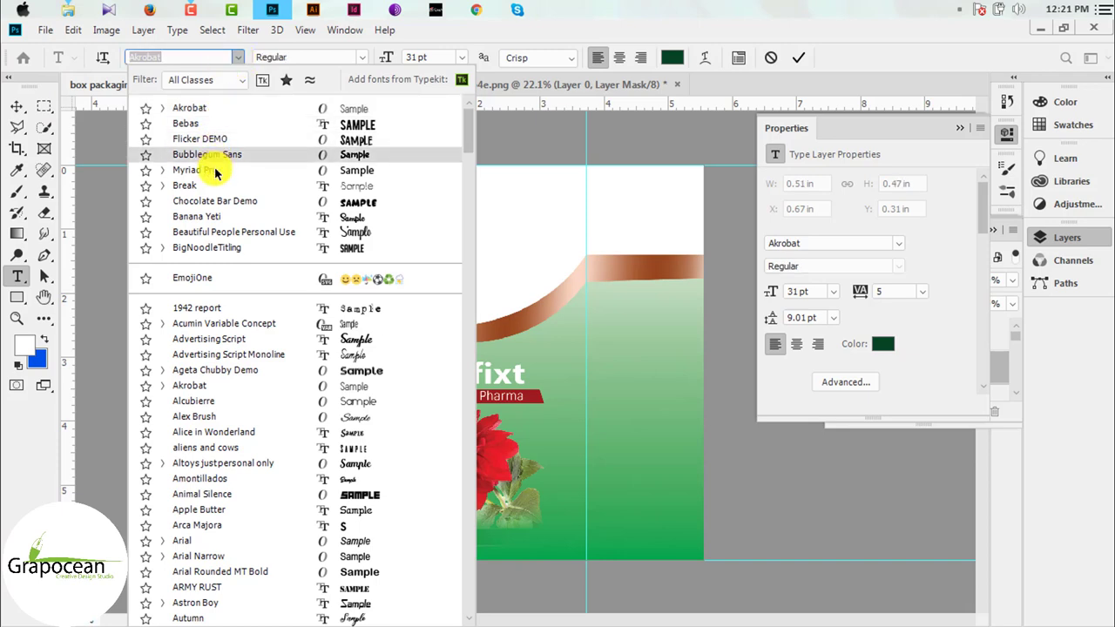
left_click(222, 170)
left_click(362, 56)
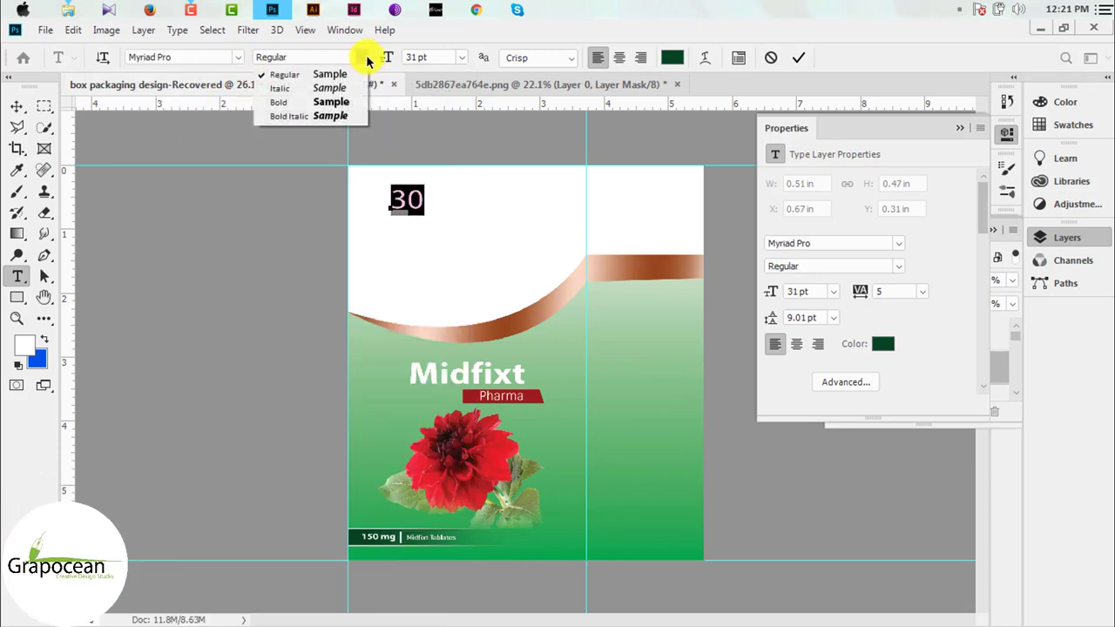
left_click(317, 100)
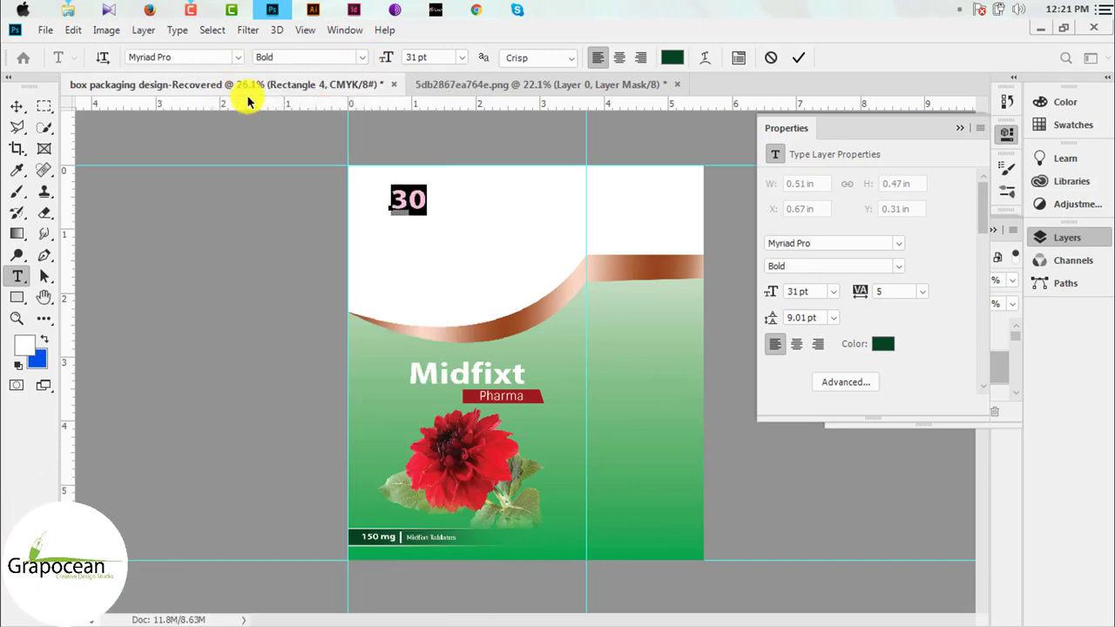
left_click(33, 103)
scroll(418, 193, "up", 3)
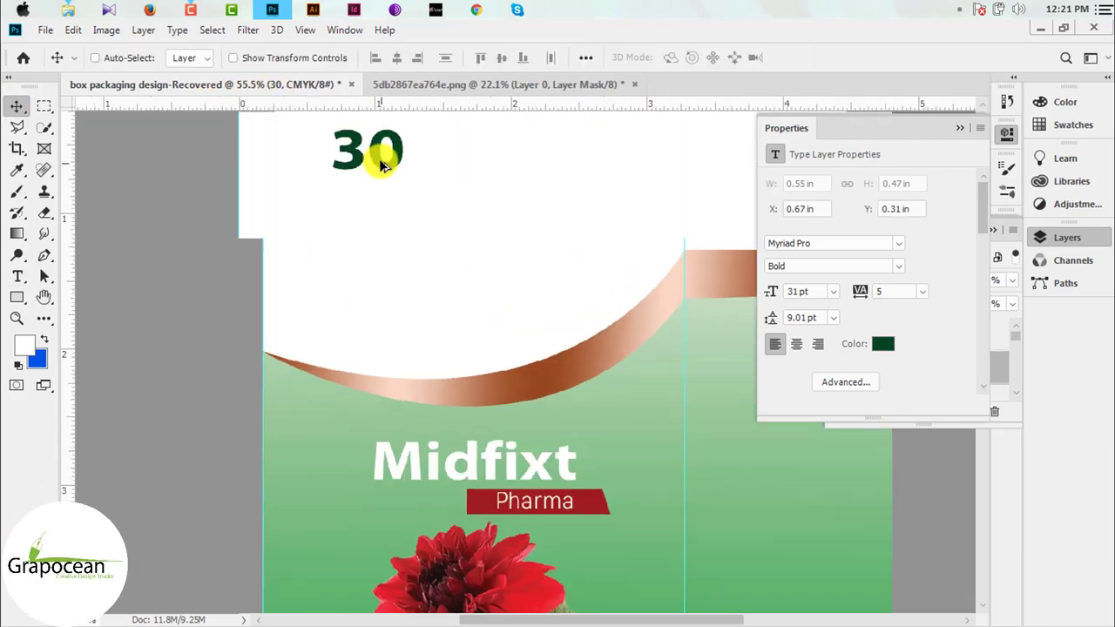
scroll(378, 157, "up", 4)
scroll(403, 167, "down", 1)
scroll(410, 175, "down", 5)
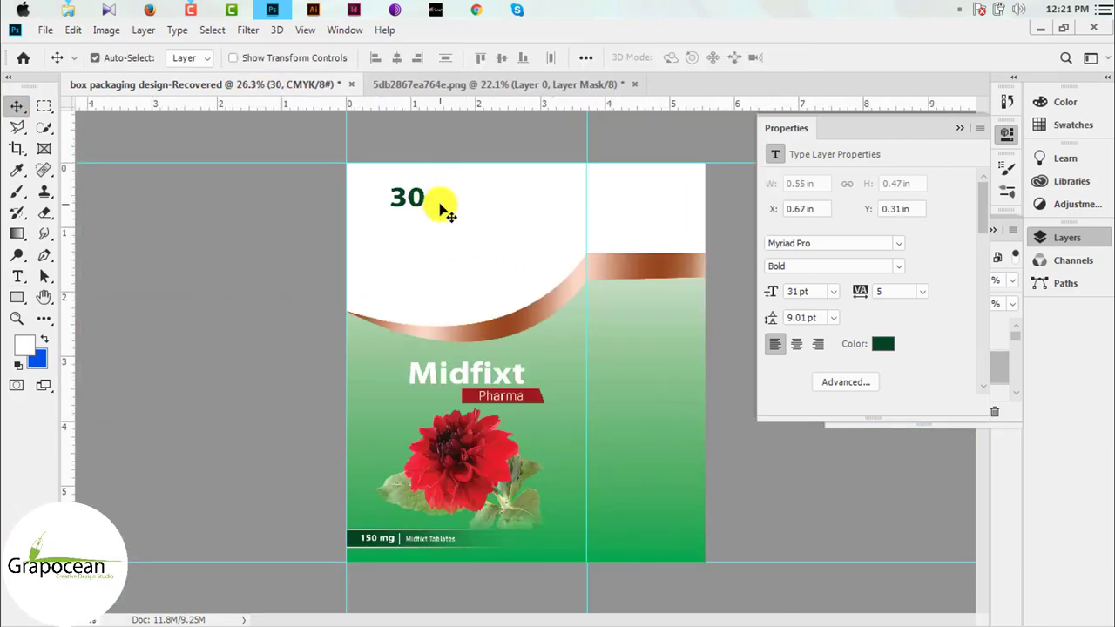
scroll(486, 291, "up", 1)
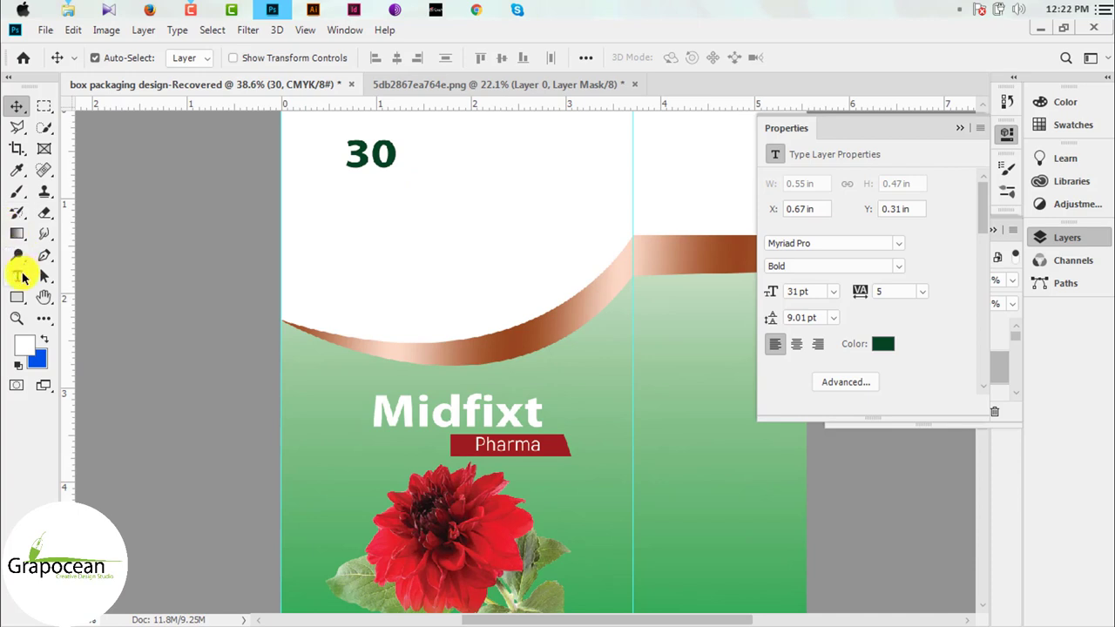
- Type the word 'Tablates' as a new text line near the 30
left_click(18, 276)
left_click(386, 215)
type("tablat")
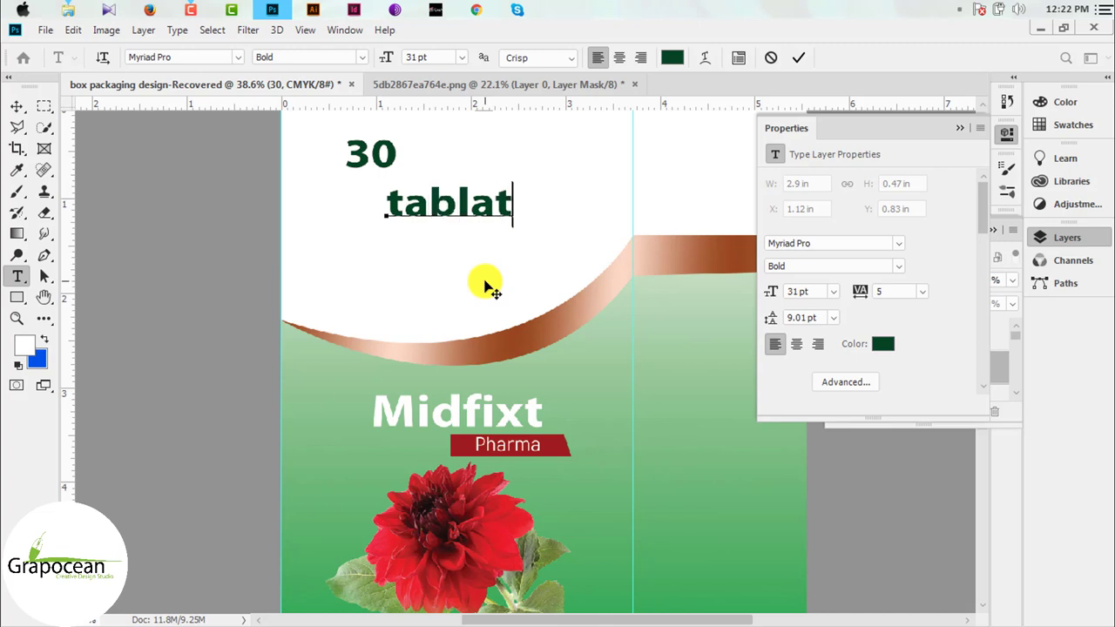
type("s")
key("BackSpace")
key("Escape")
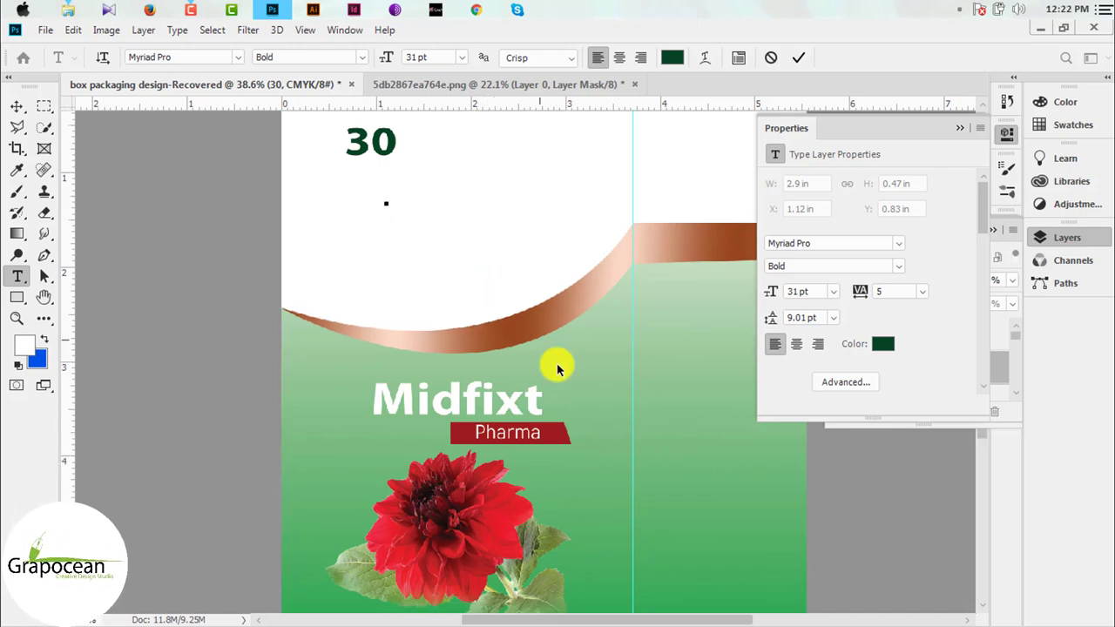
scroll(558, 366, "down", 5)
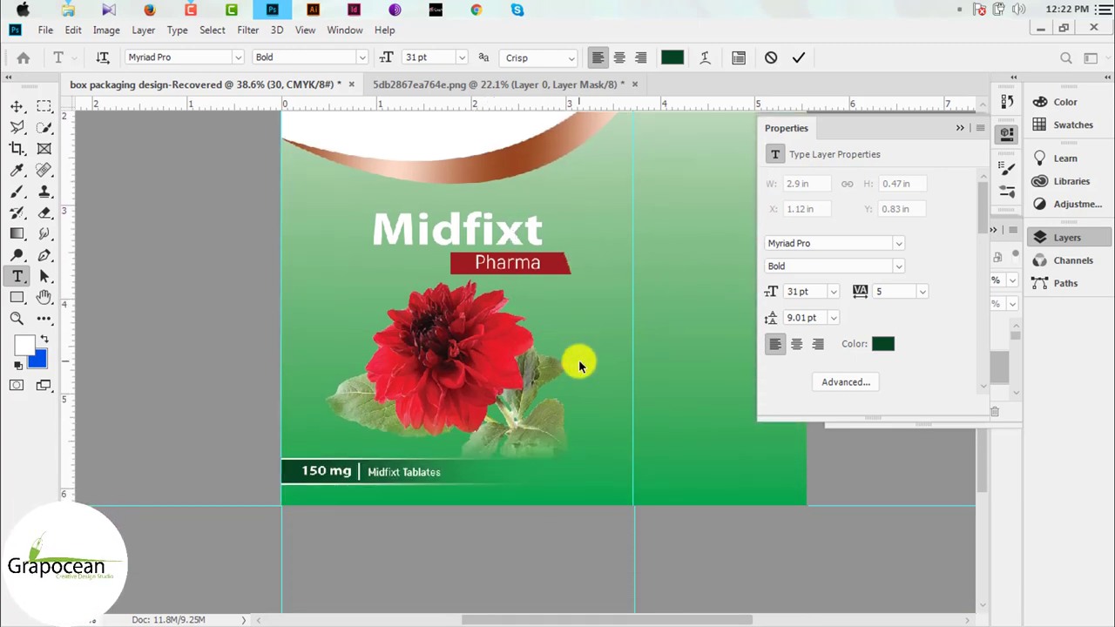
scroll(578, 359, "up", 3)
scroll(568, 352, "up", 3)
type("tab")
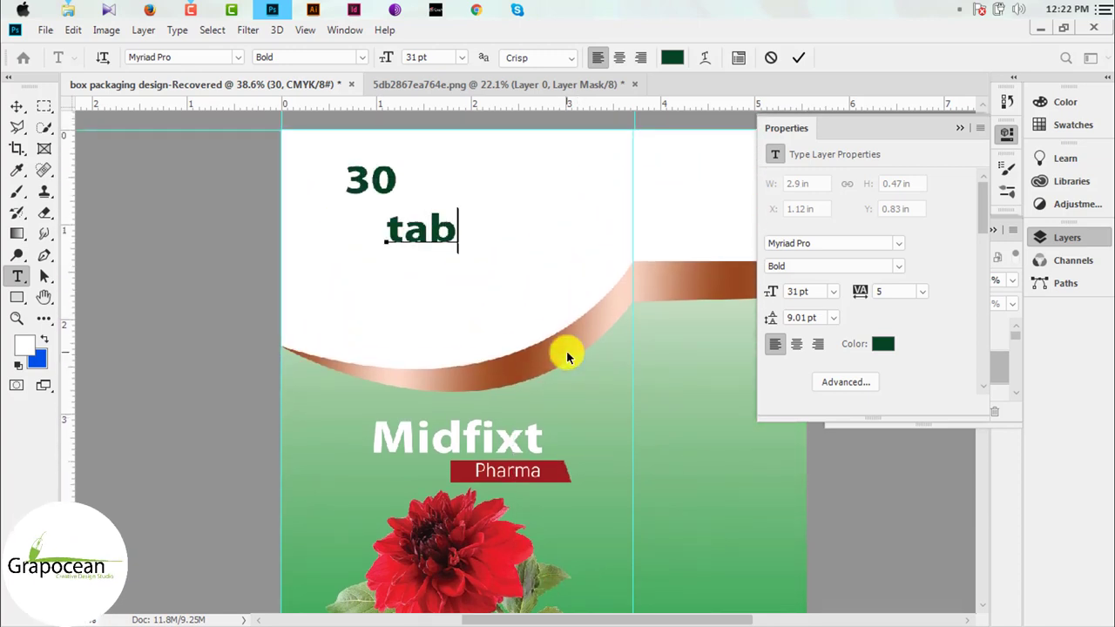
key("BackSpace")
key("BackSpace")
key("BackSpace")
type("Tablat")
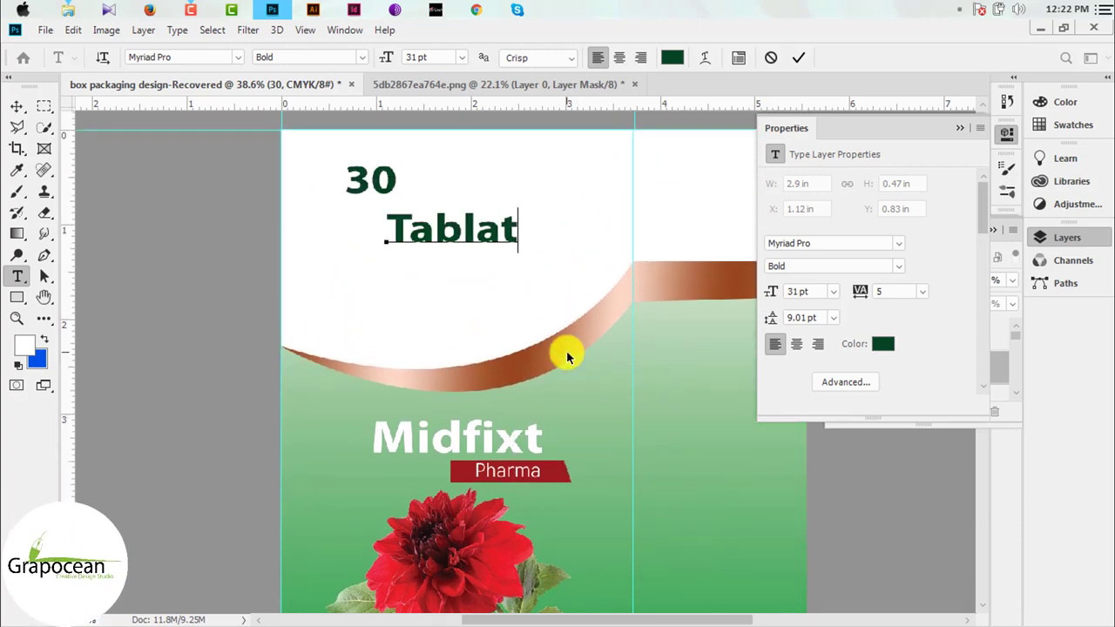
type("es")
- Set the Tablates text to Akrobat Regular at 15 pt
left_click_drag(567, 232, 35, 168)
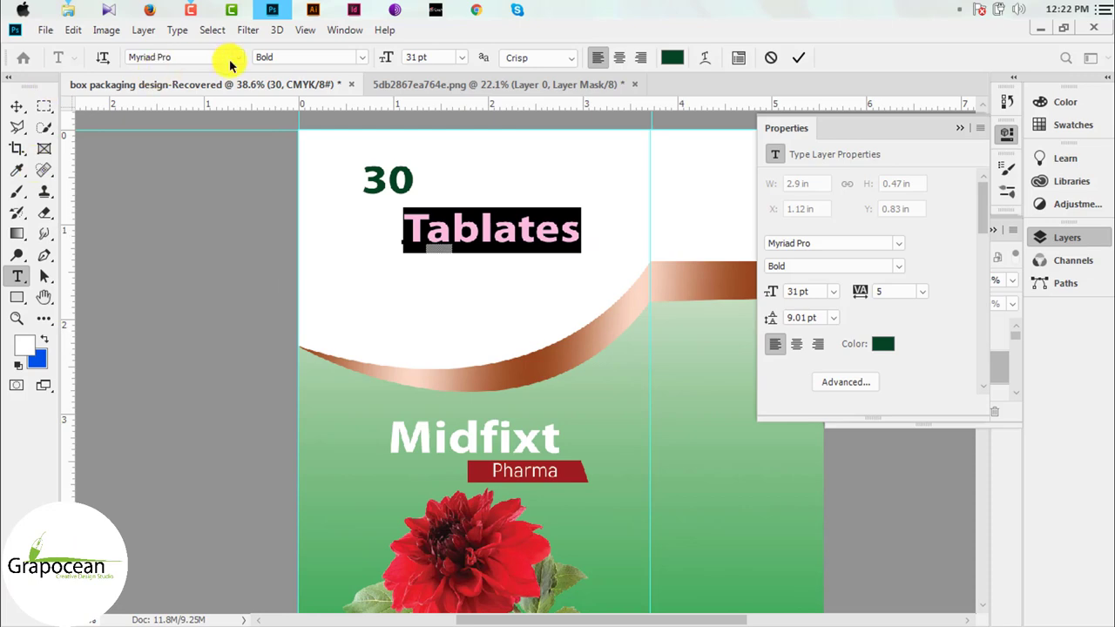
left_click(237, 58)
left_click(229, 112)
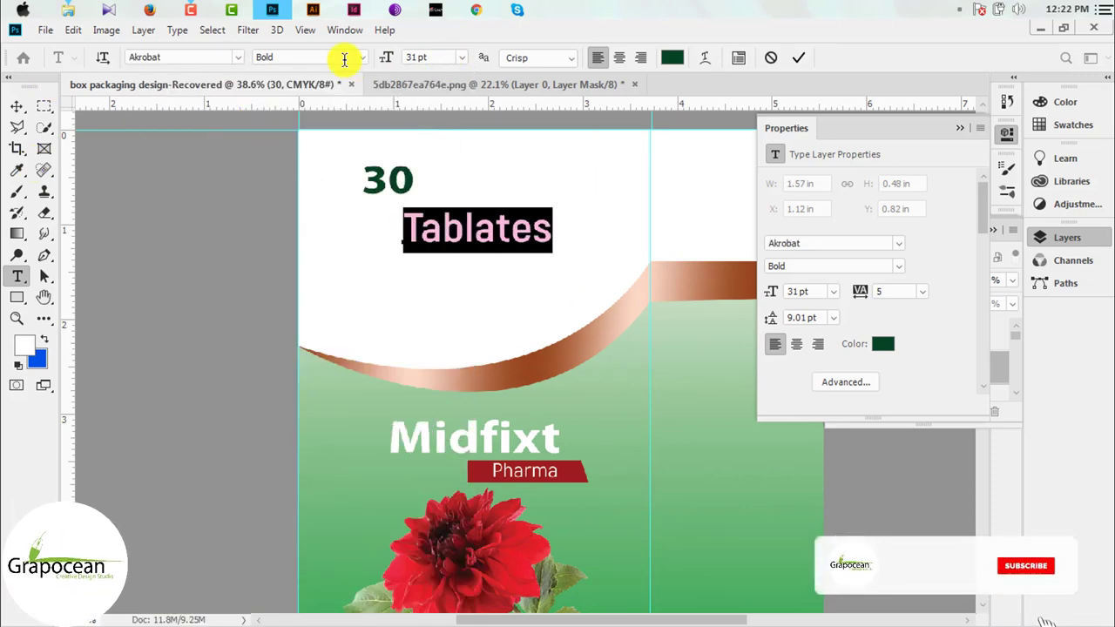
left_click(344, 59)
left_click(323, 83)
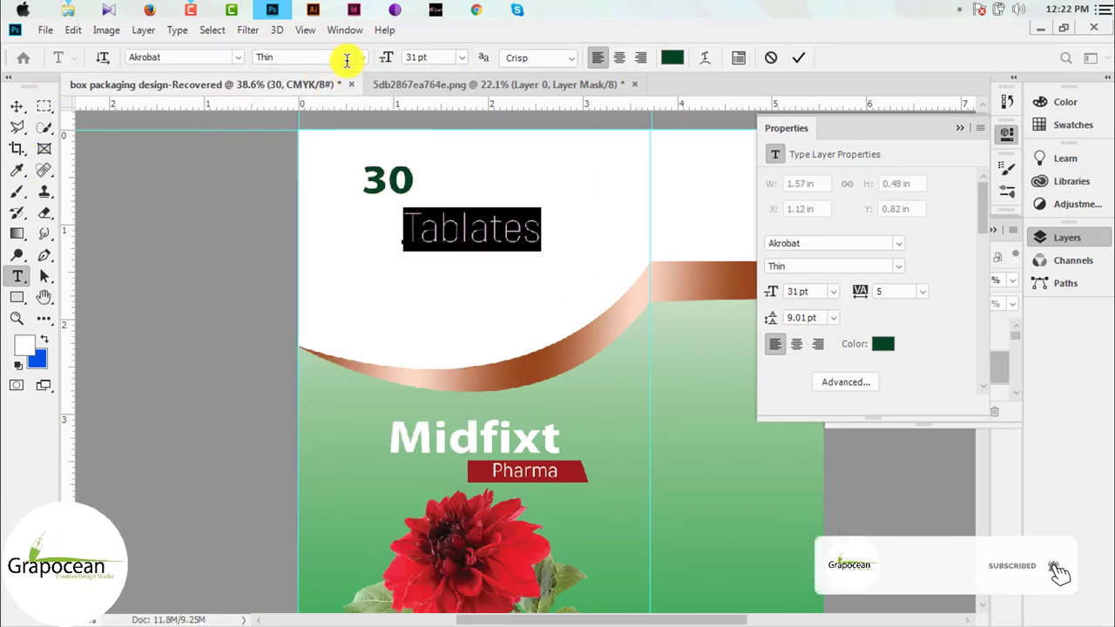
left_click(347, 59)
left_click(315, 114)
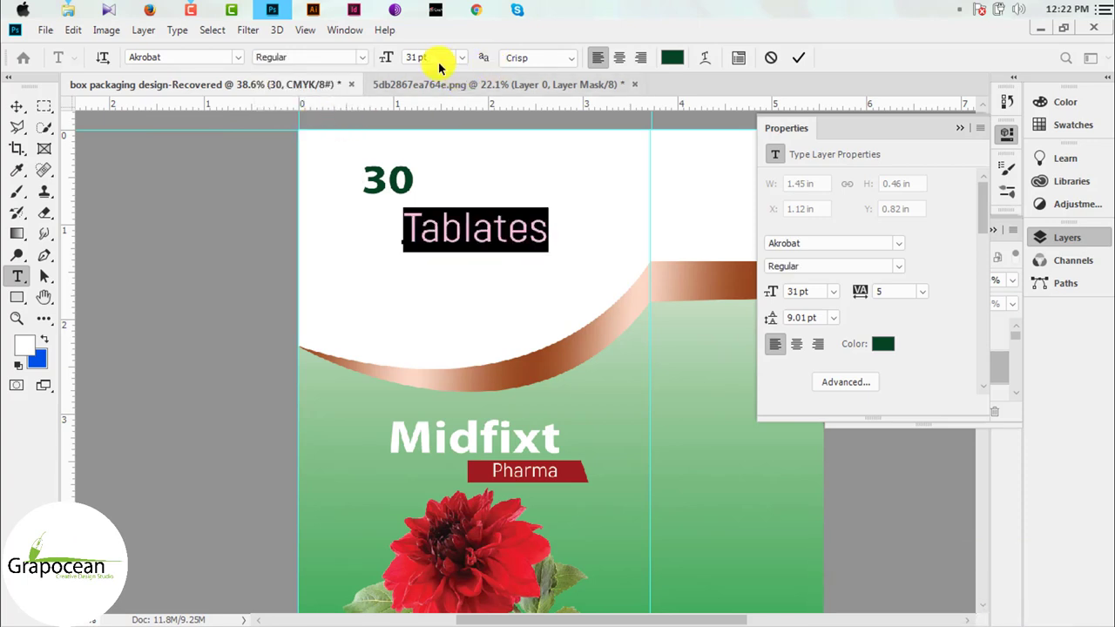
left_click(432, 58)
type("15")
key("Return")
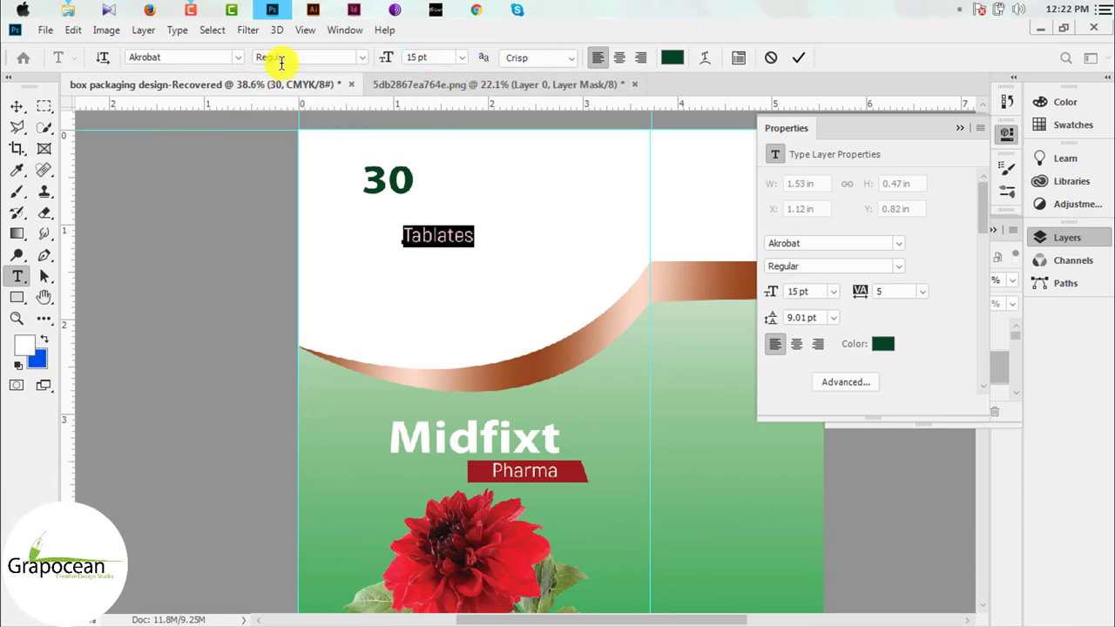
- Move the Tablates layer up beside the 30
left_click(15, 105)
scroll(451, 222, "up", 2)
scroll(448, 204, "up", 2)
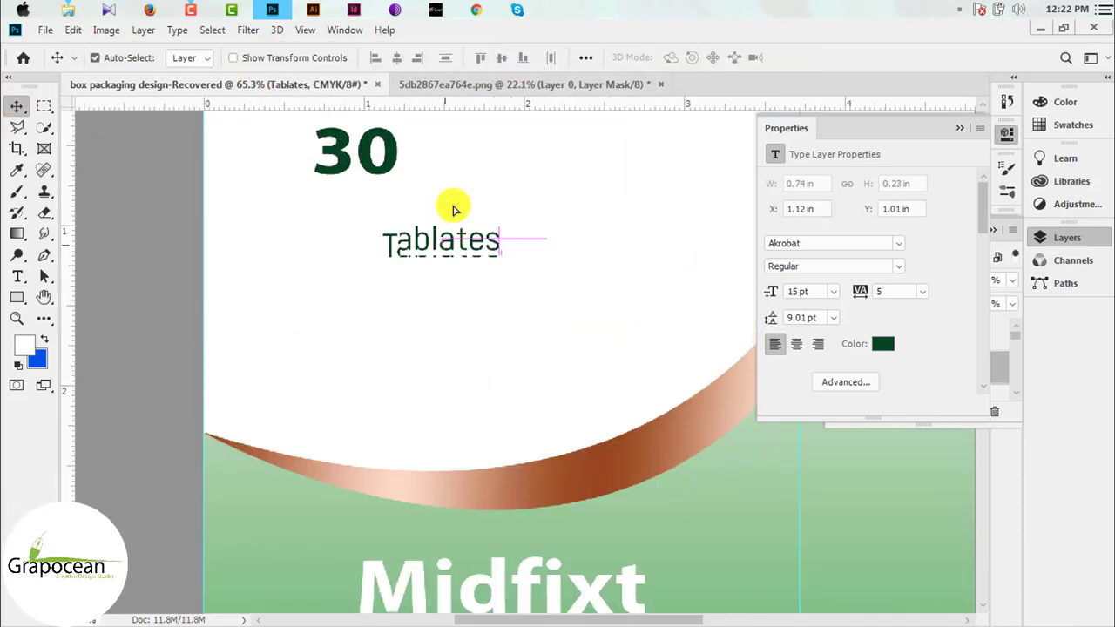
left_click_drag(443, 248, 473, 169)
scroll(398, 218, "down", 1)
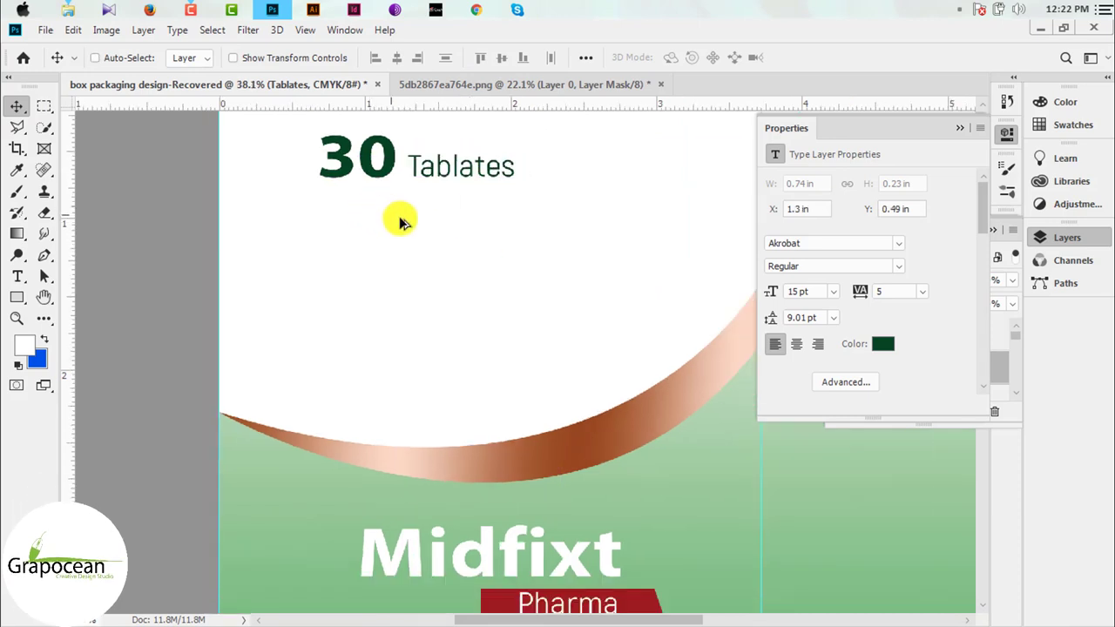
scroll(502, 265, "down", 3)
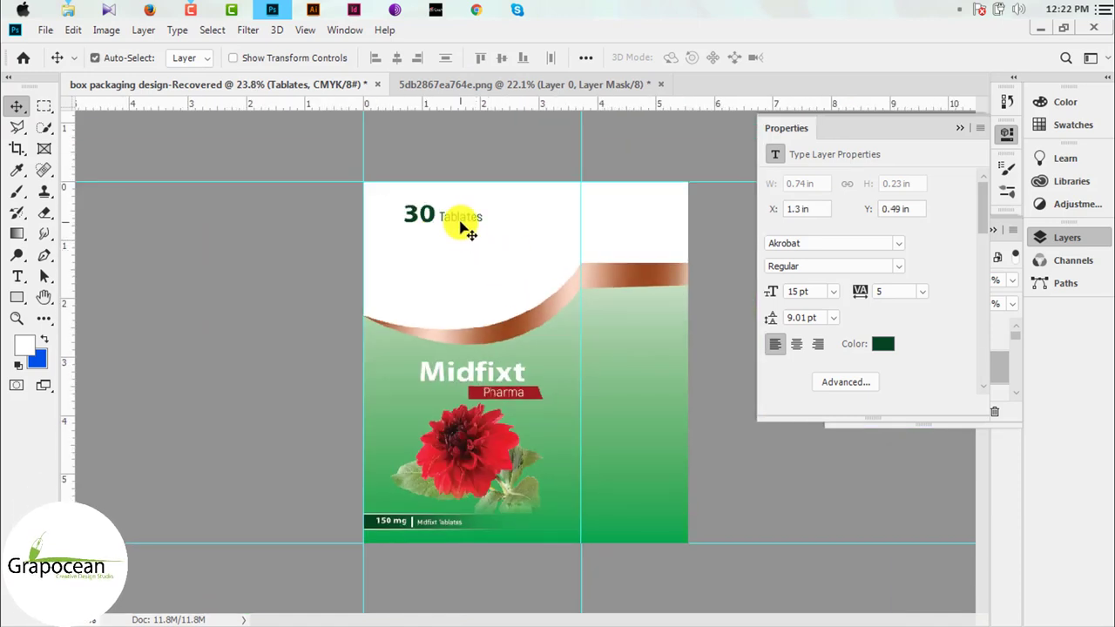
scroll(462, 229, "up", 2)
- Change the 30 to the Akrobat font and shift Tablates beside it
mouse_move(419, 183)
left_mouse_down()
mouse_move(468, 179)
mouse_move(438, 169)
left_mouse_up()
key("t")
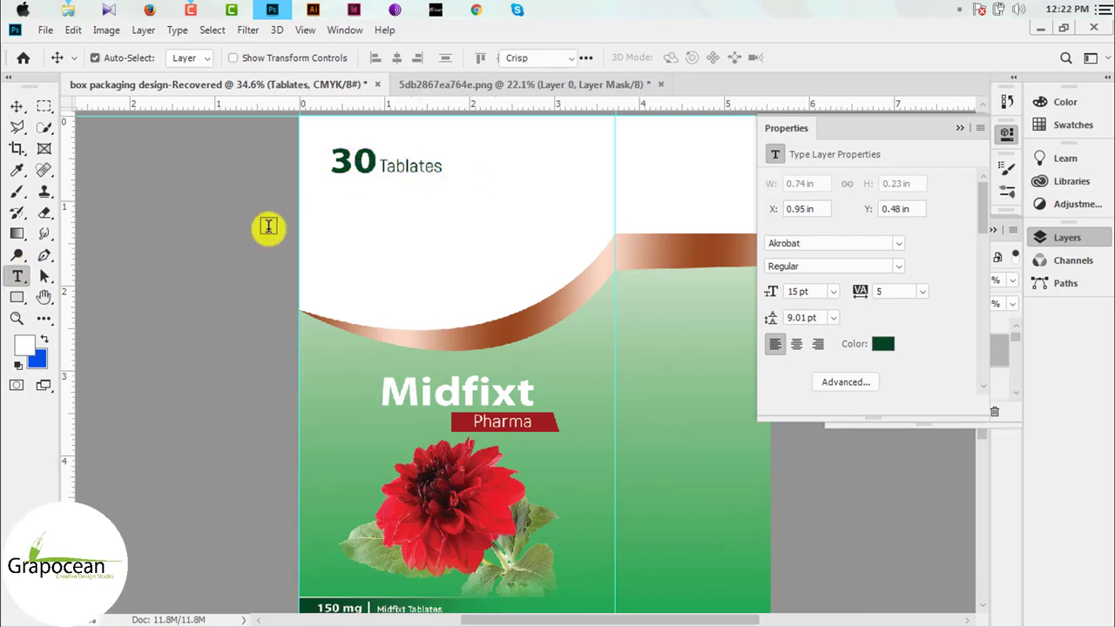
double_click(349, 162)
left_click(237, 56)
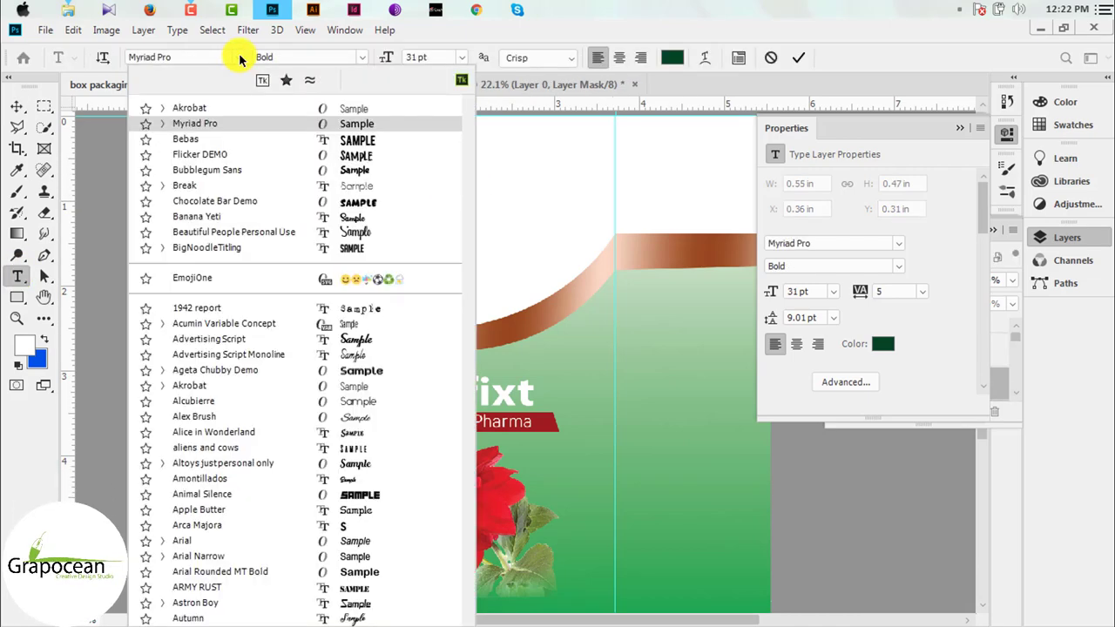
left_click(240, 115)
left_click(16, 105)
left_click_drag(410, 169, 399, 168)
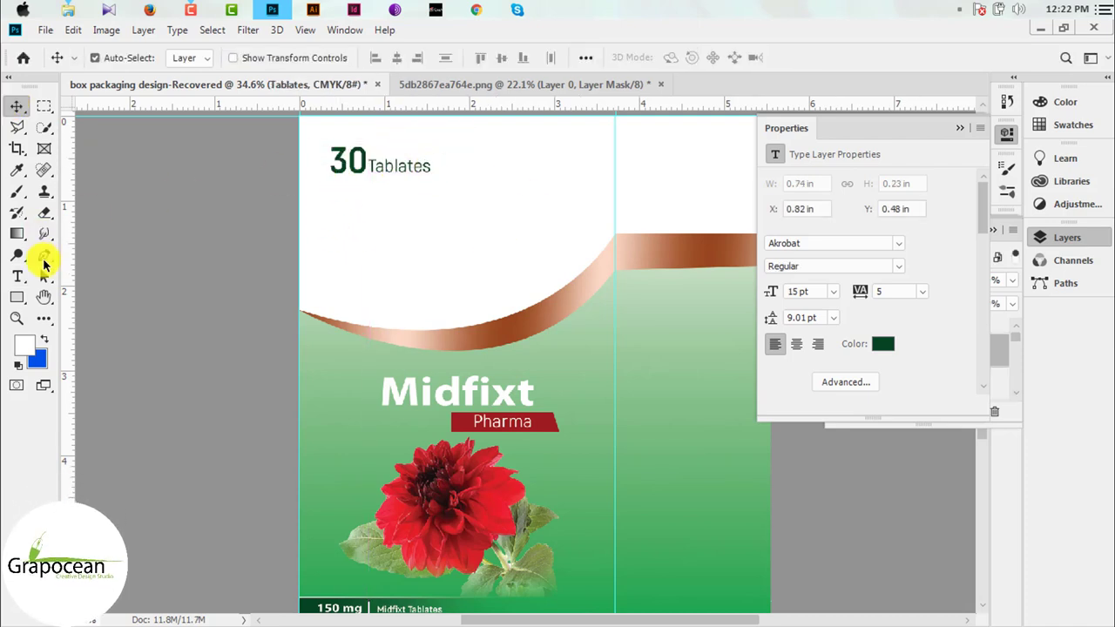
- Make the 30 use the Akrobat Black weight
left_click(16, 276)
double_click(344, 162)
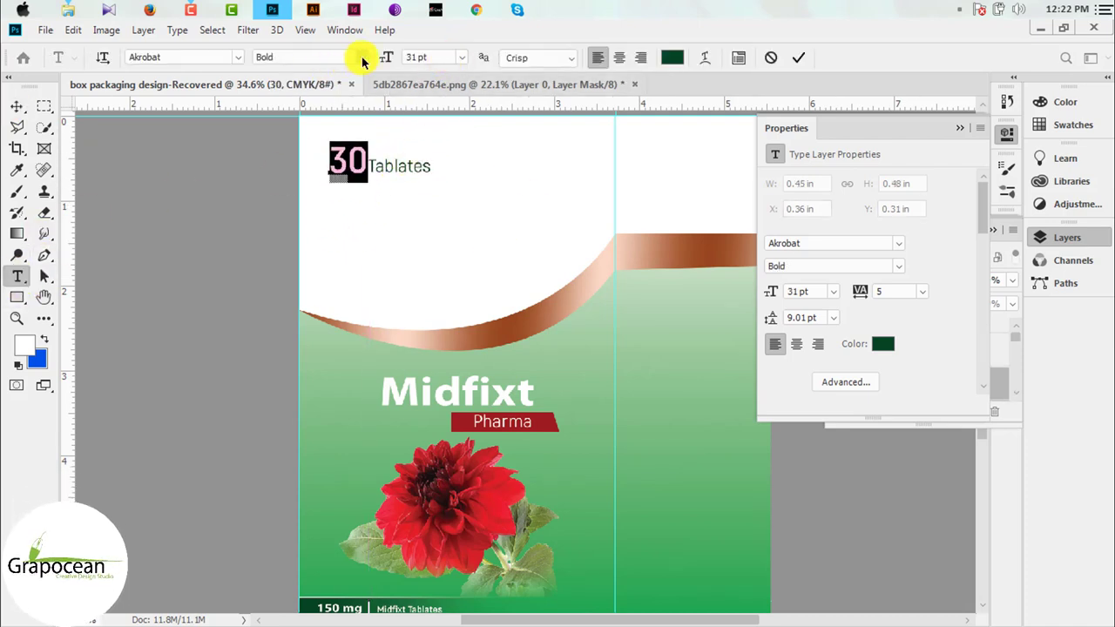
left_click(363, 61)
left_click(314, 172)
left_click(15, 105)
- Space Tablates slightly away from the 30 and nudge it left and up
left_click(386, 168)
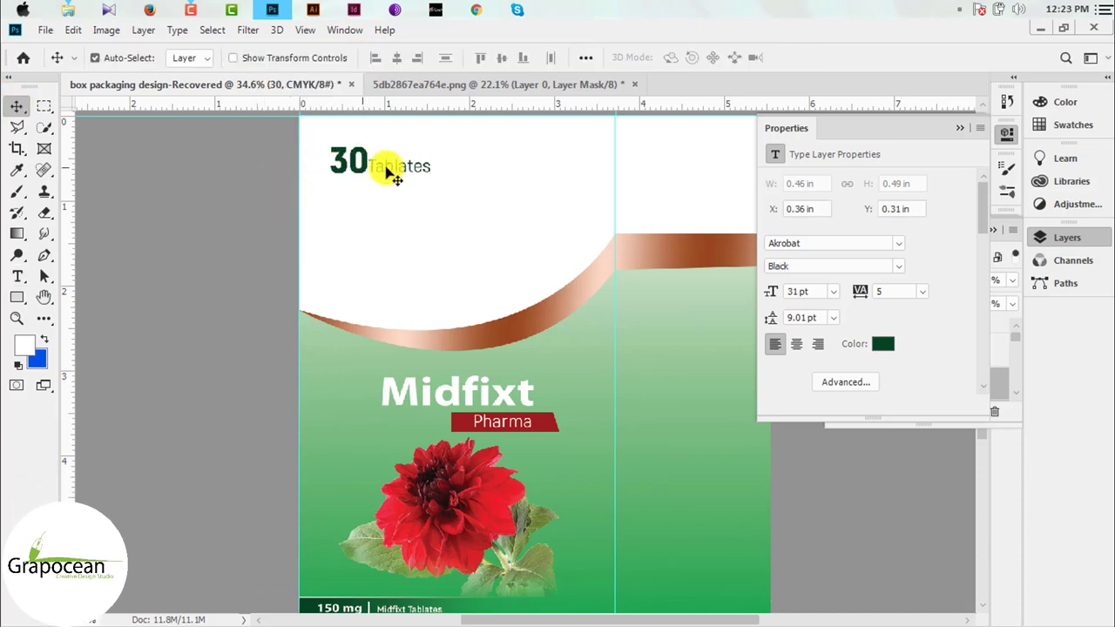
left_click_drag(410, 168, 417, 169)
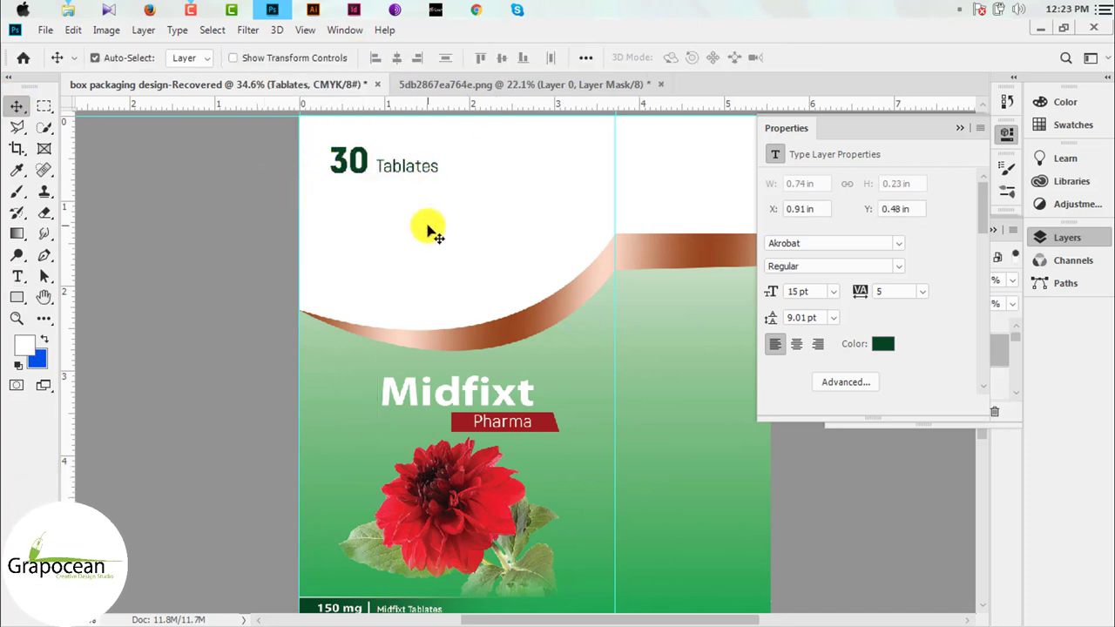
key("Left")
key("Left")
key("Left")
key("Up")
key("Up")
key("Up")
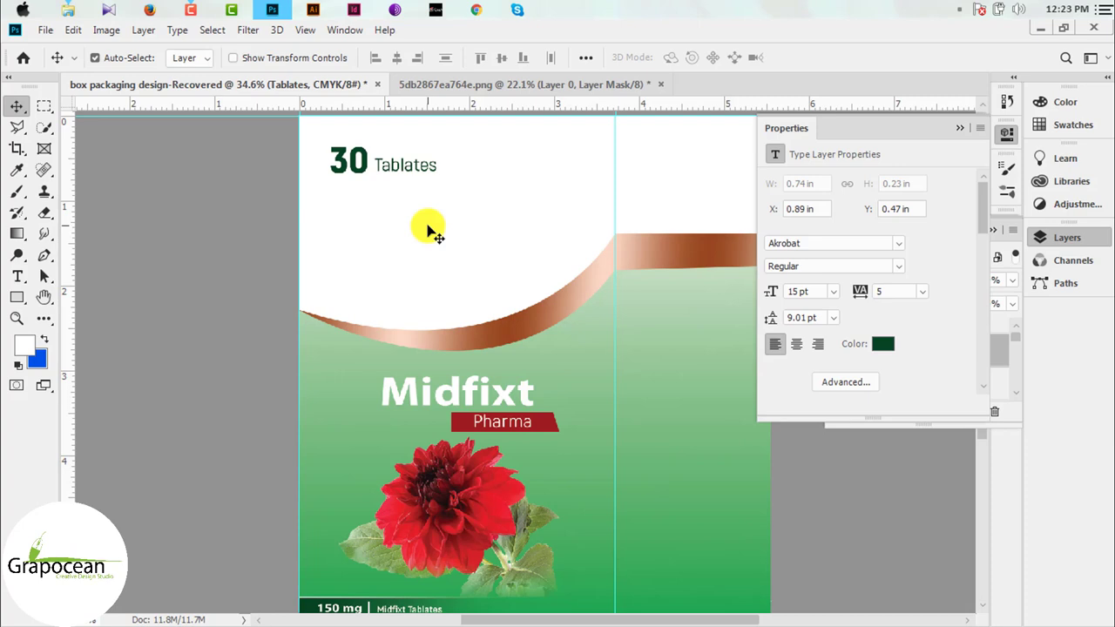
- Draw a wide rectangle bar under the 30 Tablates heading, filled dark red
left_click(26, 240)
left_click(17, 297)
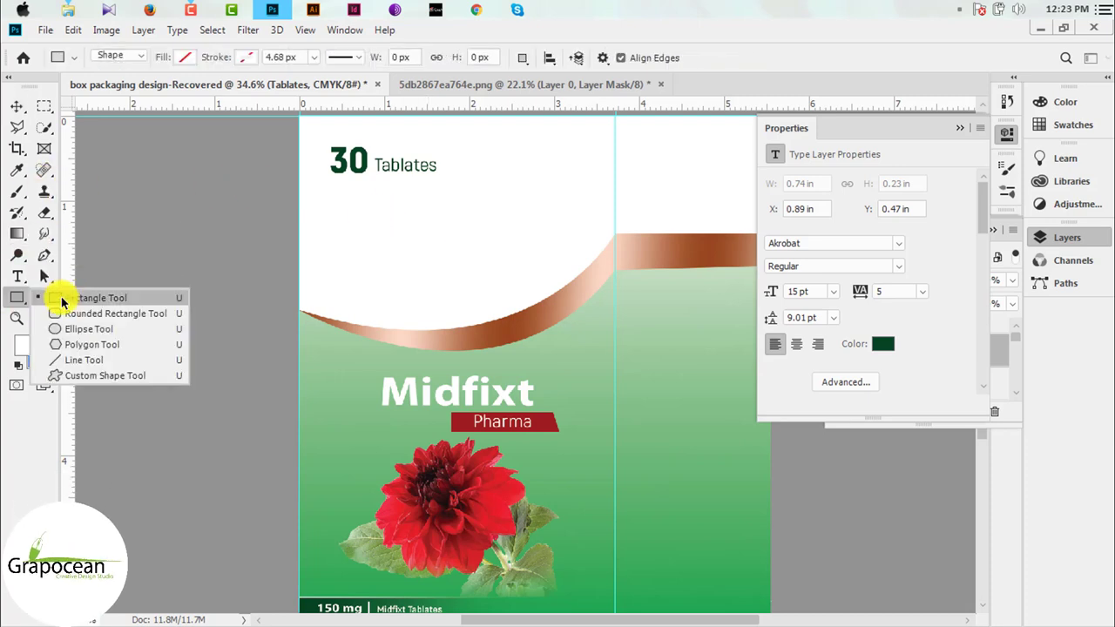
left_click_drag(304, 188, 474, 196)
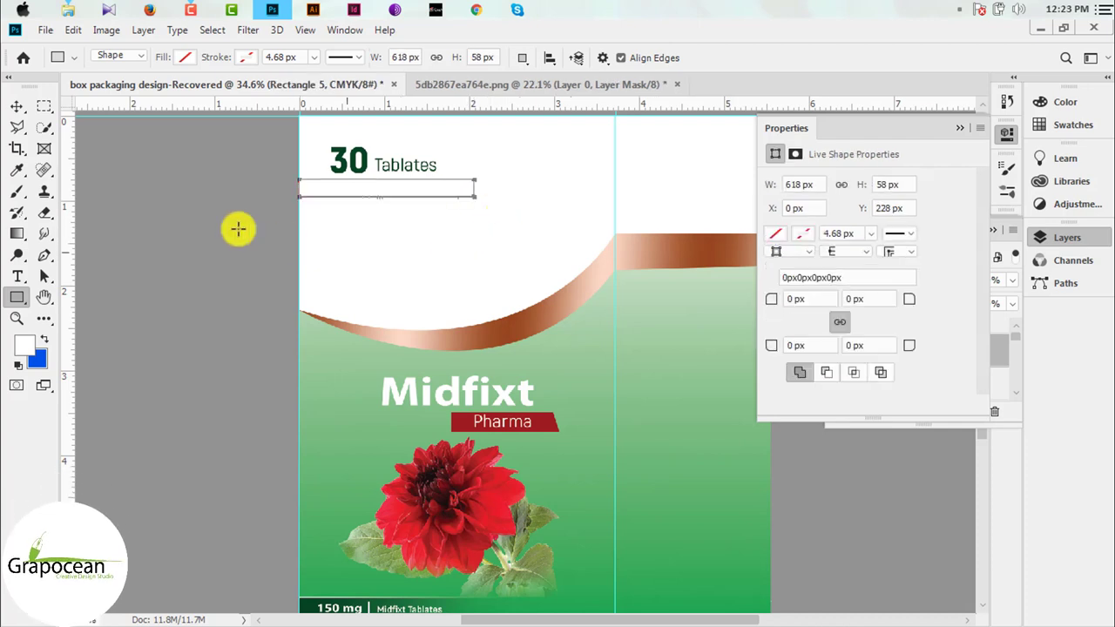
left_click(185, 56)
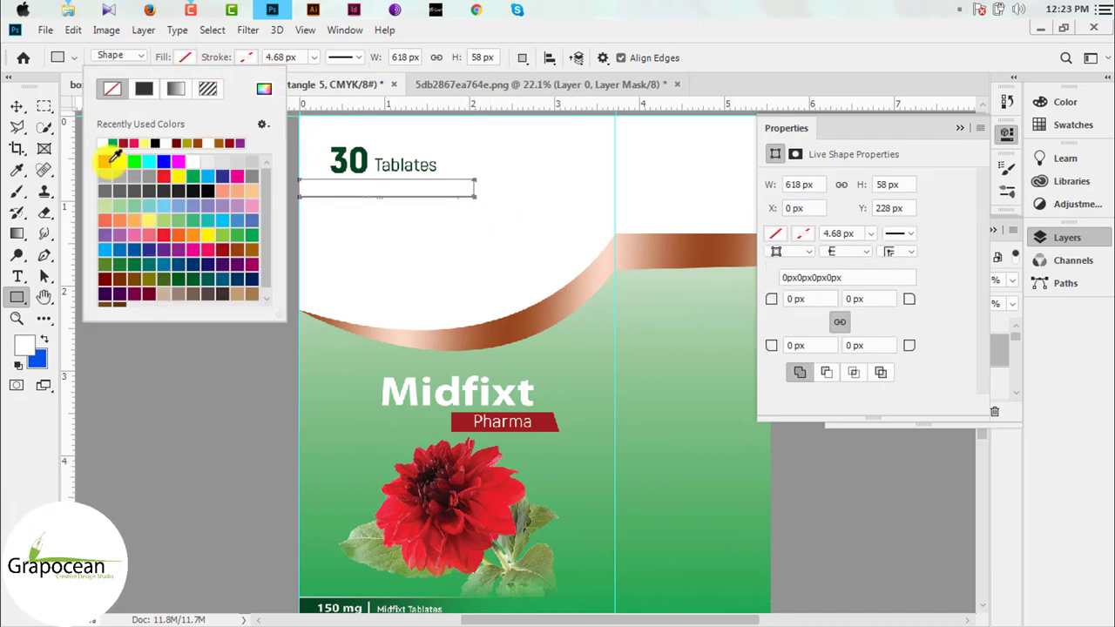
left_click(176, 143)
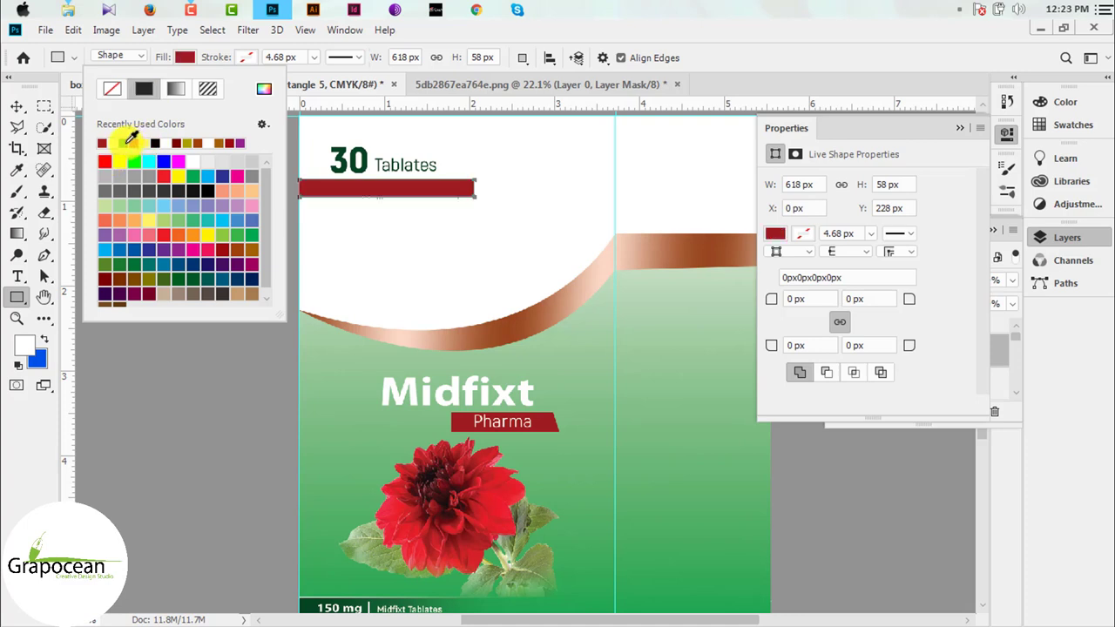
left_click(17, 105)
left_click(187, 353)
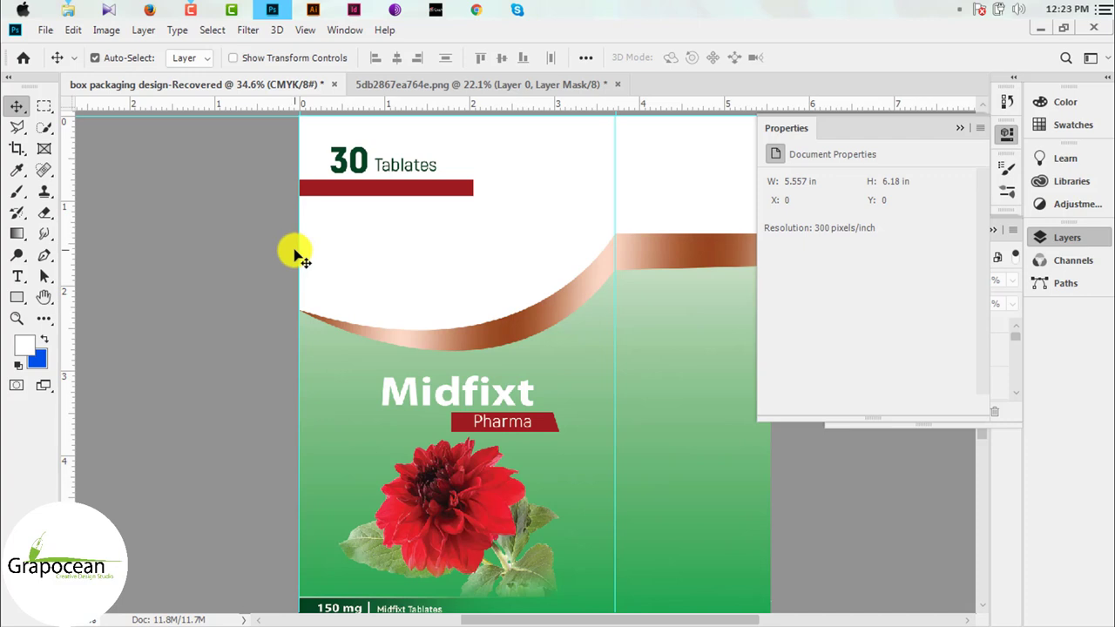
- Recolour the bar's fill to green and start a new text line on it
left_click(413, 190)
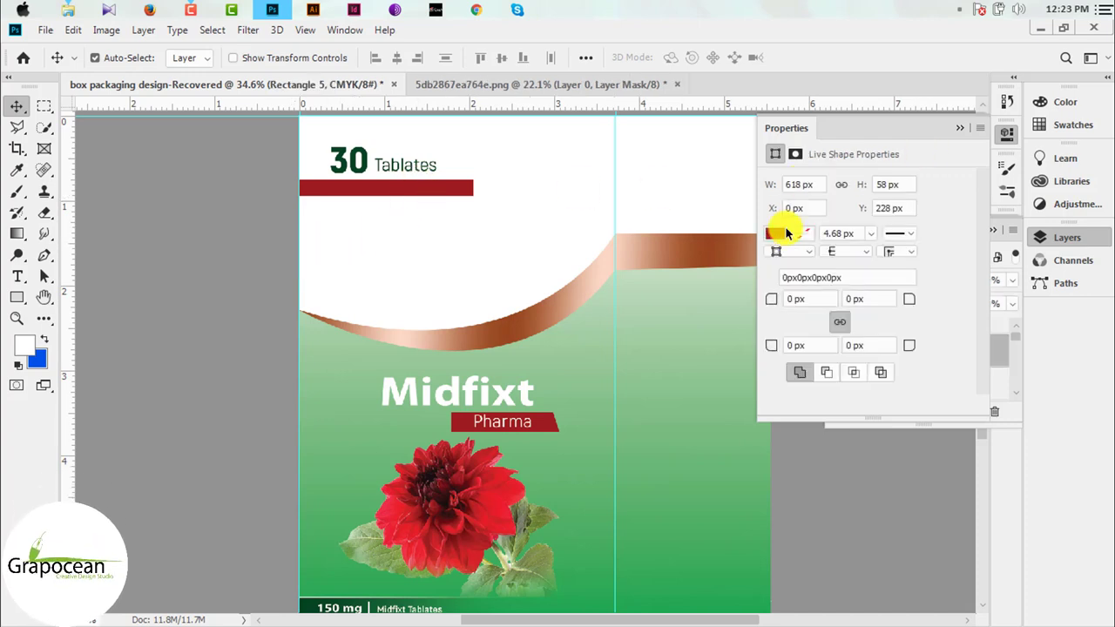
left_click(767, 233)
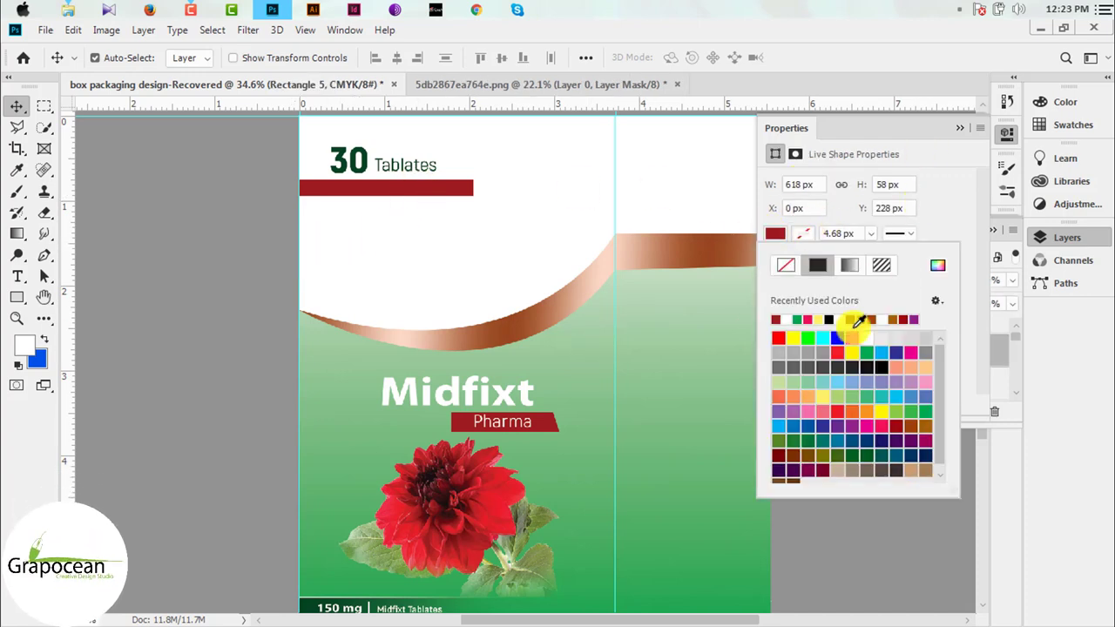
left_click(798, 321)
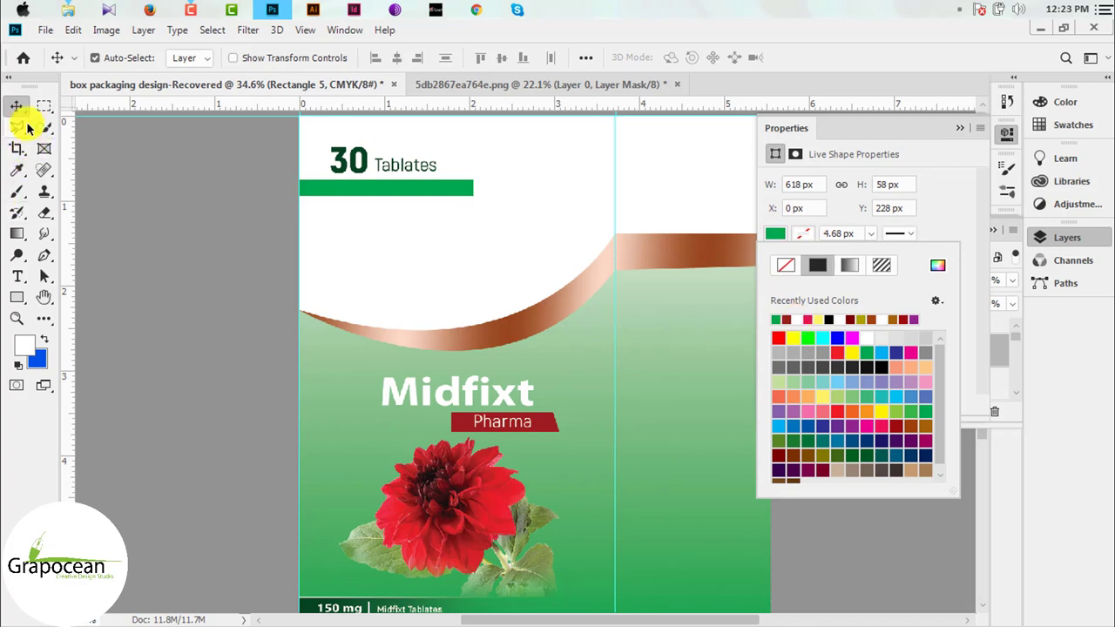
left_click(117, 286)
left_click(17, 276)
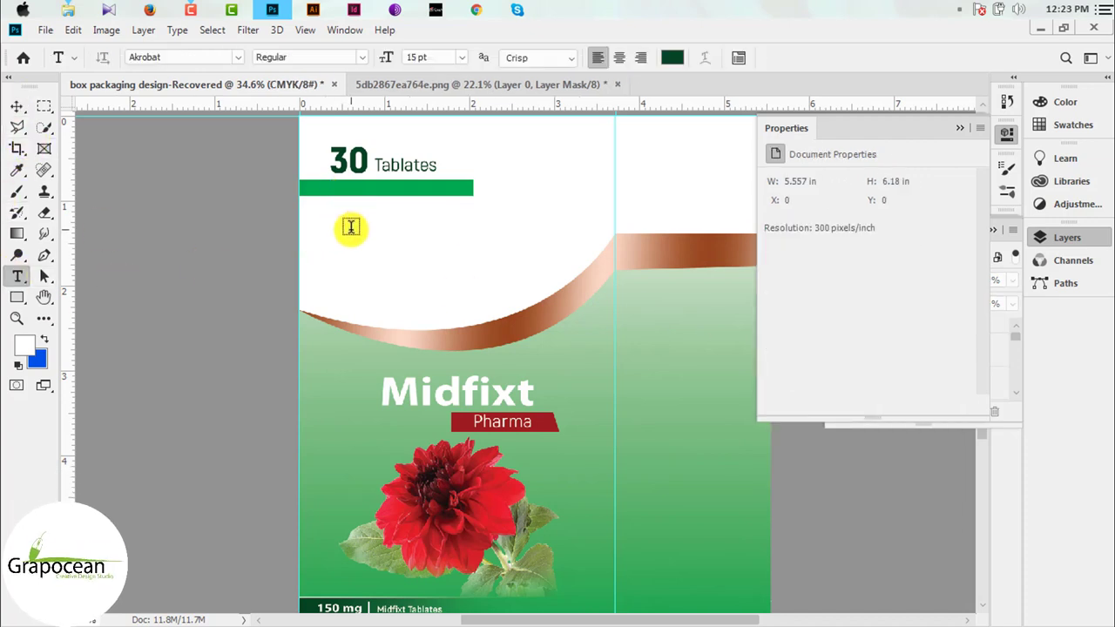
left_click(352, 188)
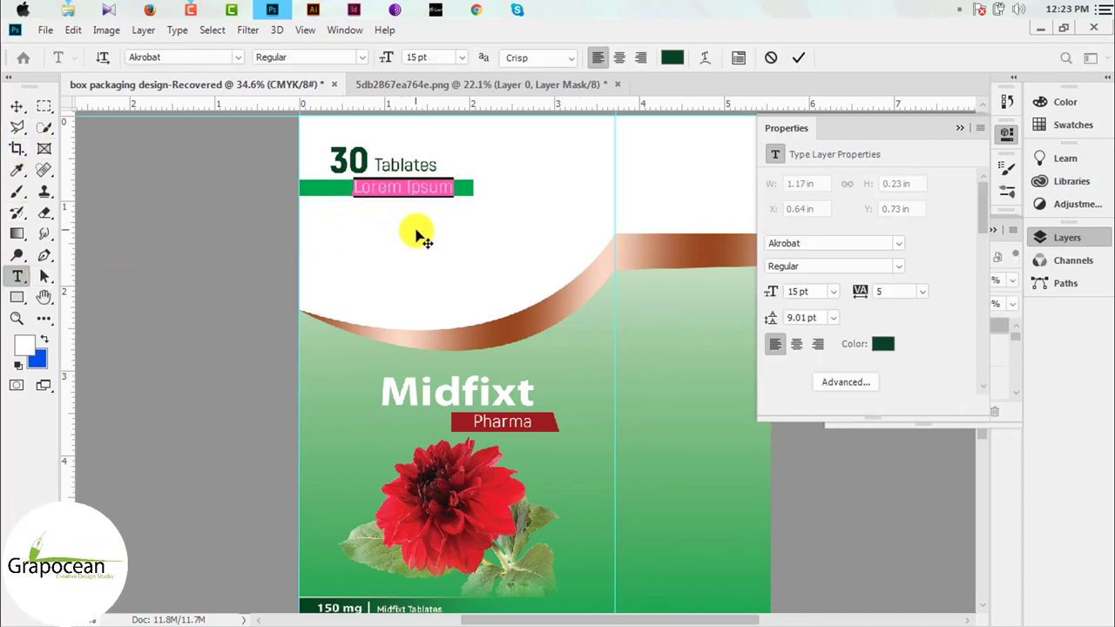
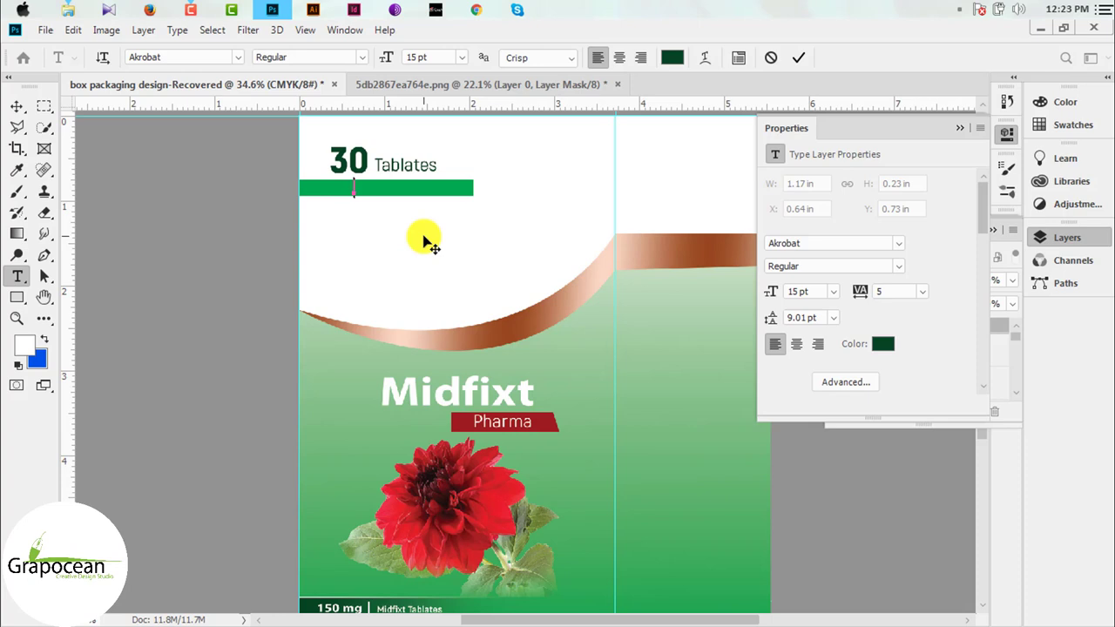
- Type the tagline 'Suplement Diety' on the green bar and correct its spelling
type("sub")
type("lement diety")
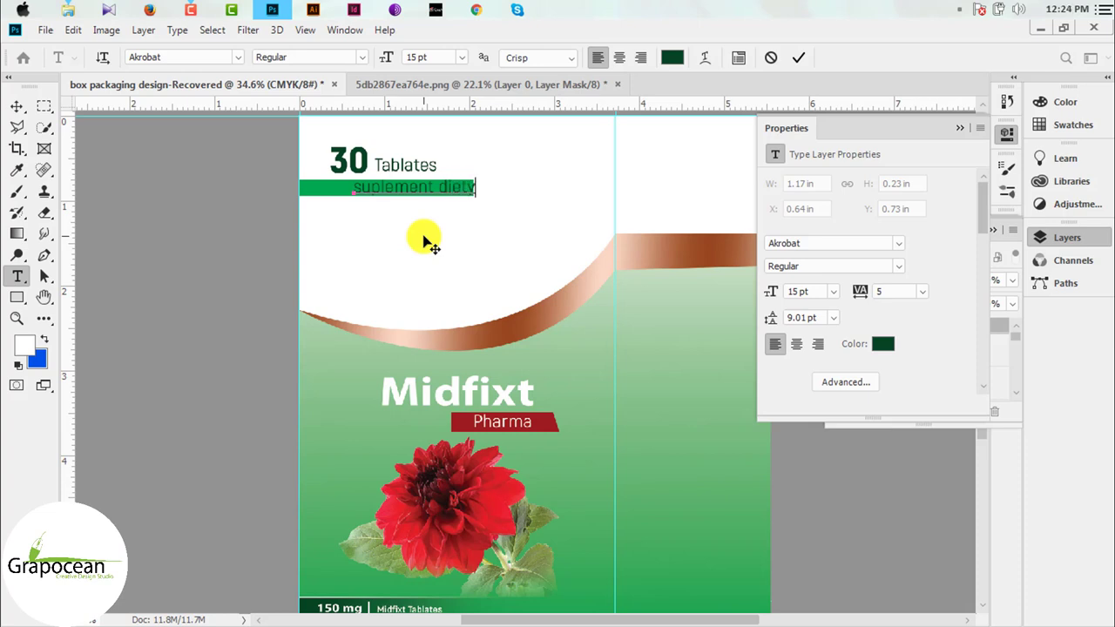
left_click_drag(352, 186, 382, 186)
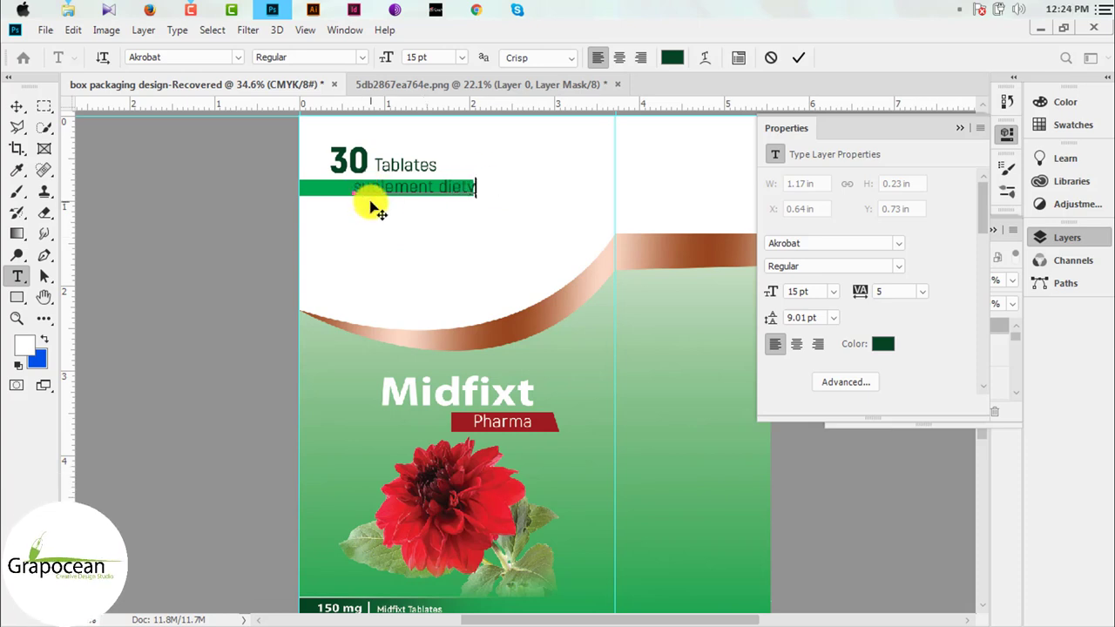
key("Left")
key("Left")
key("Left")
left_click(16, 105)
- Set the 'Suplement Diety' tagline's font size to 10 pt
scroll(424, 183, "up", 2)
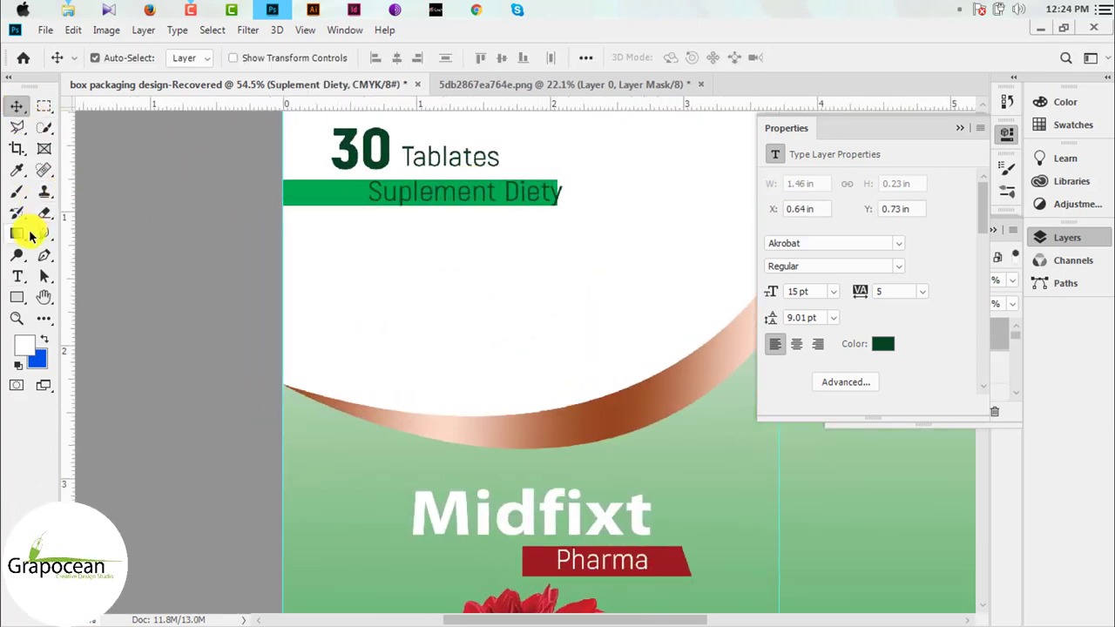
left_click(16, 276)
left_click_drag(369, 189, 770, 190)
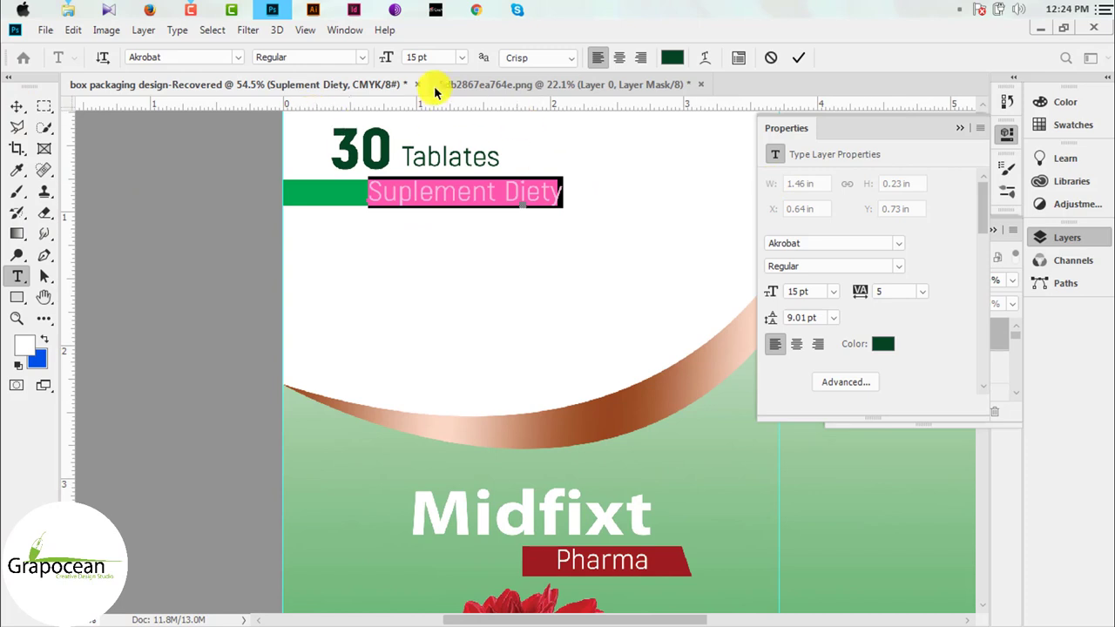
type("8")
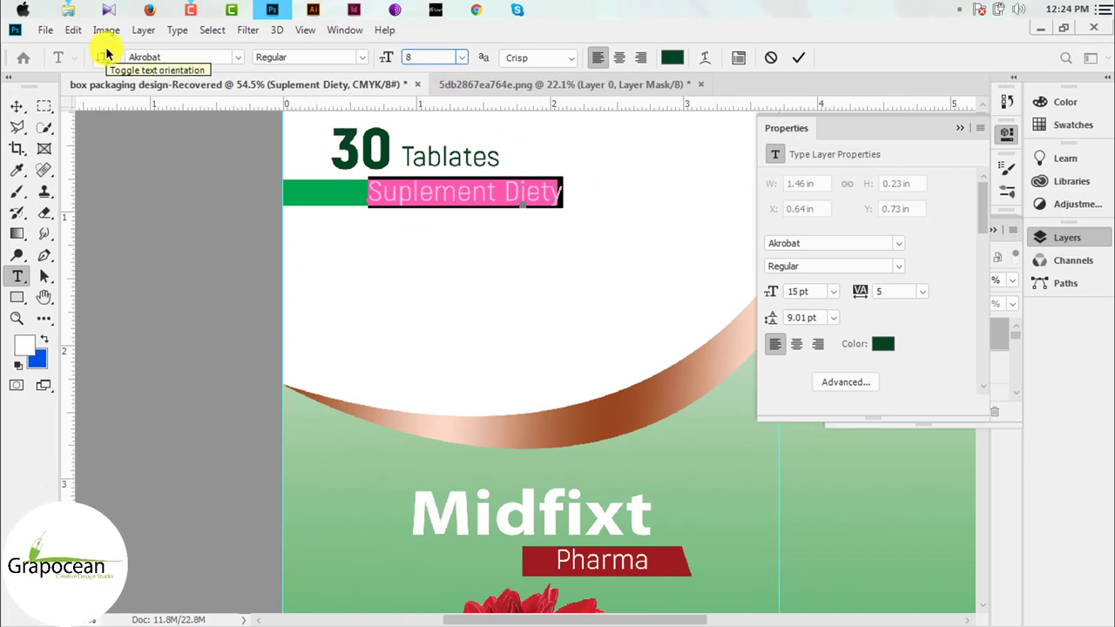
key("Return")
type("10")
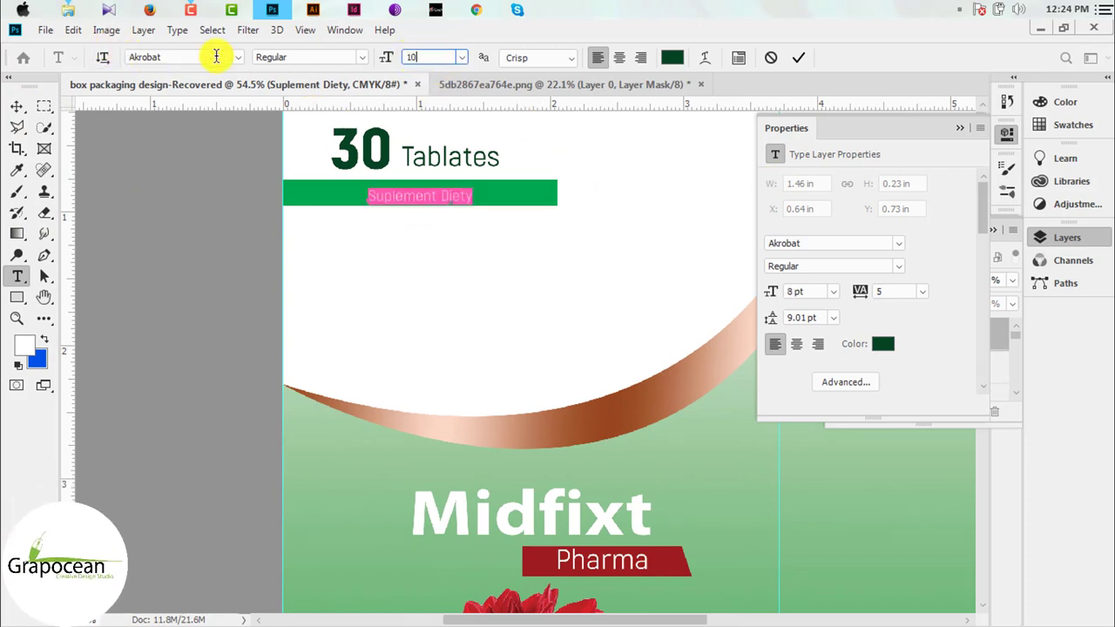
key("Return")
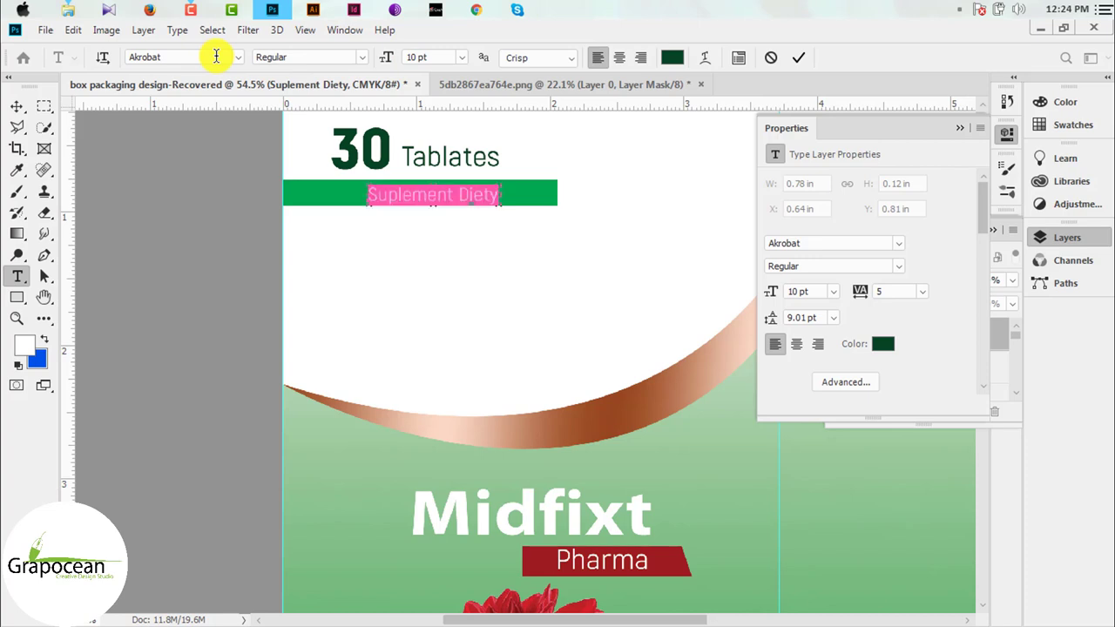
- Move the tagline left on the green bar beneath '30 Tablates'
left_click(411, 56)
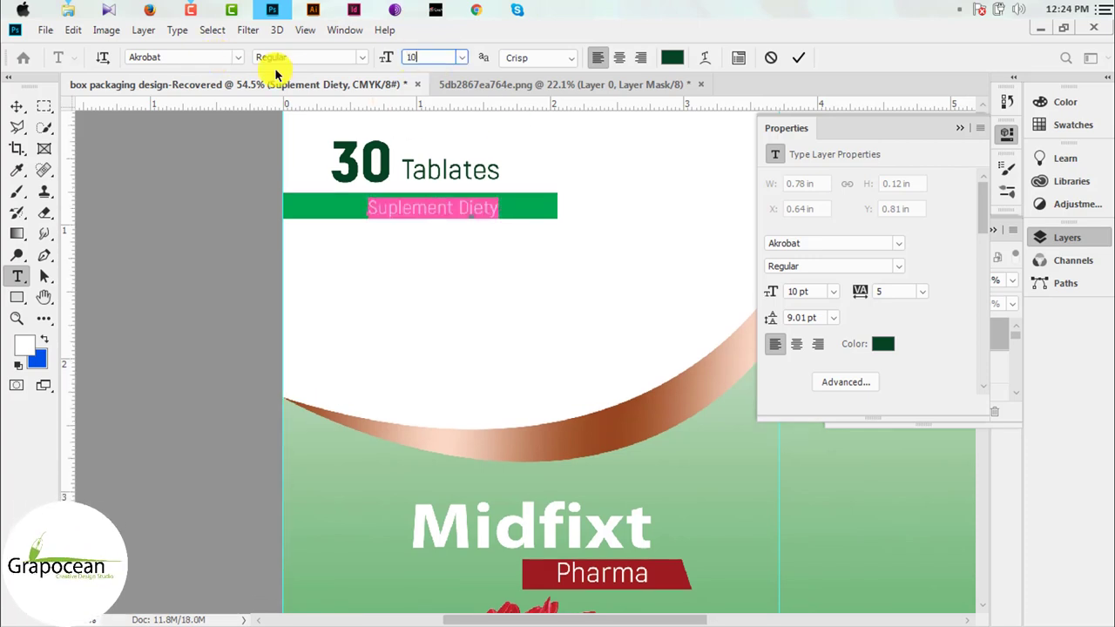
left_click(17, 105)
left_click_drag(436, 212, 404, 207)
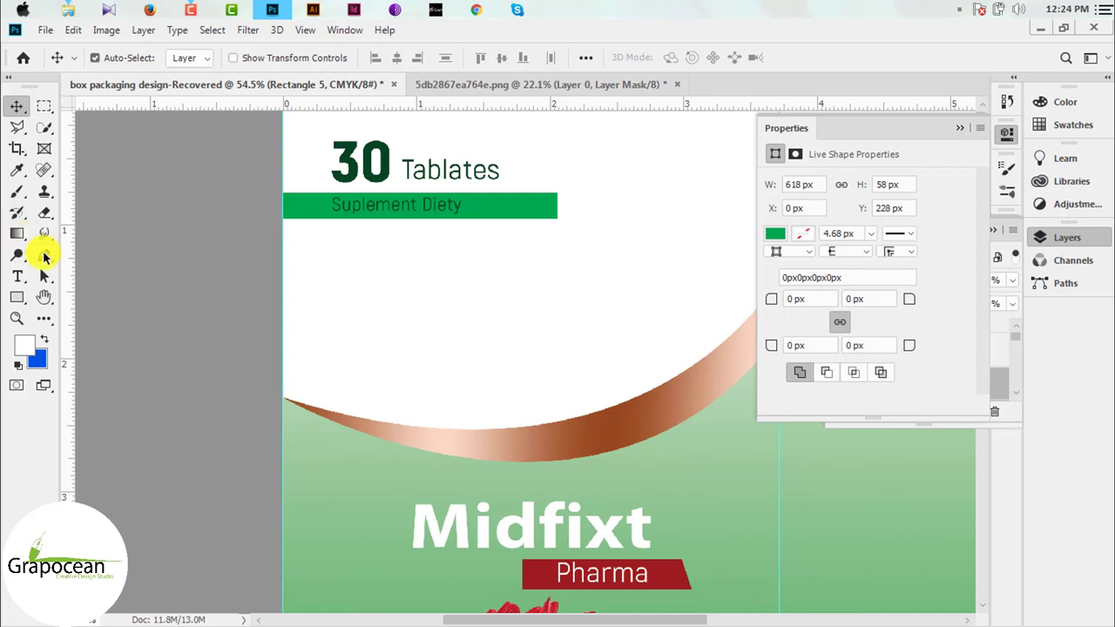
- Slant the green banner's right end by moving its corner point, converting it to a path
left_click(45, 255)
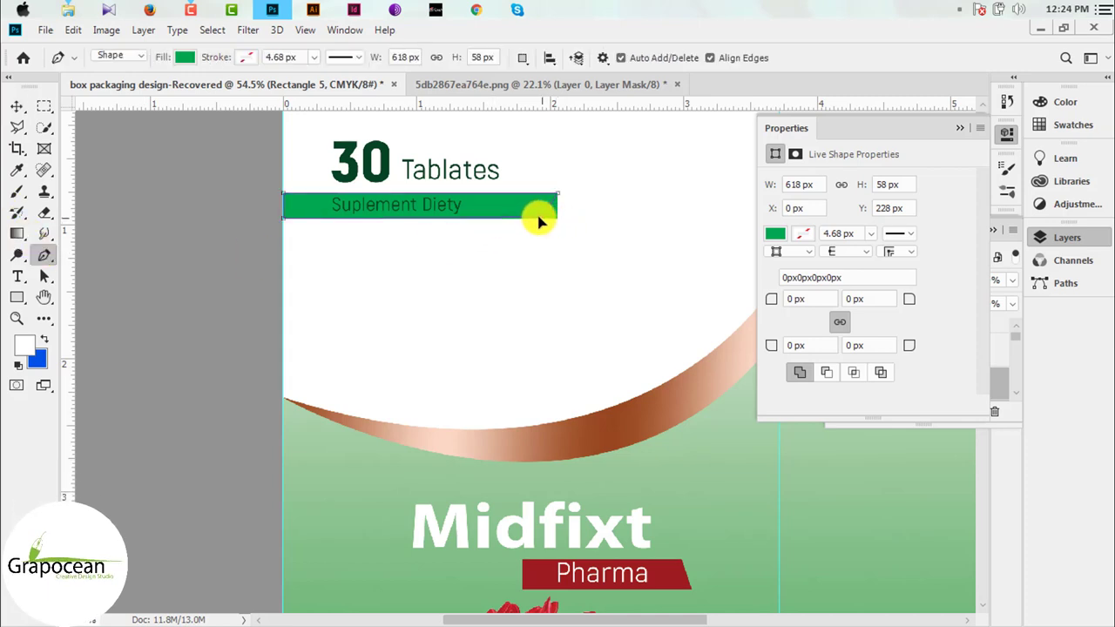
left_click(538, 219)
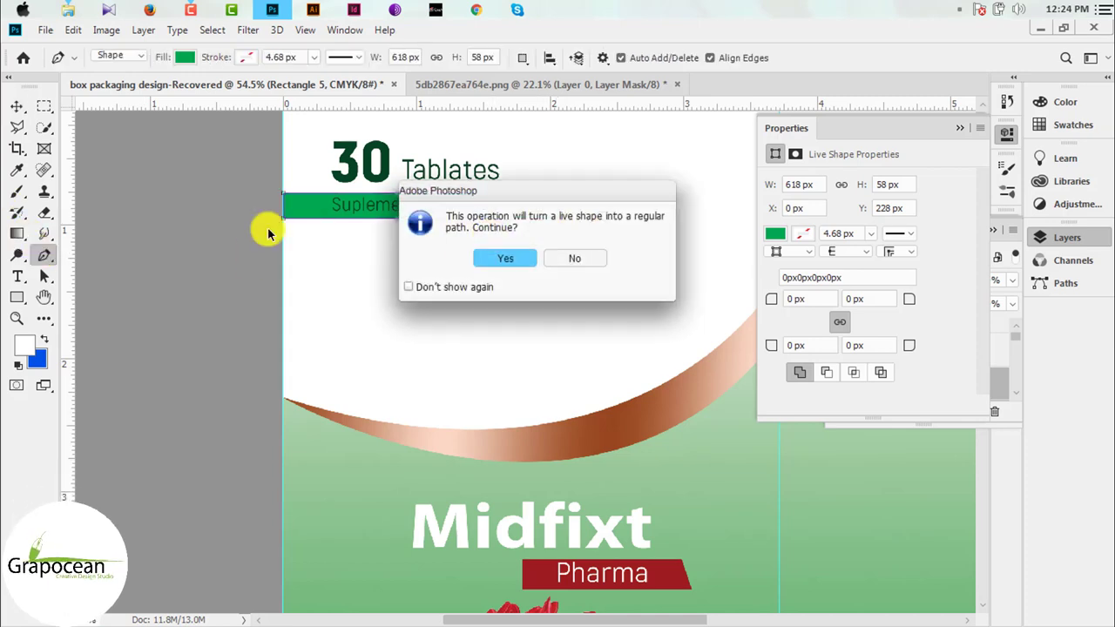
key("Return")
left_click(16, 106)
left_click(173, 242)
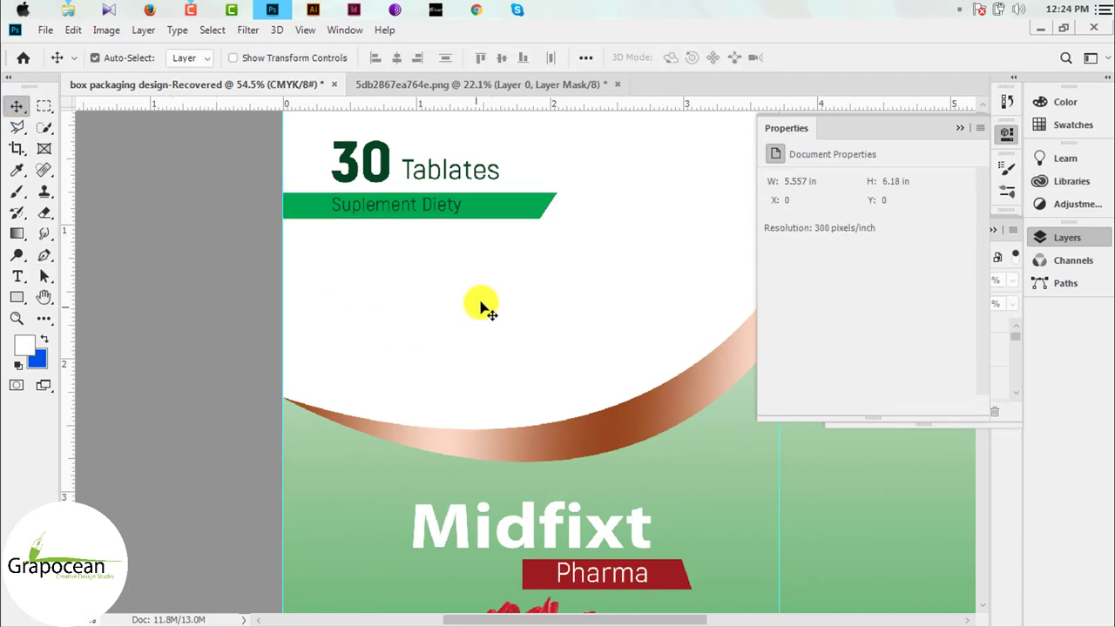
- Nudge 'Tablates' left so it sits snug beside the 30
scroll(540, 207, "up", 3)
scroll(540, 207, "up", 5)
scroll(526, 271, "down", 5)
scroll(526, 271, "down", 5)
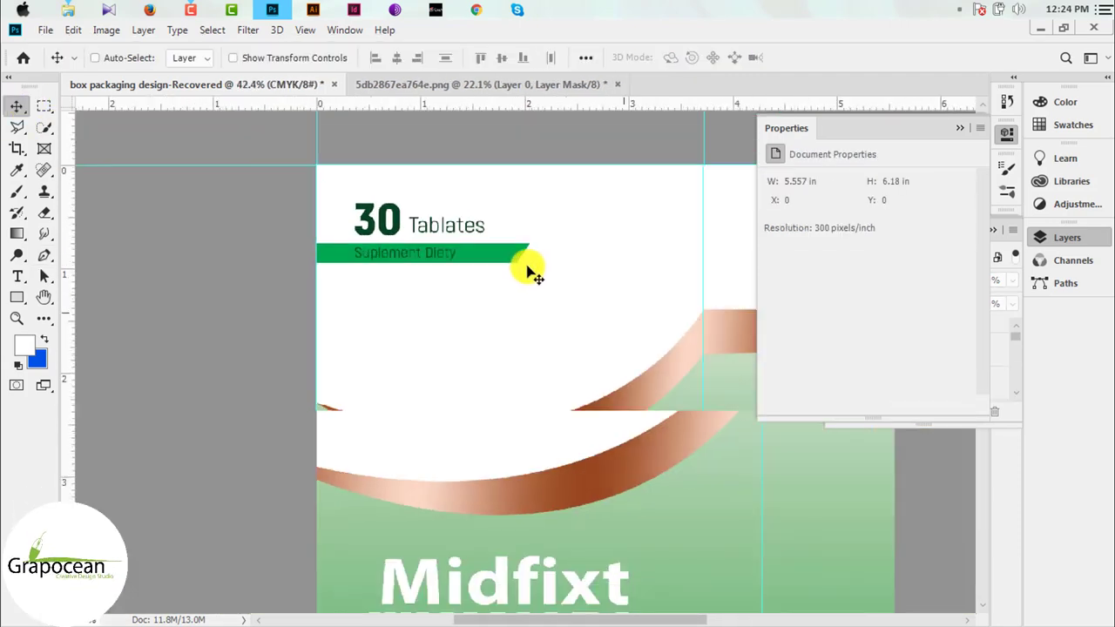
scroll(560, 325, "down", 2)
scroll(376, 179, "up", 3)
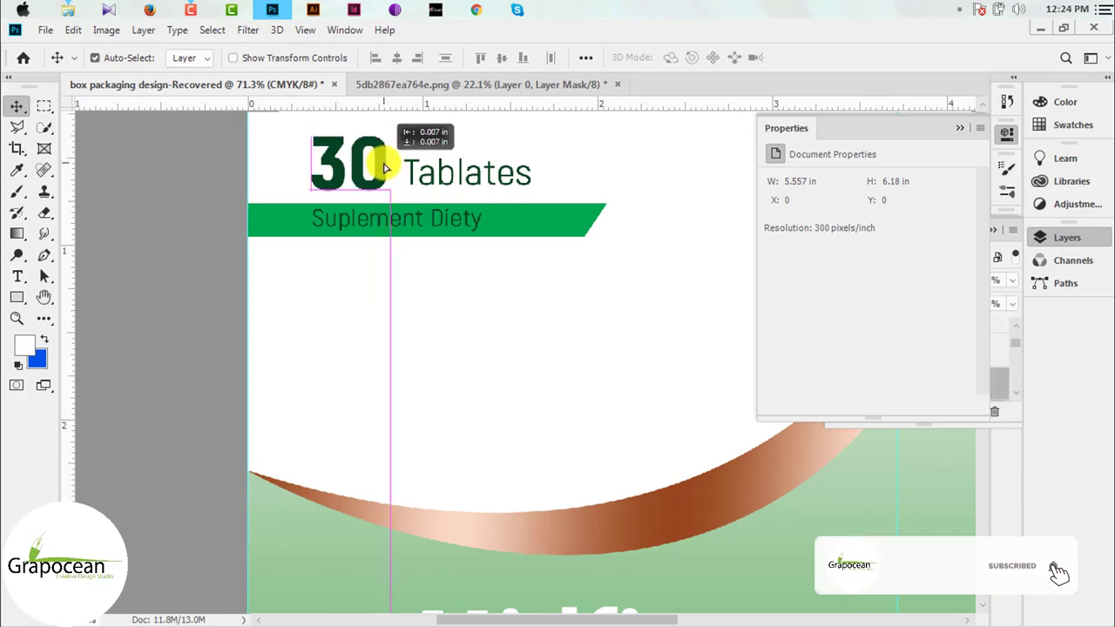
left_click_drag(462, 174, 451, 171)
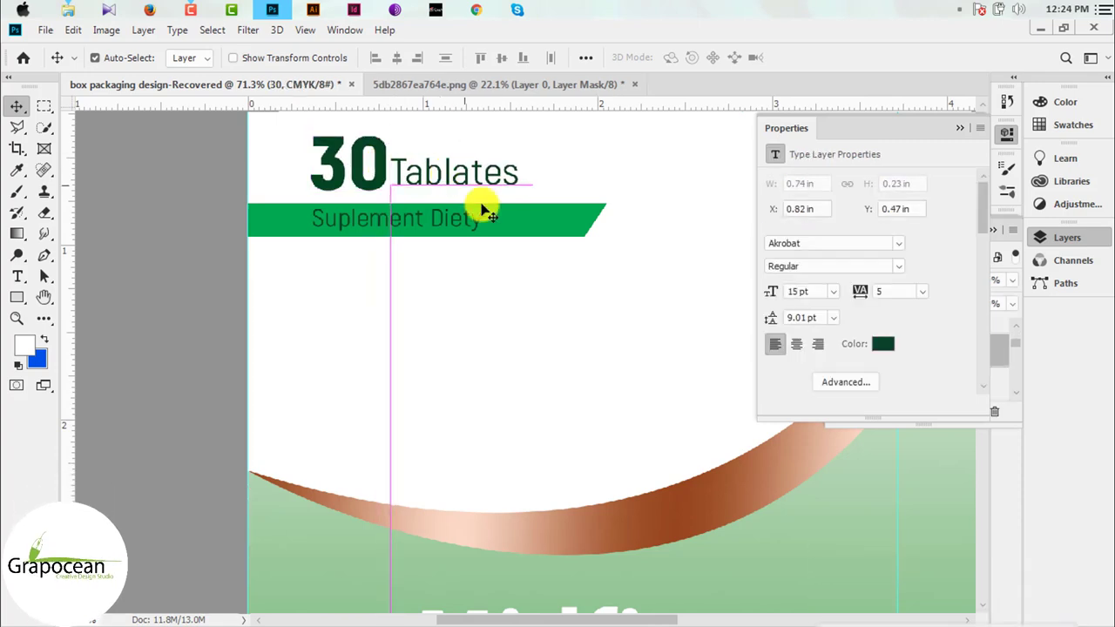
scroll(488, 221, "down", 2)
scroll(507, 246, "down", 2)
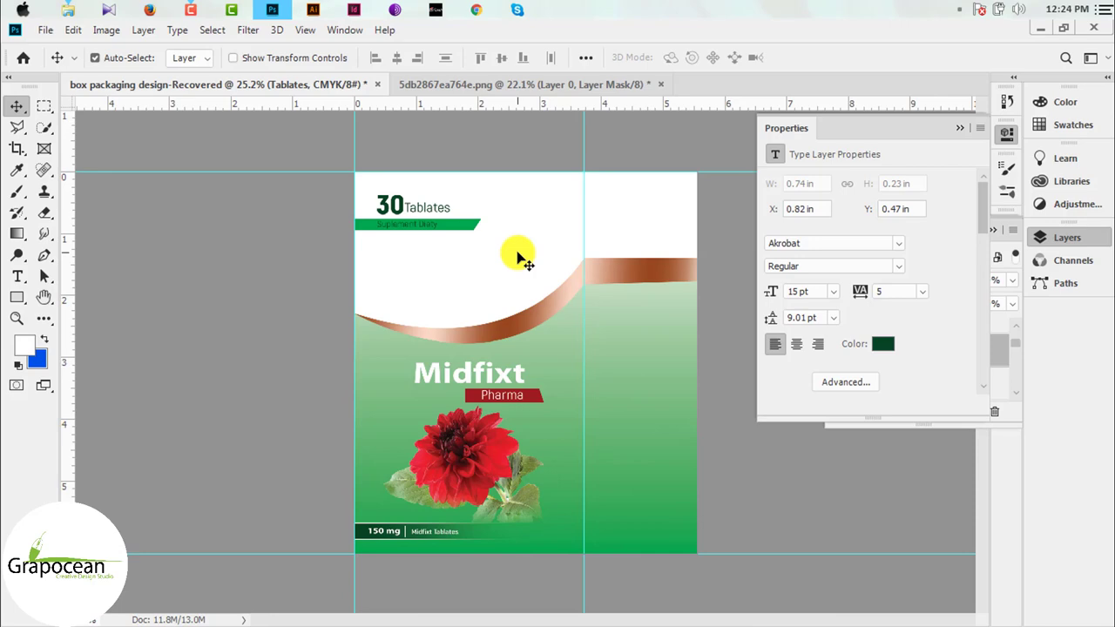
scroll(510, 277, "up", 2)
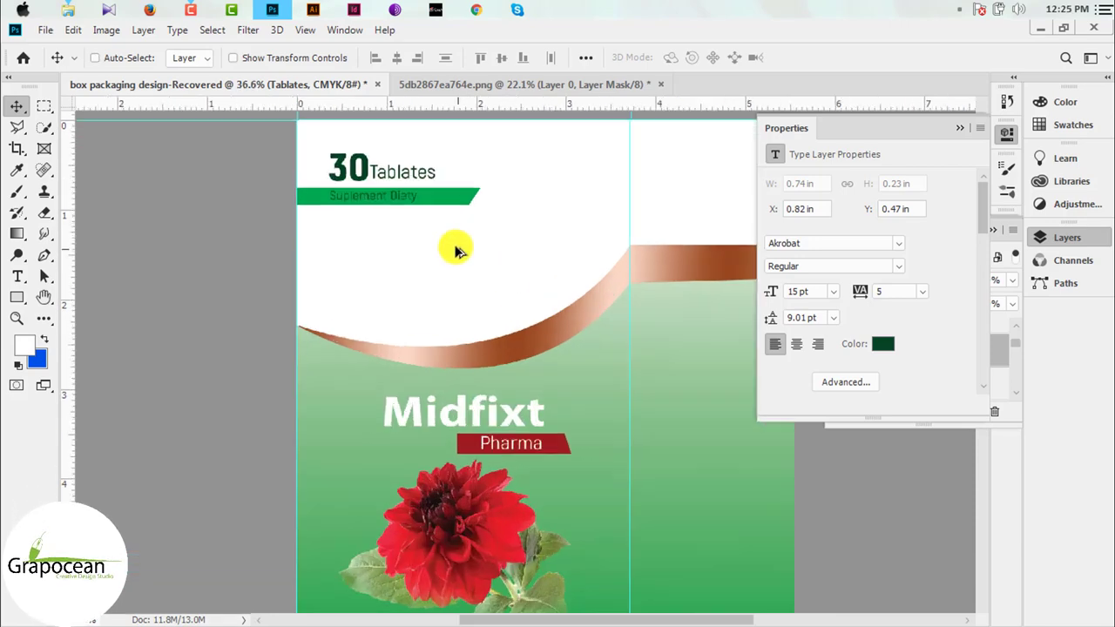
scroll(456, 246, "up", 2)
scroll(410, 218, "down", 2)
left_click(44, 32)
left_click(61, 57)
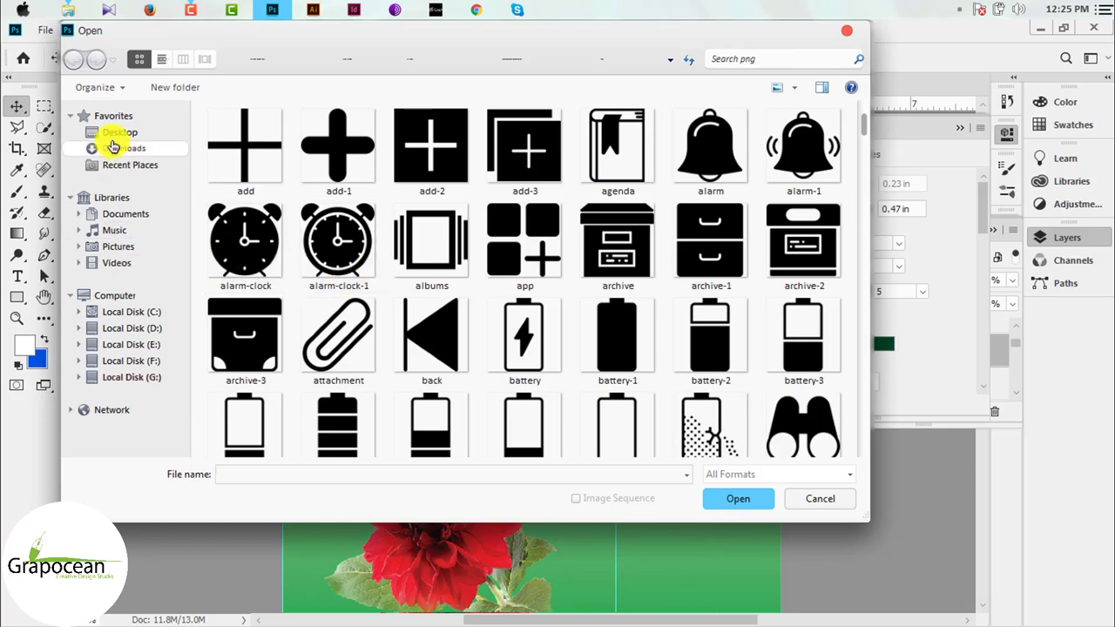
left_click(118, 132)
left_click(140, 149)
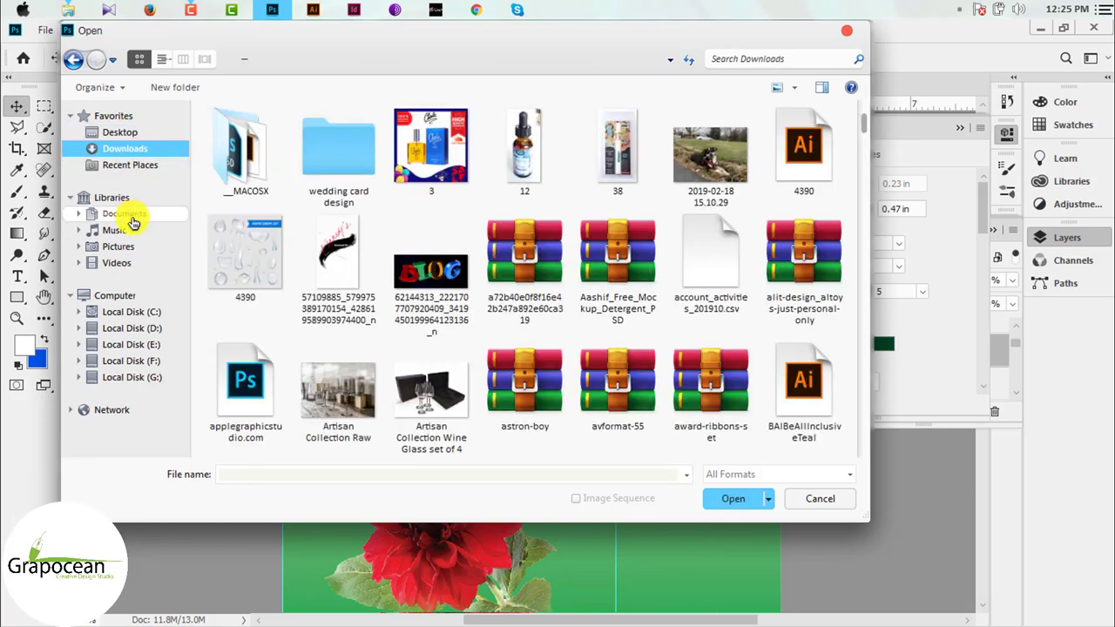
left_click_drag(866, 137, 828, 388)
scroll(828, 388, "down", 3)
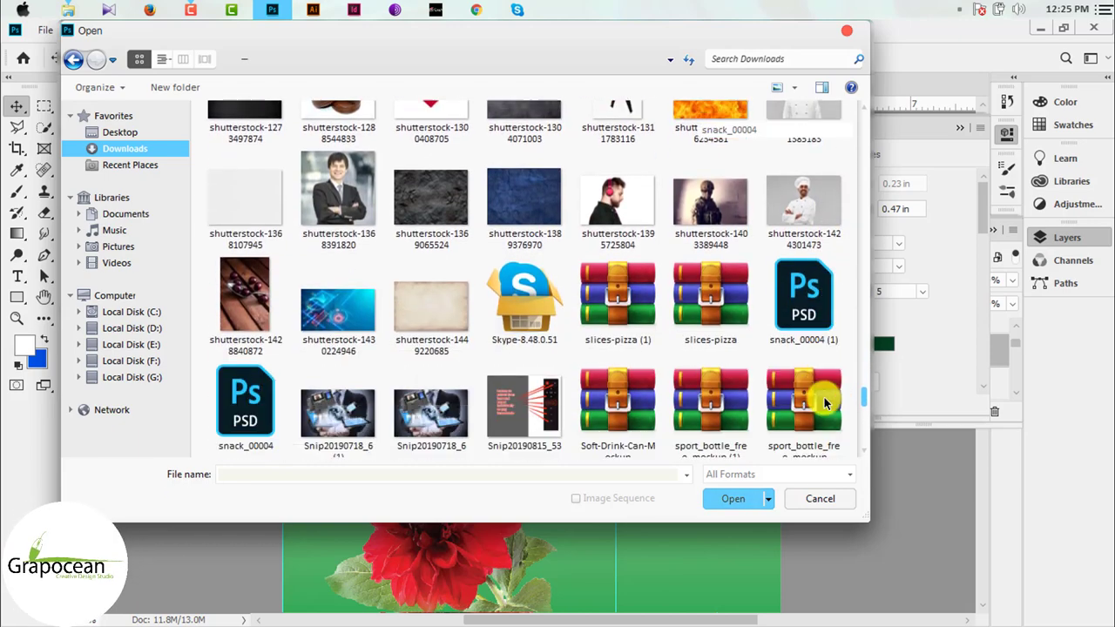
scroll(815, 419, "down", 5)
left_click(820, 498)
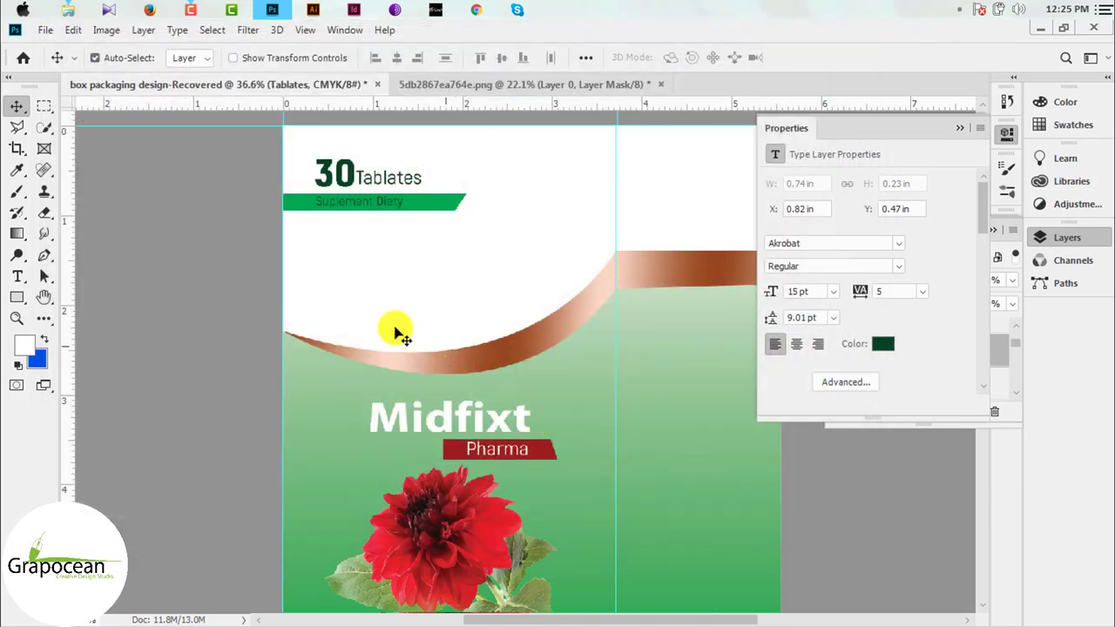
- Select the Pharma and Midfixt layers and place a copy on the side panel
left_click(145, 360)
scroll(519, 299, "down", 2)
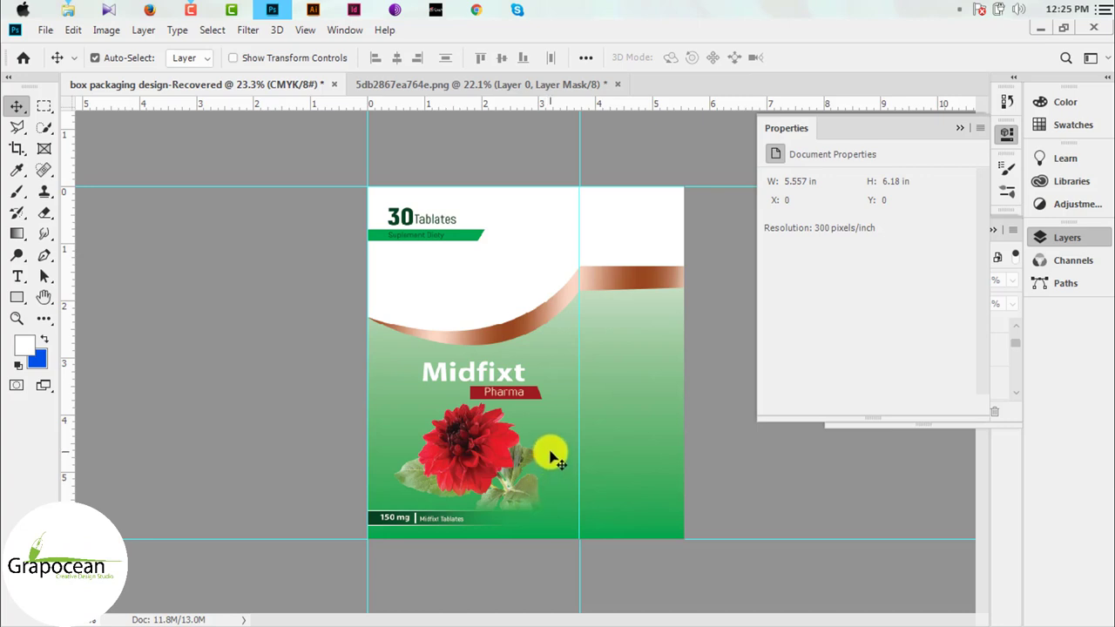
scroll(527, 375, "up", 1)
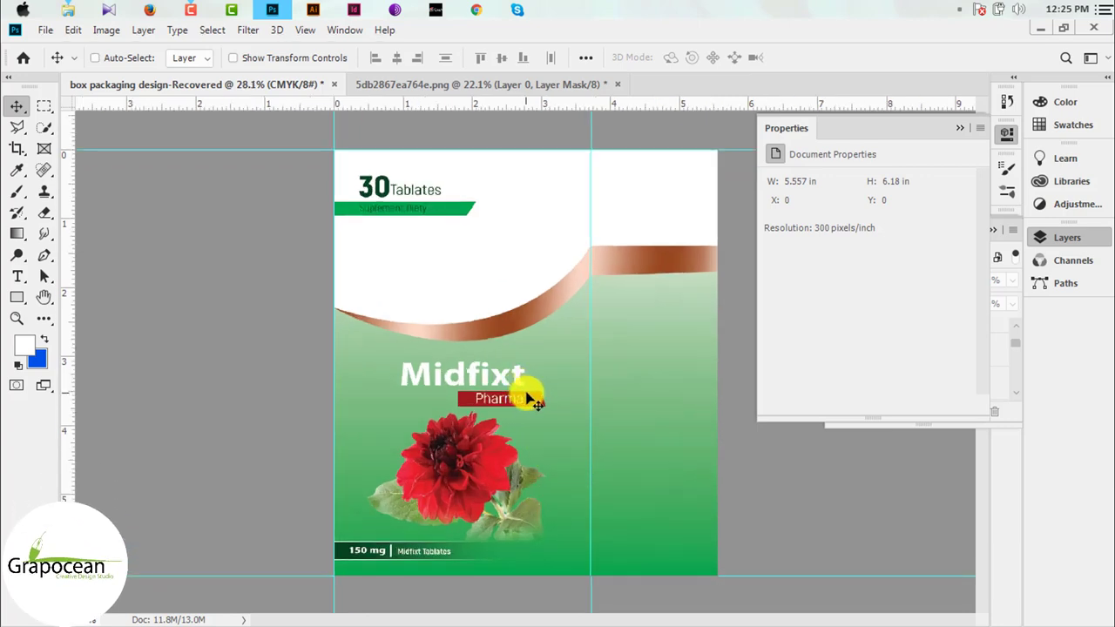
left_click(515, 398, "ctrl")
scroll(515, 398, "up", 5)
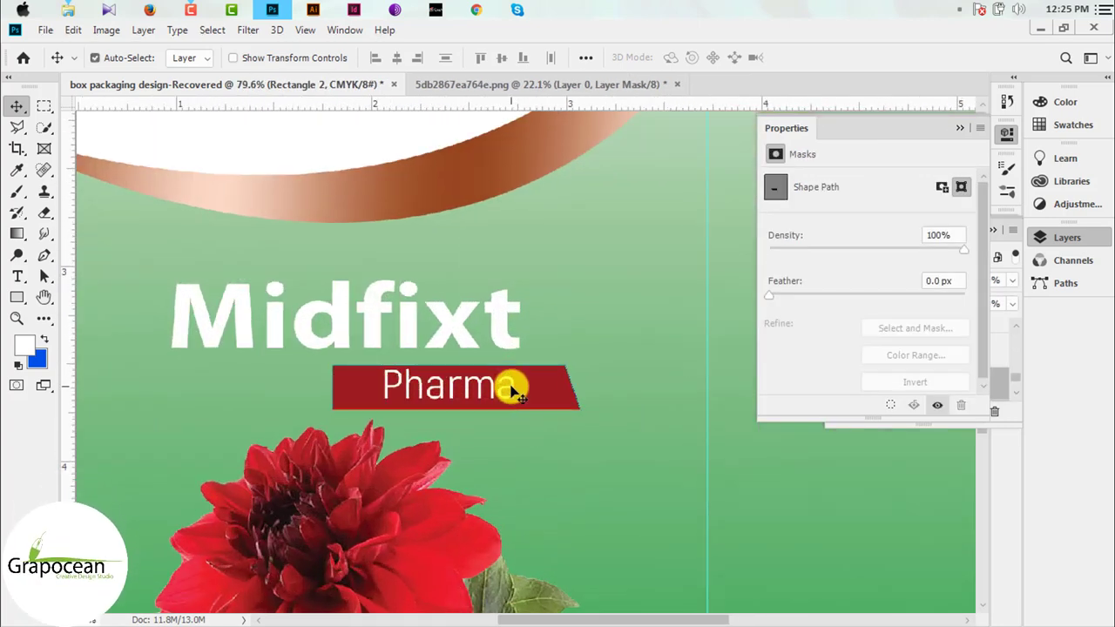
left_click(515, 393)
left_click(510, 349, "shift")
scroll(498, 344, "down", 3)
scroll(503, 340, "down", 1)
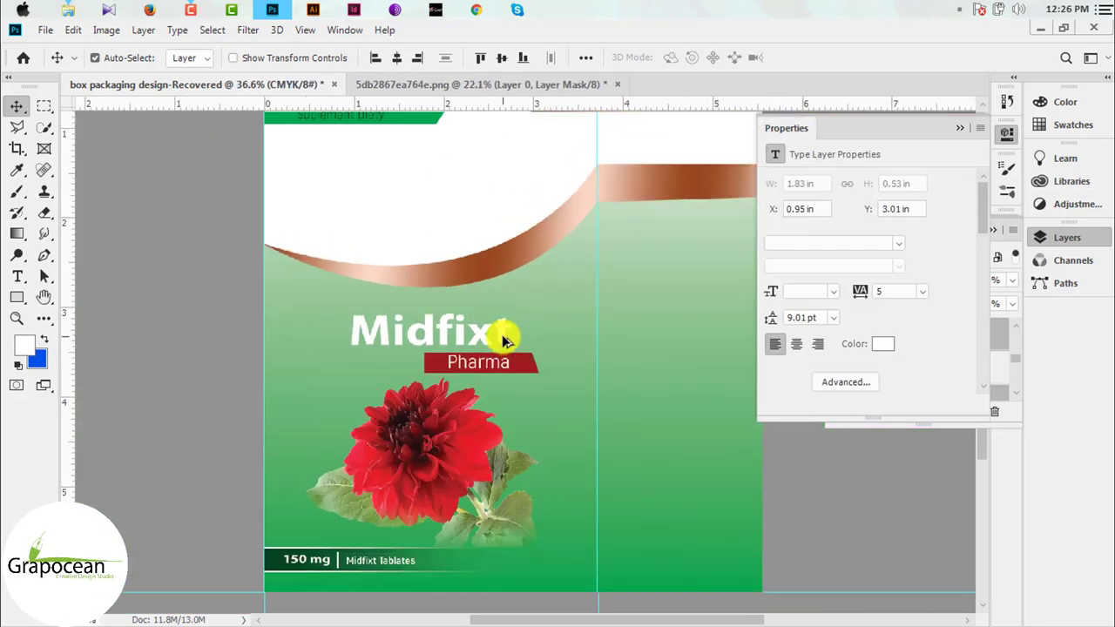
mouse_move(503, 340)
left_mouse_down("alt")
mouse_move(720, 370)
mouse_move(657, 291)
left_mouse_up("alt")
- Rotate the copied Midfixt Pharma title -90° so it reads vertically
key("ctrl+t")
scroll(689, 376, "down", 1)
scroll(692, 378, "down", 2)
mouse_move(628, 380)
left_mouse_down()
mouse_move(630, 394)
mouse_move(630, 365)
mouse_move(637, 451)
left_mouse_up()
left_click(840, 58)
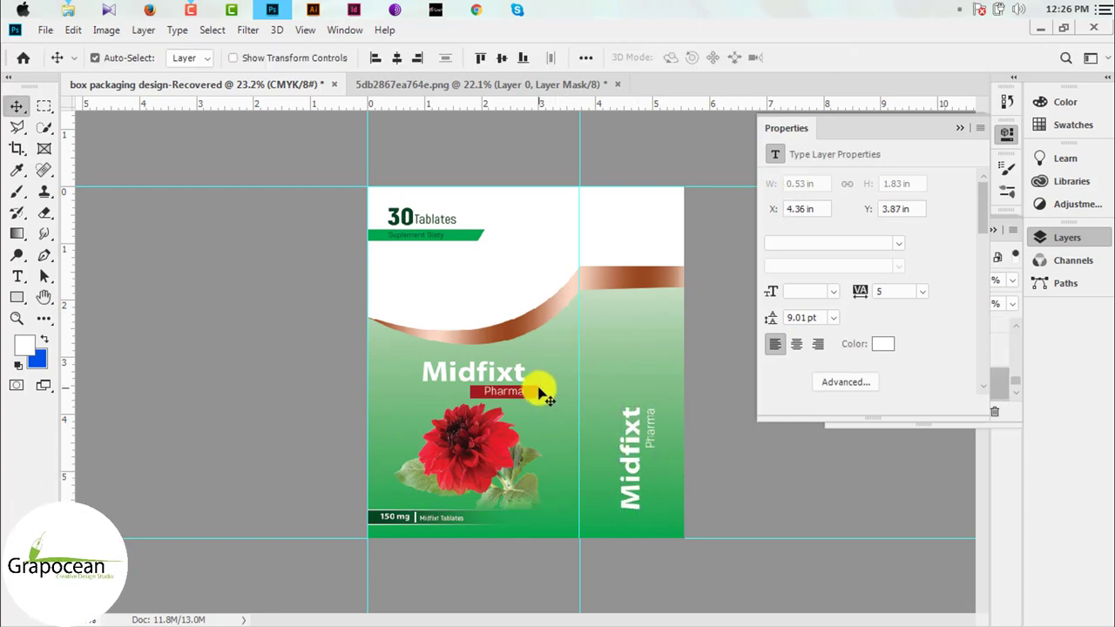
- Place a -90° rotated copy of the red Pharma banner behind the vertical Pharma
mouse_move(544, 397)
left_mouse_down()
mouse_move(669, 424)
mouse_move(636, 484)
mouse_move(641, 340)
left_mouse_up()
key("ctrl+t")
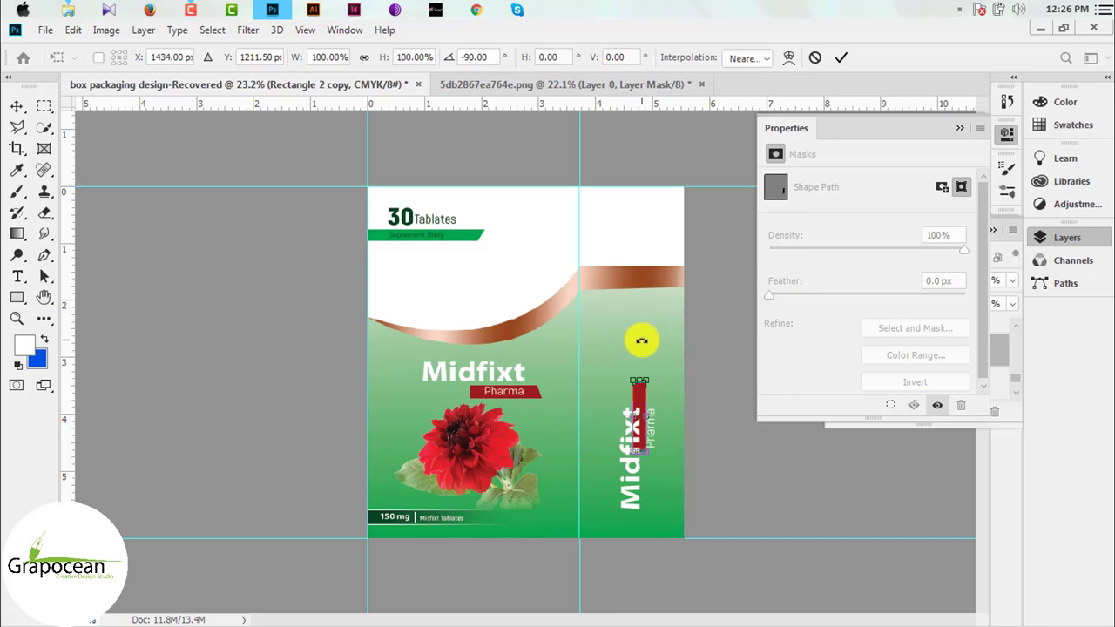
key("Return")
left_click(720, 416)
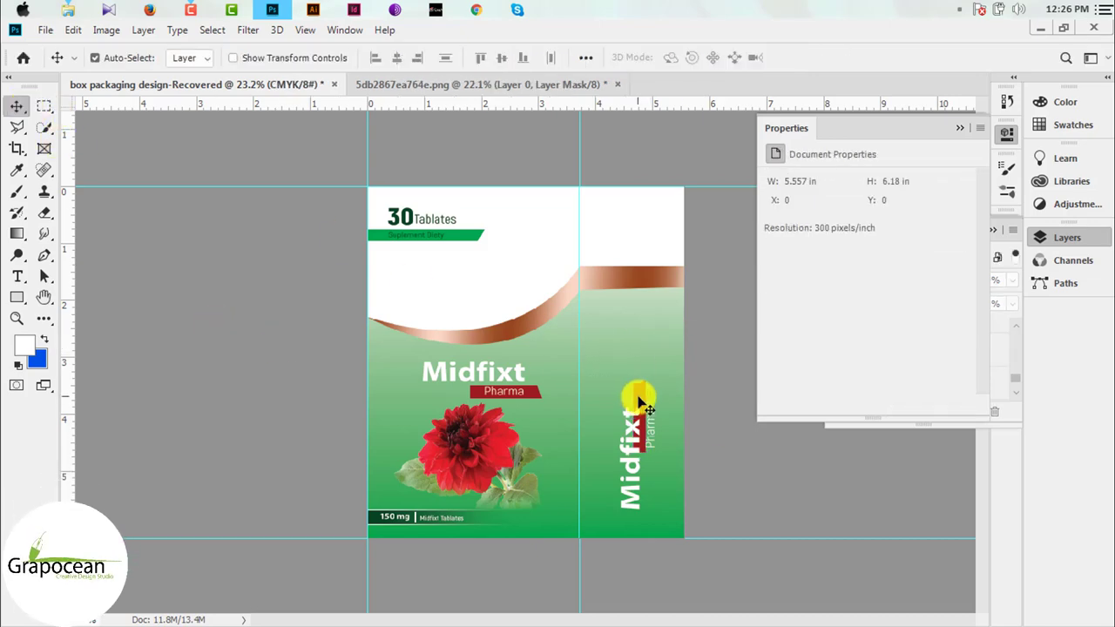
left_click_drag(639, 397, 649, 403)
- Line the red banner up beside the vertical Midfixt text
scroll(690, 473, "up", 2)
scroll(663, 444, "up", 4)
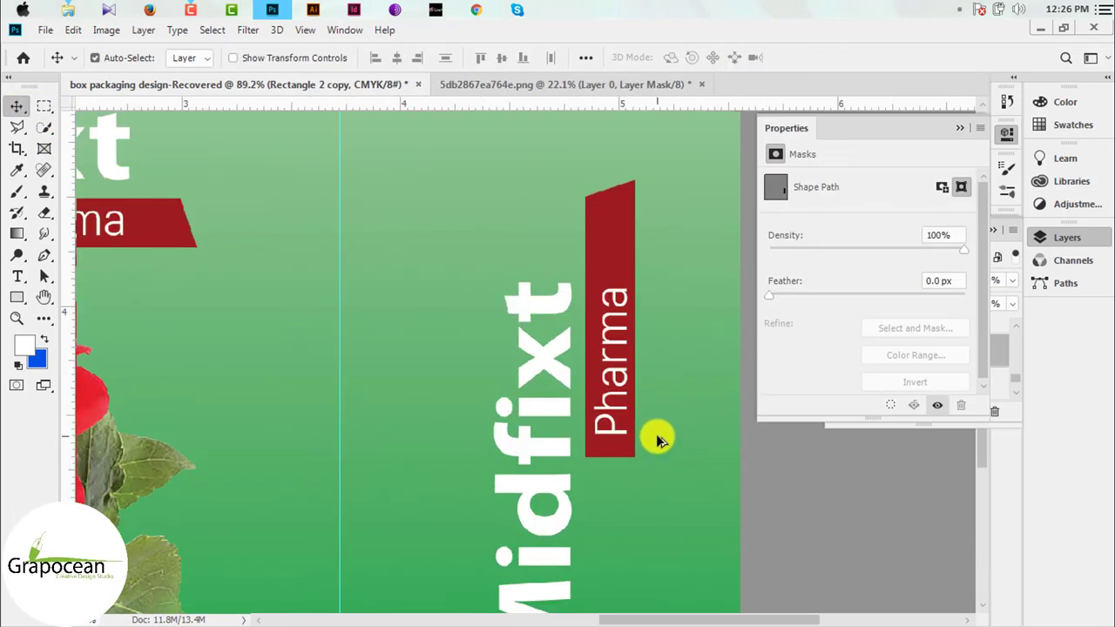
scroll(658, 438, "down", 3)
left_click_drag(640, 368, 635, 363)
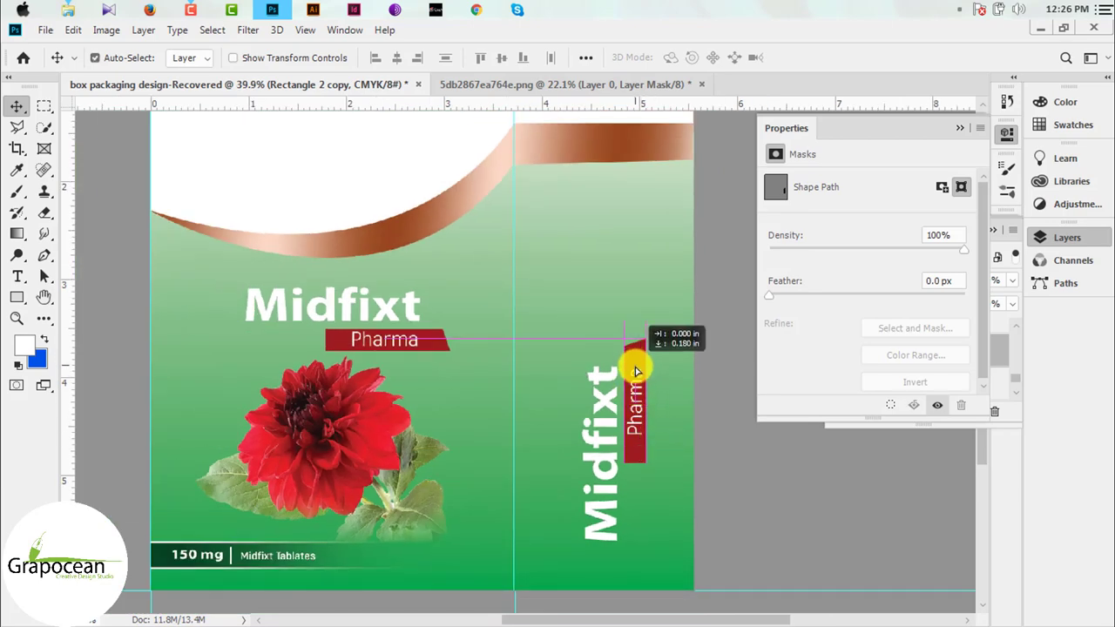
scroll(685, 500, "down", 2)
scroll(685, 500, "down", 1)
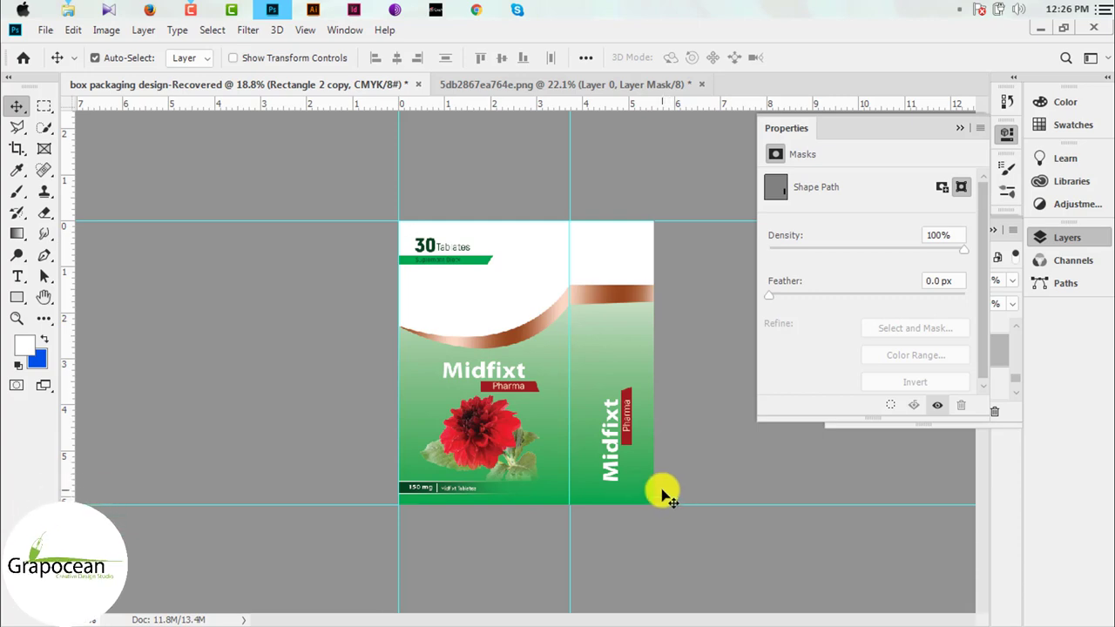
scroll(659, 493, "up", 1)
scroll(647, 493, "up", 1)
scroll(654, 523, "up", 1)
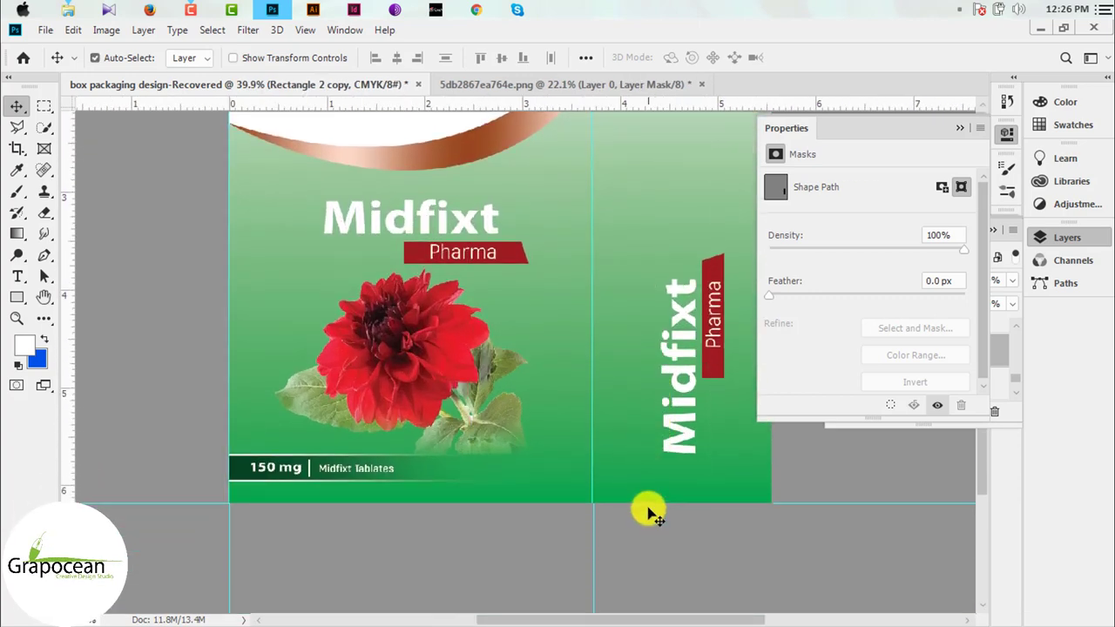
- Nudge the vertical Midfixt text up and select the vertical Pharma text
left_click(691, 442)
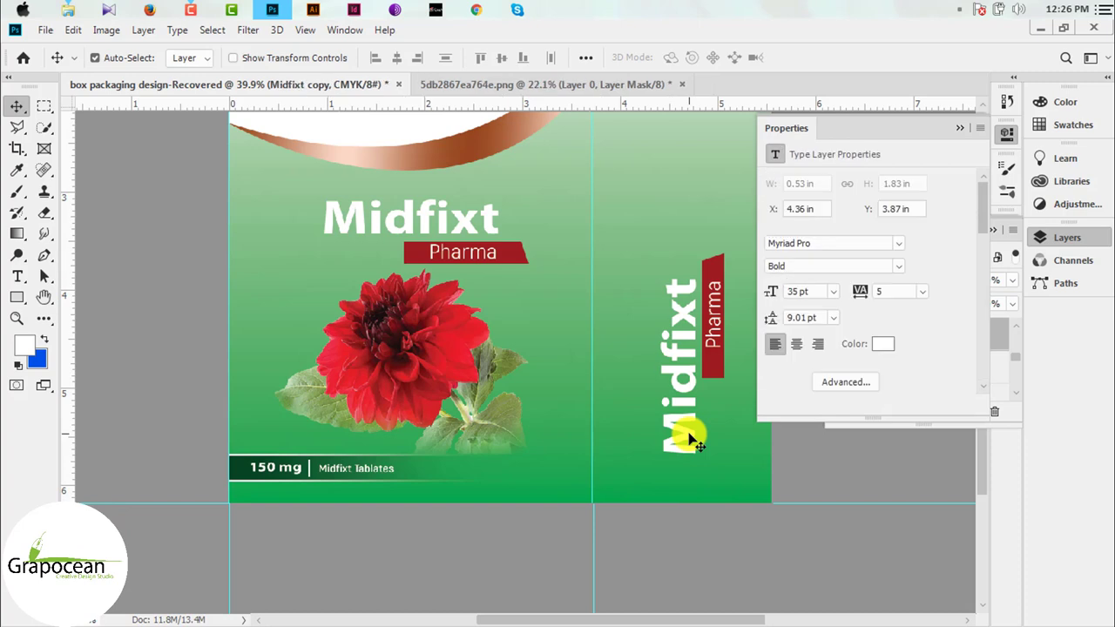
left_click_drag(691, 441, 691, 416)
left_click(710, 348)
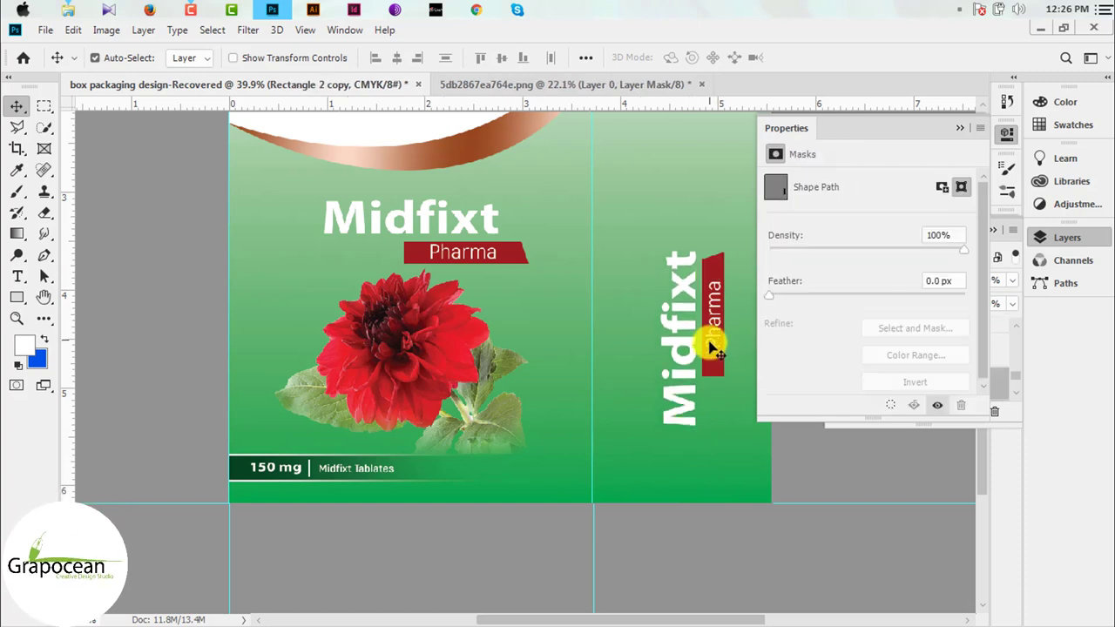
left_click(714, 325)
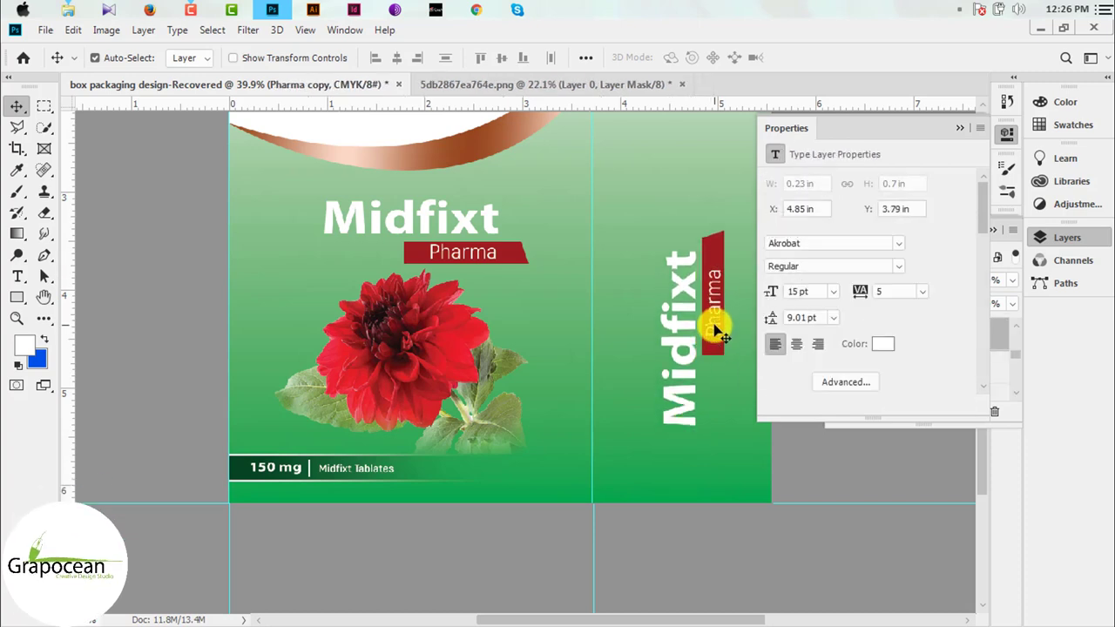
scroll(543, 398, "down", 2)
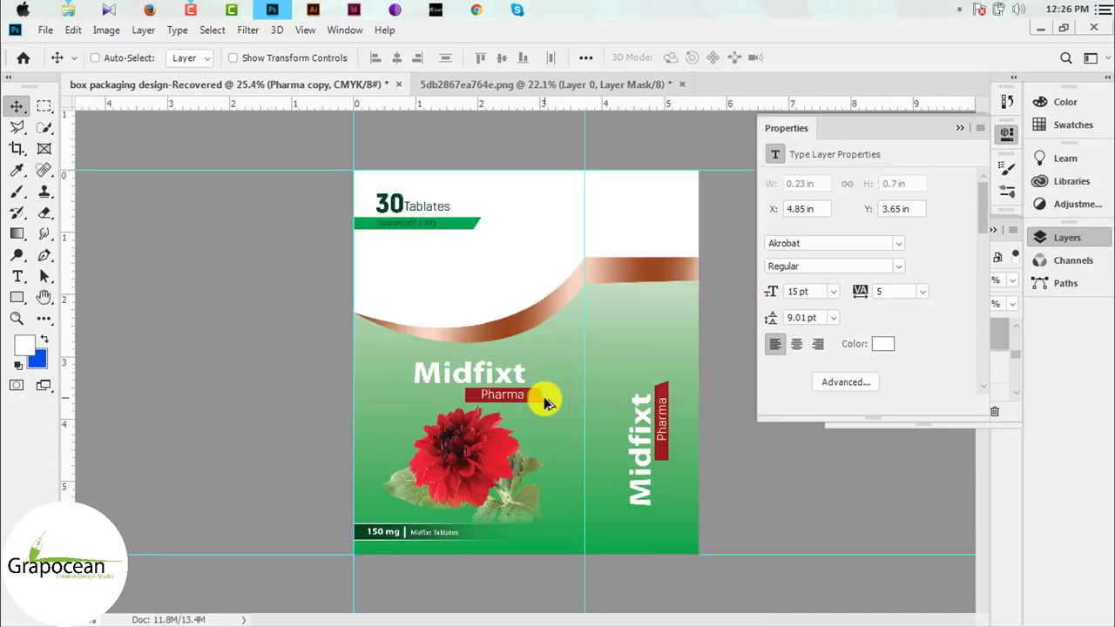
scroll(567, 436, "down", 1)
scroll(740, 374, "up", 1)
scroll(668, 497, "up", 8)
scroll(605, 448, "up", 3)
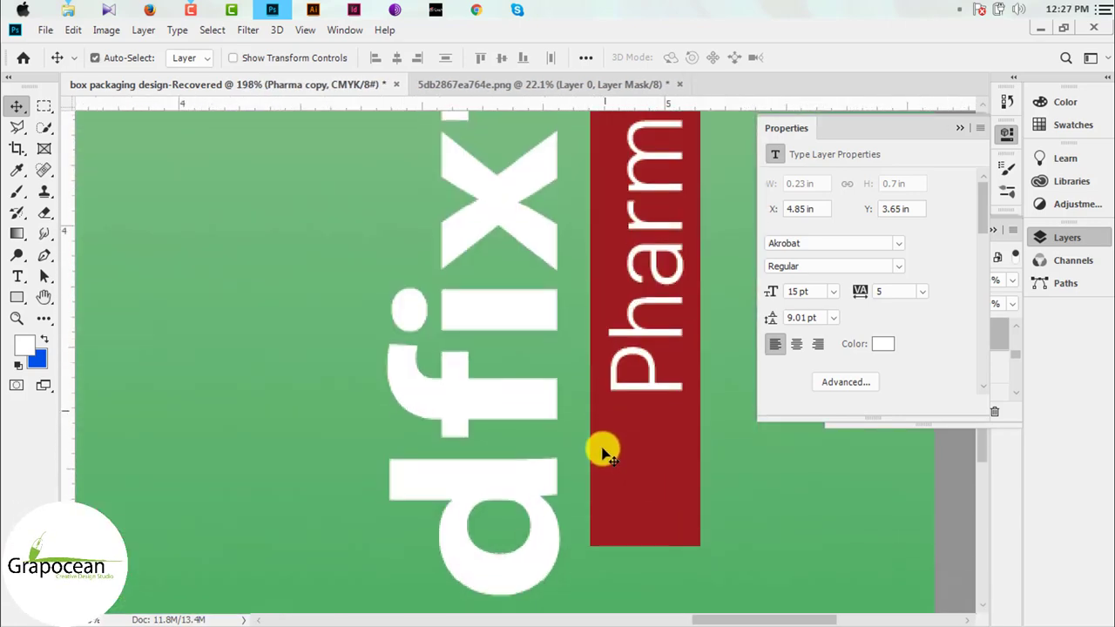
scroll(604, 448, "down", 2)
scroll(605, 448, "down", 2)
scroll(608, 453, "down", 2)
scroll(605, 454, "down", 2)
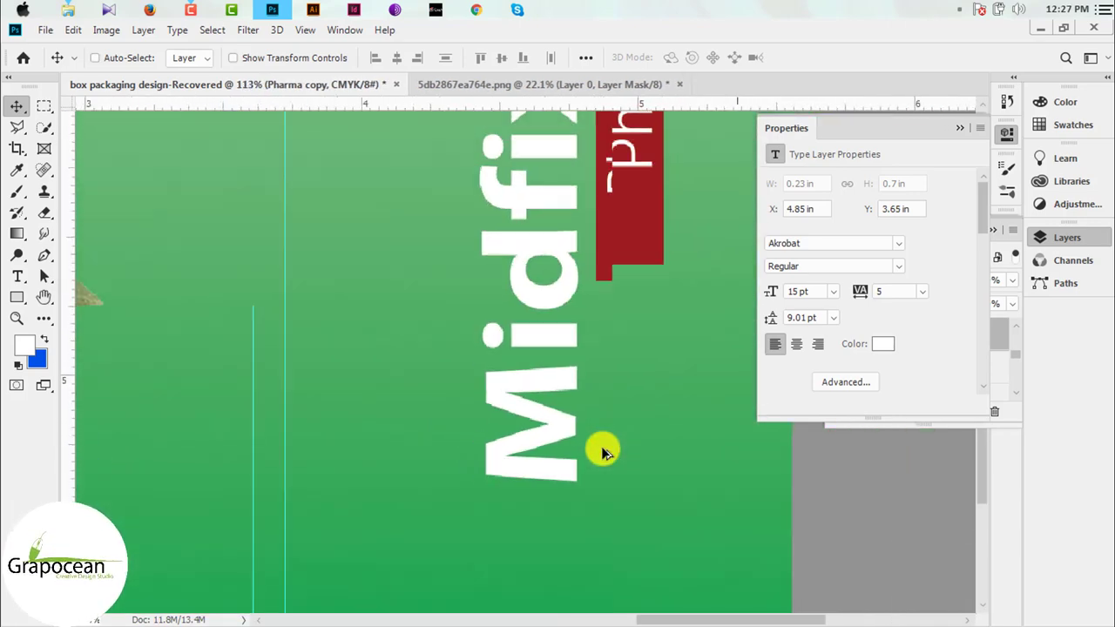
scroll(604, 454, "down", 3)
scroll(605, 454, "down", 2)
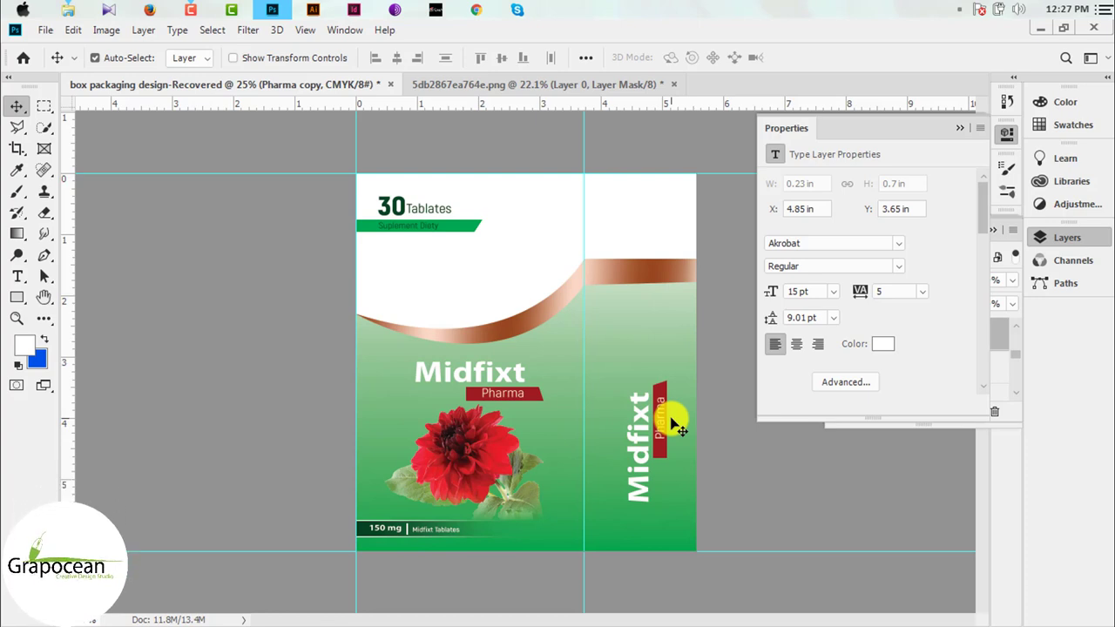
- Place a vertically rotated copy of '30' at the top of the side panel
left_click(403, 209)
left_click(399, 209)
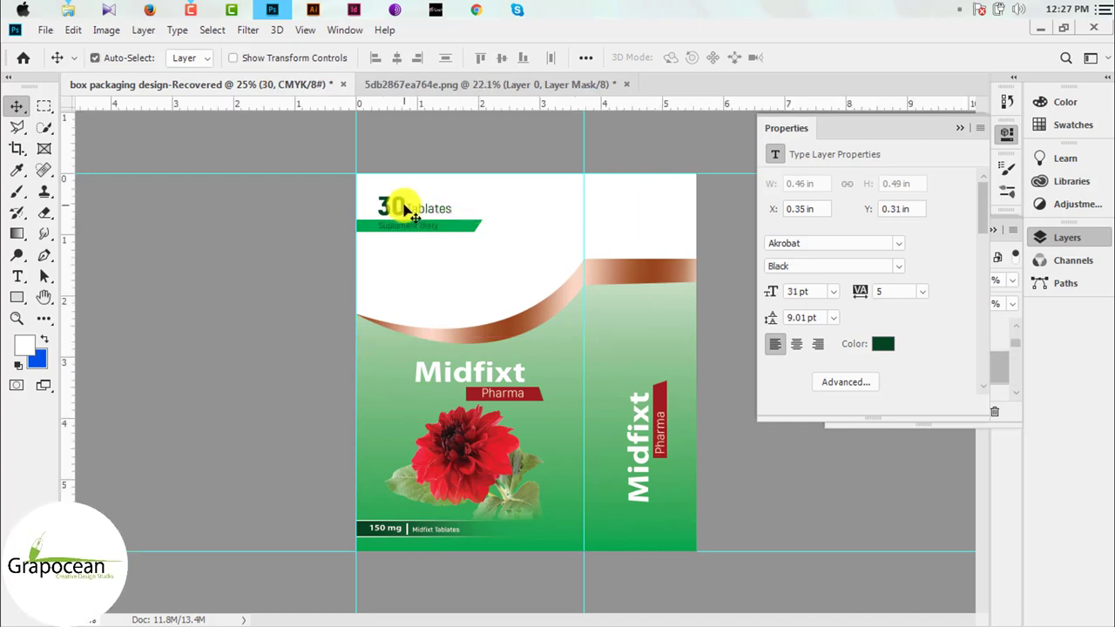
mouse_move(404, 210)
left_mouse_down()
mouse_move(629, 208)
mouse_move(614, 206)
left_mouse_up()
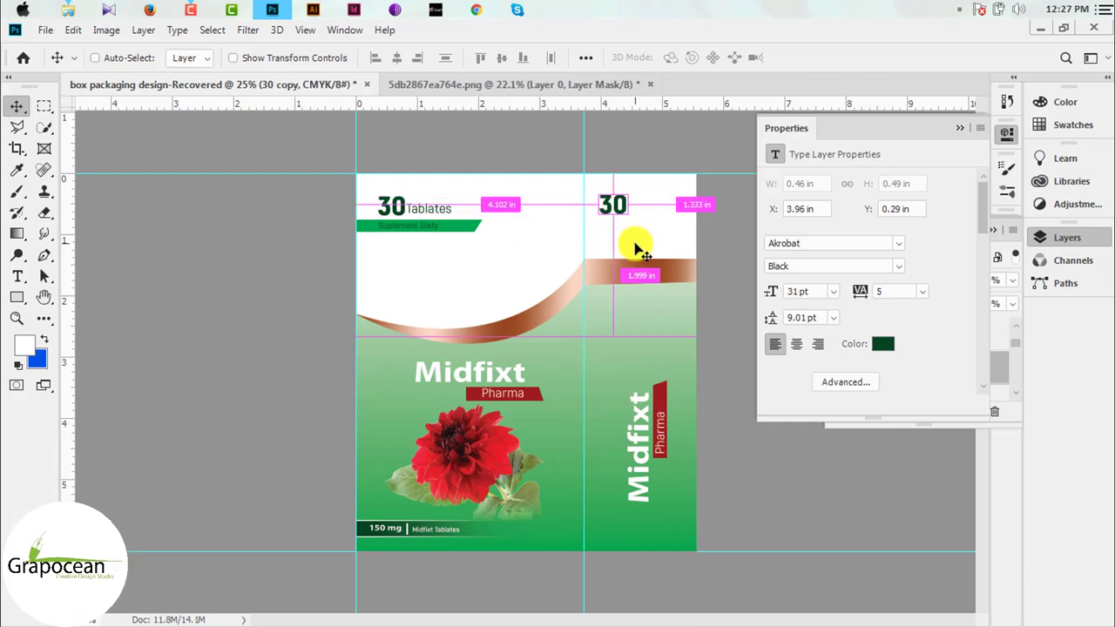
key("ctrl+t")
mouse_move(647, 244)
left_mouse_down()
mouse_move(645, 166)
mouse_move(651, 185)
left_mouse_up()
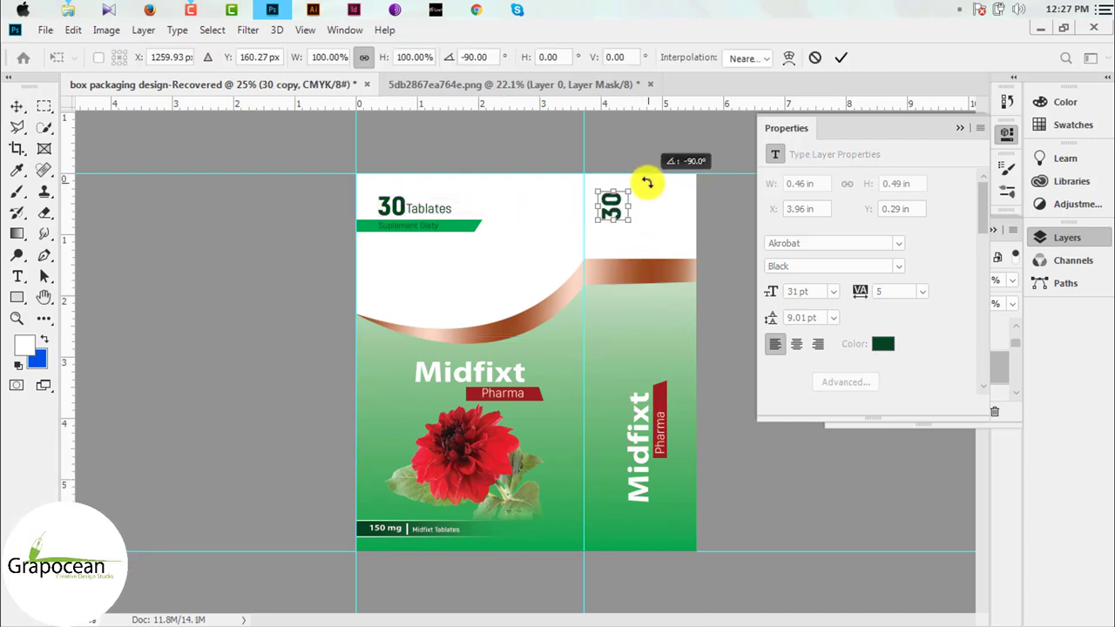
left_click(841, 57)
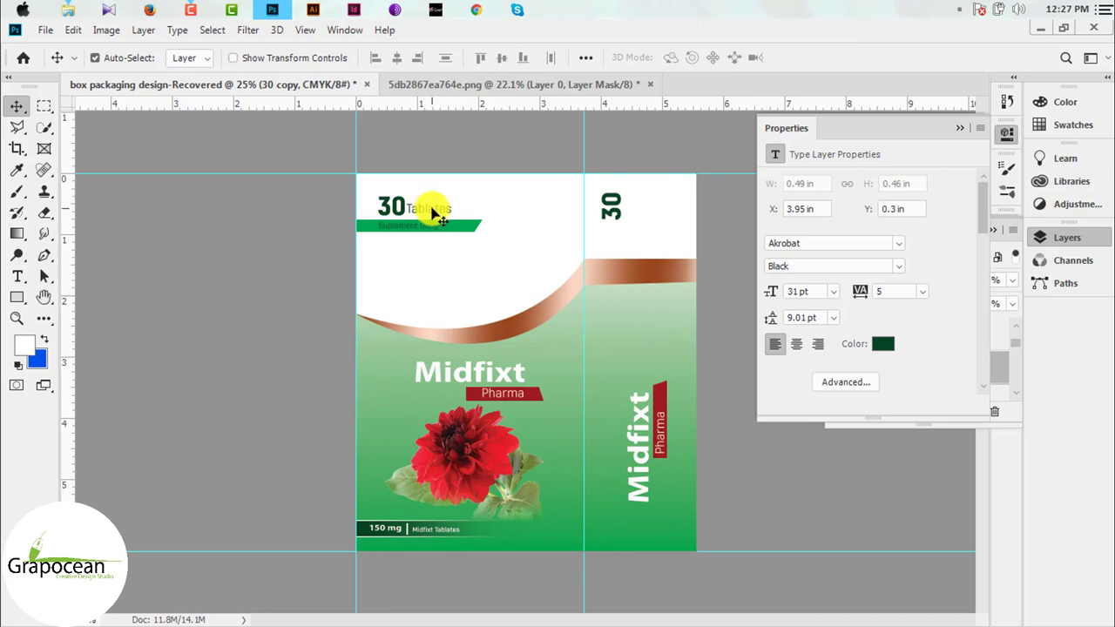
- Add a rotated copy of 'Tablates' right beside the 30 on the side panel
mouse_move(433, 213)
left_mouse_down()
mouse_move(638, 228)
mouse_move(712, 177)
left_mouse_up()
key("ctrl+t")
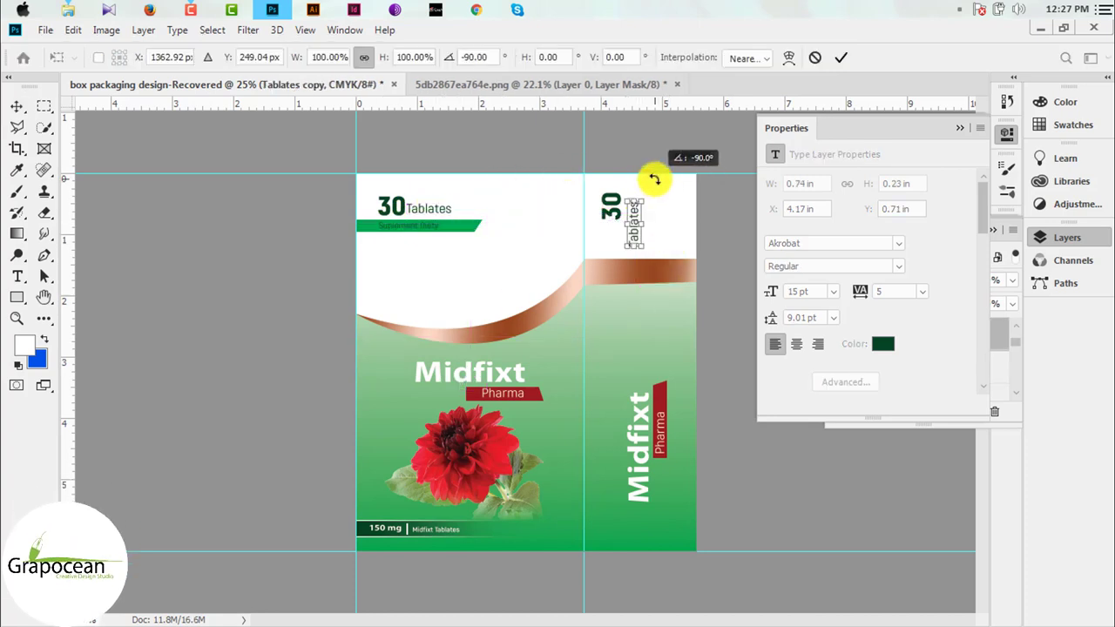
left_click(841, 57)
scroll(634, 229, "up", 3)
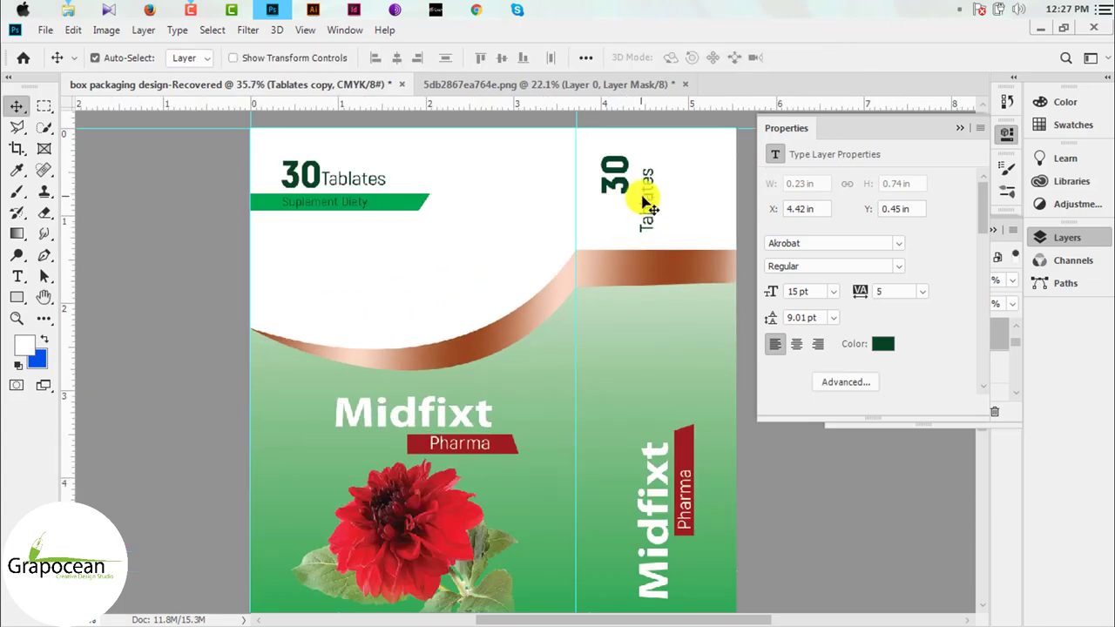
mouse_move(644, 200)
left_mouse_down()
mouse_move(718, 194)
mouse_move(642, 202)
mouse_move(636, 192)
left_mouse_up()
scroll(722, 287, "down", 3)
scroll(680, 320, "down", 2)
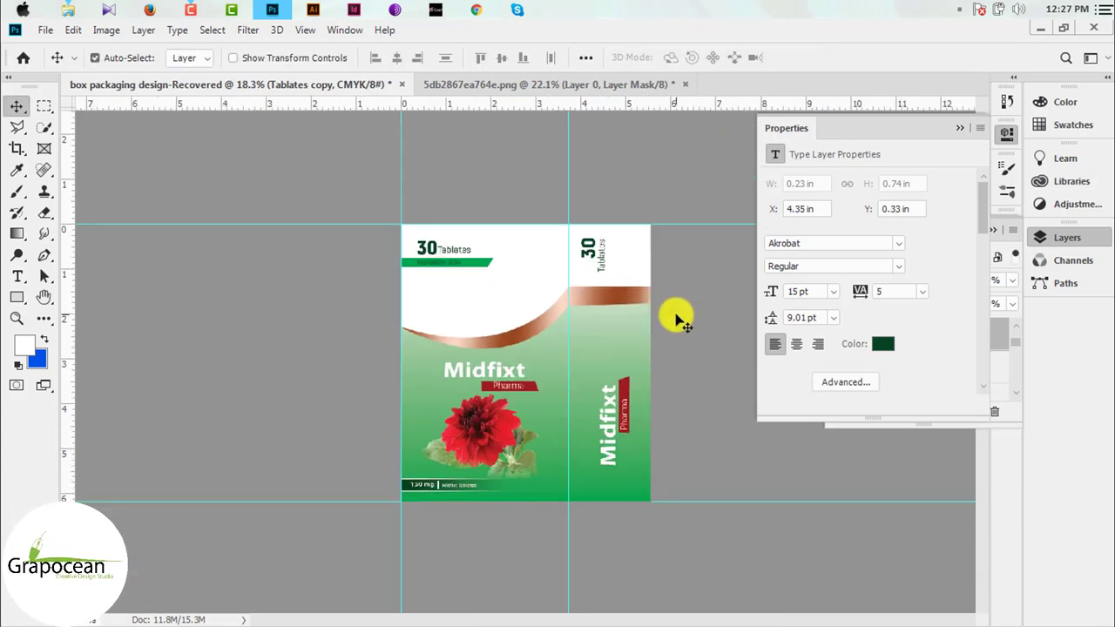
scroll(653, 360, "up", 2)
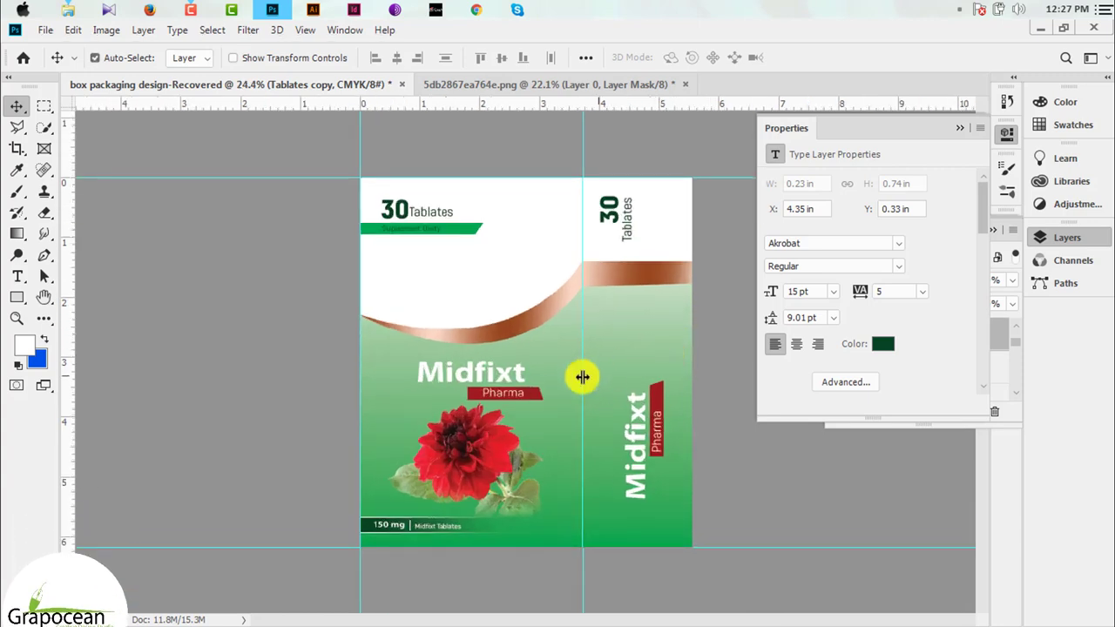
- Place a tilted copy of the red flower, scaled to about 53%, above the side panel's Midfixt
mouse_move(490, 450)
left_mouse_down()
mouse_move(601, 346)
mouse_move(631, 356)
left_mouse_up()
key("ctrl+t")
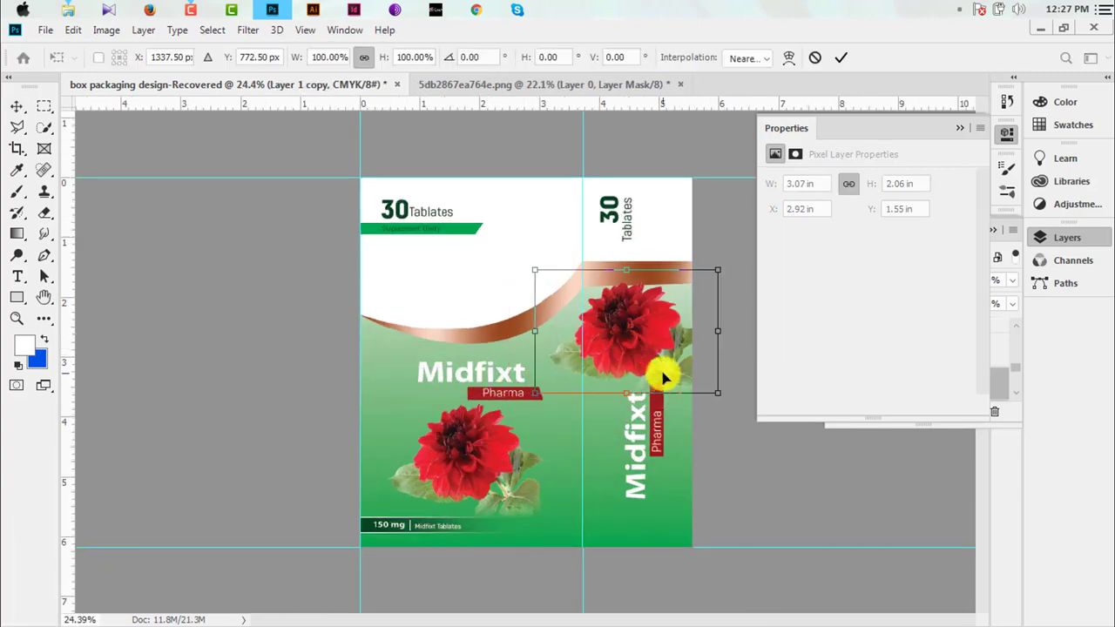
left_click_drag(719, 397, 660, 363)
mouse_move(709, 317)
left_mouse_down()
mouse_move(626, 389)
mouse_move(640, 358)
left_mouse_up()
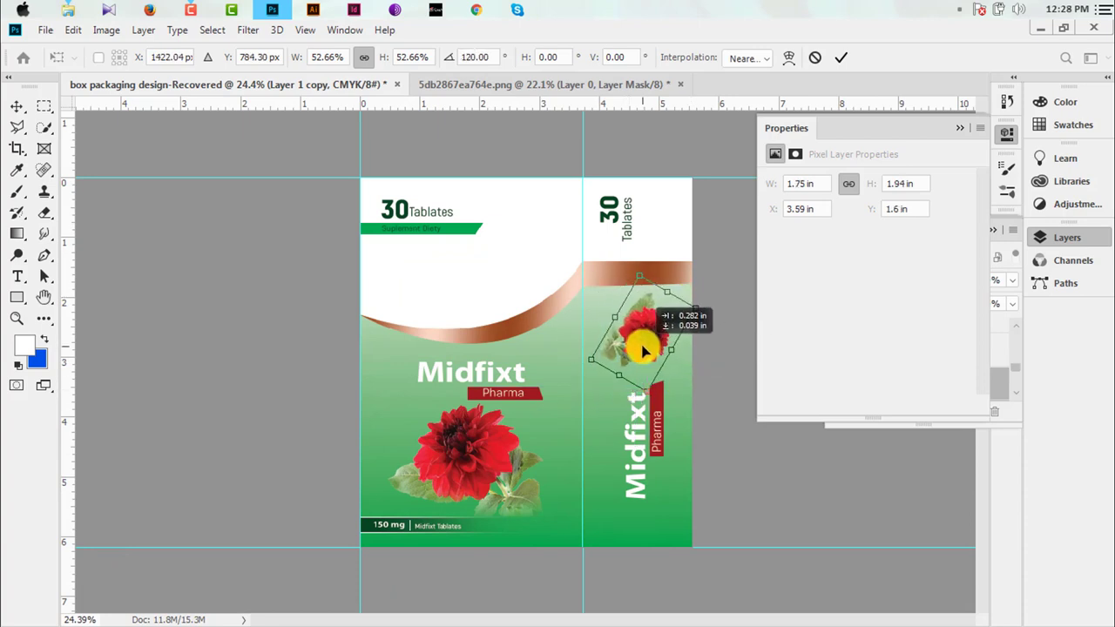
left_click(844, 59)
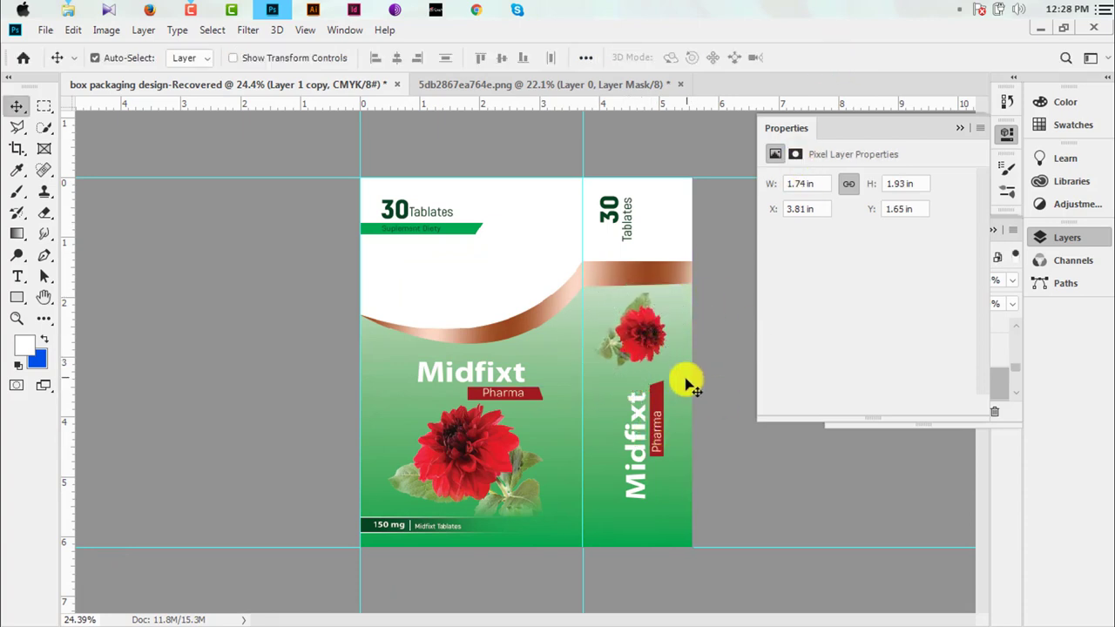
key("ctrl+0")
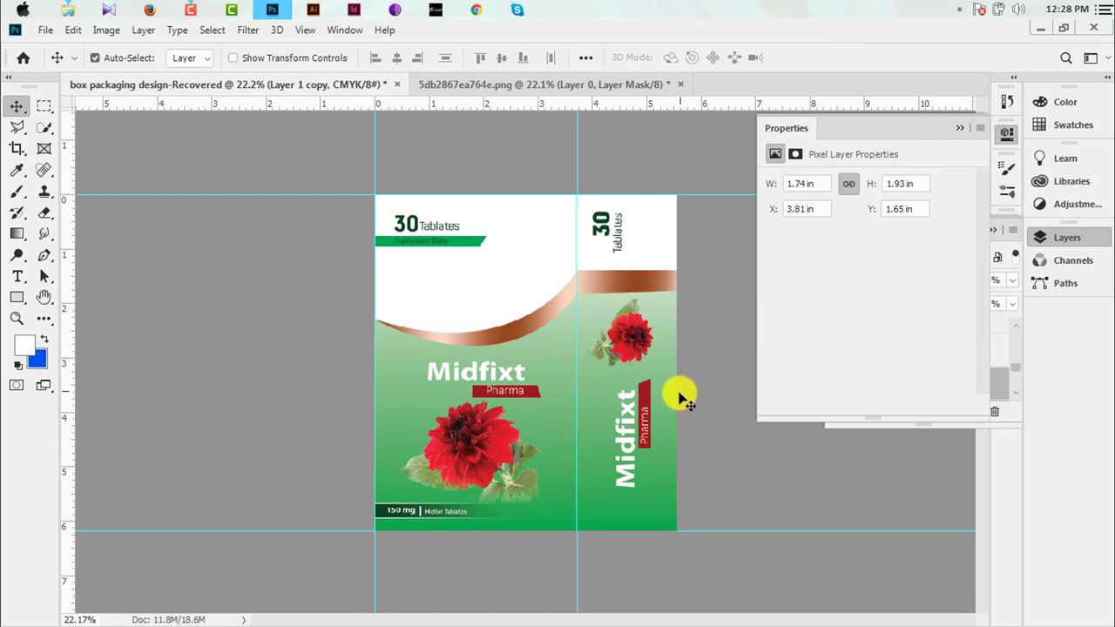
left_click(513, 498)
scroll(512, 497, "up", 5, "alt")
- Nudge the front flower and Midfixt title up, then select the Pharma banner and text
scroll(460, 418, "down", 2)
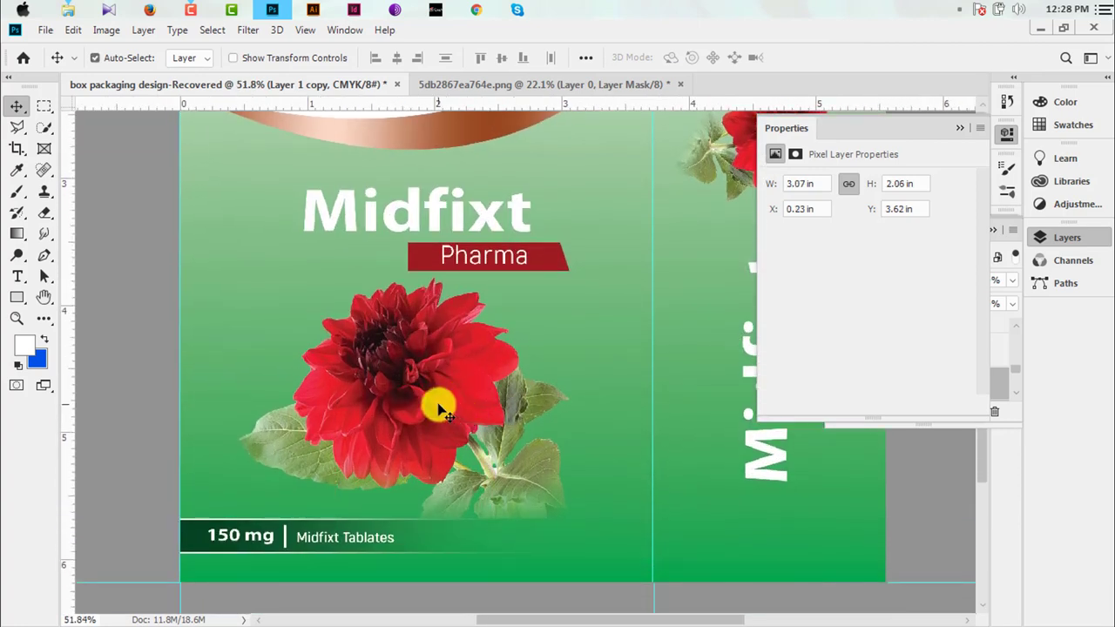
key("Up")
key("Up")
key("Up")
key("Up")
key("Up")
key("Up")
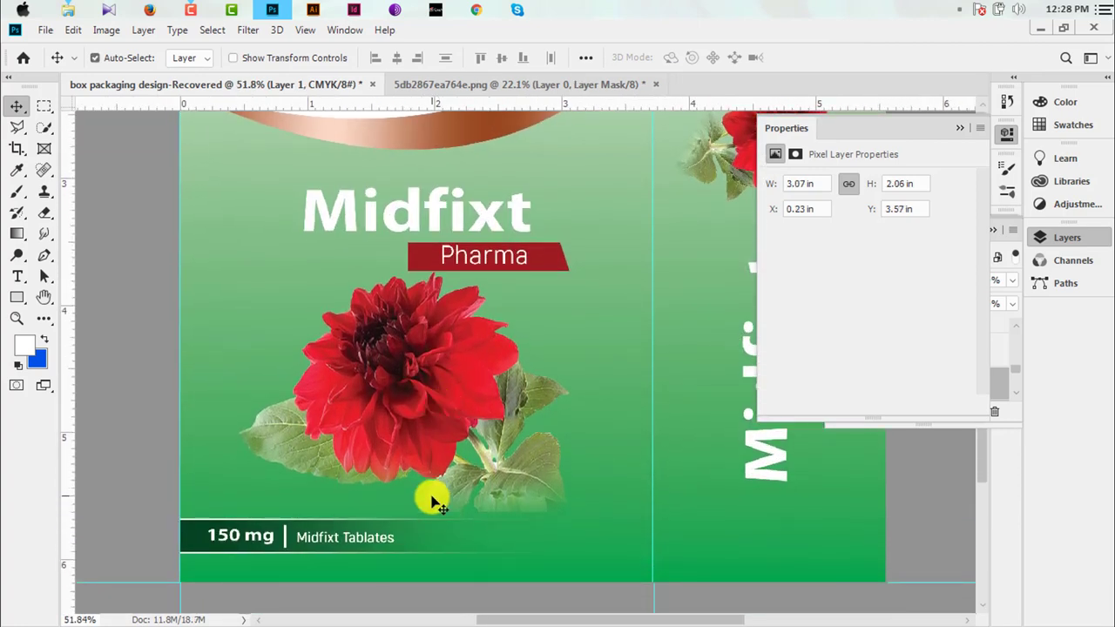
scroll(438, 476, "up", 2)
left_click(462, 246)
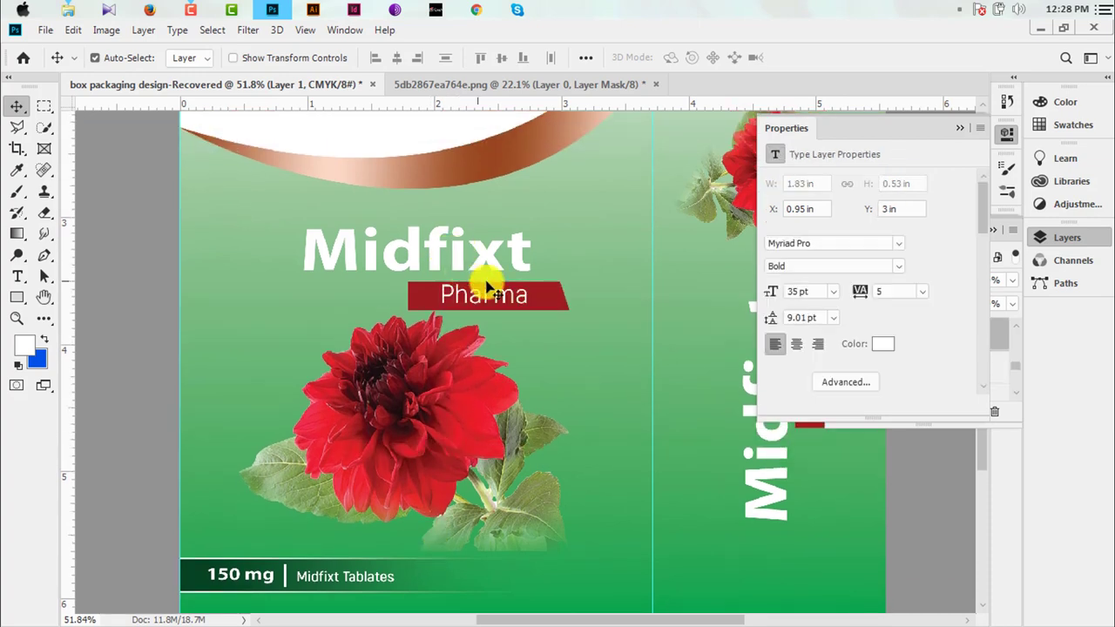
key("shift+Up")
key("shift+Up")
key("shift+Up")
left_click(558, 302)
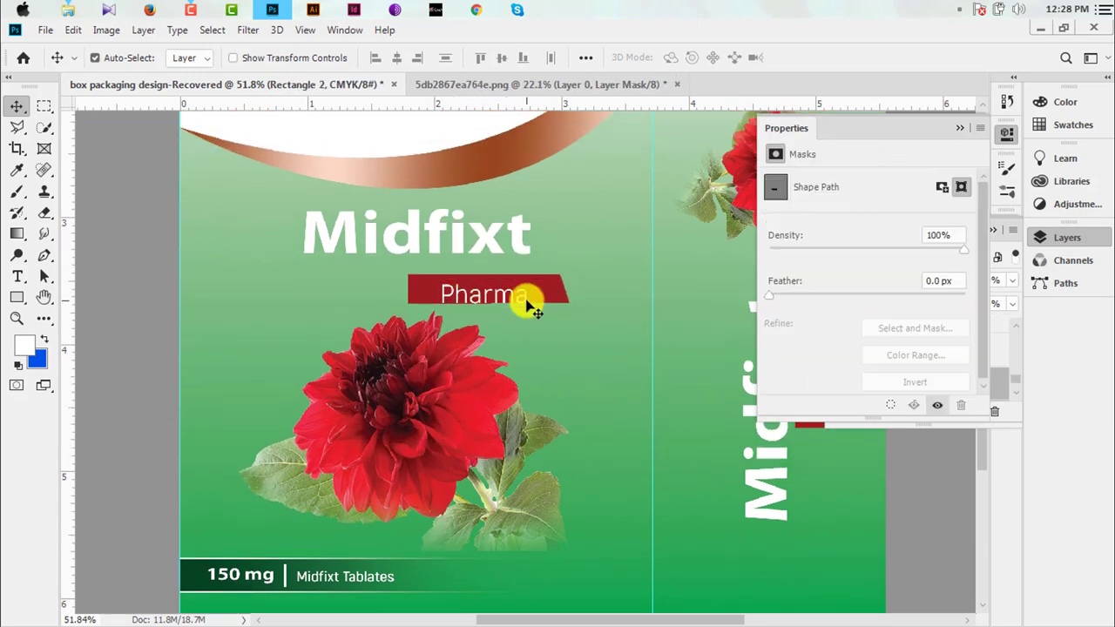
left_click(527, 301)
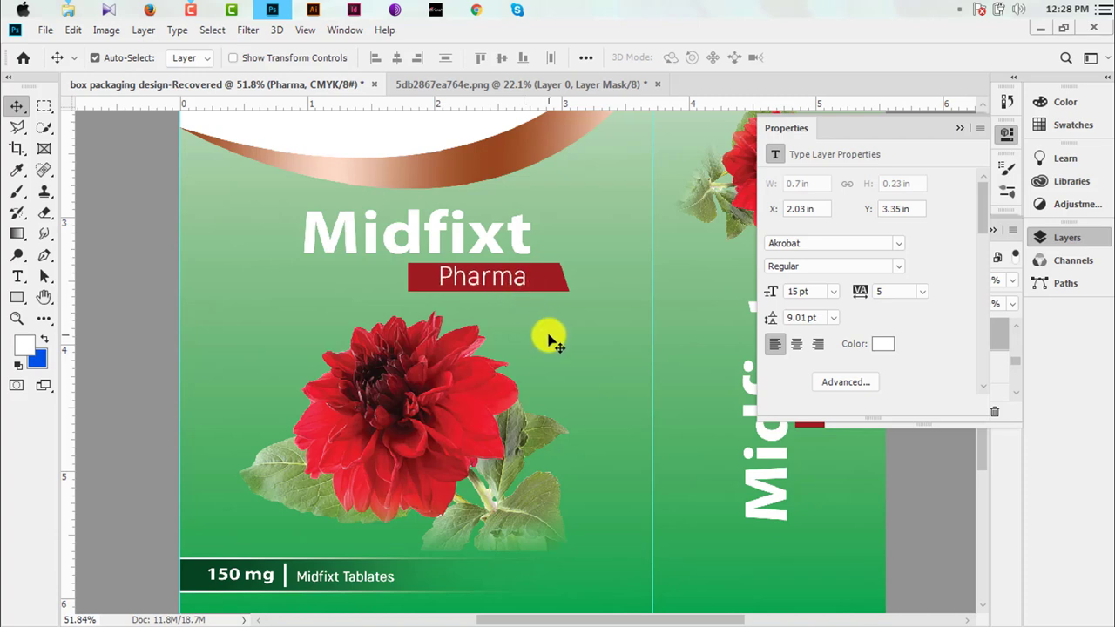
scroll(567, 231, "down", 5)
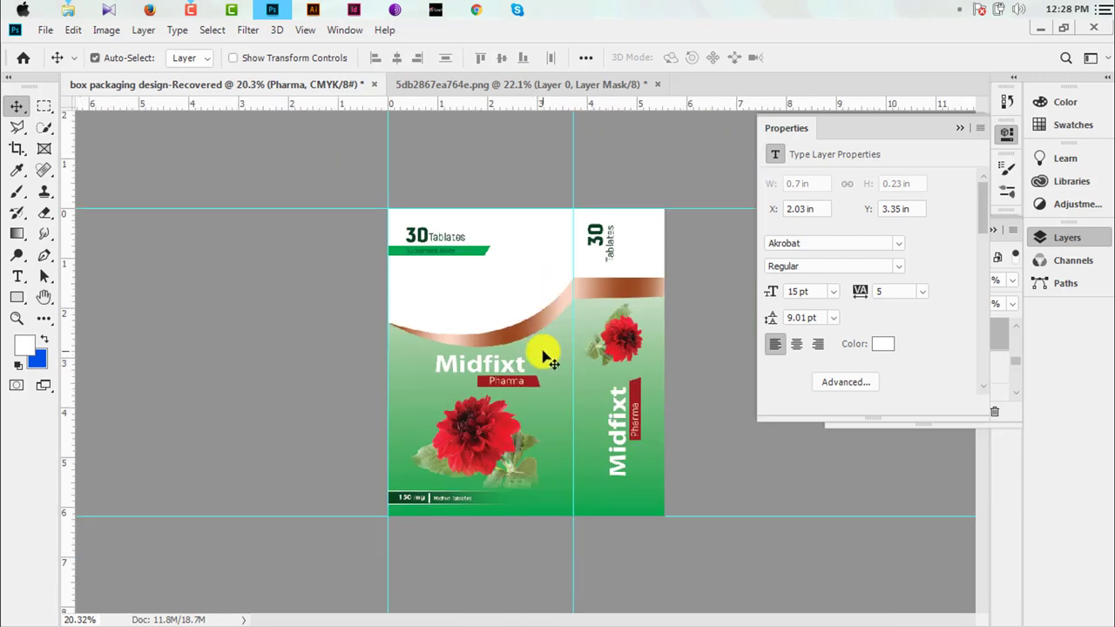
scroll(671, 409, "up", 2)
scroll(711, 407, "up", 2)
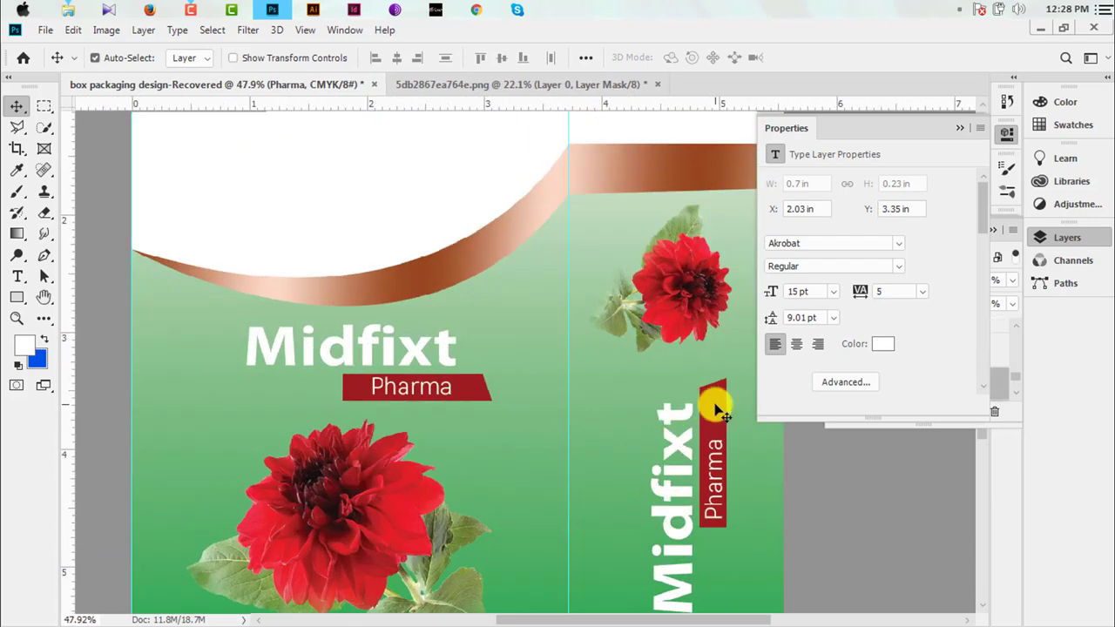
- Nudge the side panel's vertical Midfixt text up to realign it with its banner
left_click(713, 421, "ctrl")
left_click(688, 422)
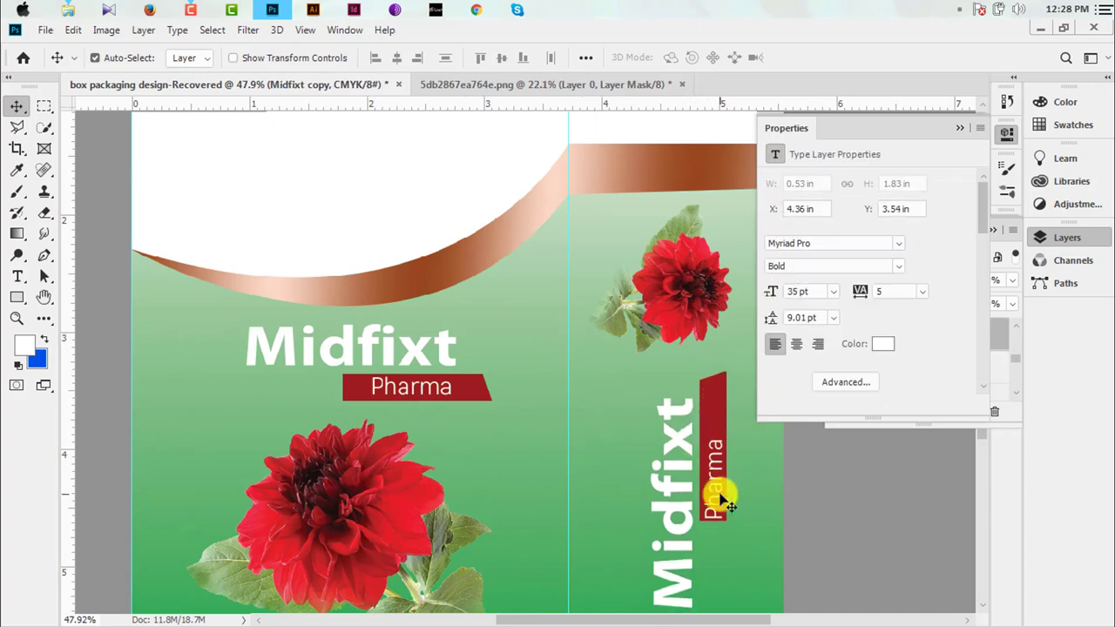
key("shift+Up")
key("shift+Up")
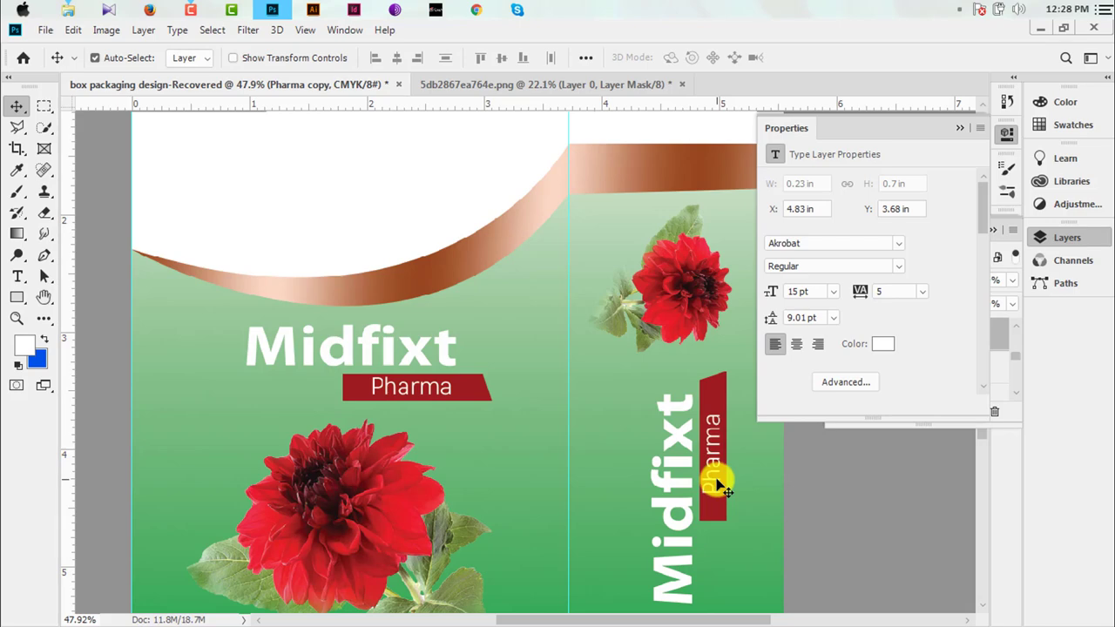
scroll(589, 451, "down", 2)
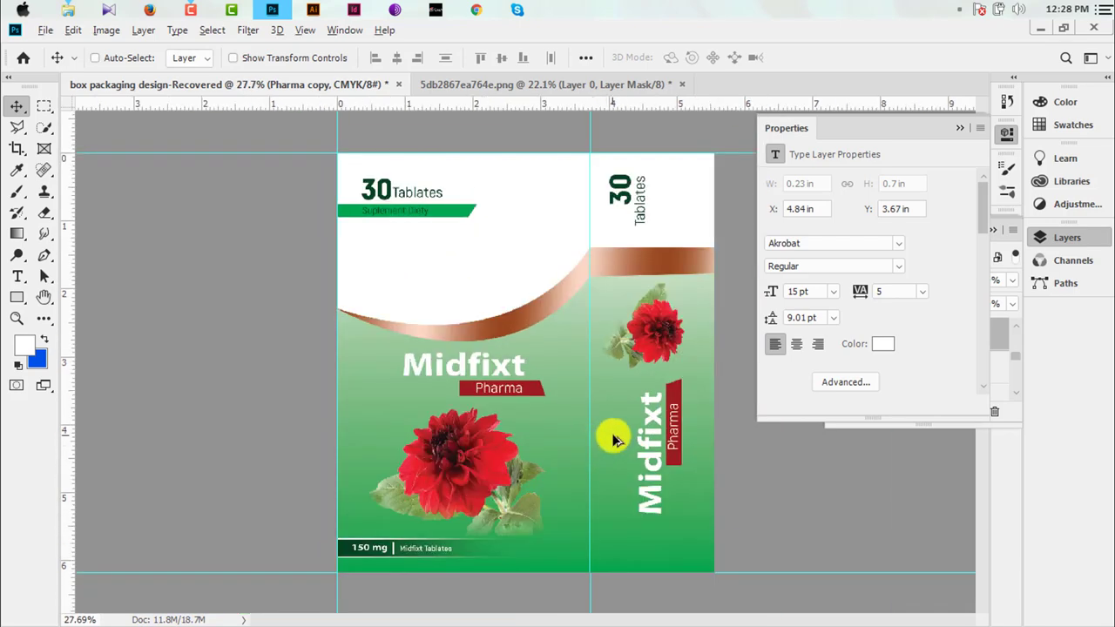
scroll(610, 435, "down", 1)
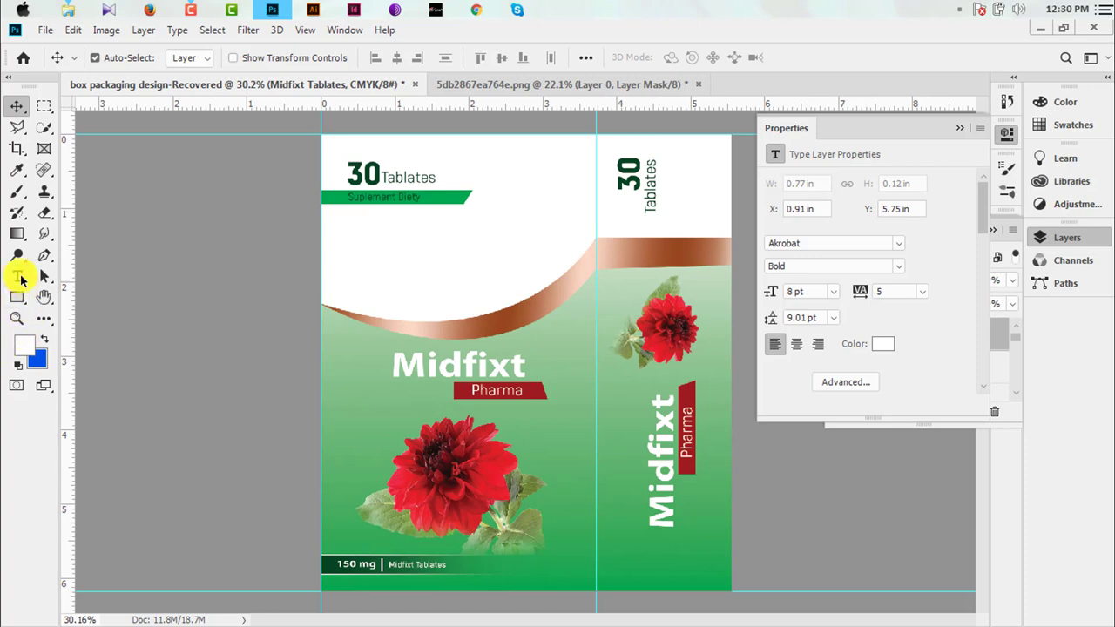
left_click(18, 277)
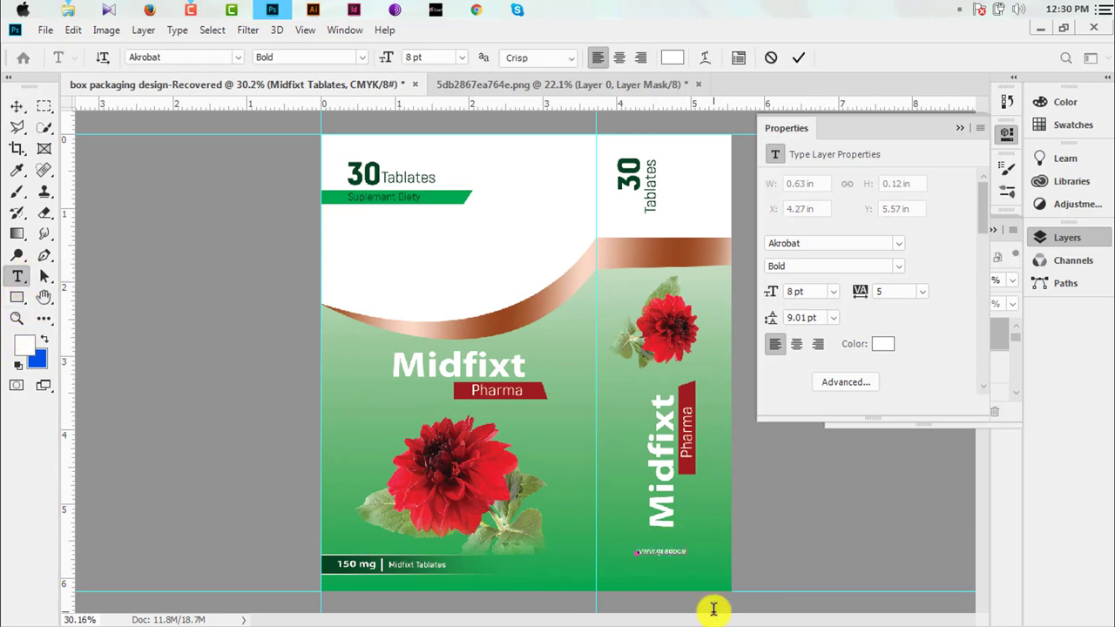
left_click(11, 109)
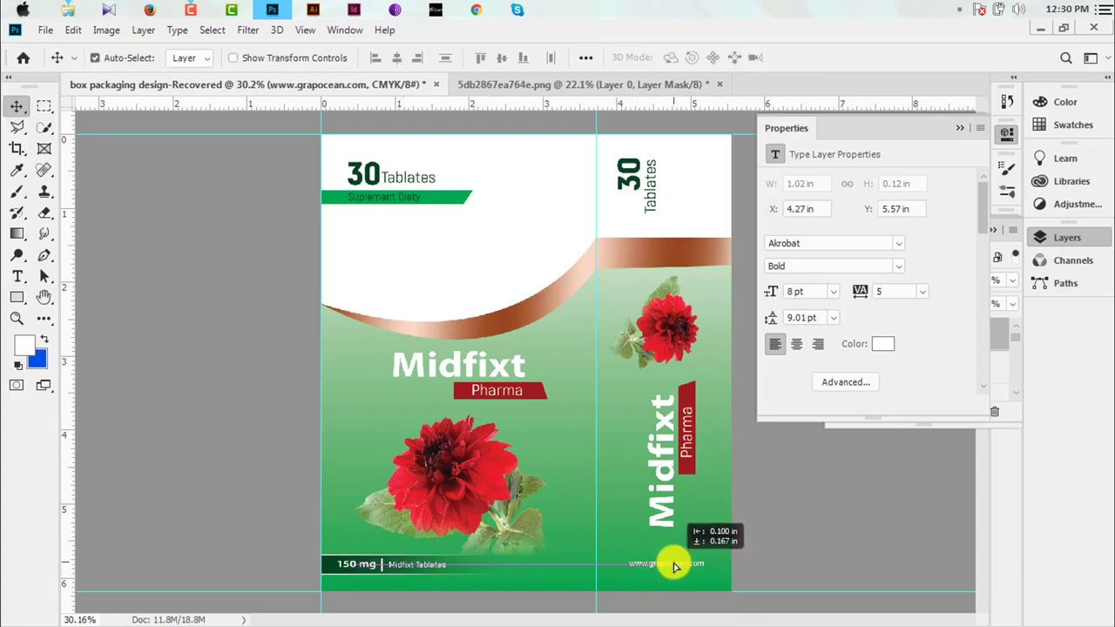
left_click_drag(676, 566, 697, 582)
scroll(698, 582, "up", 2)
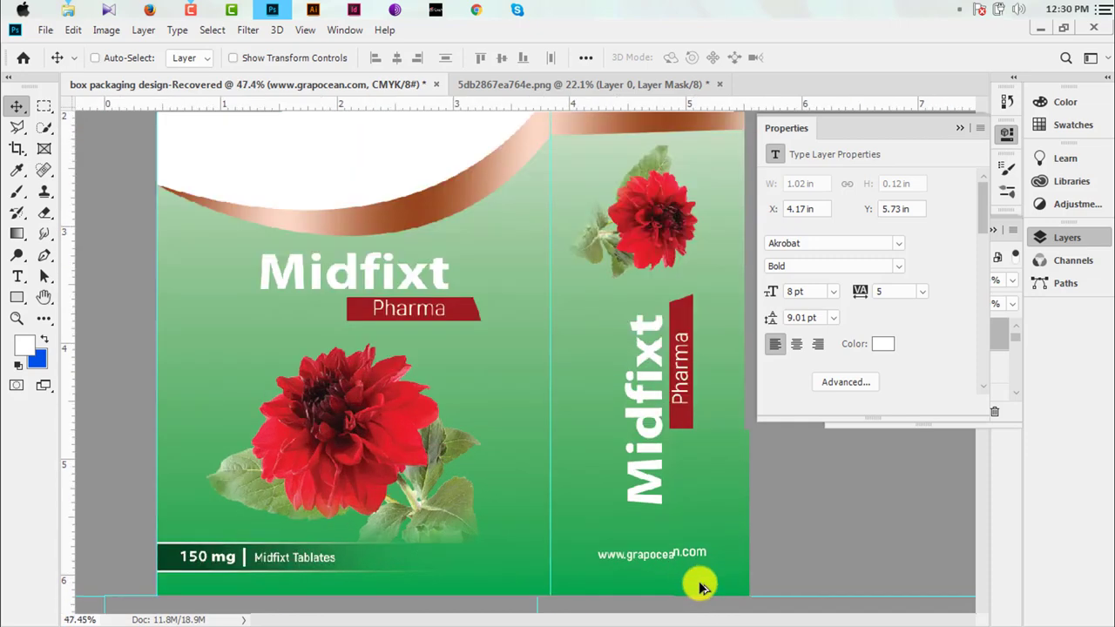
scroll(523, 299, "down", 2)
scroll(514, 386, "down", 1)
scroll(515, 386, "down", 2)
scroll(519, 401, "up", 3)
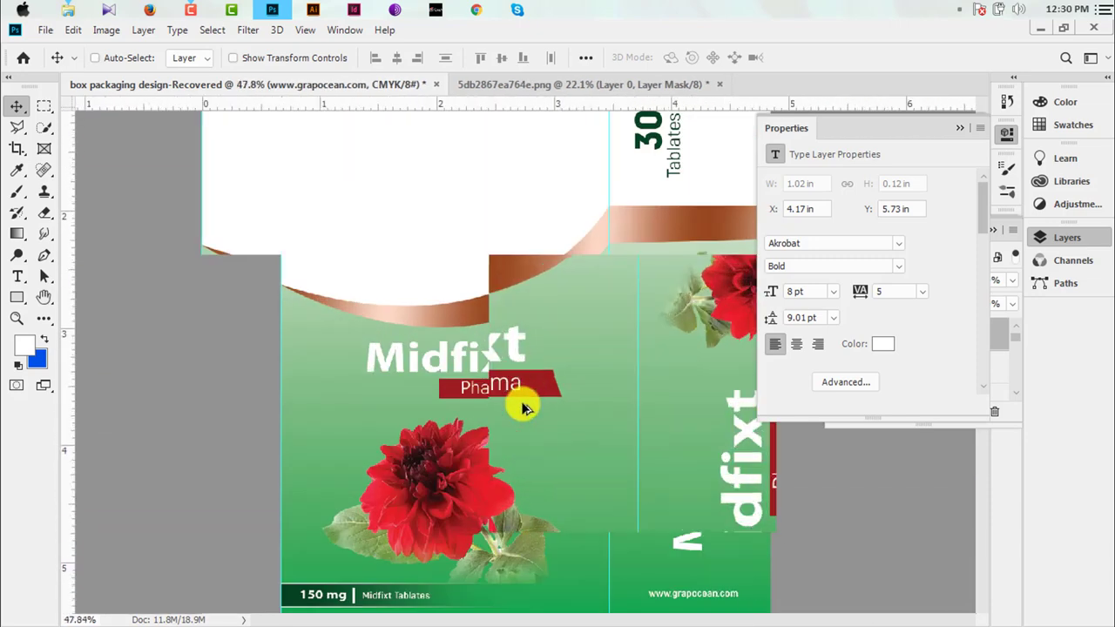